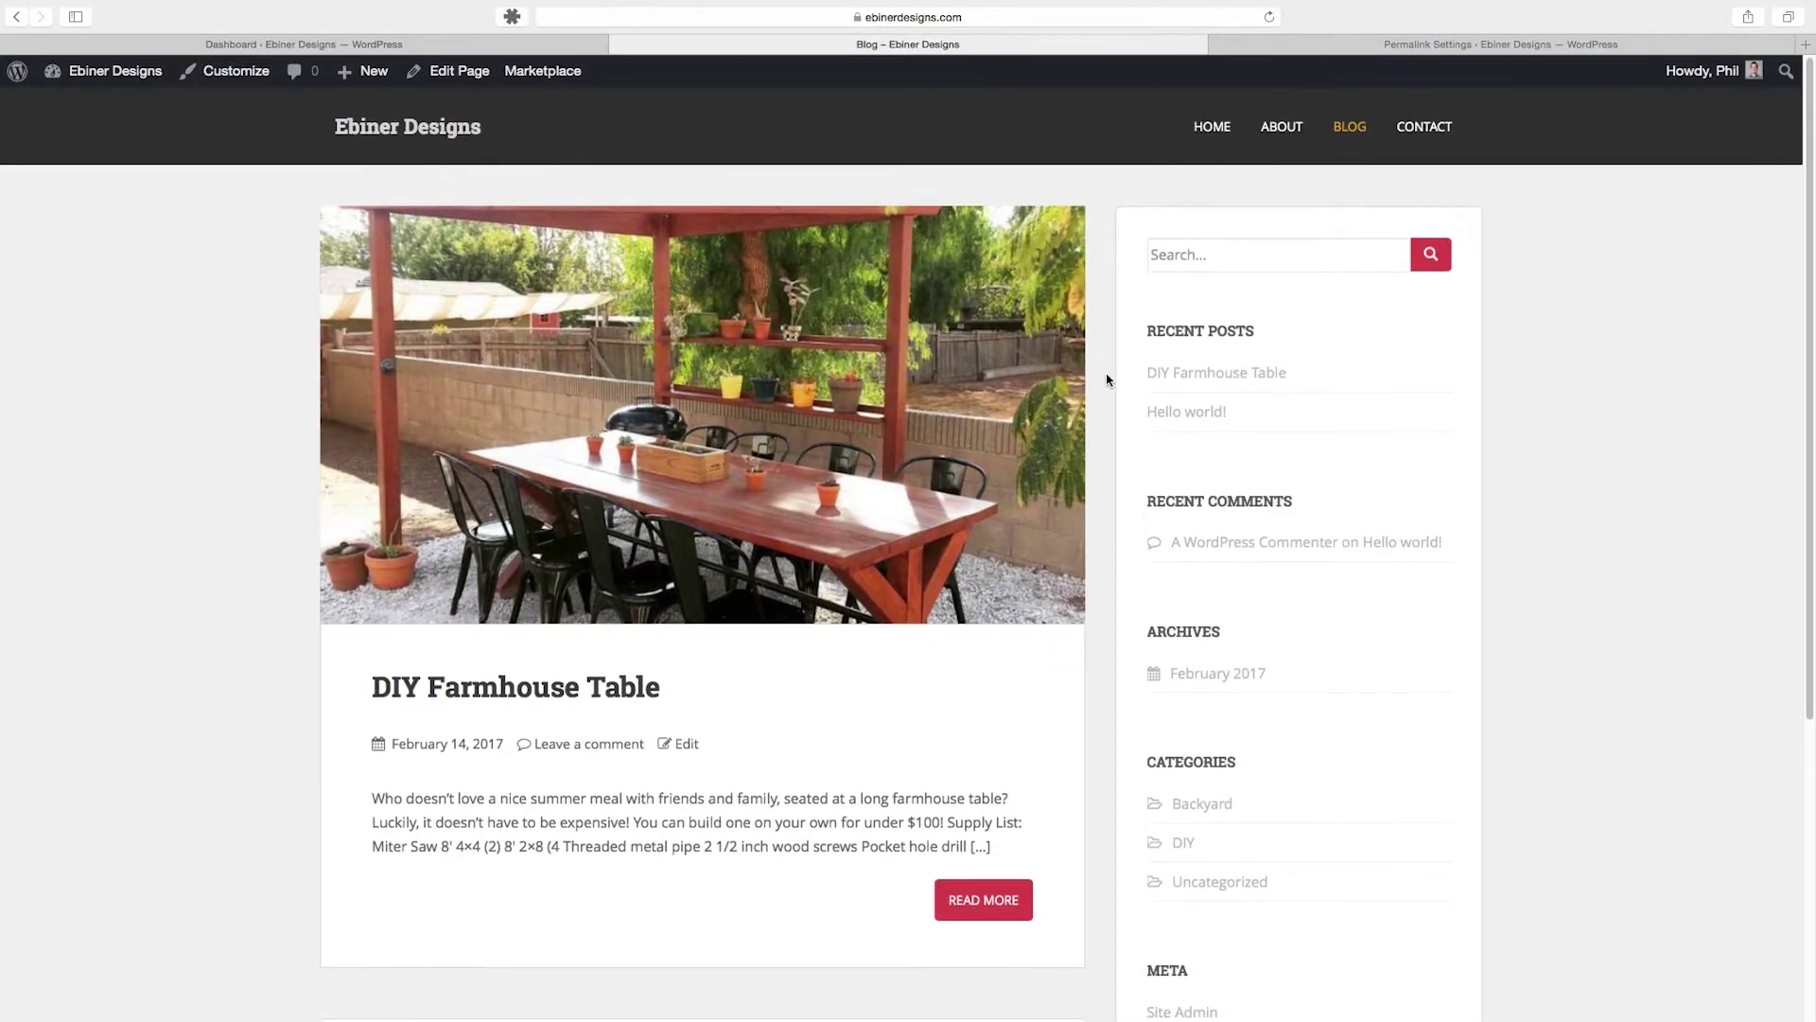
Step: Scroll the blog page and open the DIY Farmhouse Table post
scroll(1107, 379, up, 1)
scroll(1098, 336, down, 5)
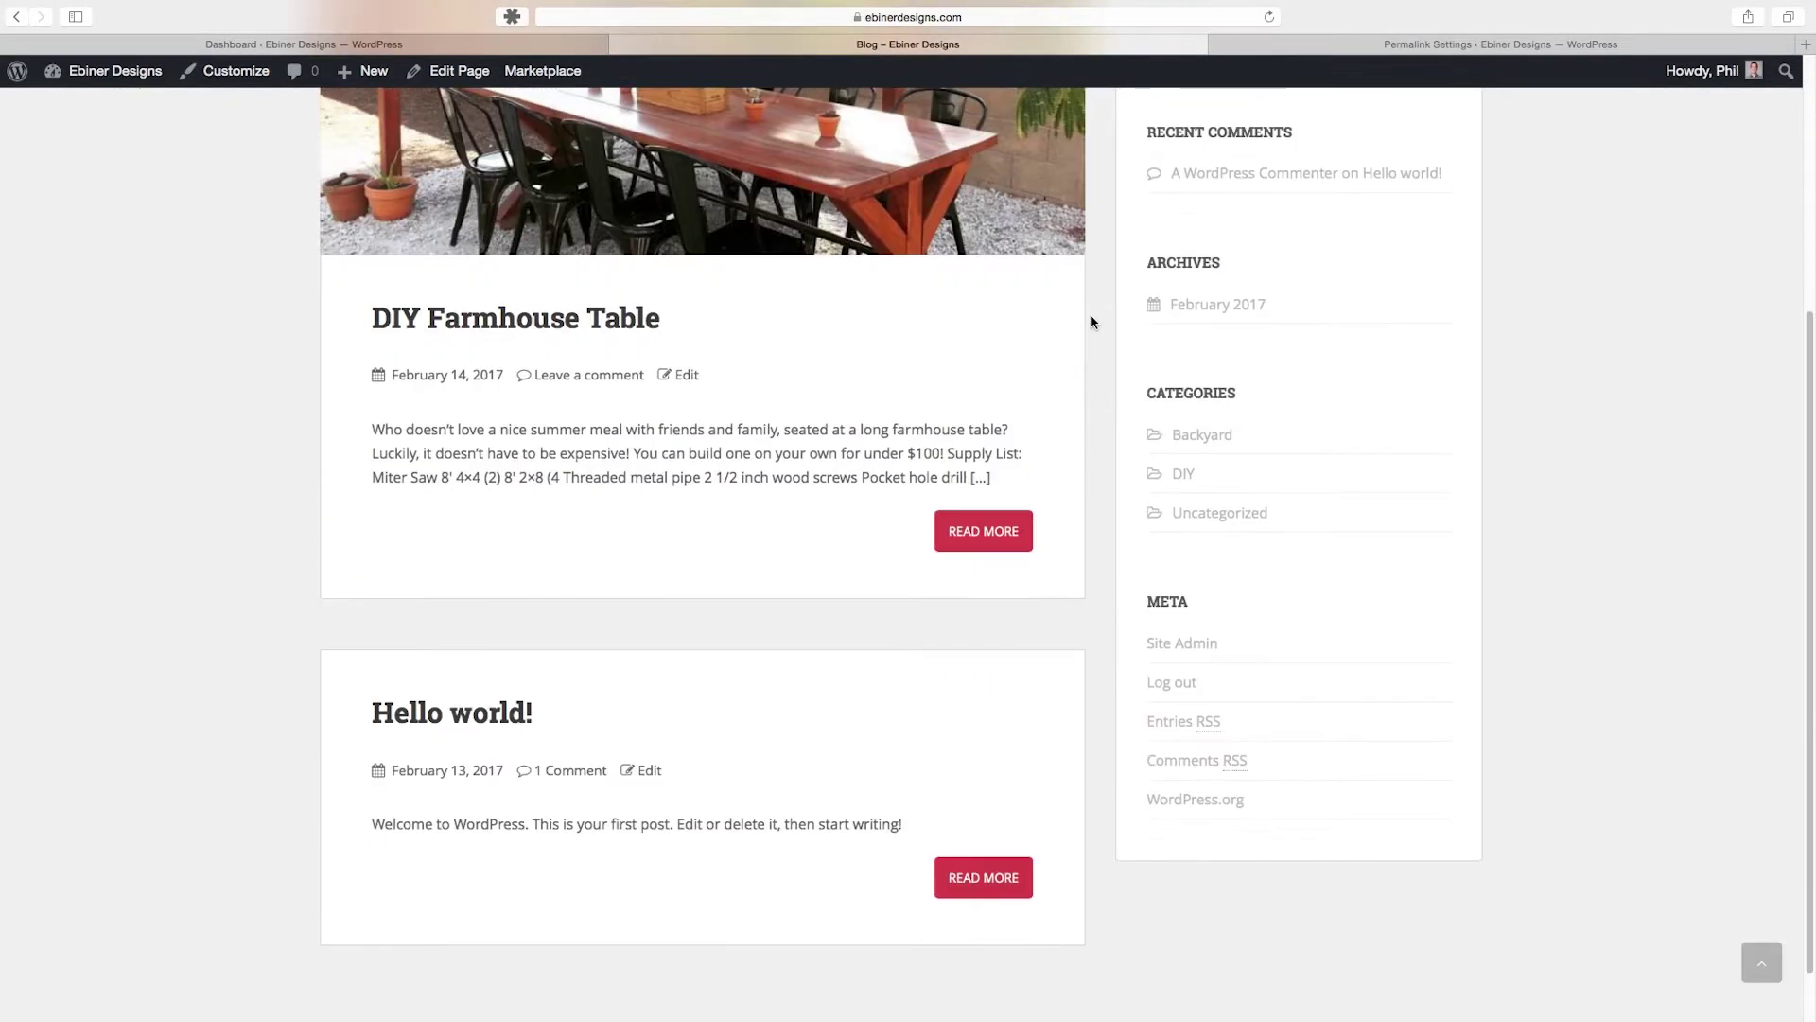
scroll(1067, 362, up, 5)
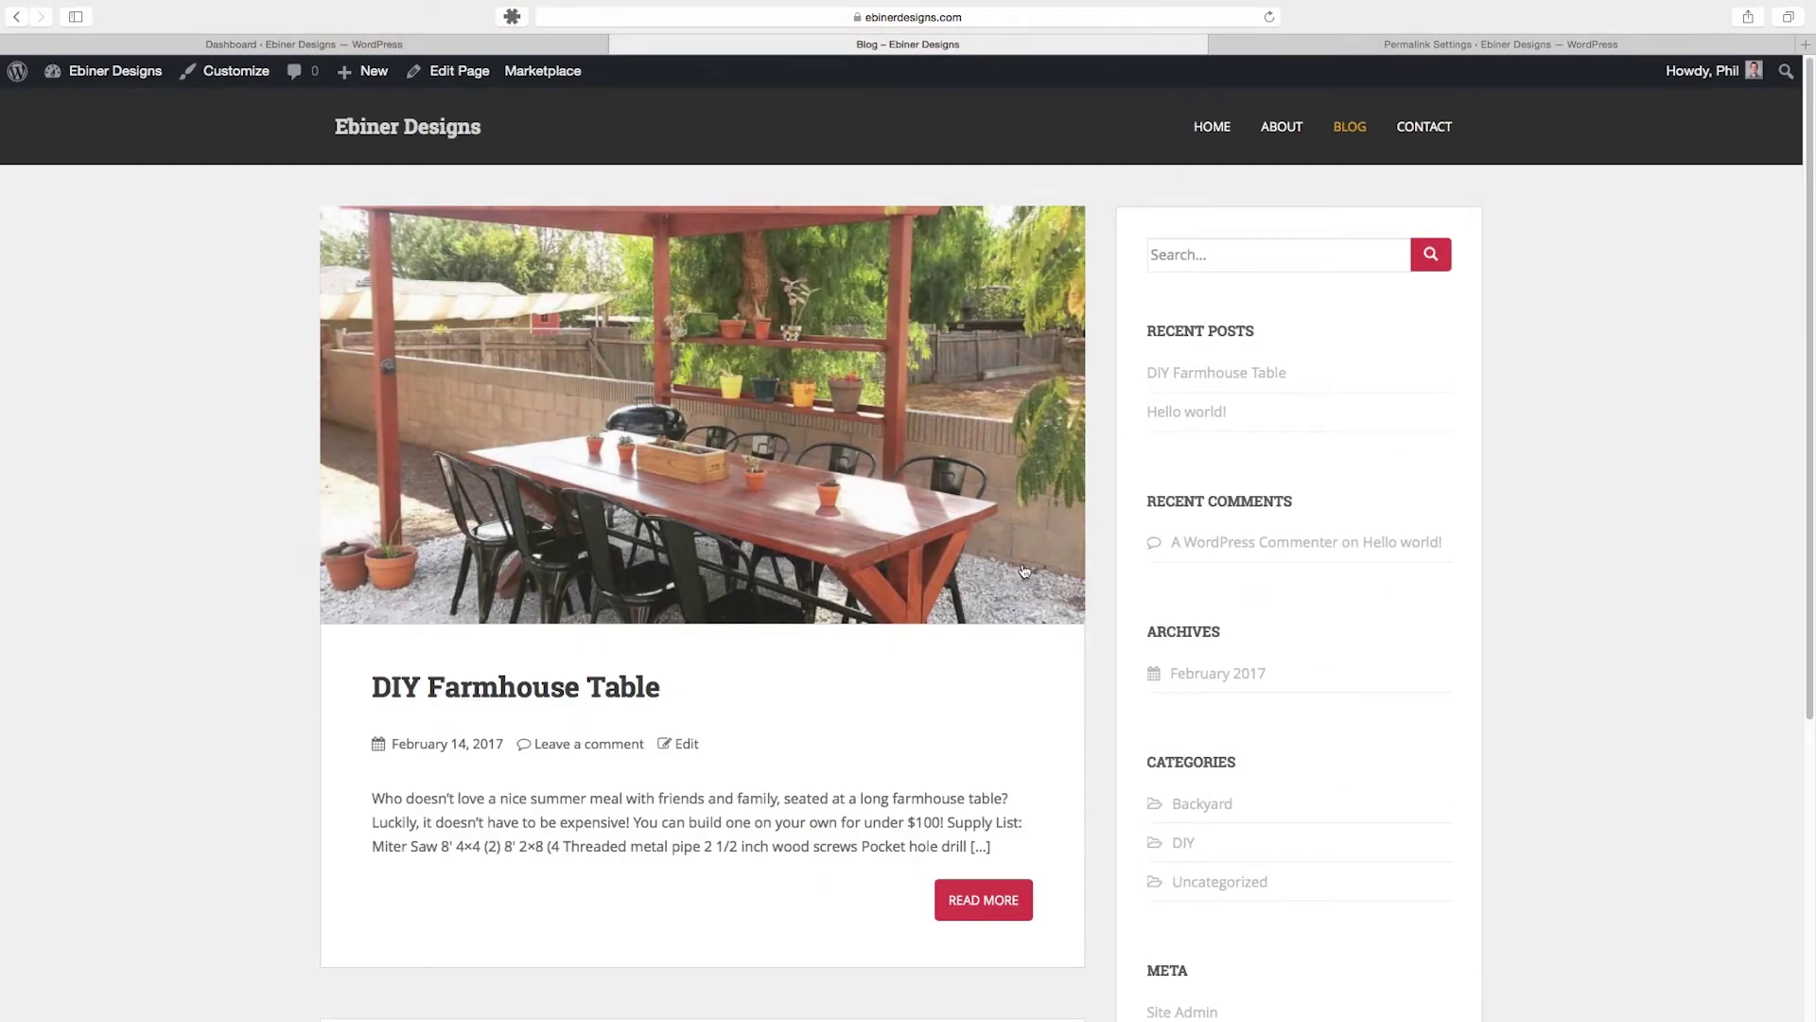
scroll(985, 566, down, 1)
scroll(986, 566, down, 2)
click(629, 470)
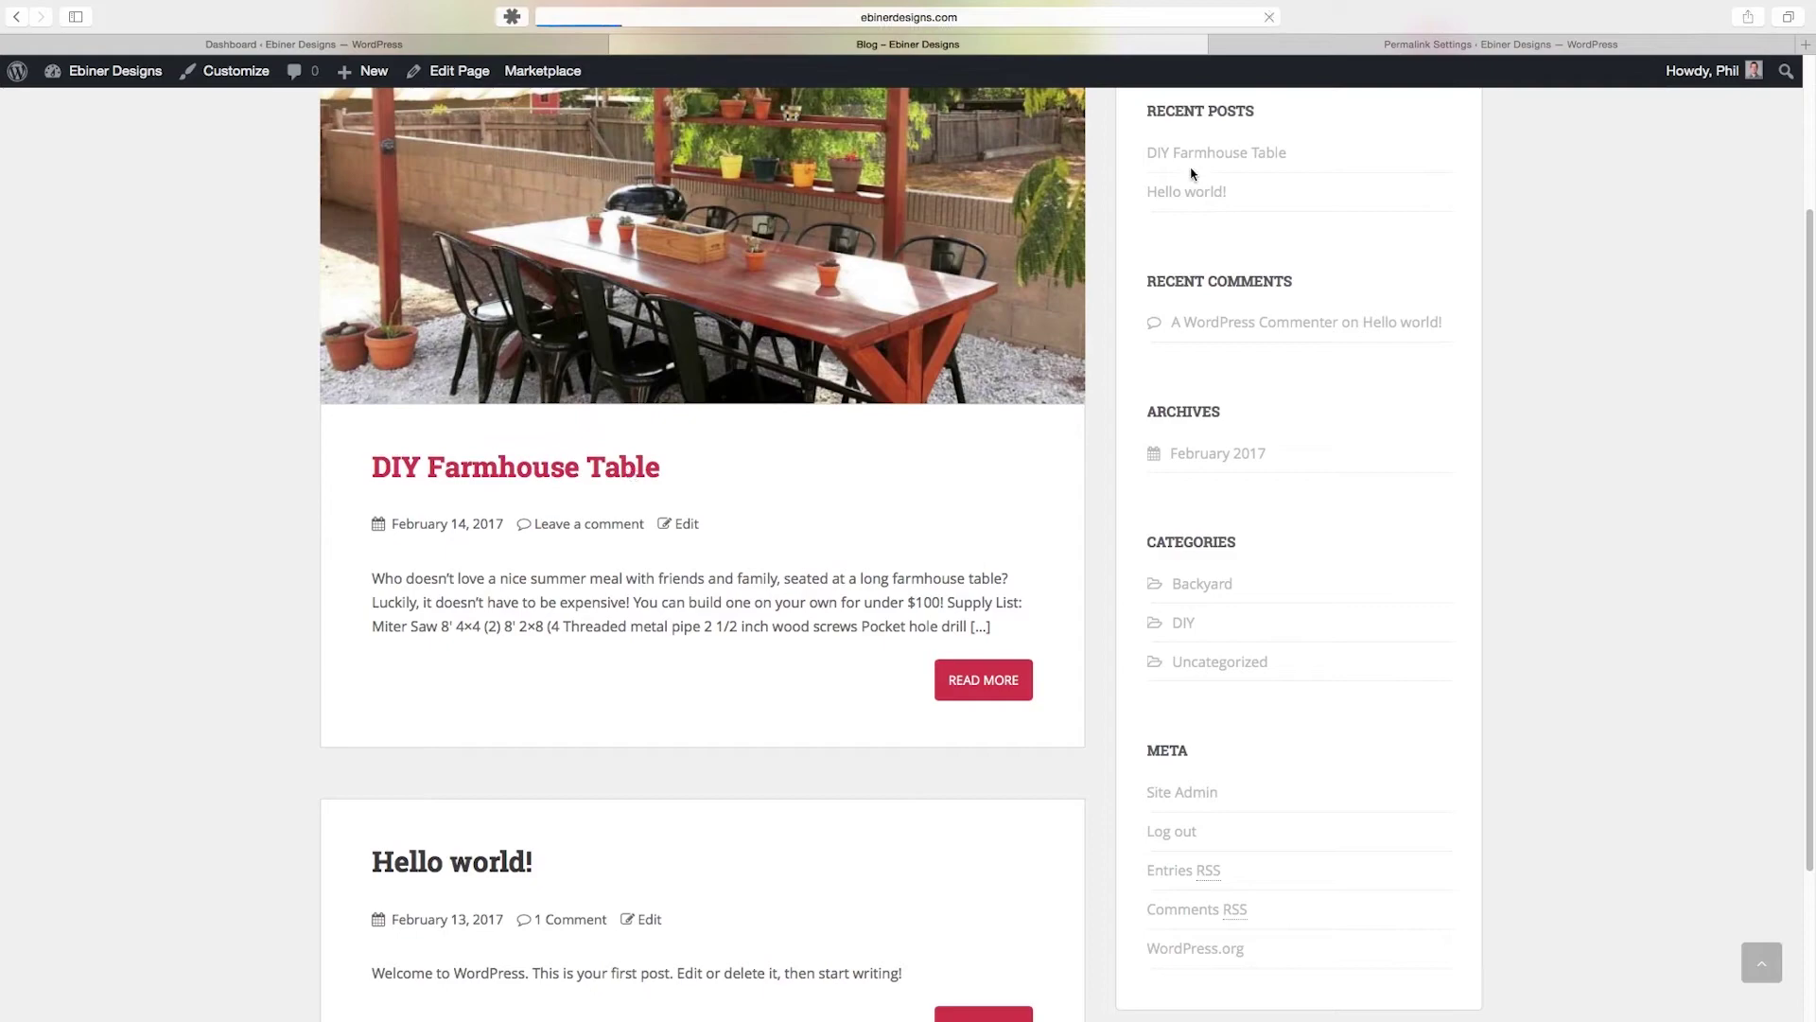
Step: Scroll through the Farmhouse Table post's supply list, instructions and photos
scroll(949, 417, down, 4)
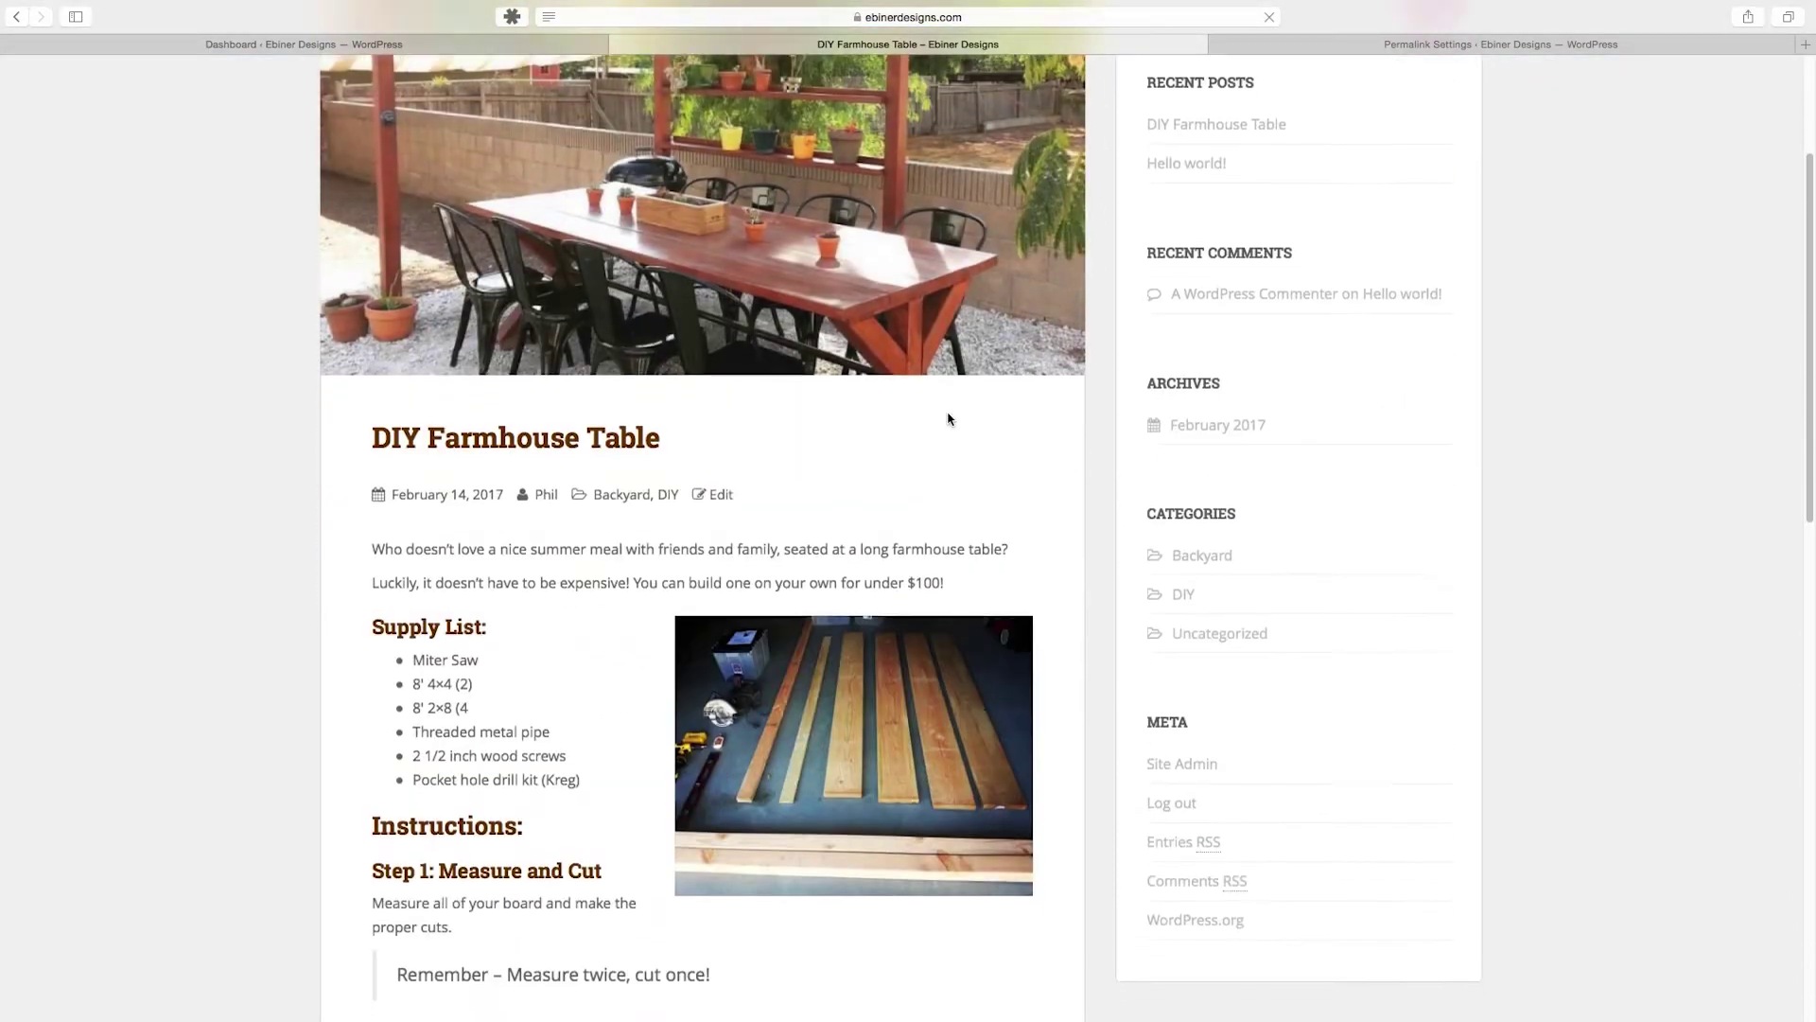
scroll(949, 417, down, 15)
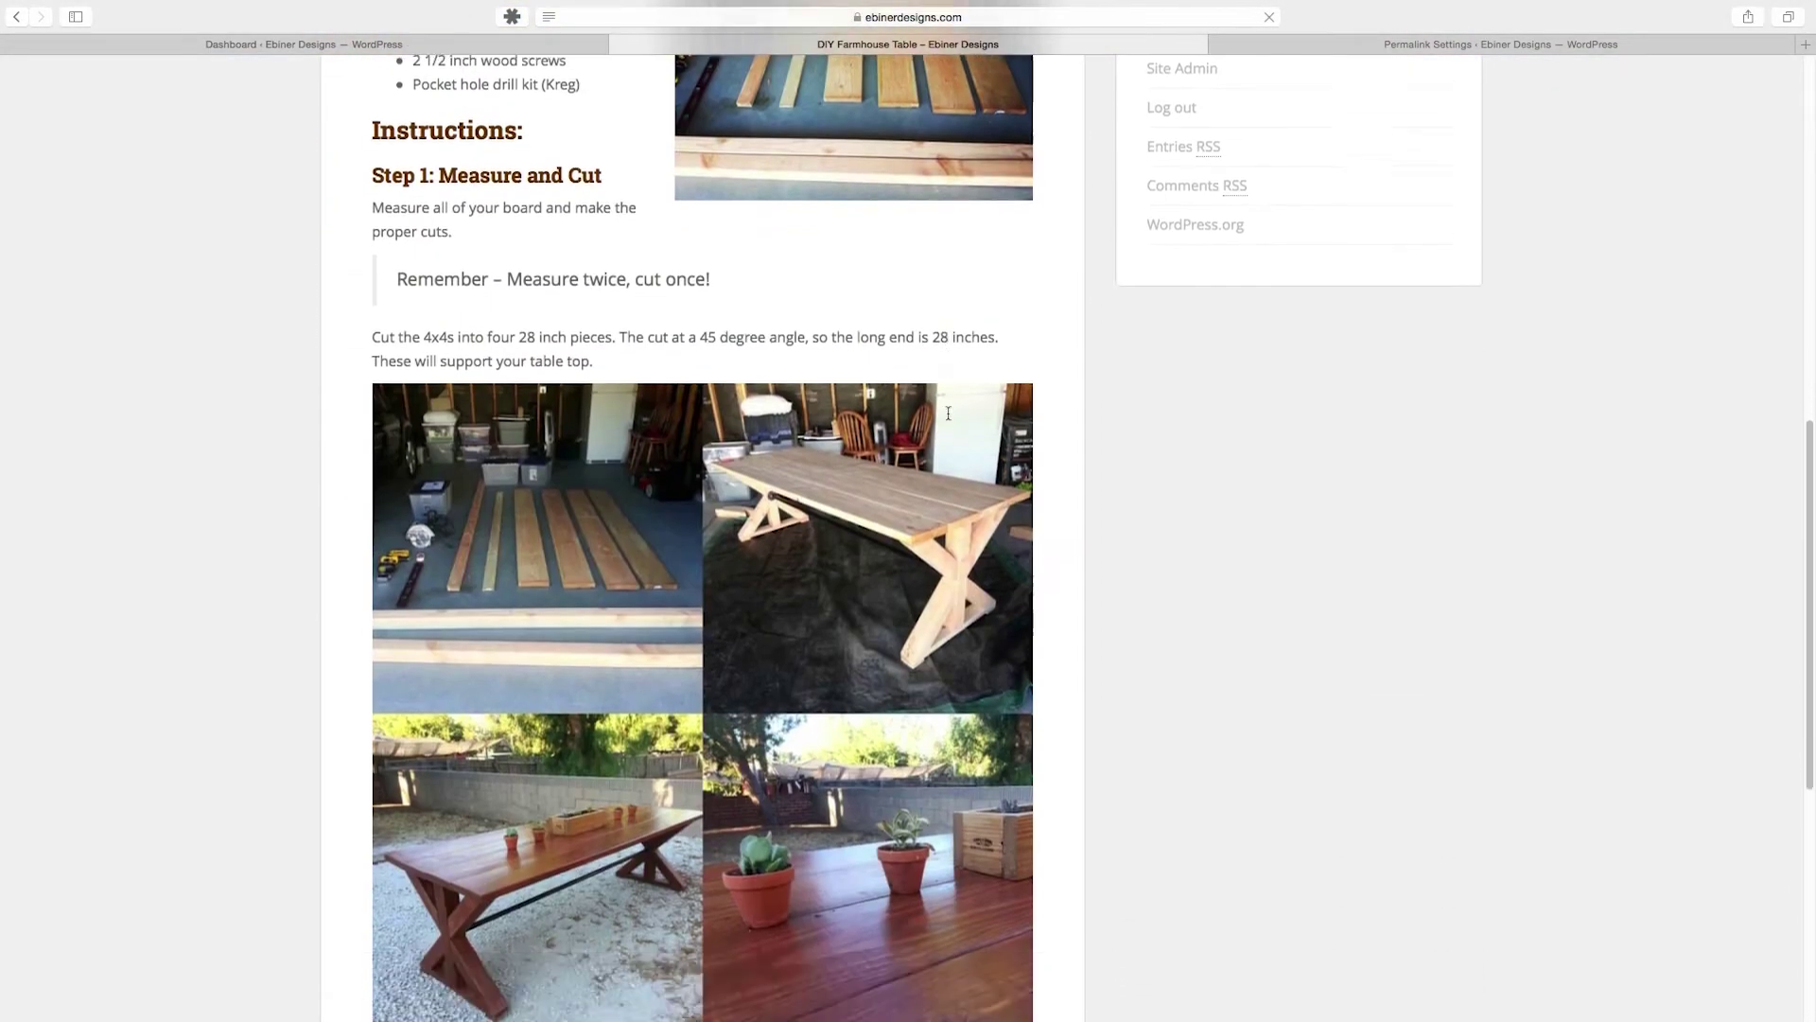
scroll(948, 417, up, 20)
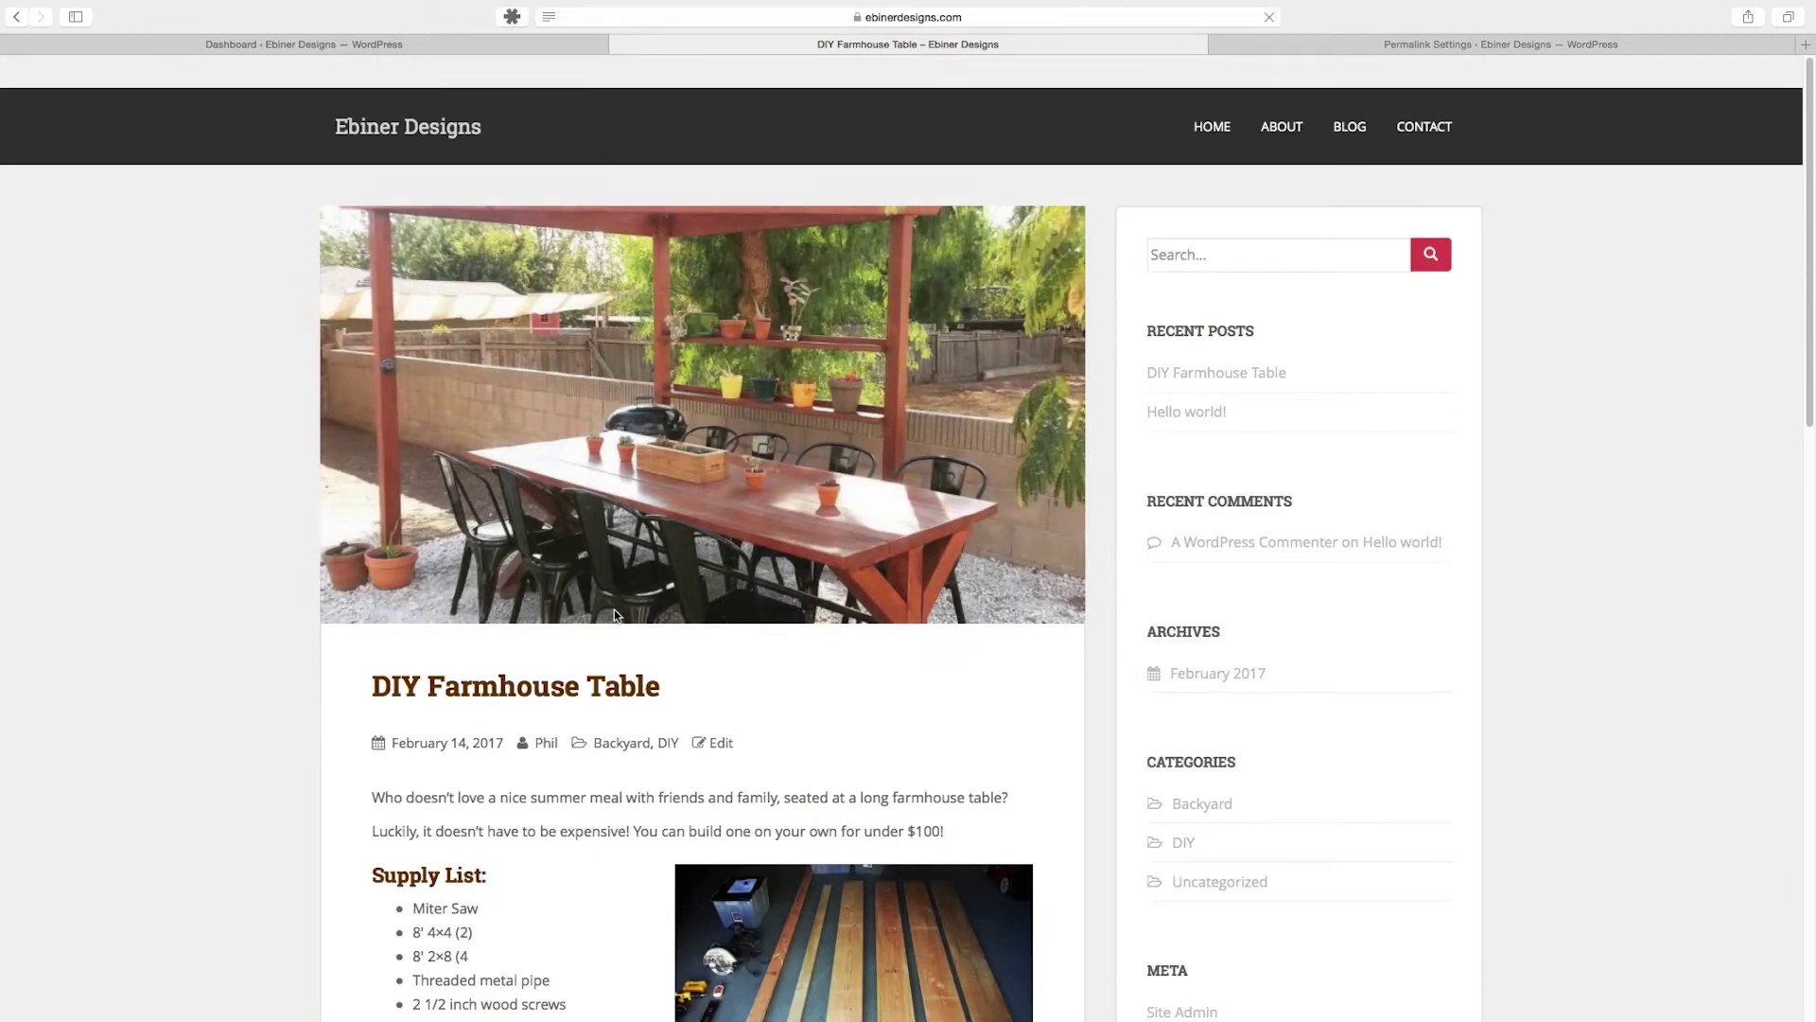
scroll(696, 580, down, 3)
scroll(696, 580, down, 4)
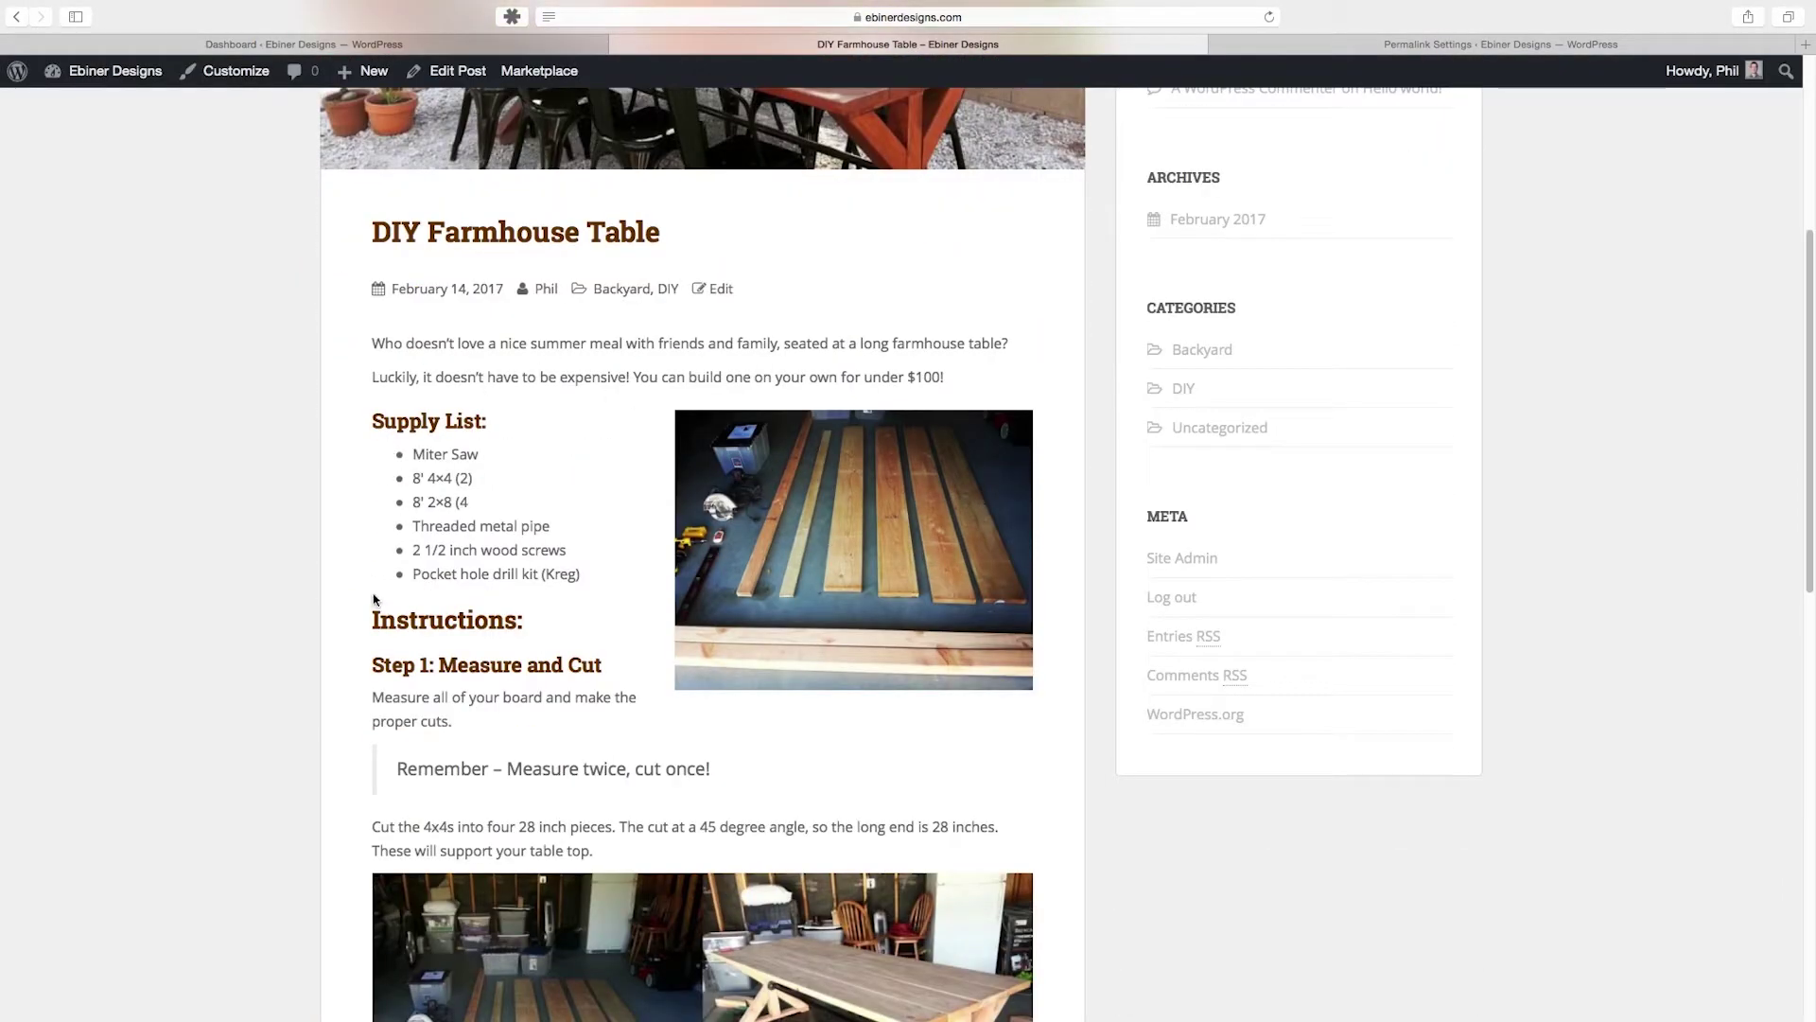
scroll(755, 570, down, 3)
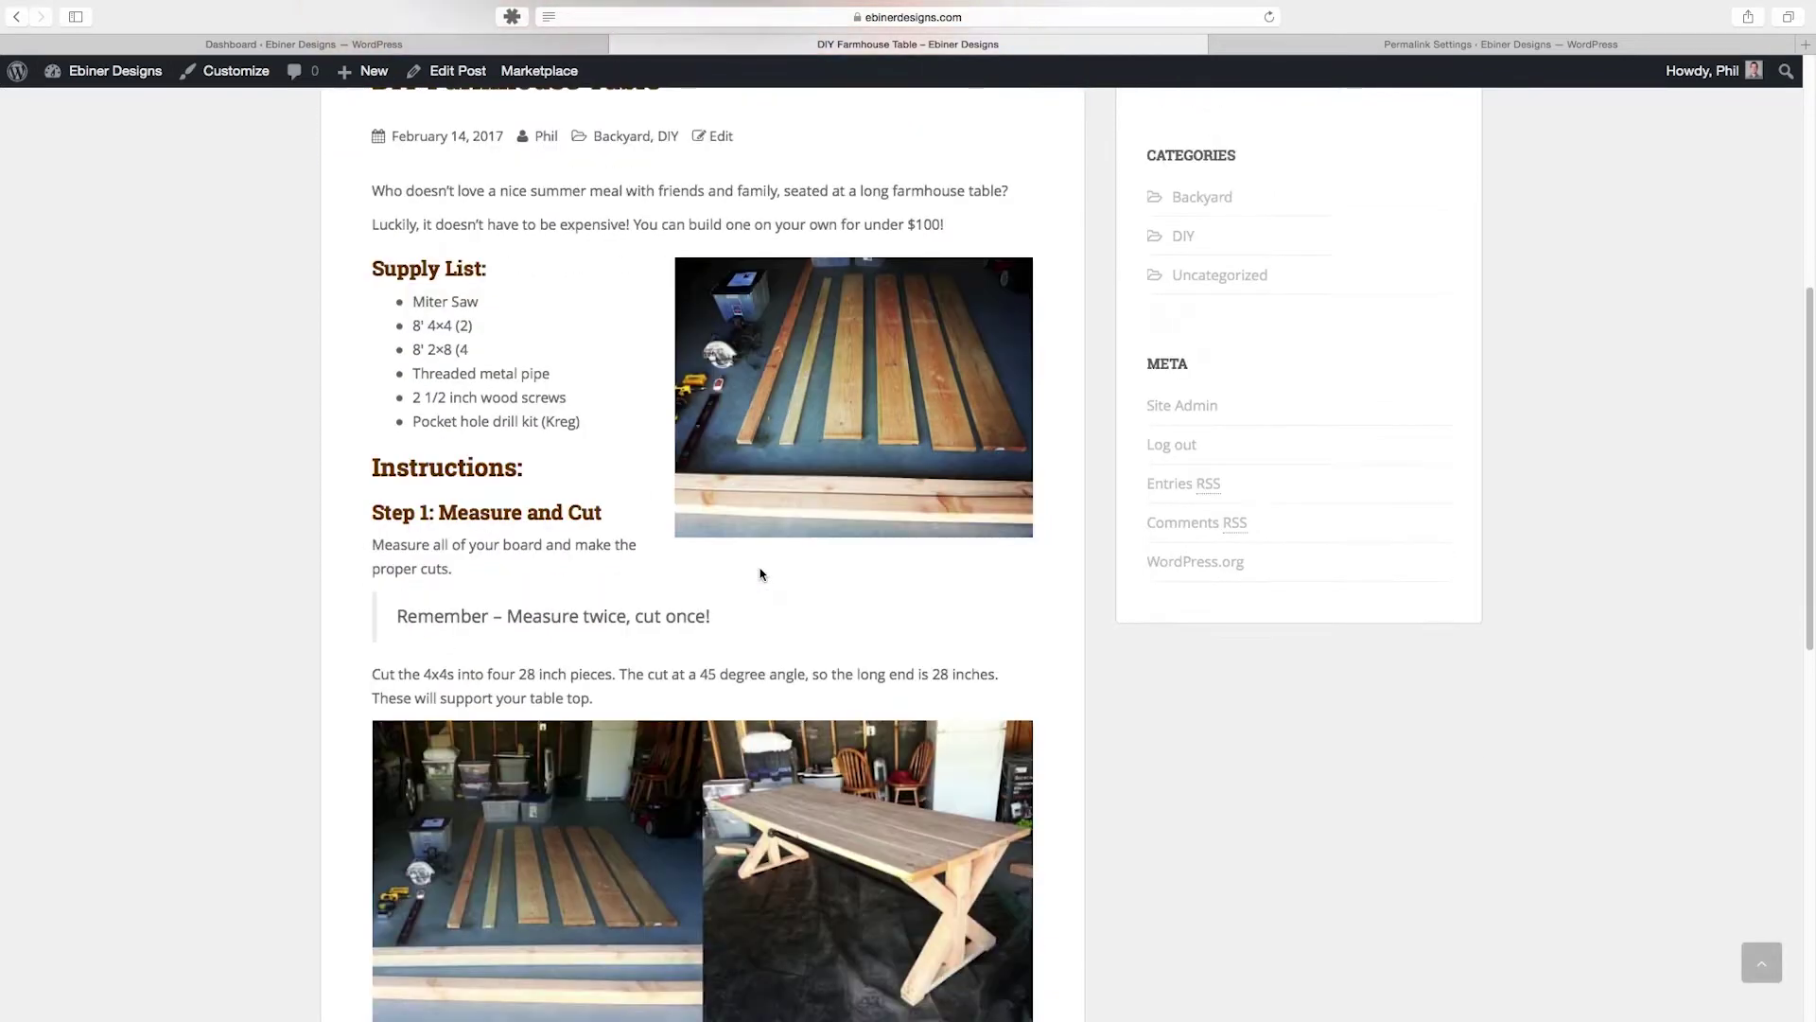
scroll(501, 559, down, 4)
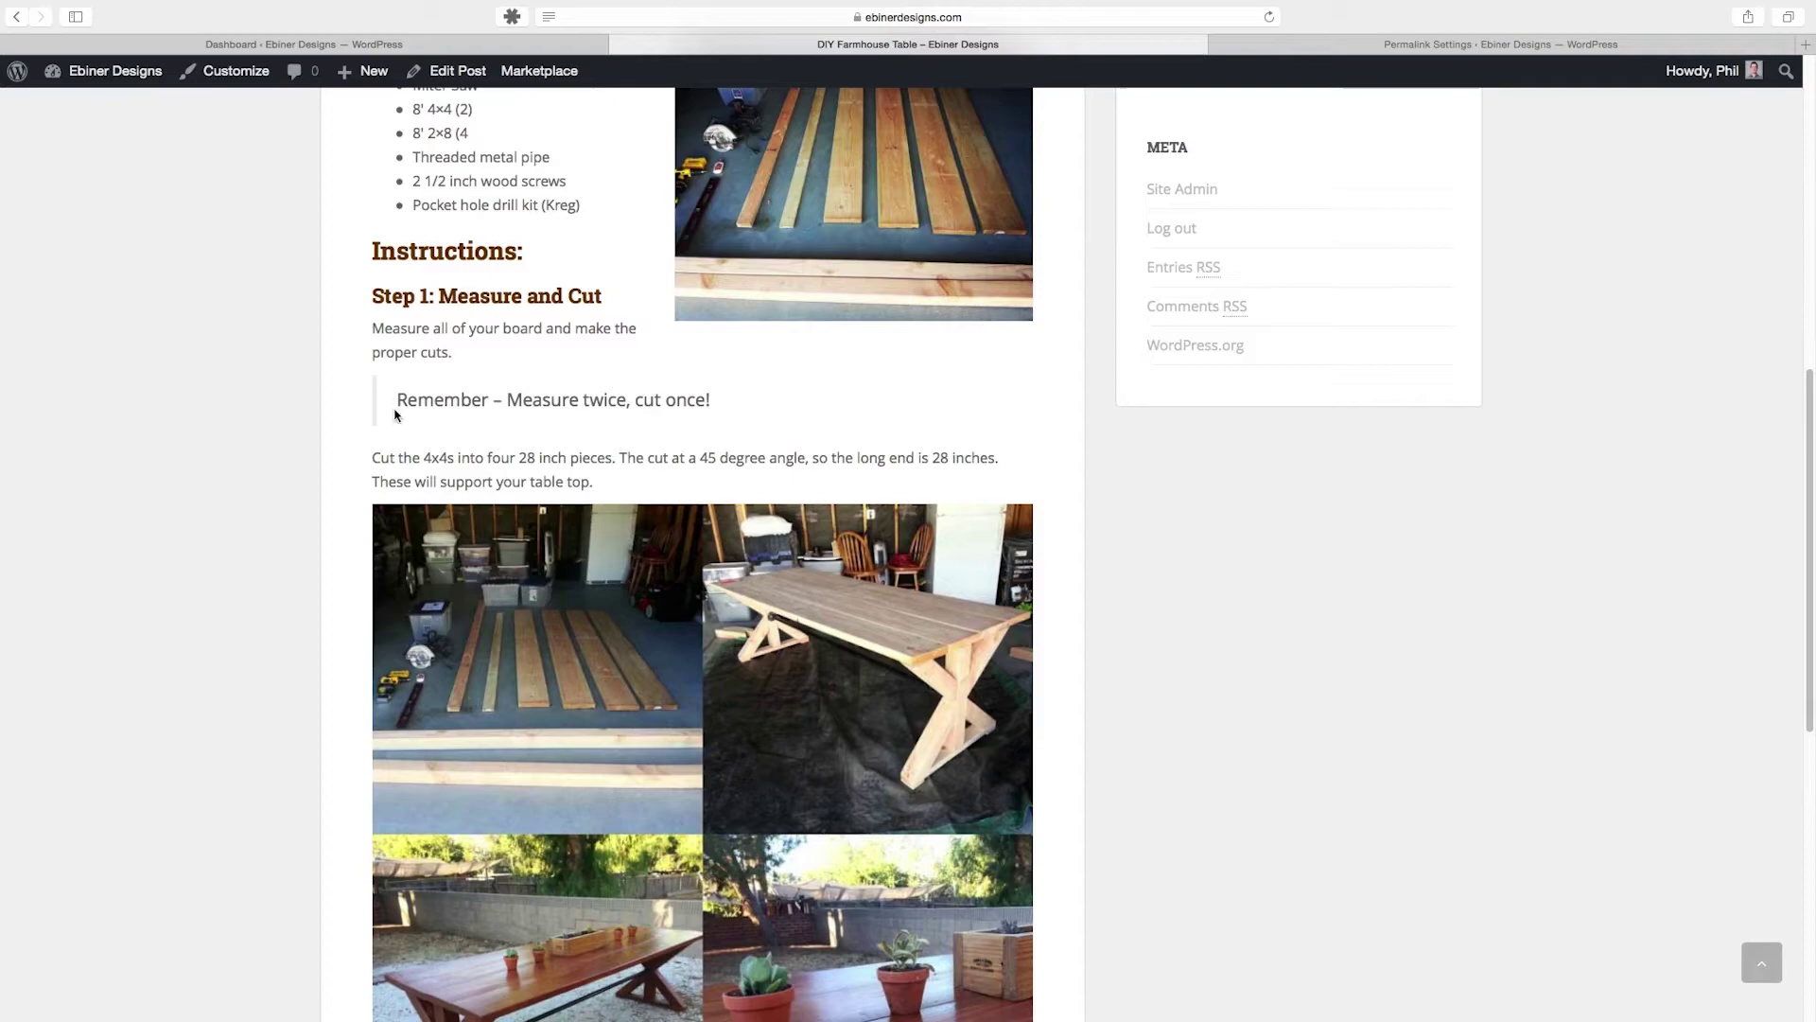
Step: Return to the top of the post and open the site's About page
drag(739, 415, 393, 403)
click(847, 407)
scroll(968, 450, down, 6)
scroll(764, 441, up, 5)
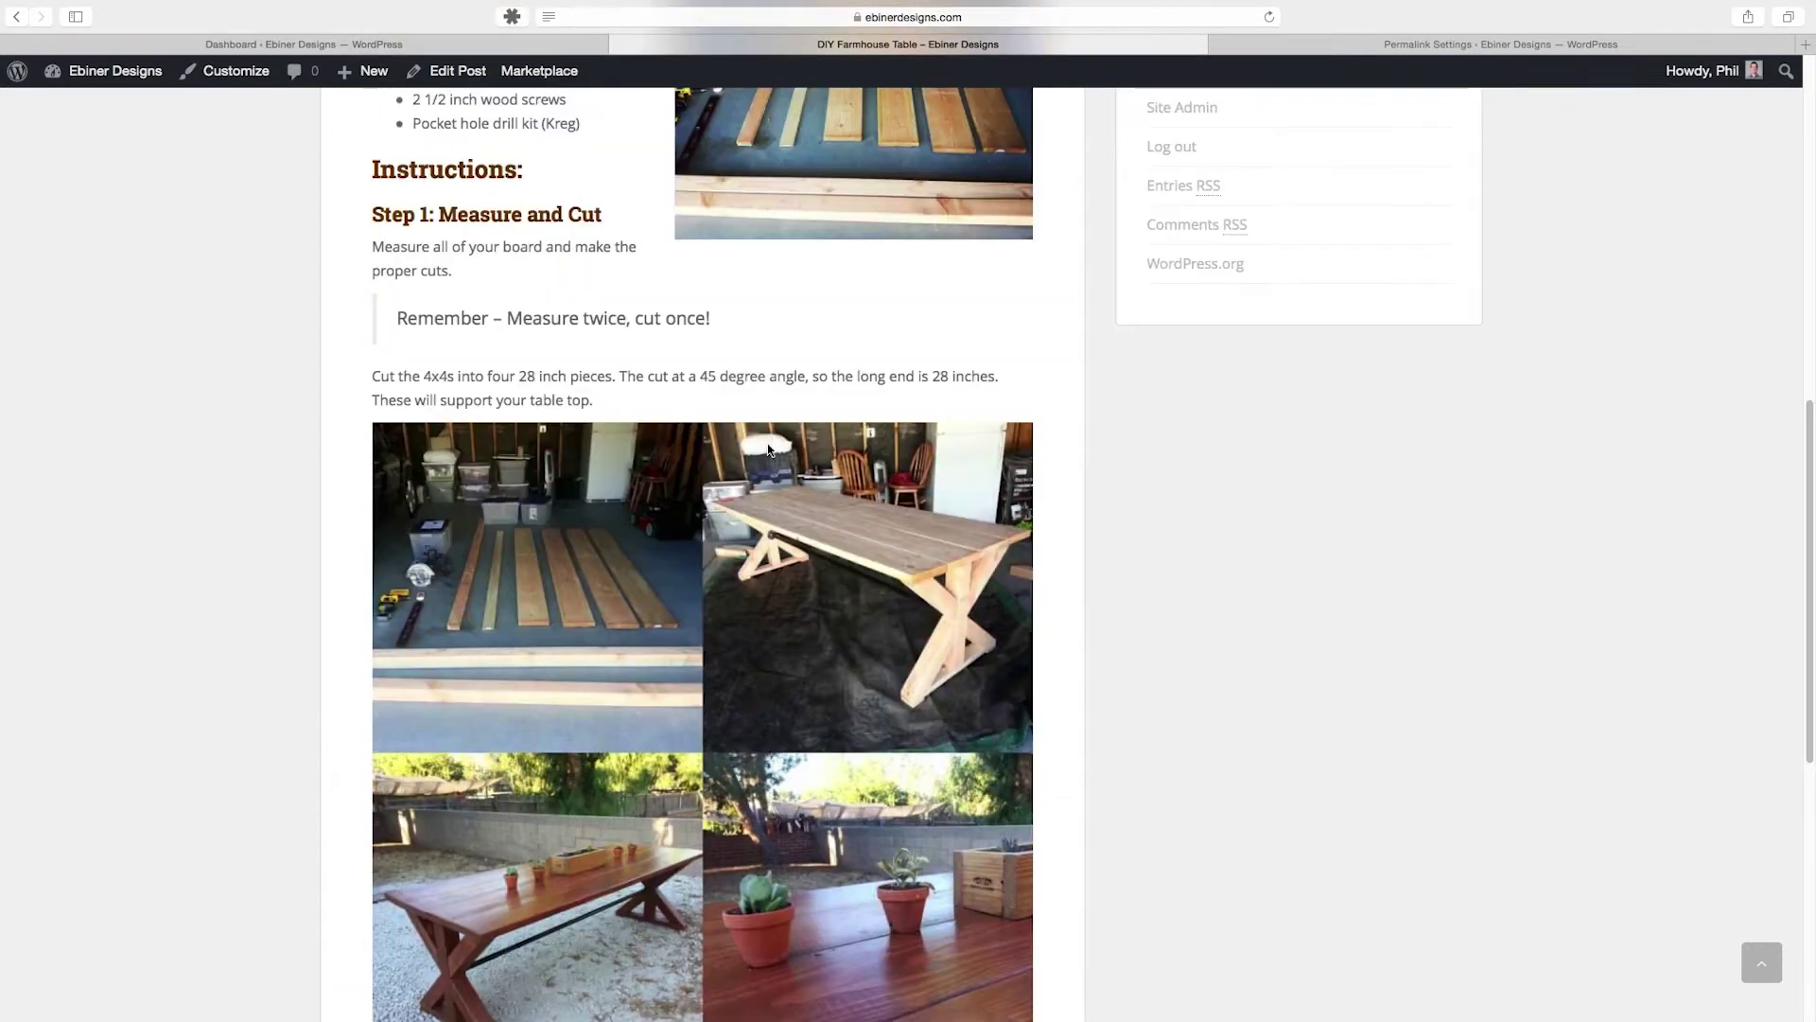
scroll(768, 451, up, 10)
click(1291, 125)
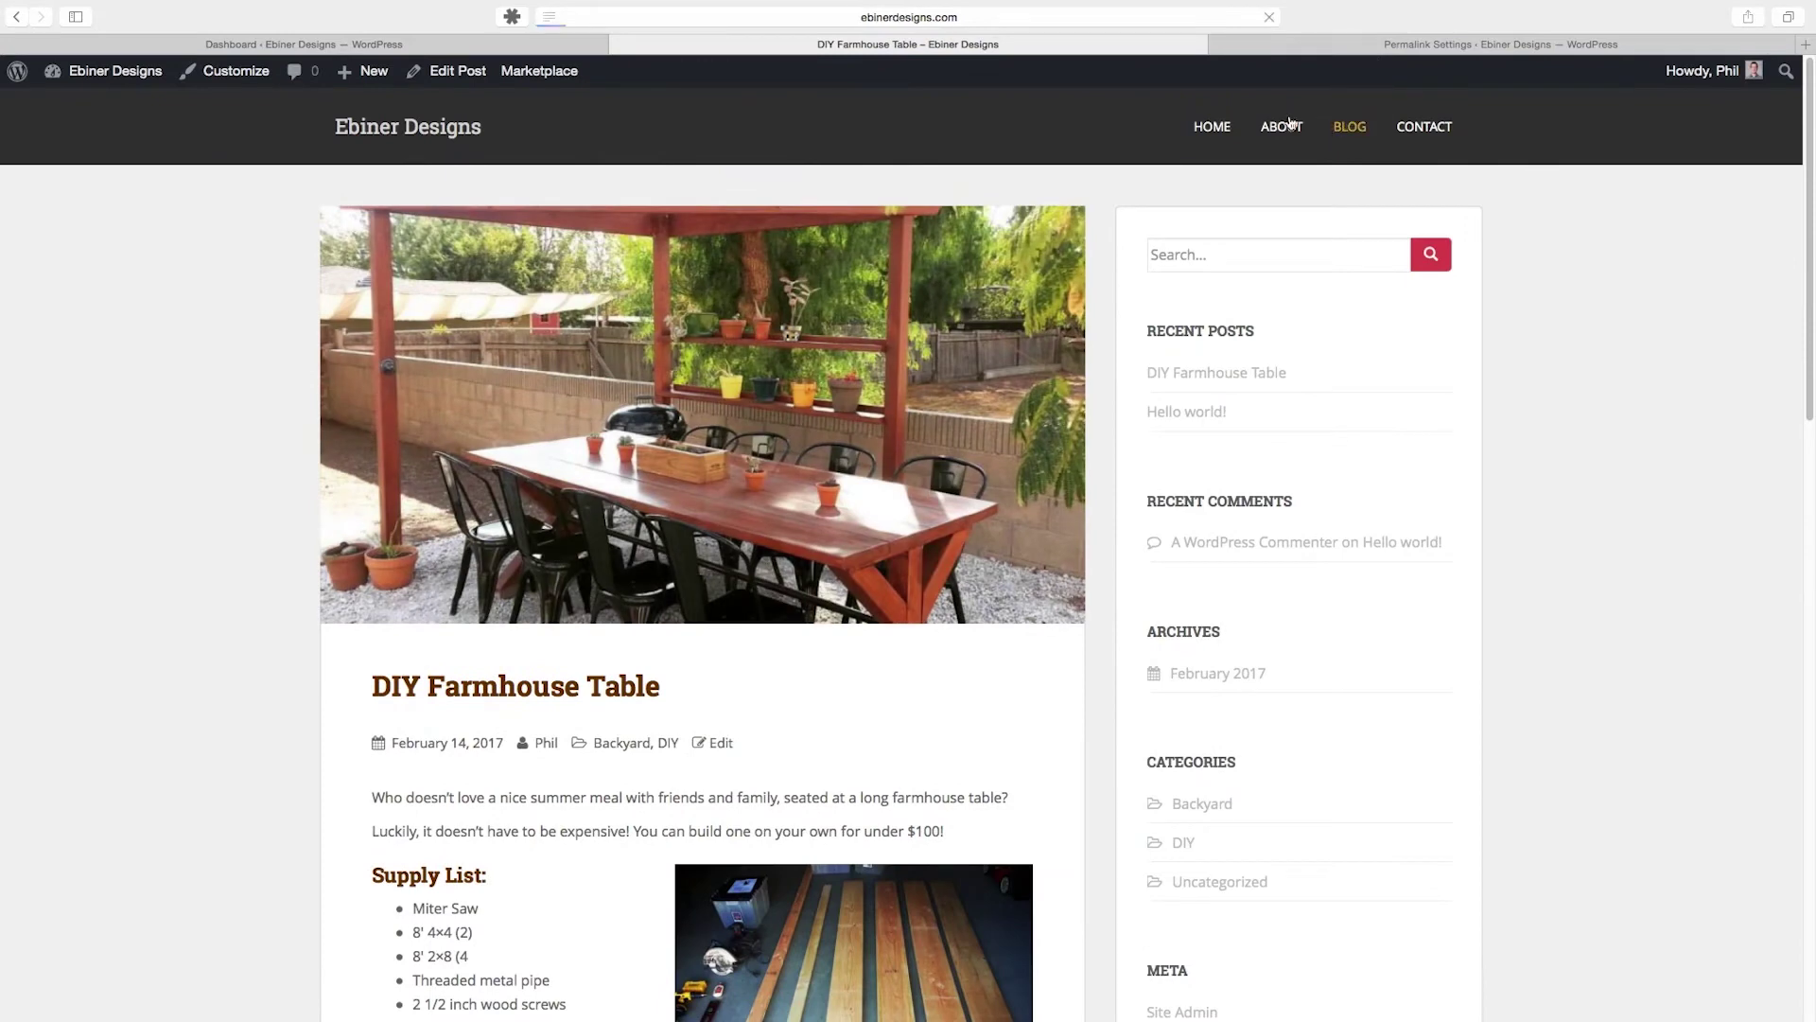
Step: Go from the Dashboard to the All Posts list
click(244, 45)
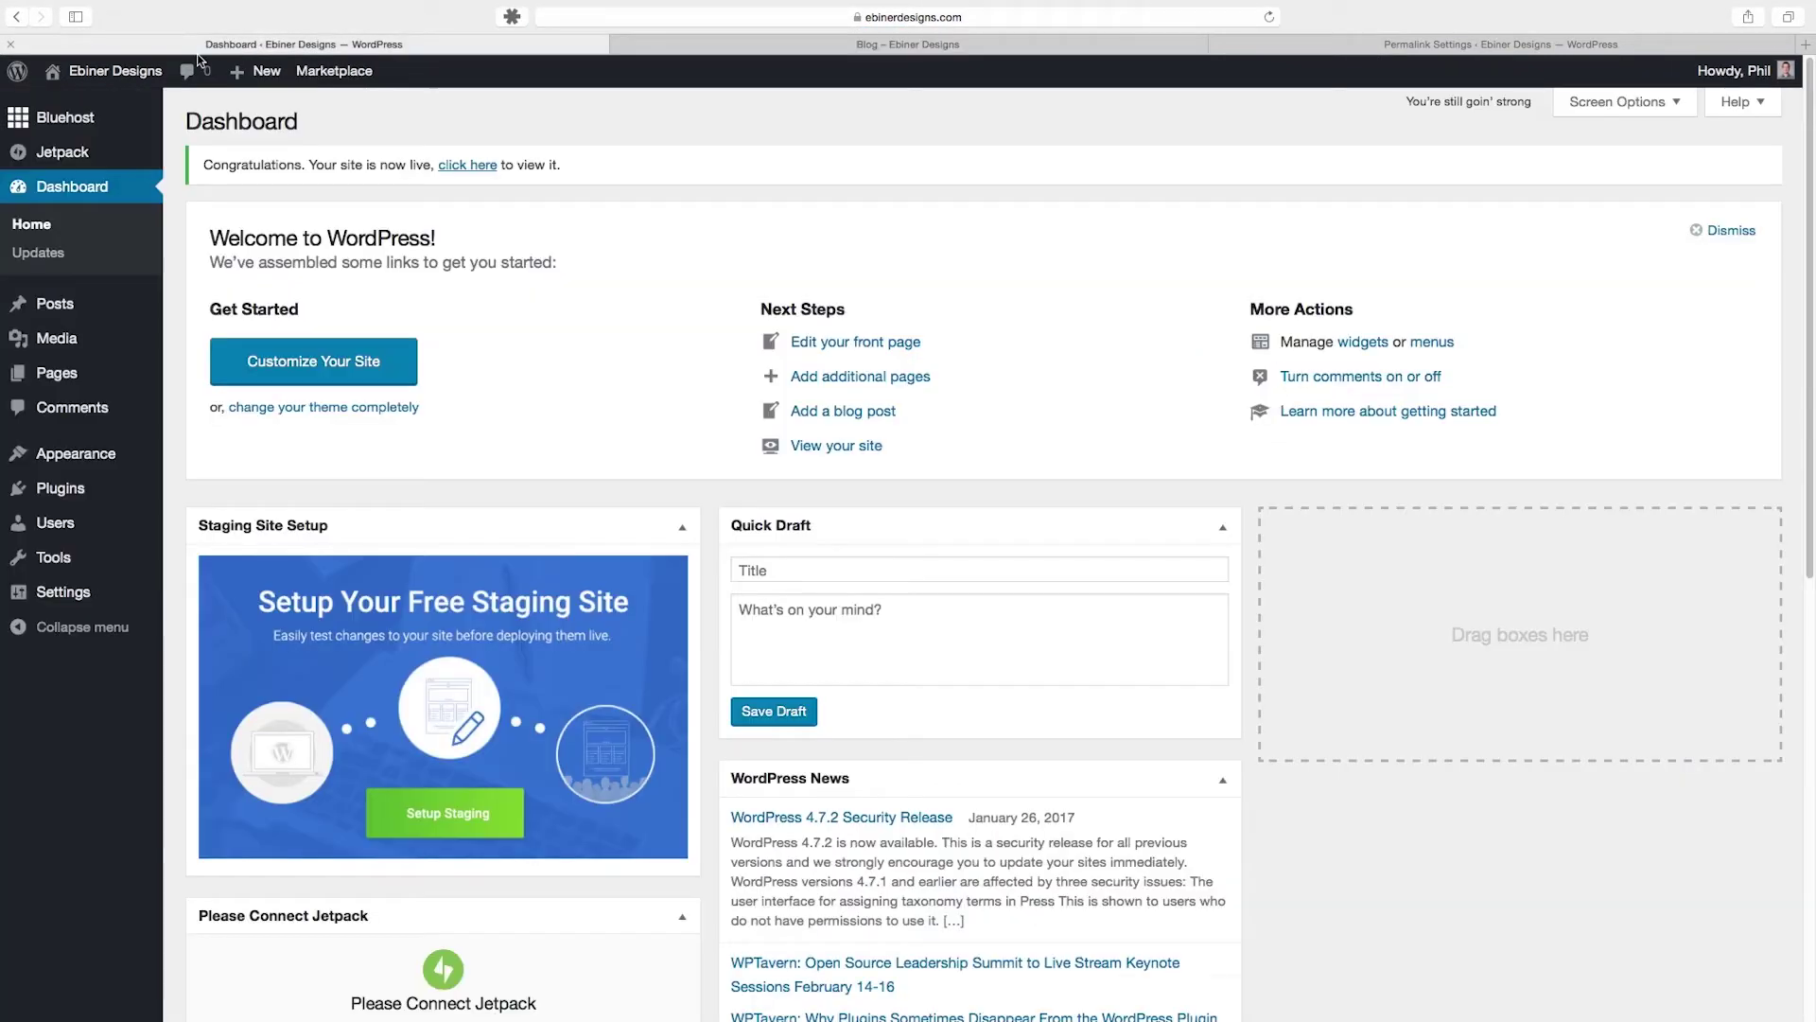
mouse_move(77, 308)
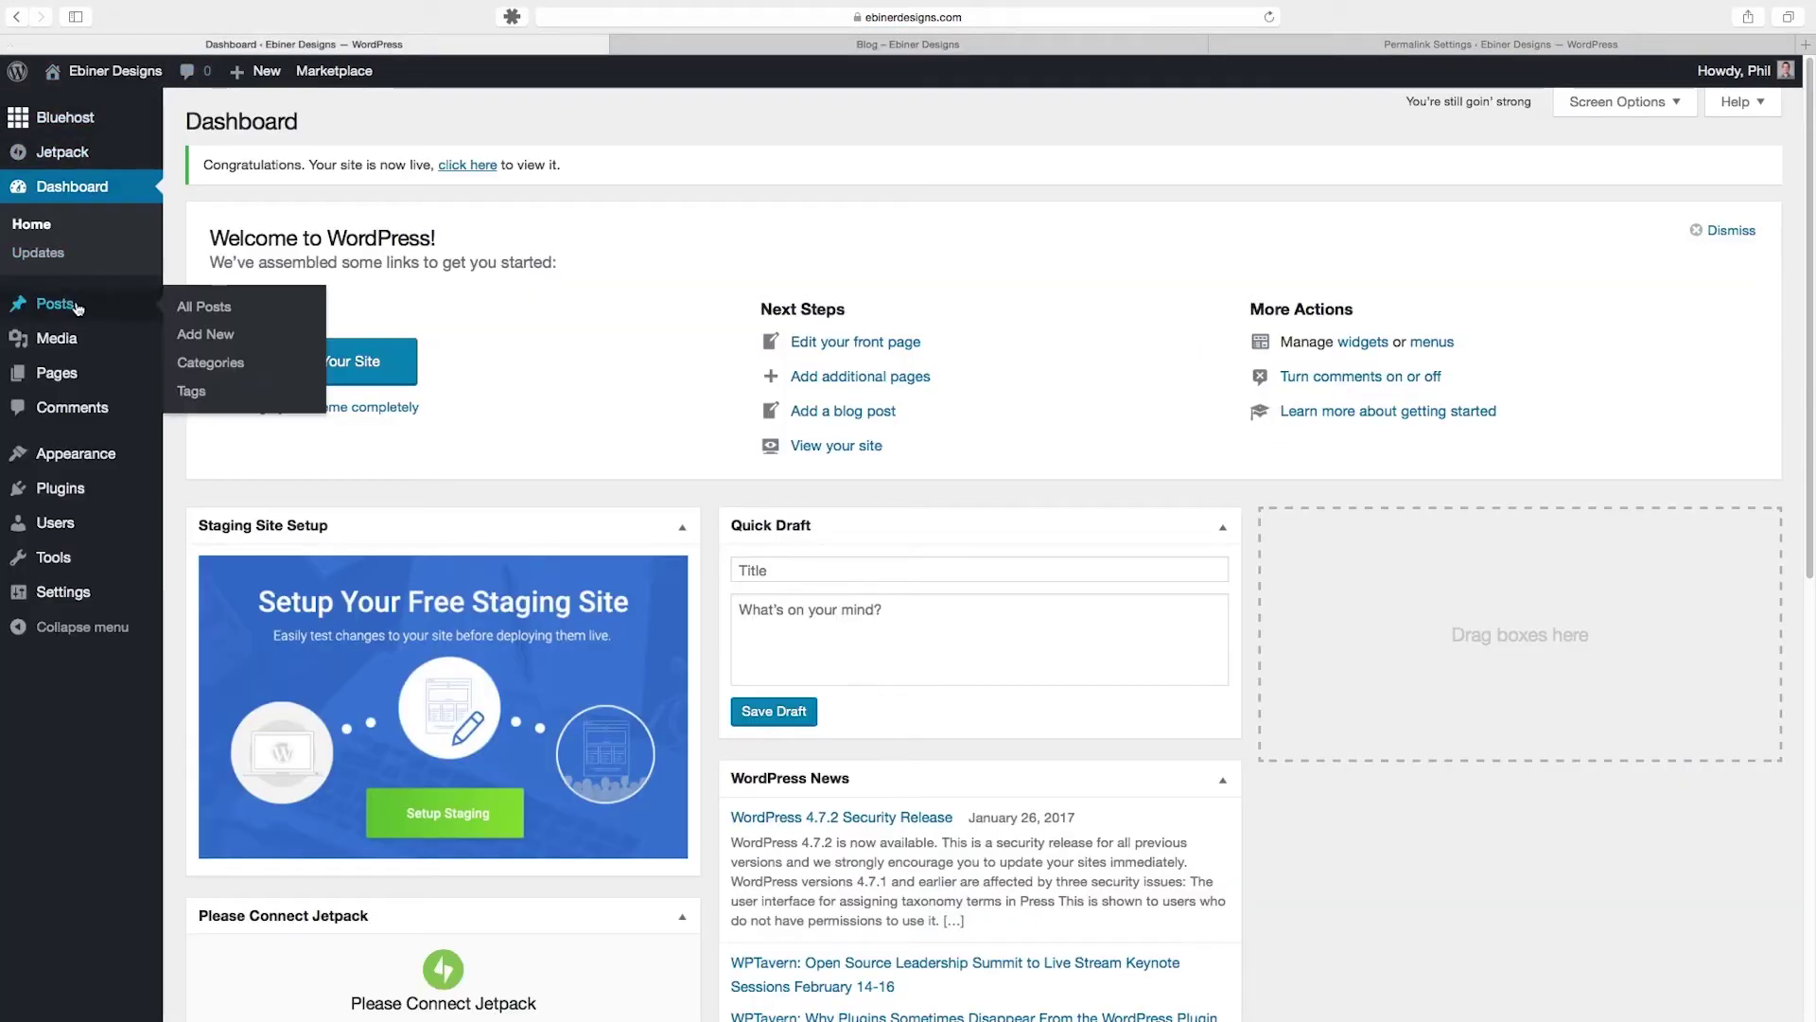
click(189, 309)
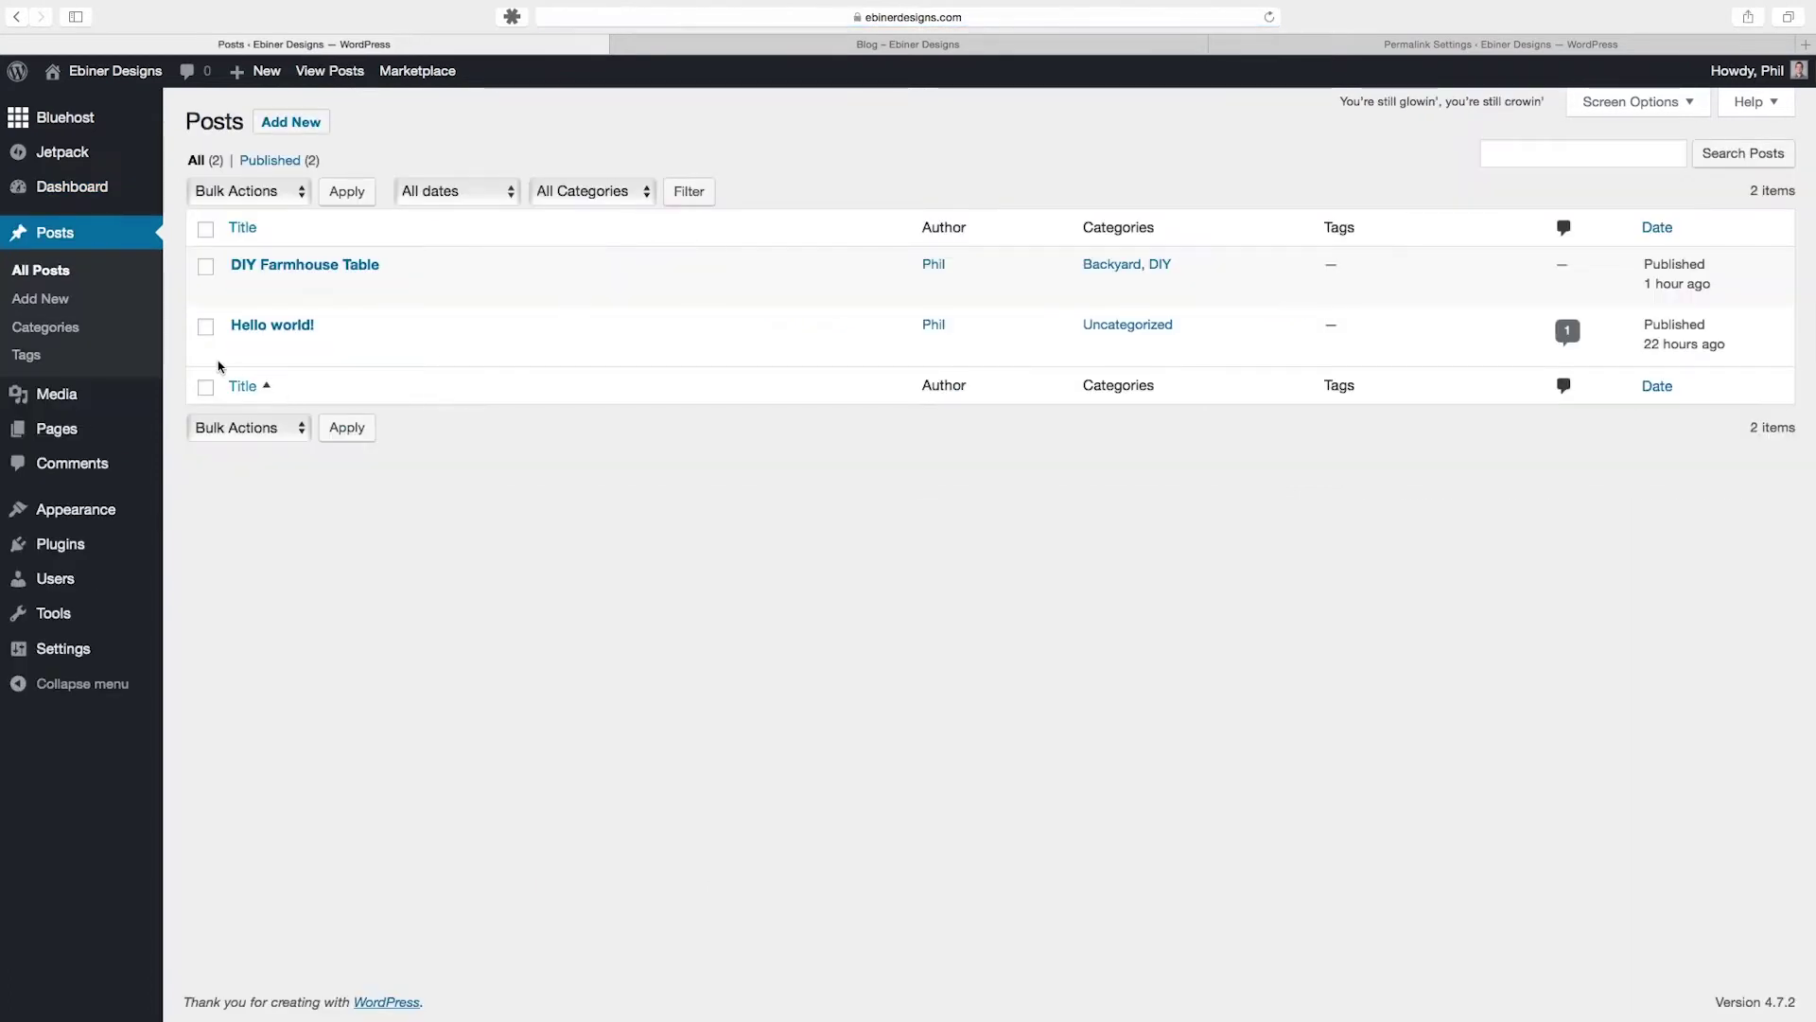
Step: Tick Hello world! and check the Bulk Actions options without choosing one
mouse_move(203, 337)
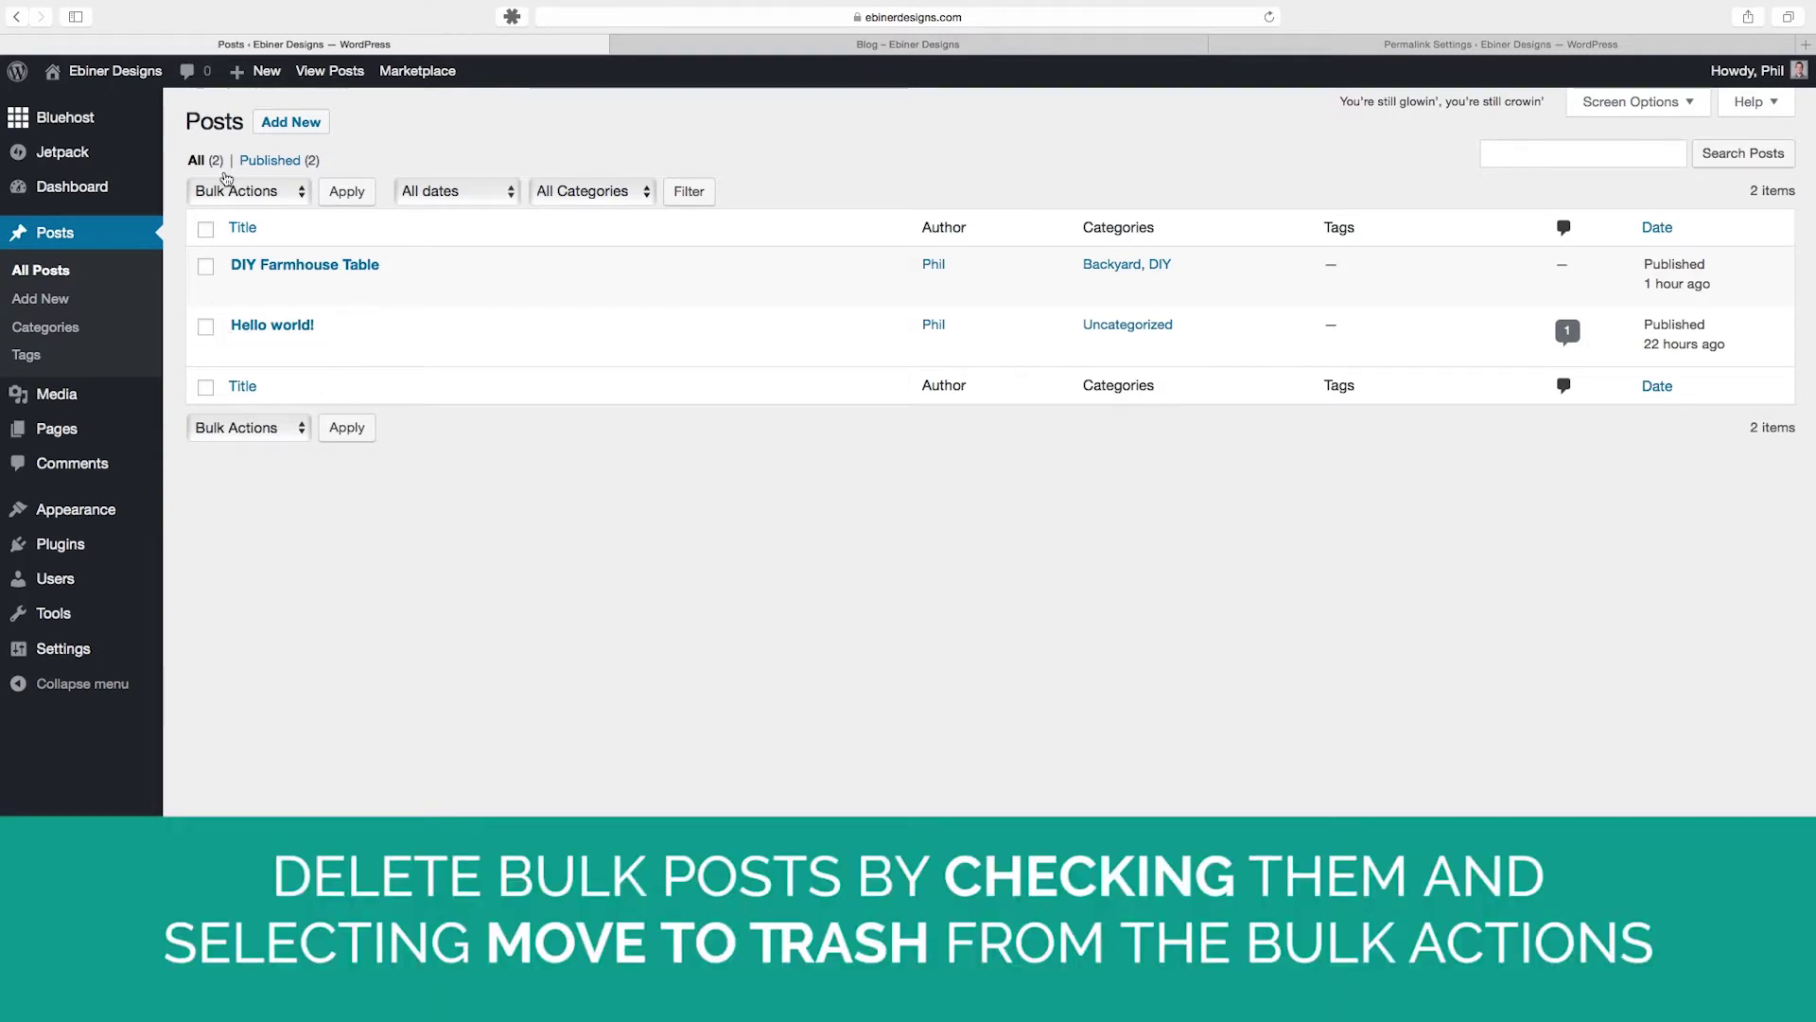
click(207, 330)
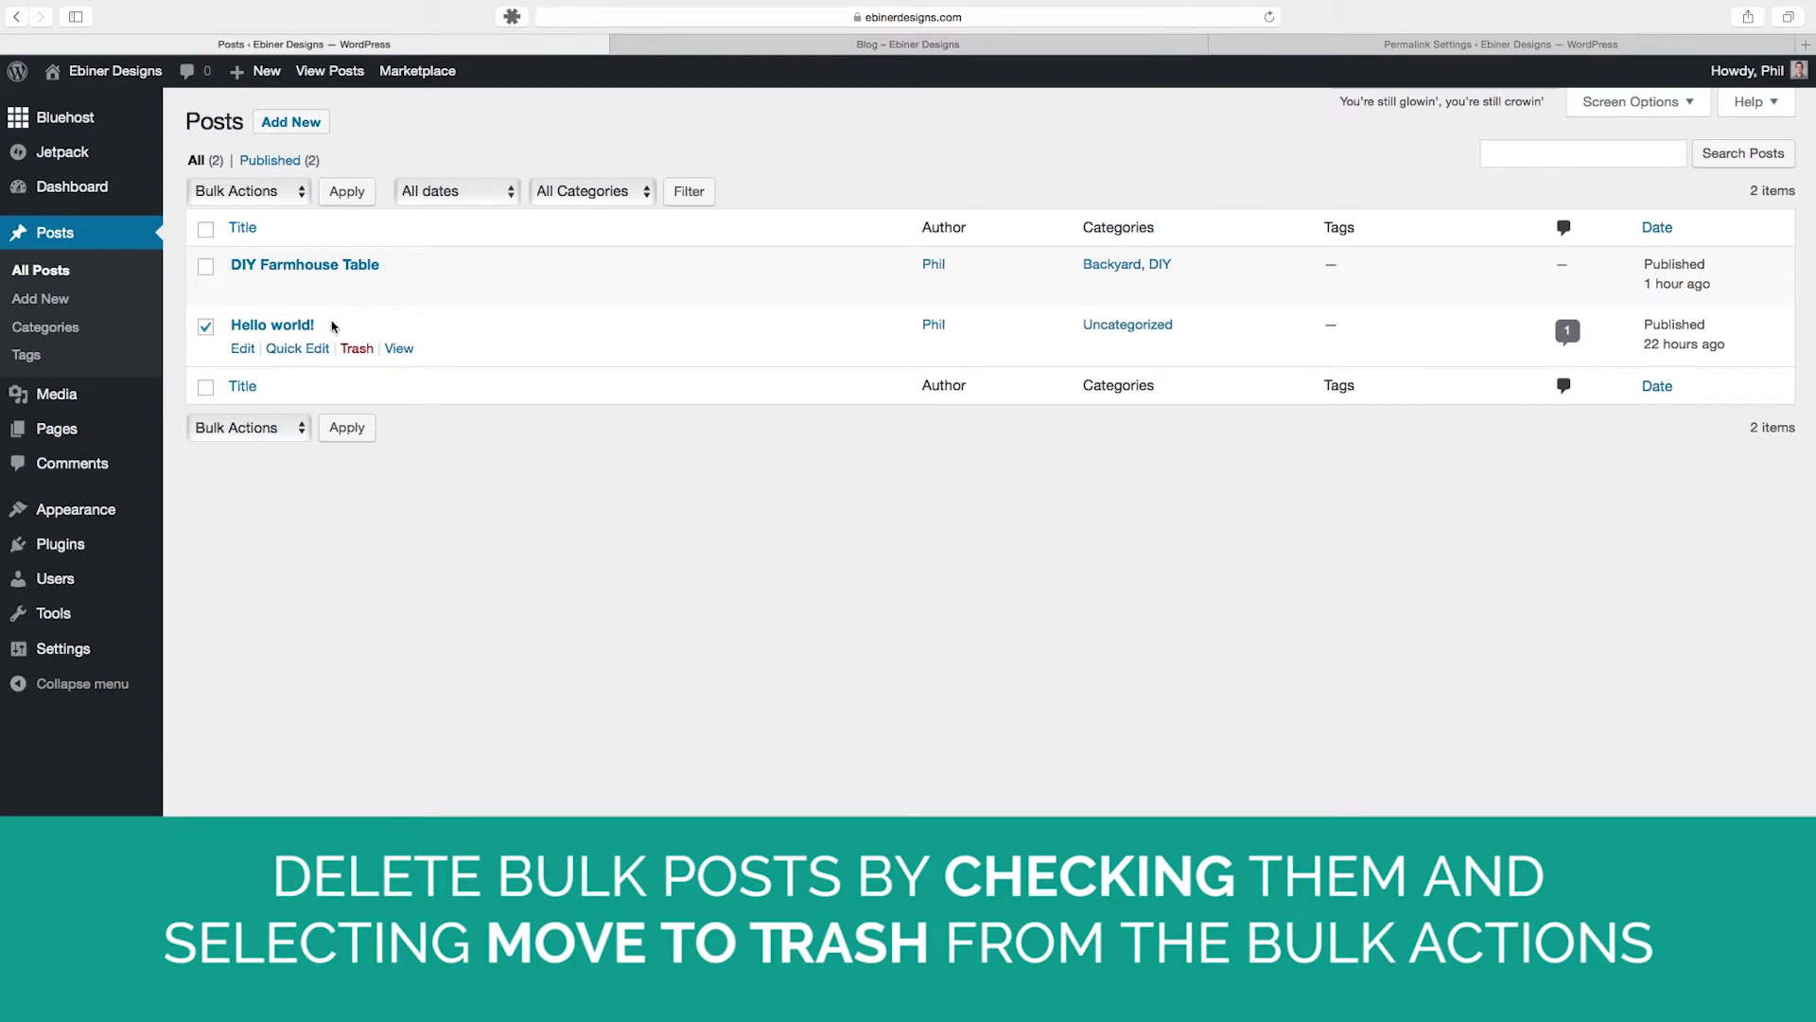
click(258, 194)
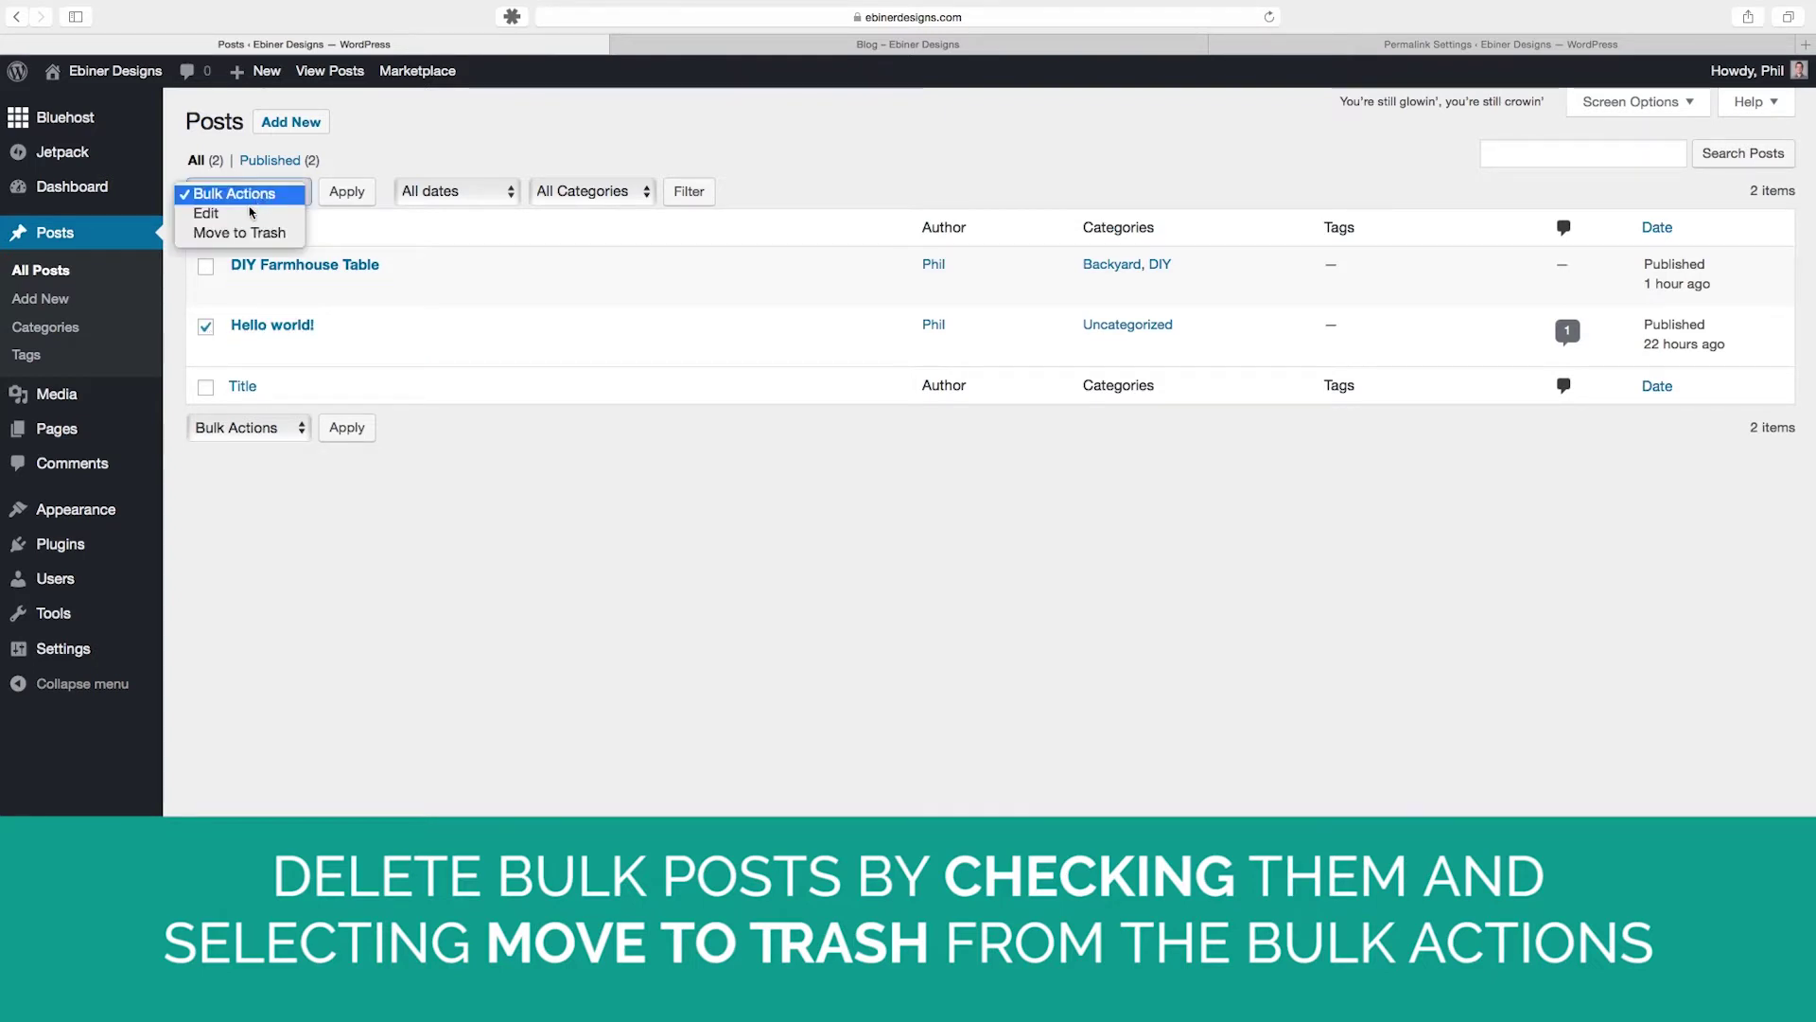
key(Escape)
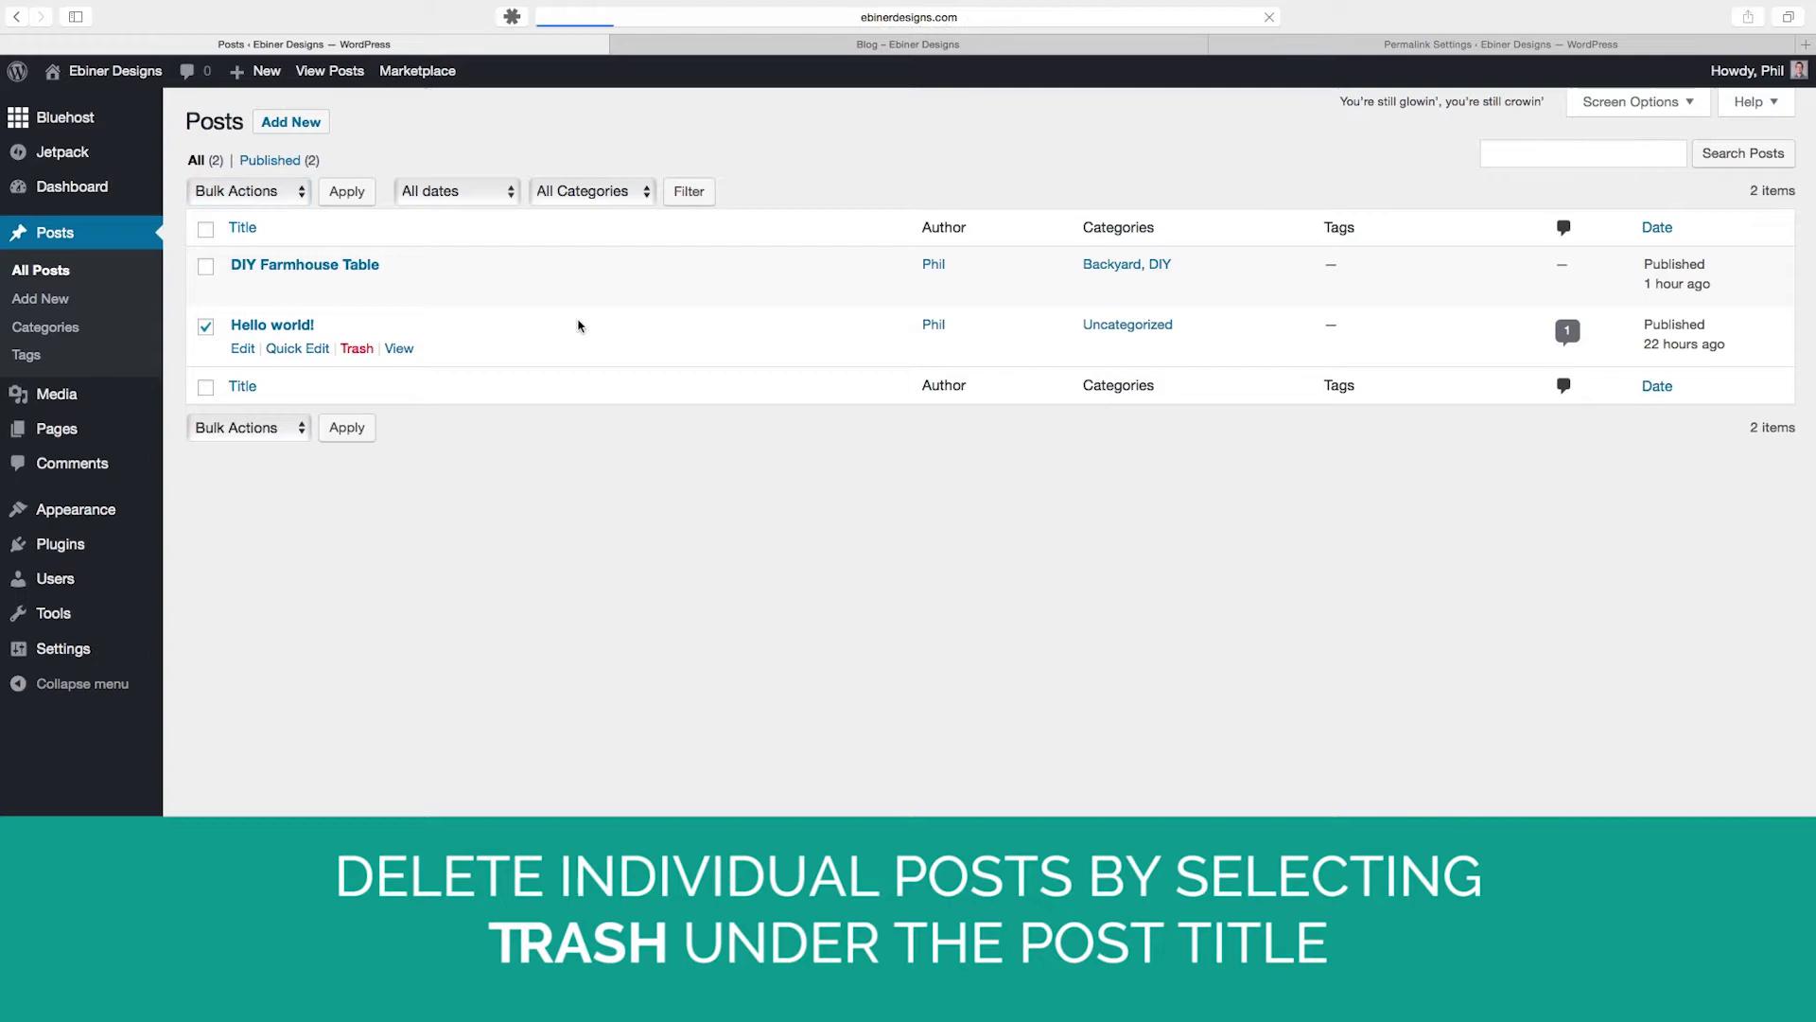
Step: Reload the blog to confirm Hello world! is gone, then return to the Posts list
click(728, 46)
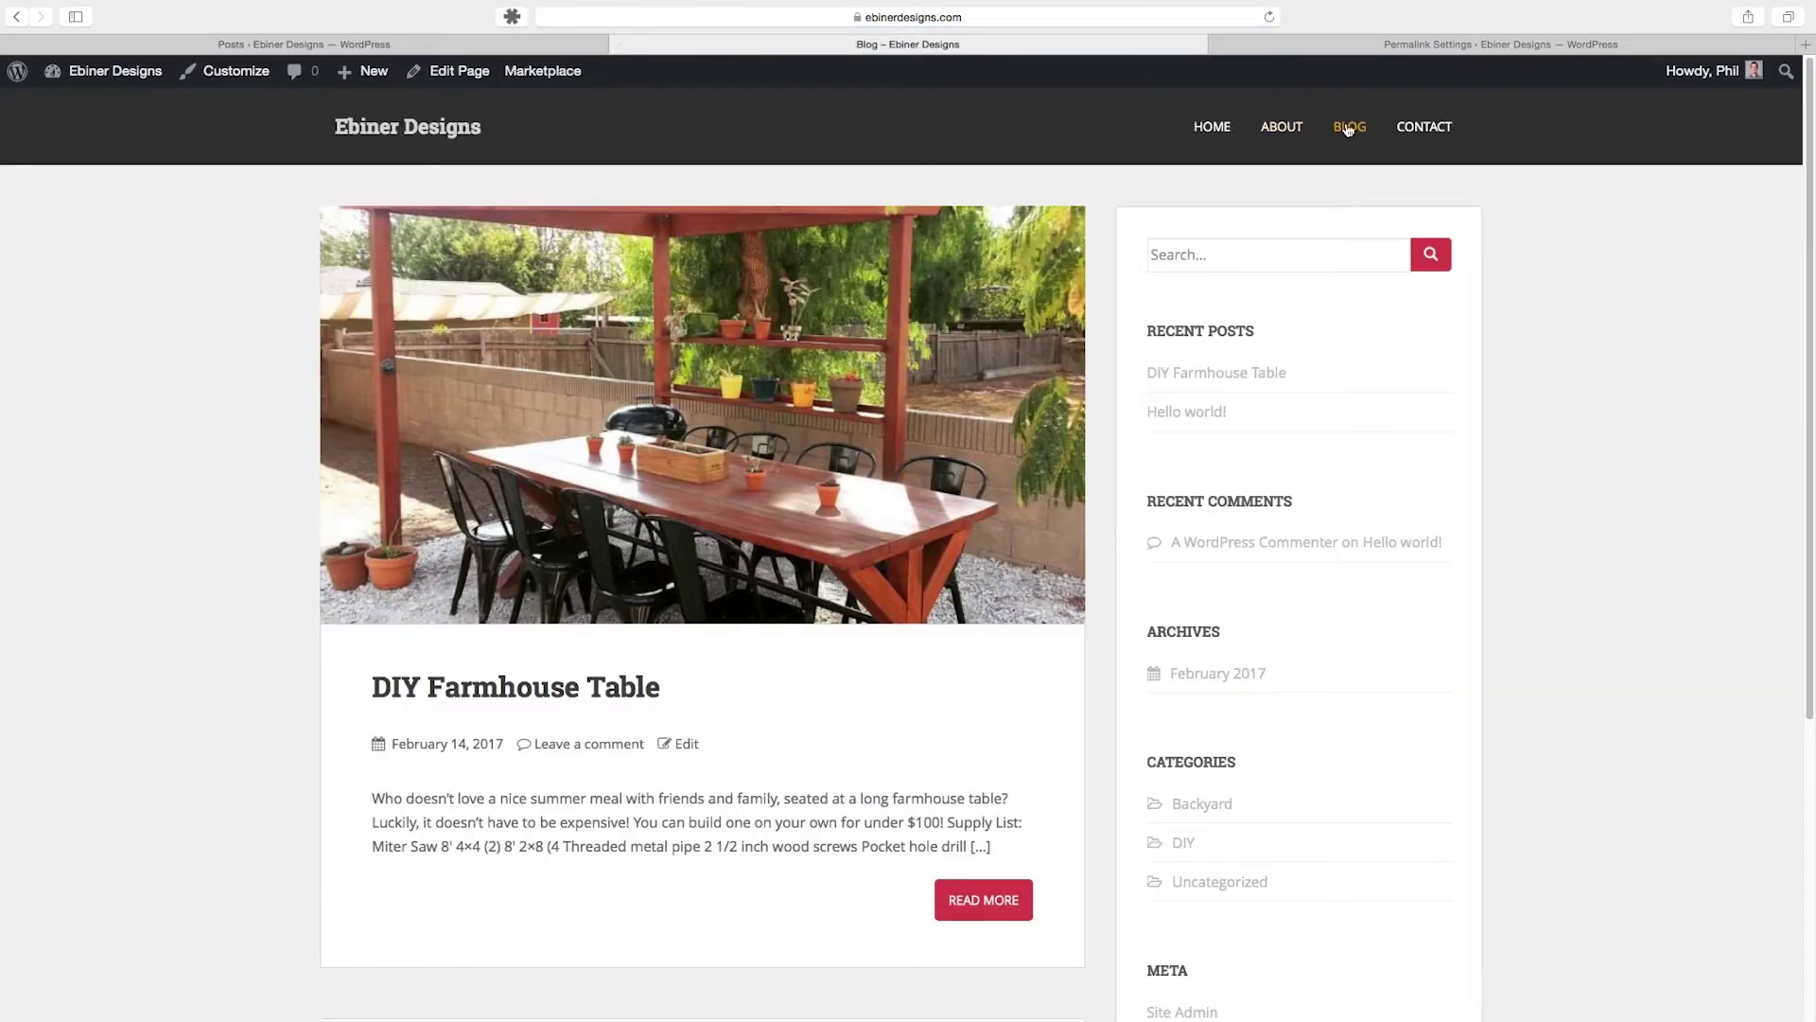
click(1268, 16)
scroll(1262, 295, down, 3)
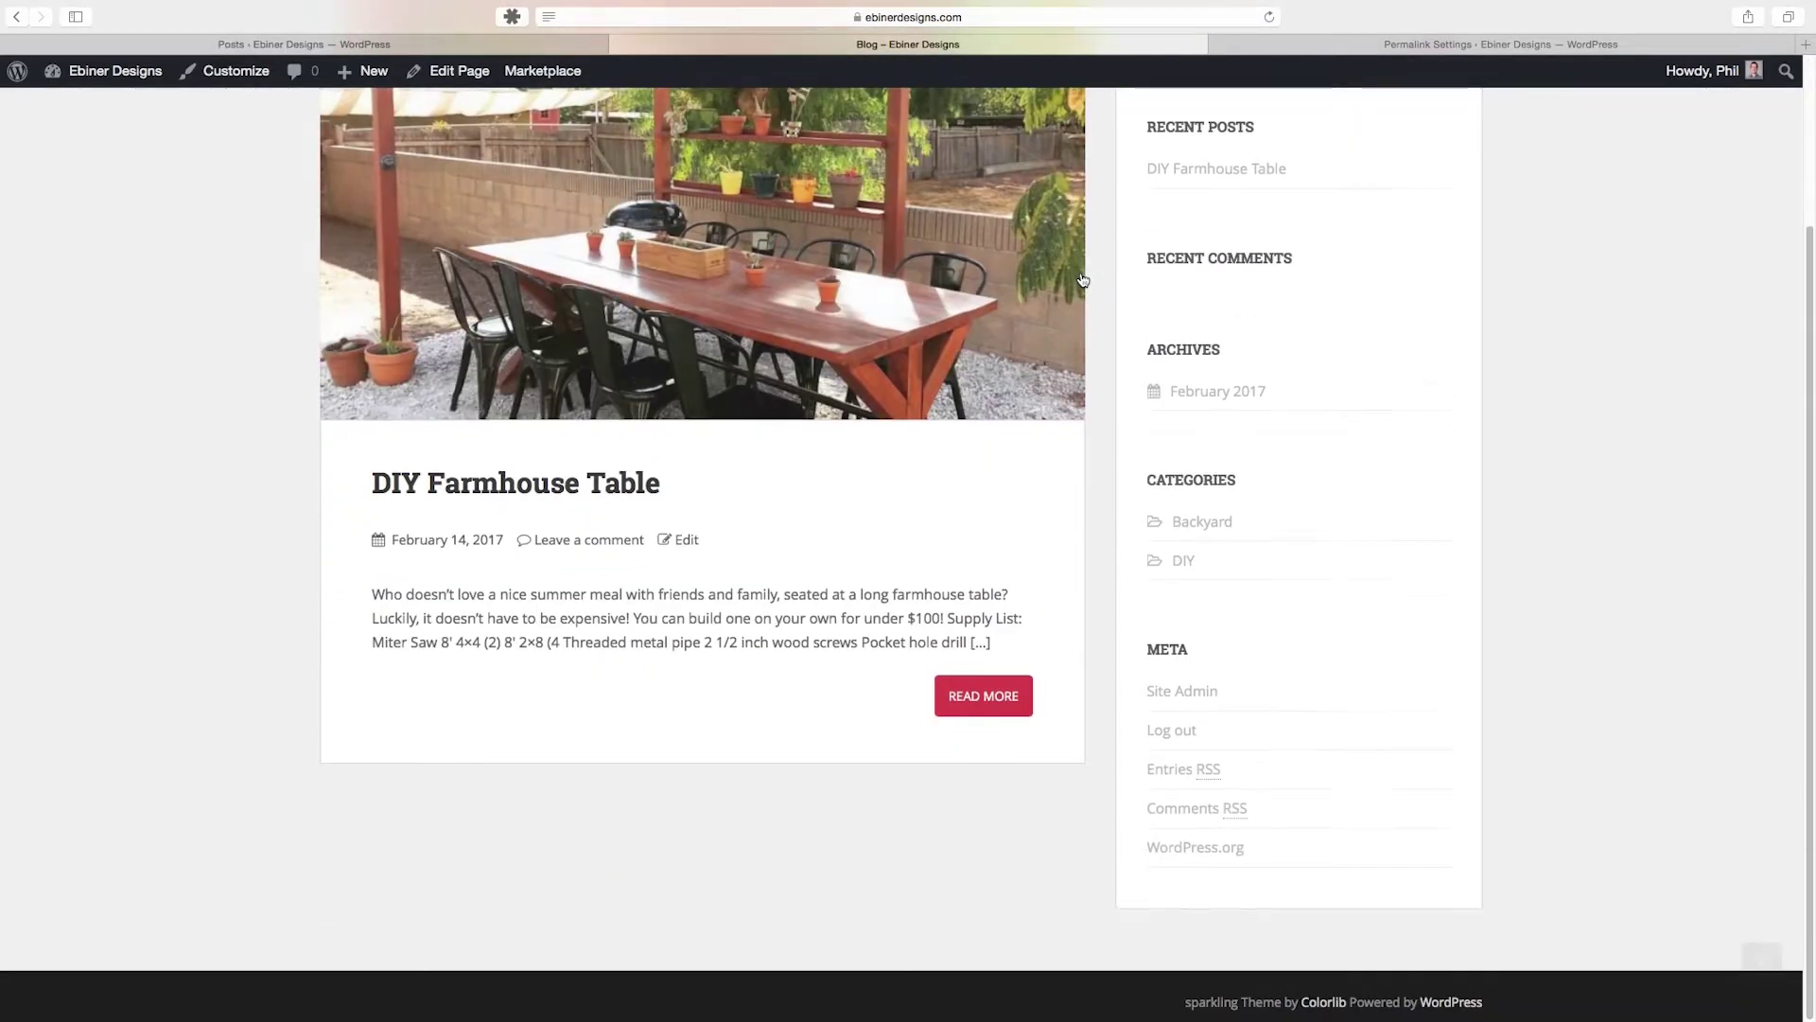
scroll(1086, 275, up, 3)
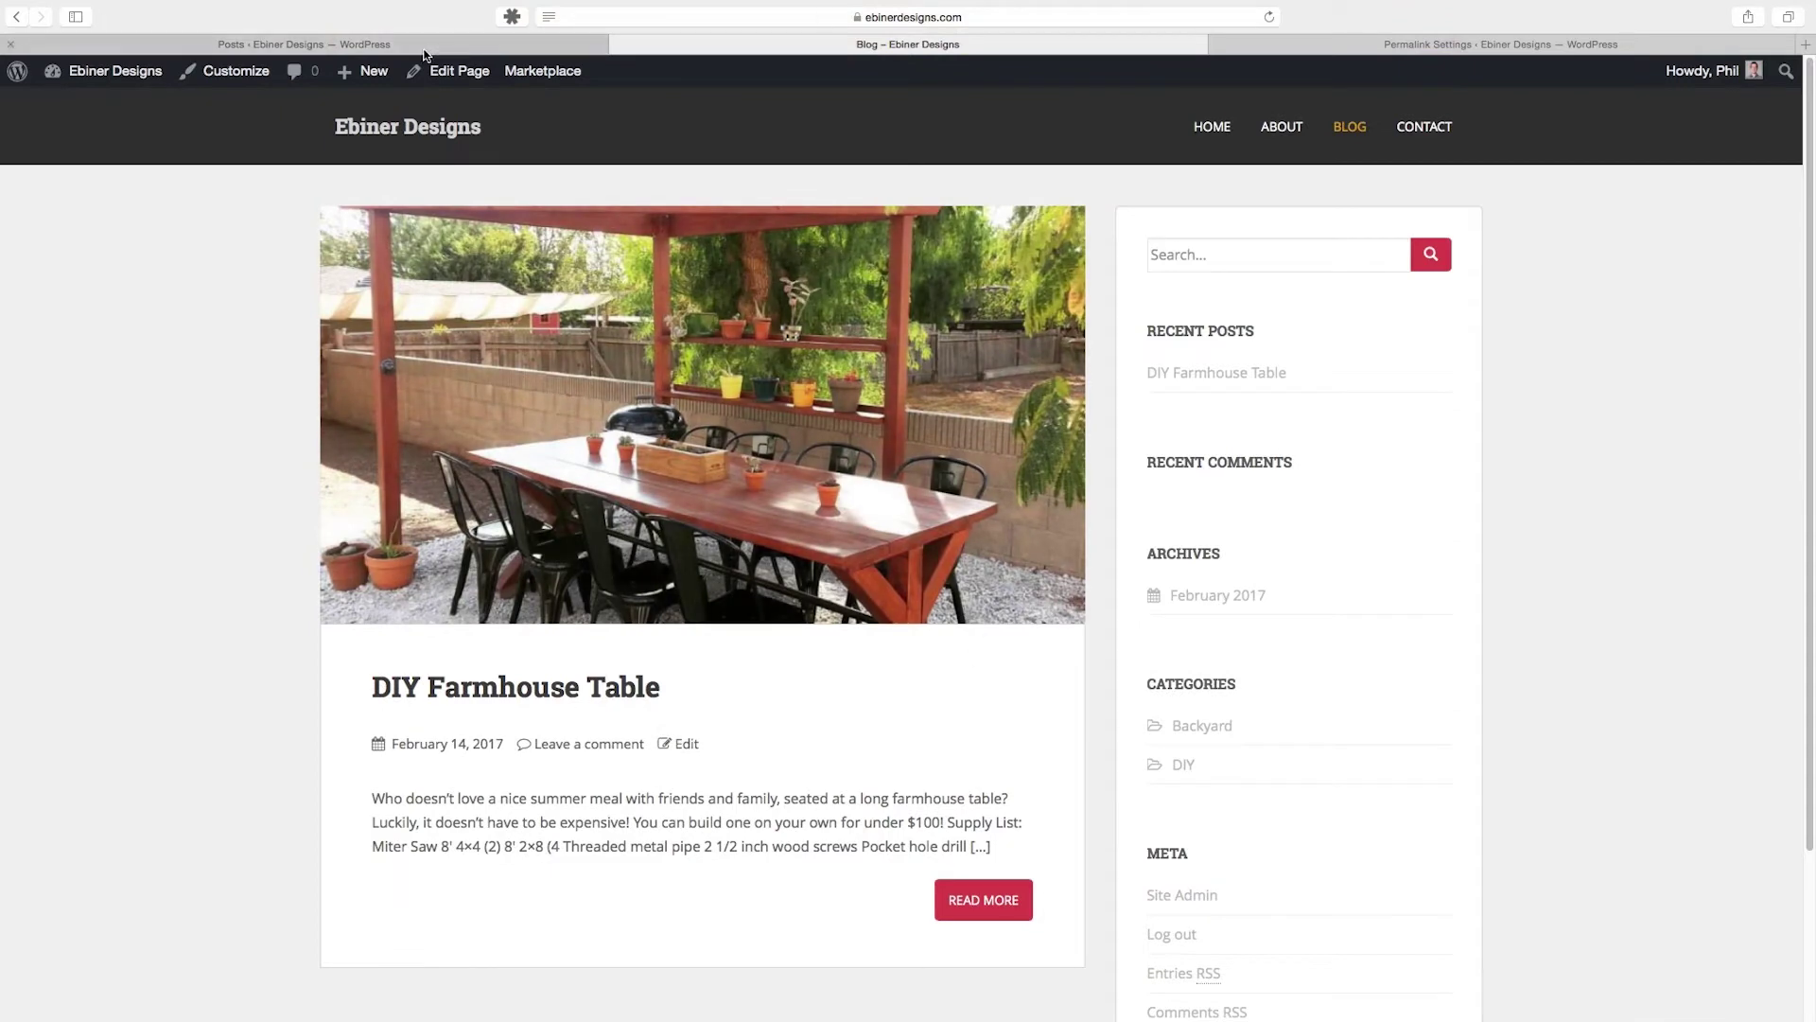
click(458, 49)
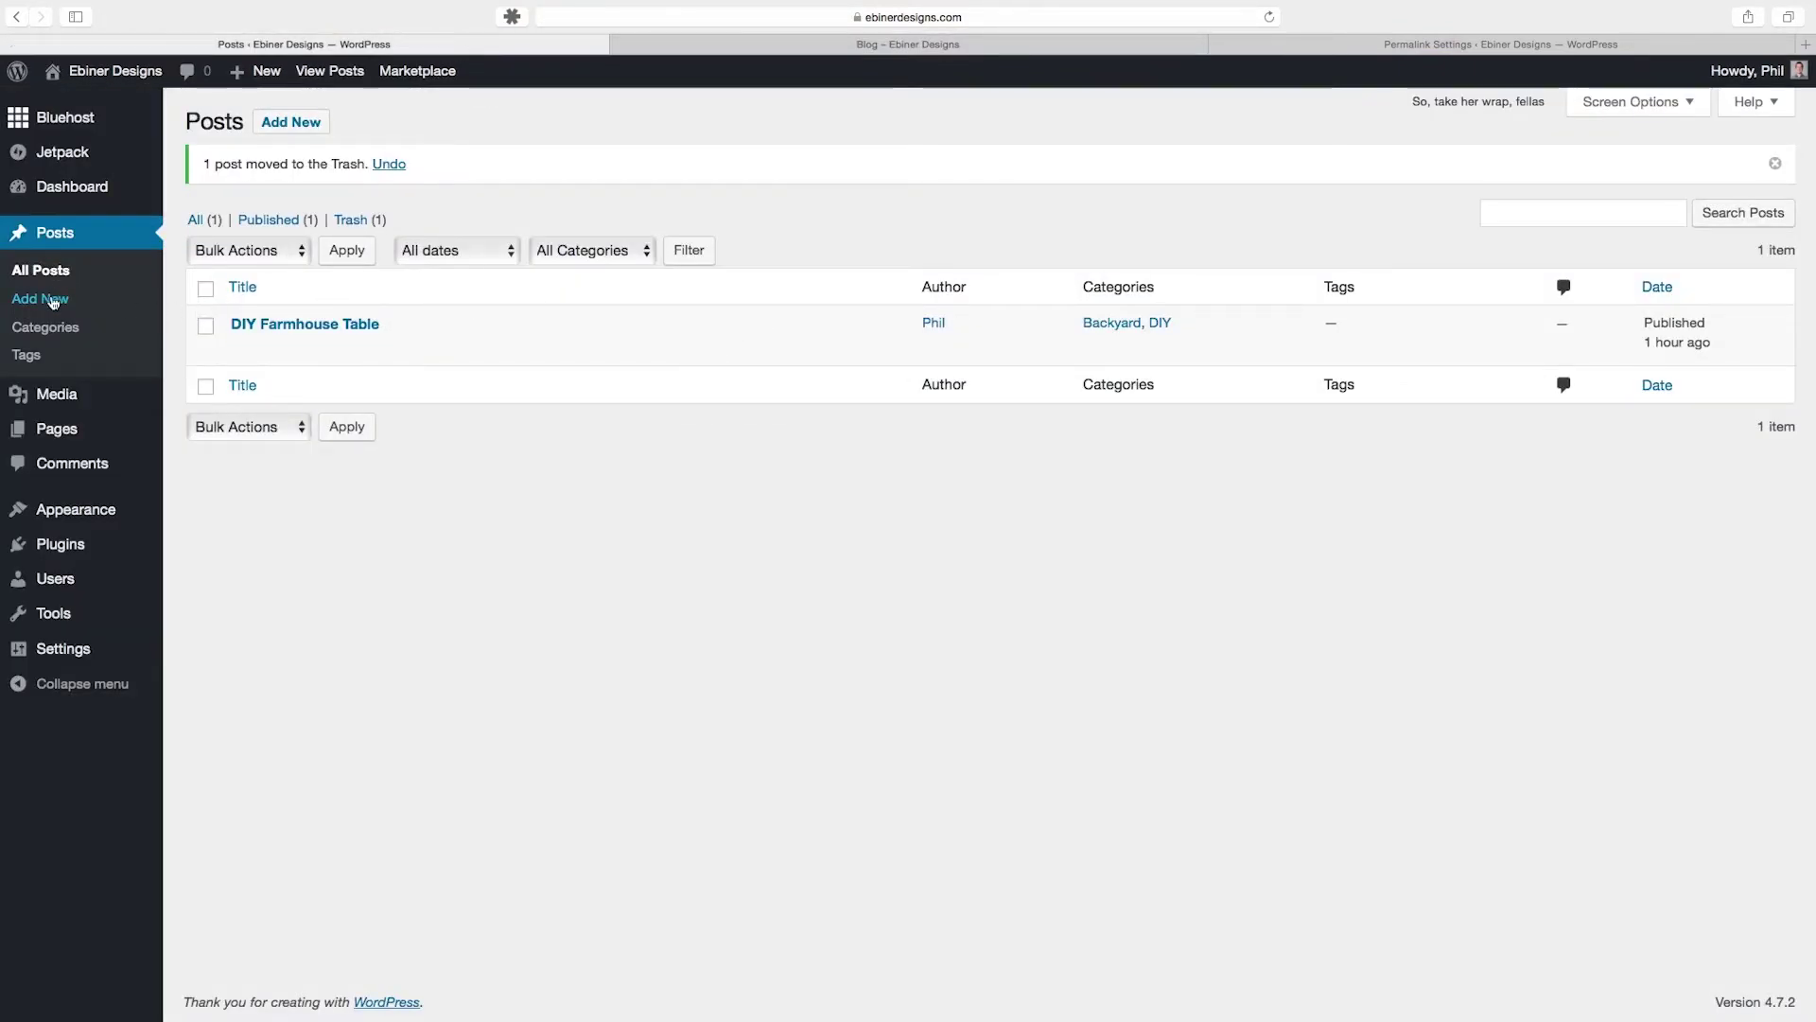
Step: Start a new post titled 'Bathroom Ladder' and select its title text
mouse_move(260, 75)
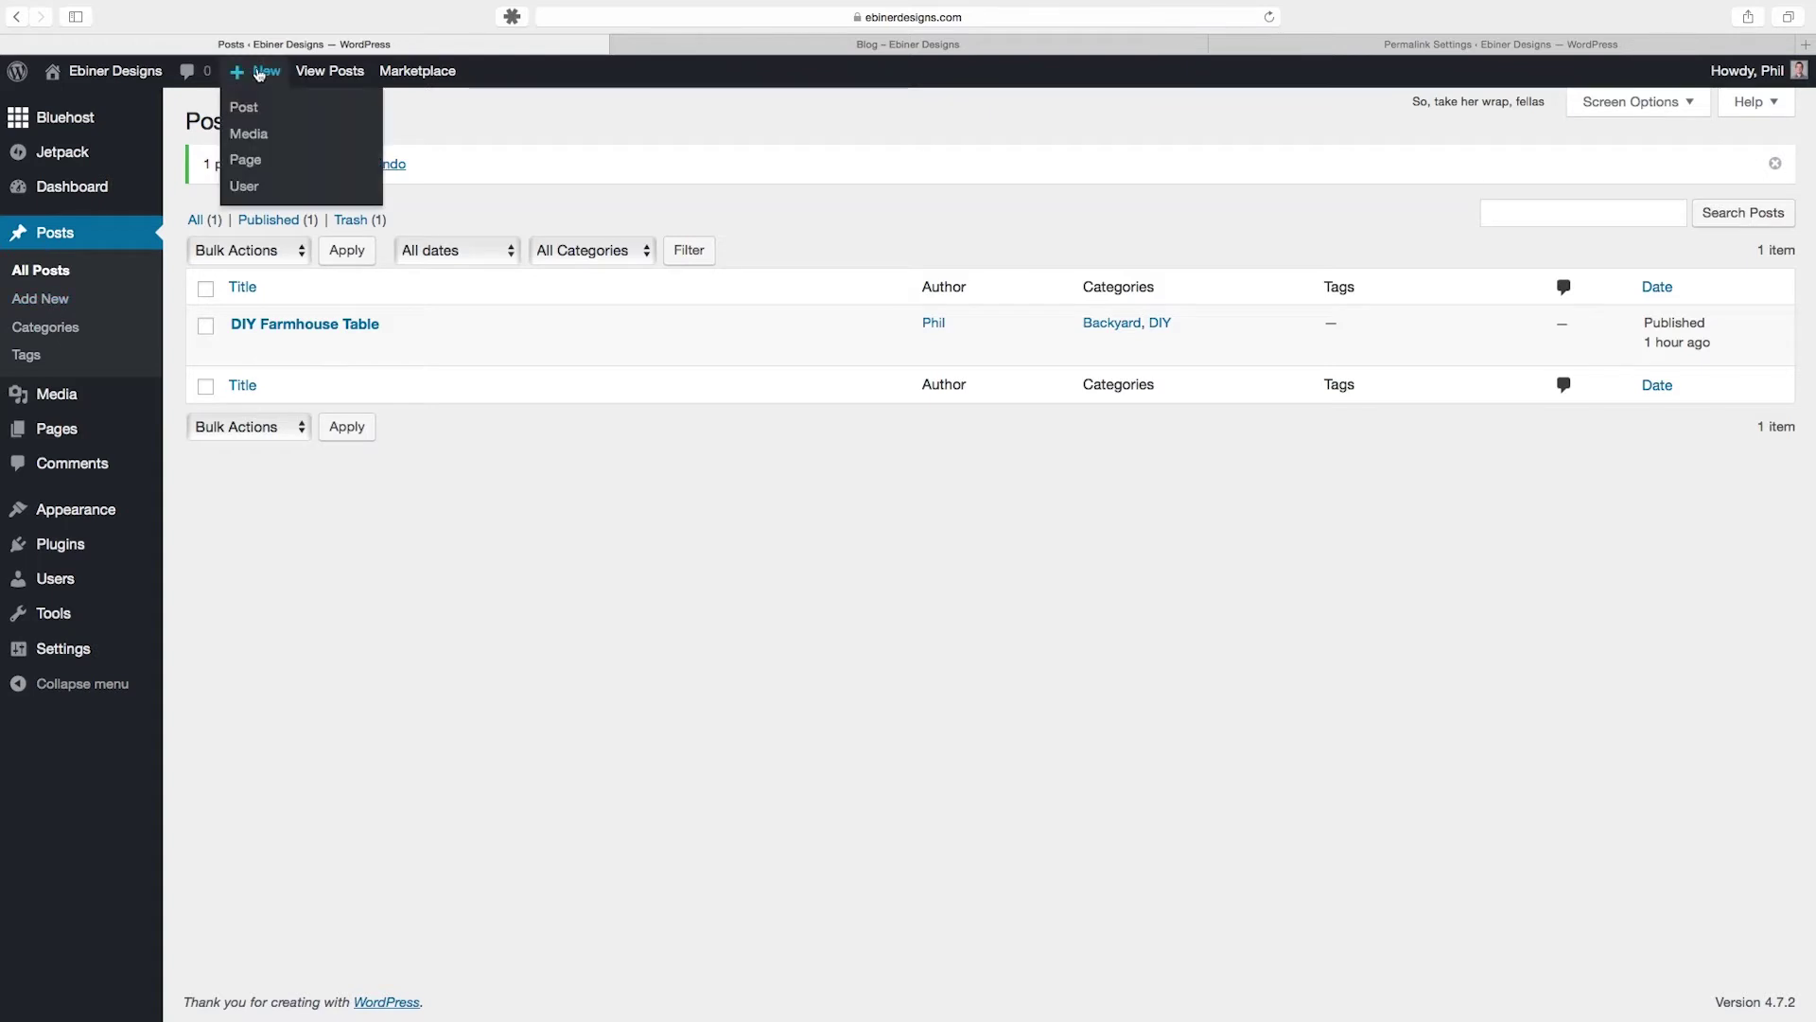
click(248, 110)
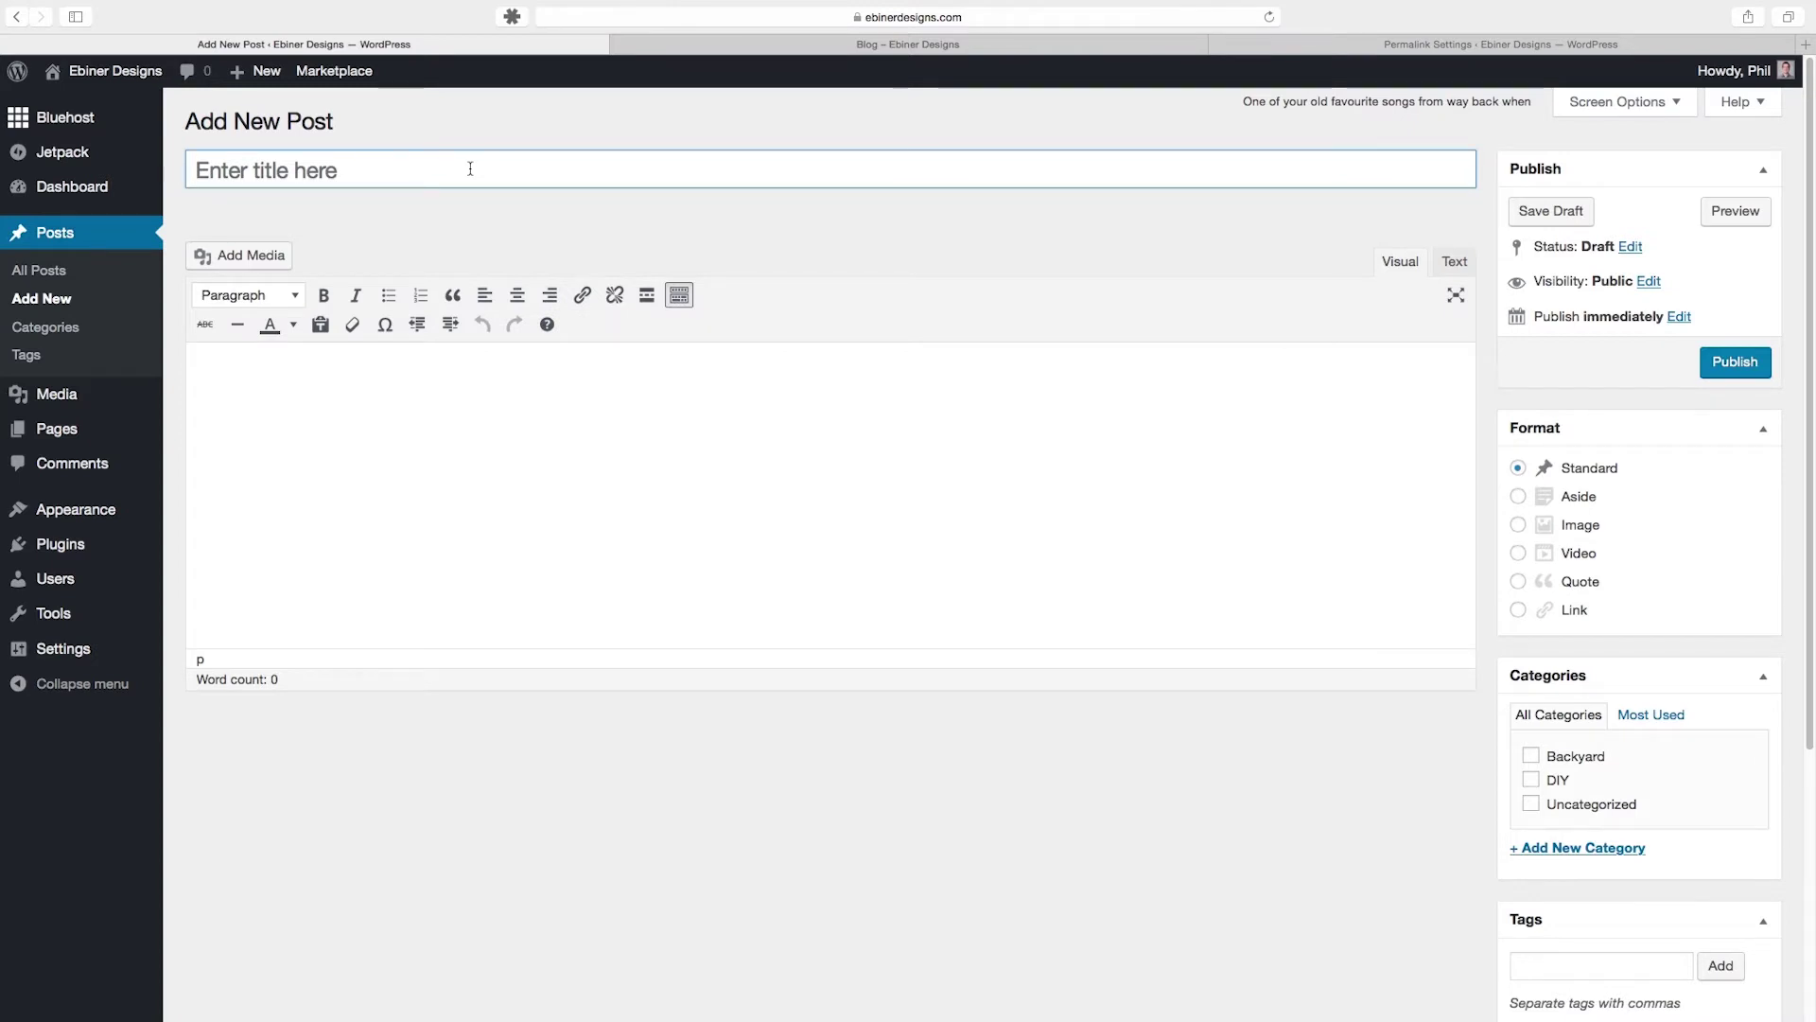
text(Bathroom Lad)
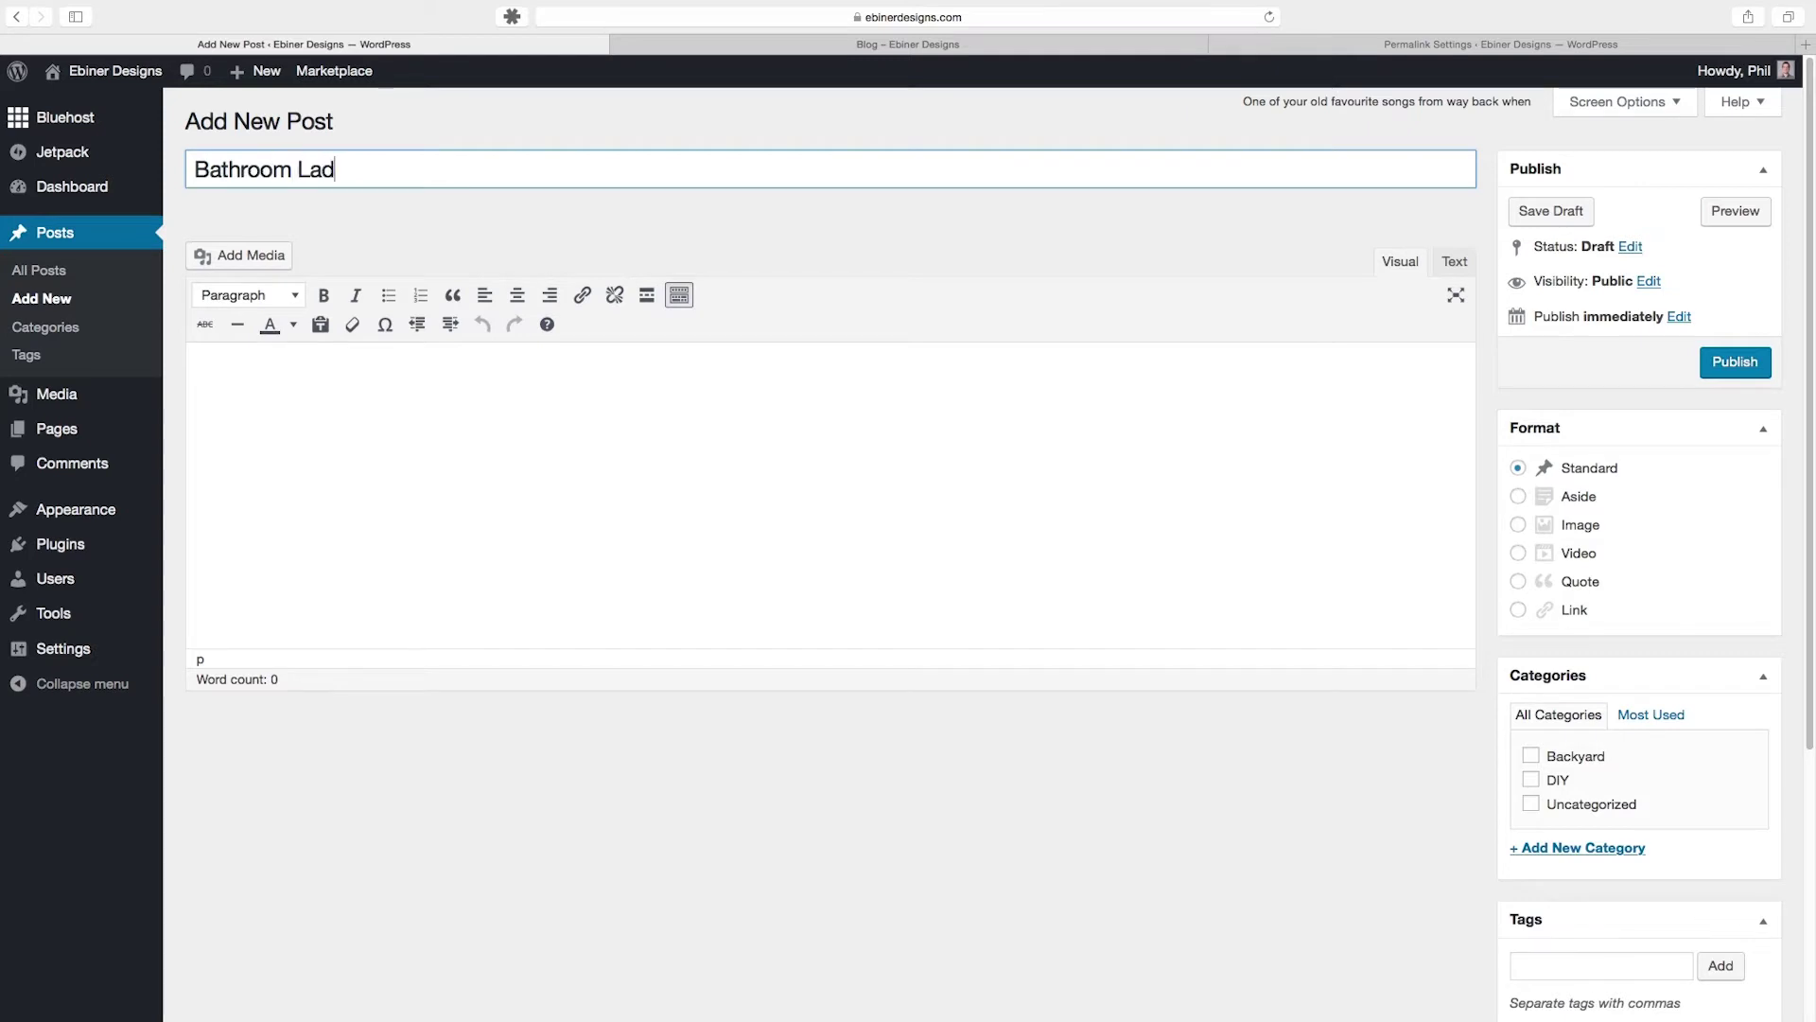
text(der)
click(889, 487)
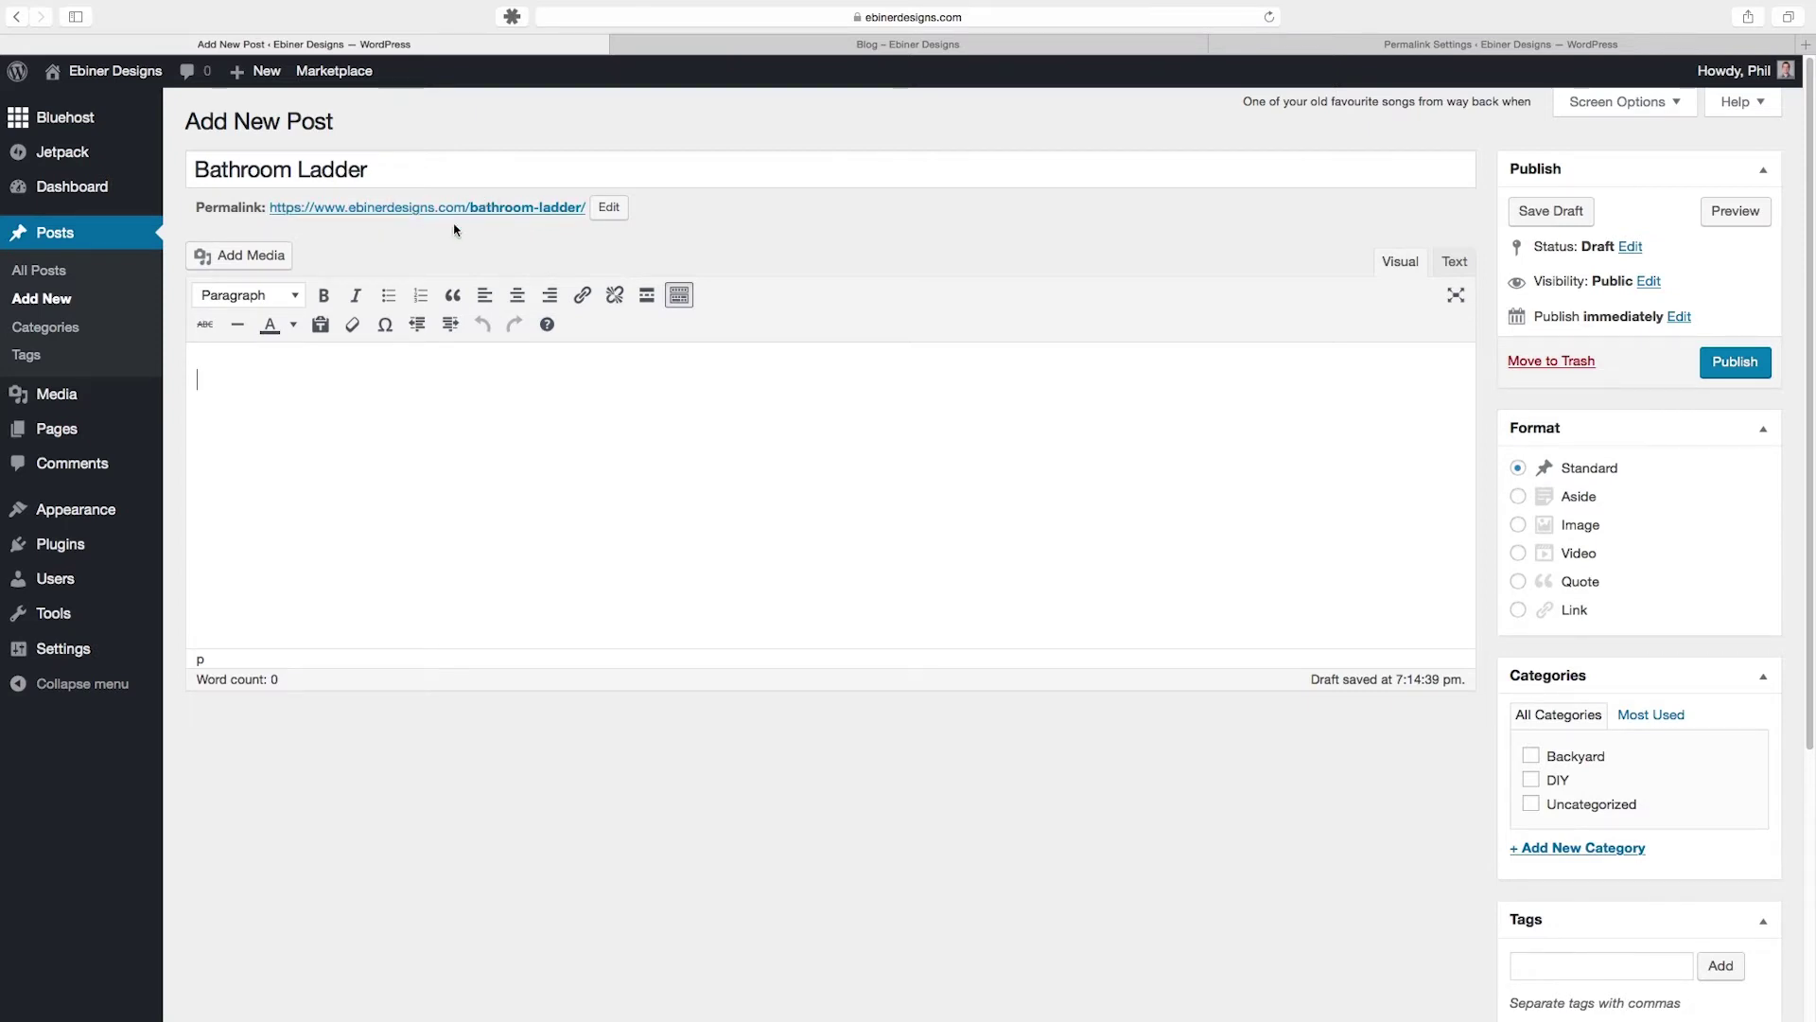
drag(379, 168, 174, 165)
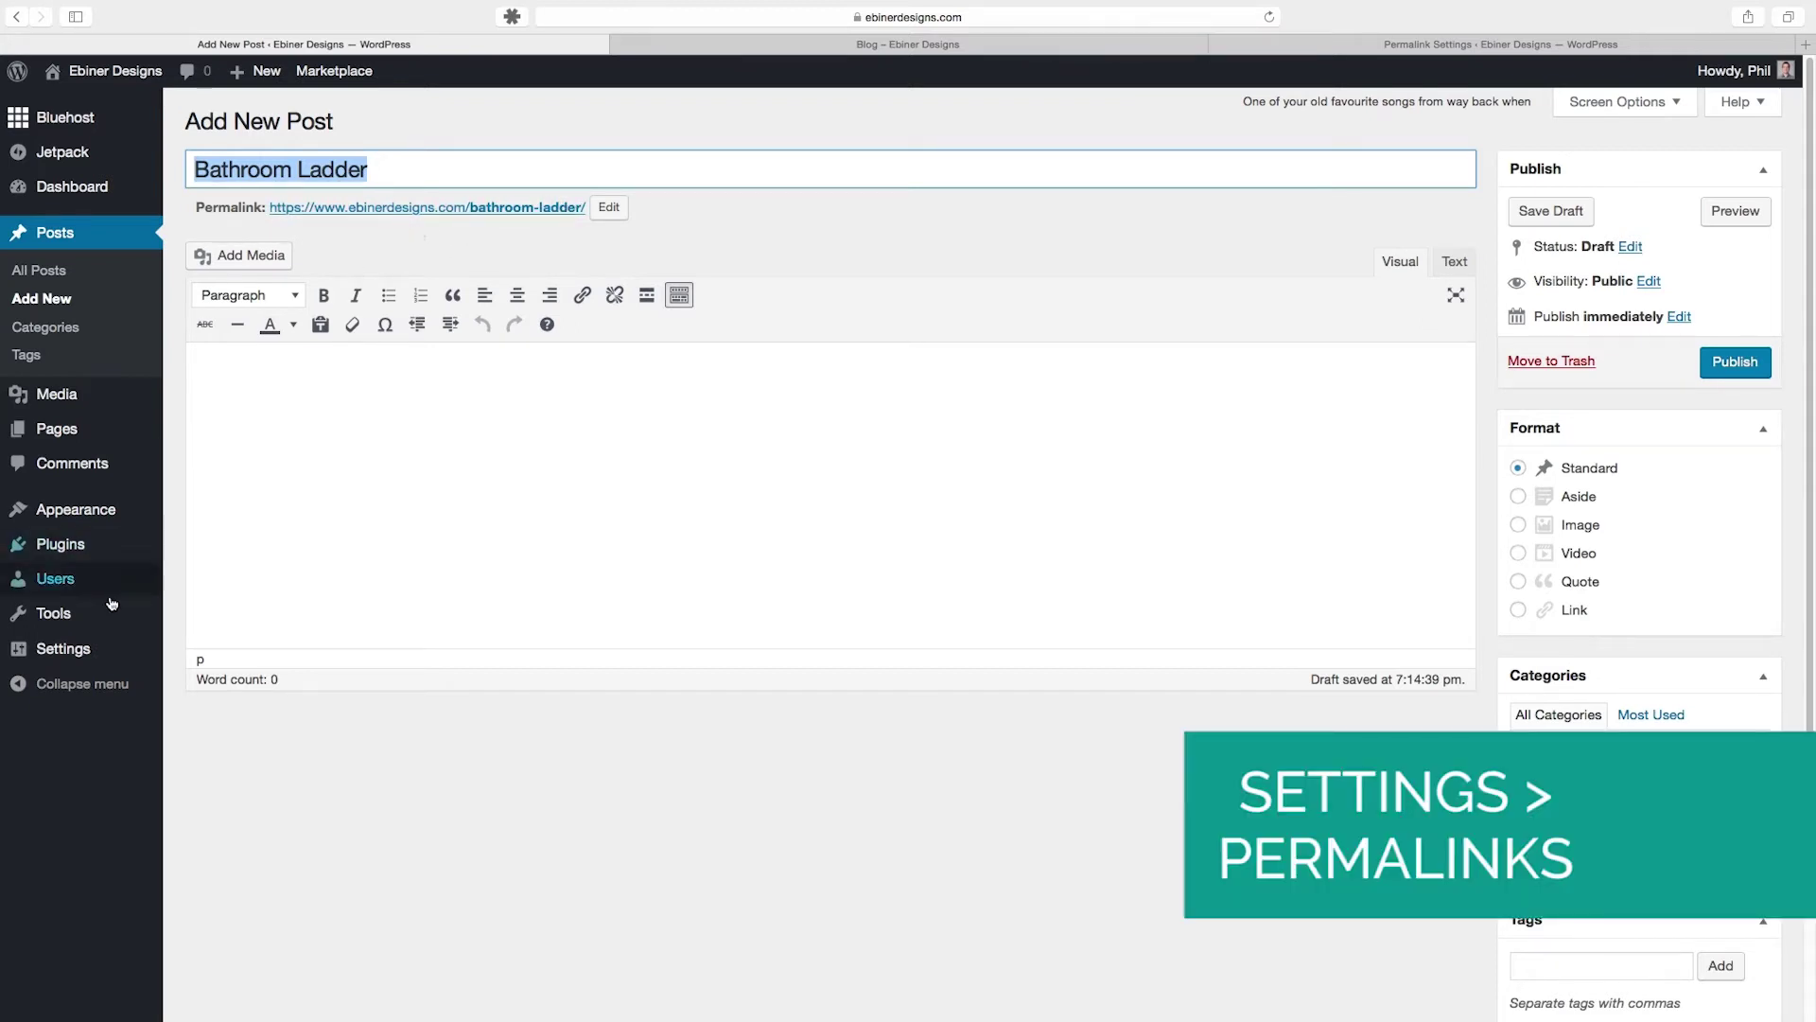
Step: Switch to the Permalink Settings tab showing the /%postname%/ structure
mouse_move(151, 652)
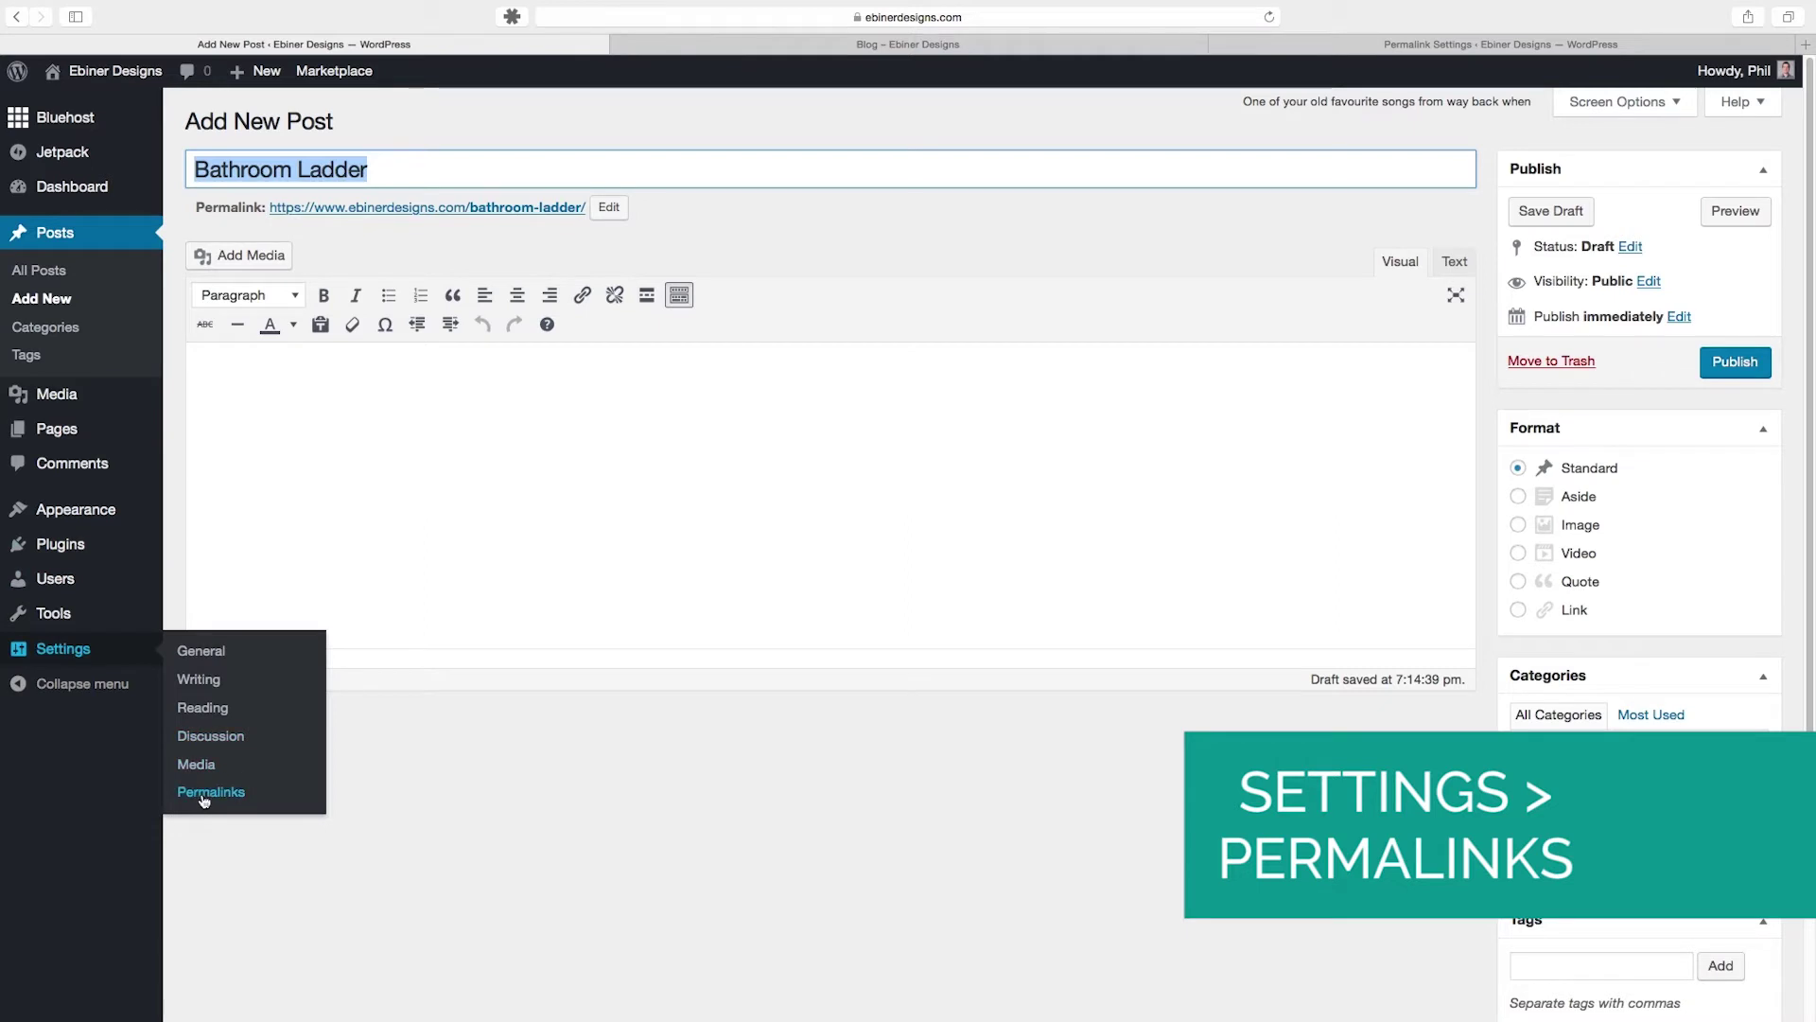
click(1364, 52)
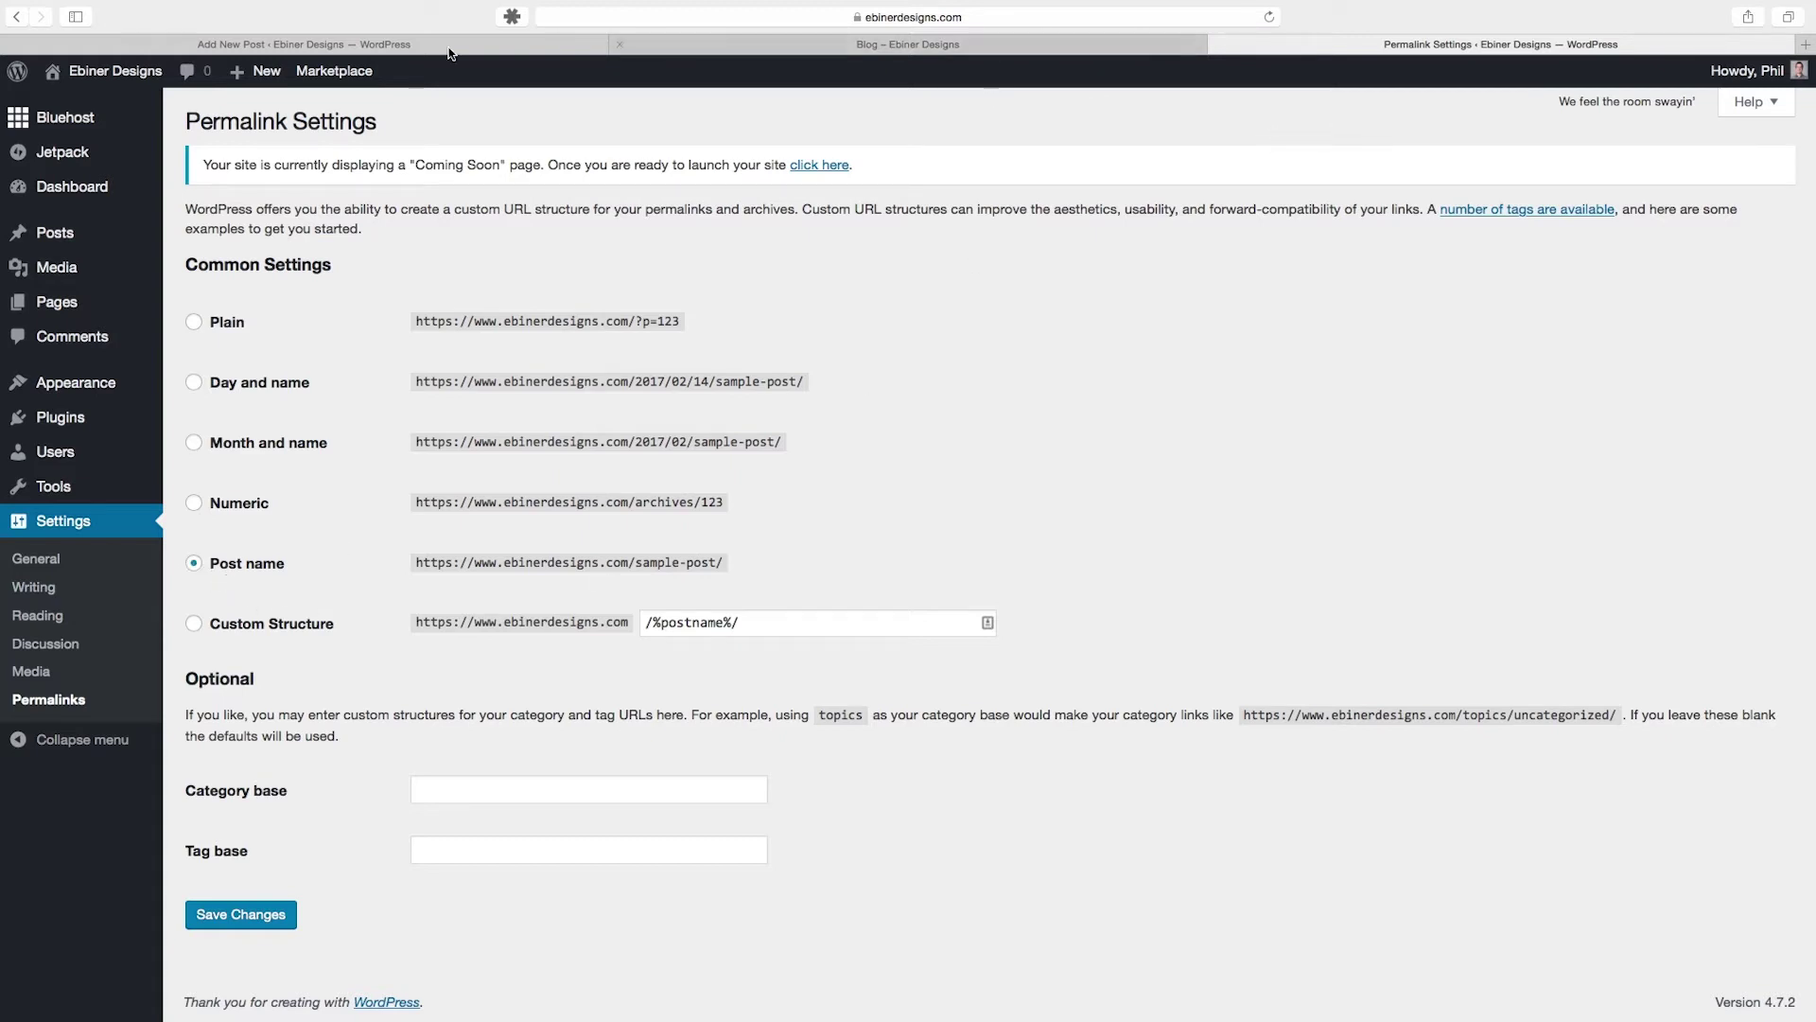
Step: Insert the Bathroom Ladder photo from the Media Library into the post body
click(492, 44)
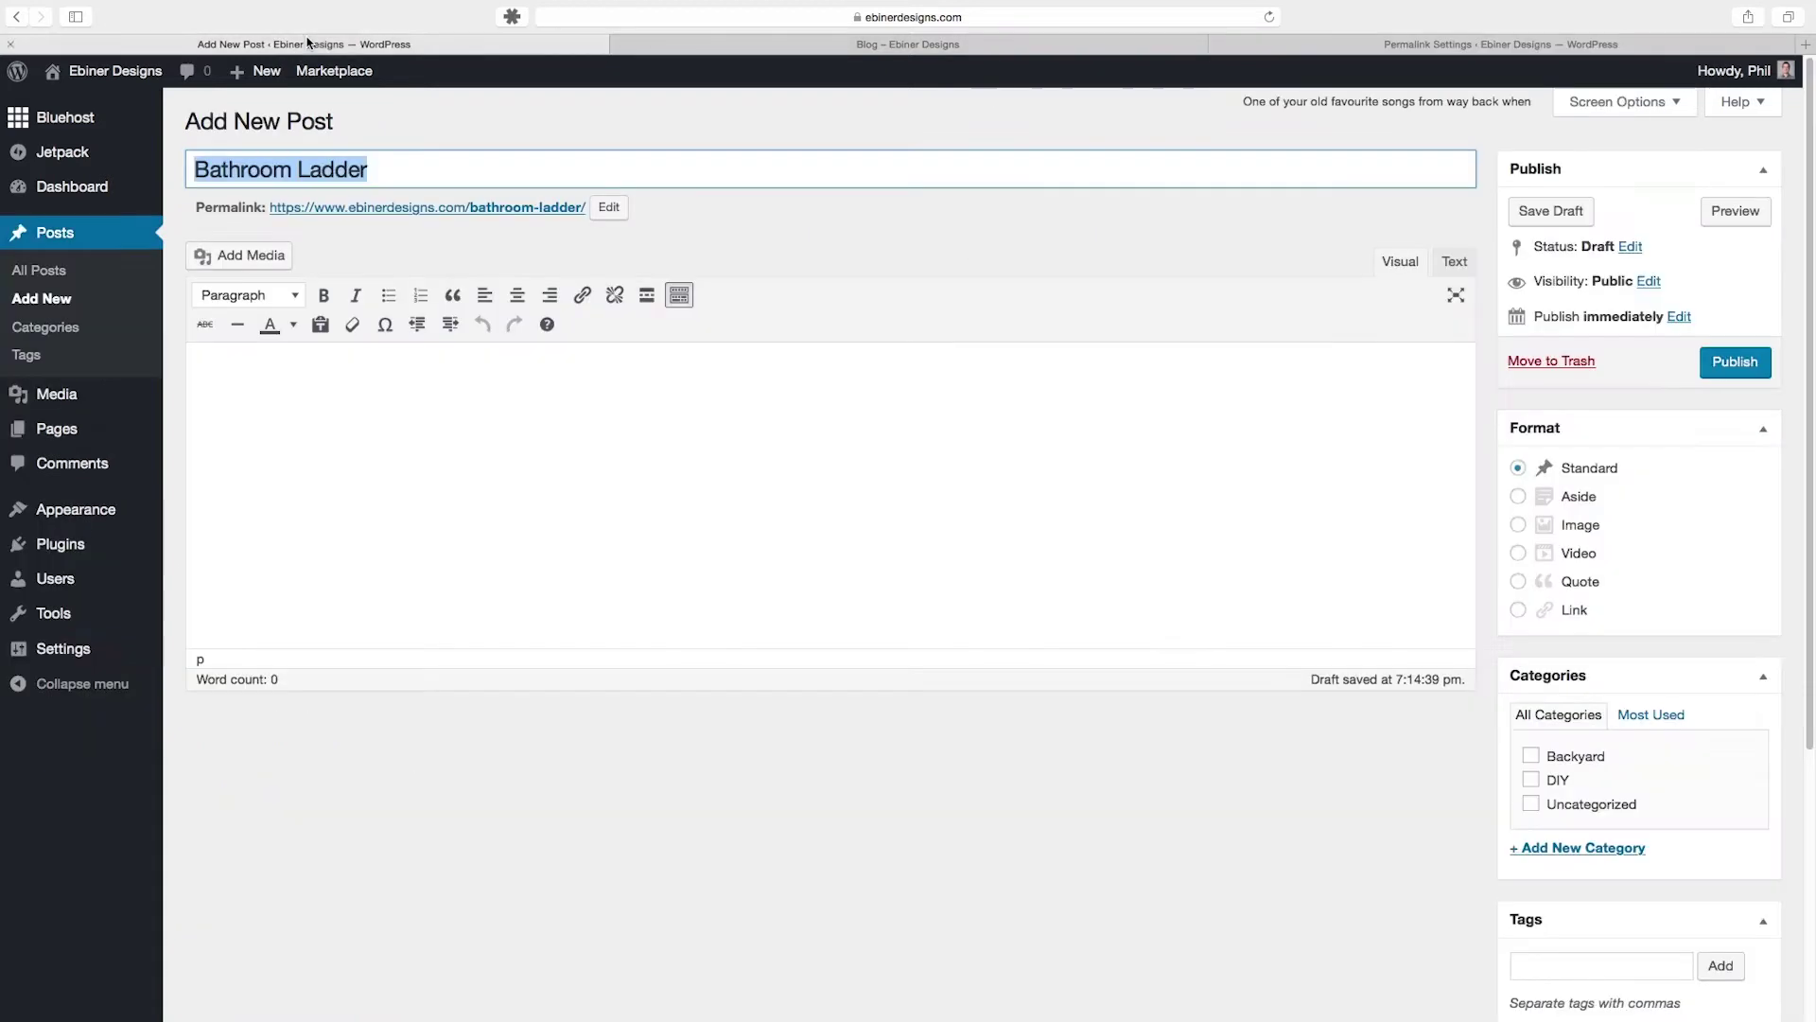
click(860, 555)
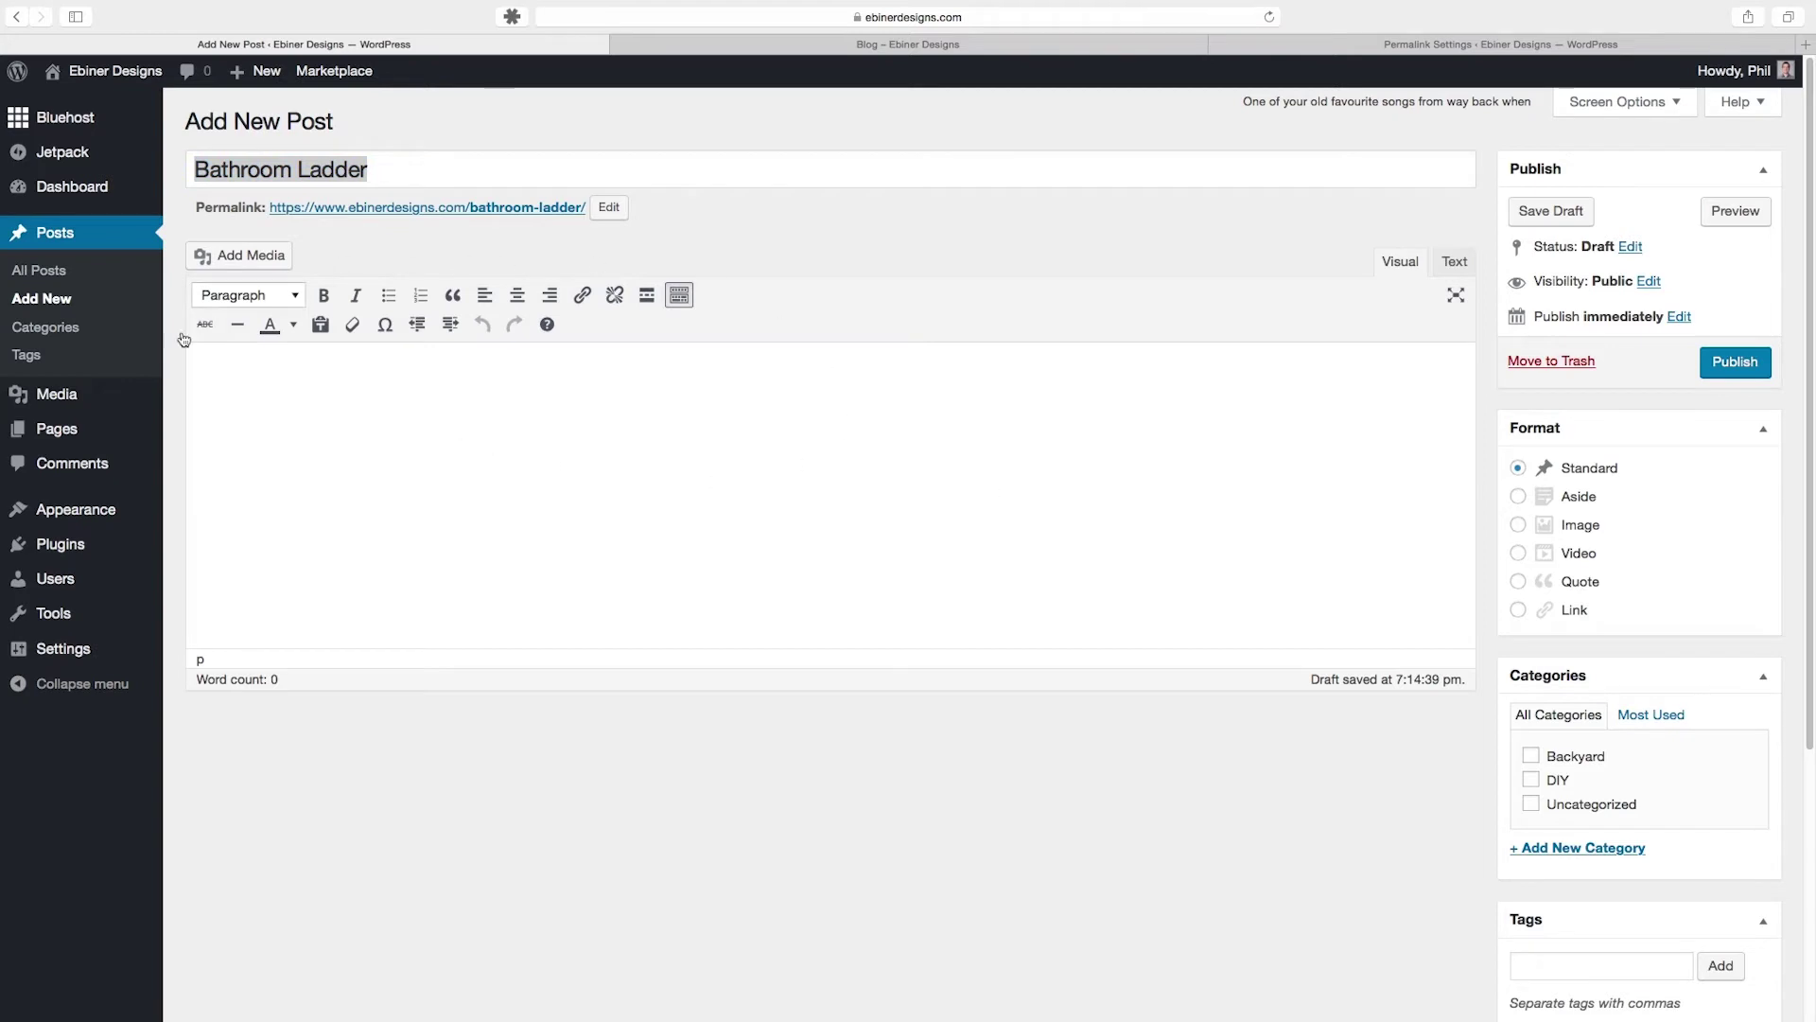
click(248, 255)
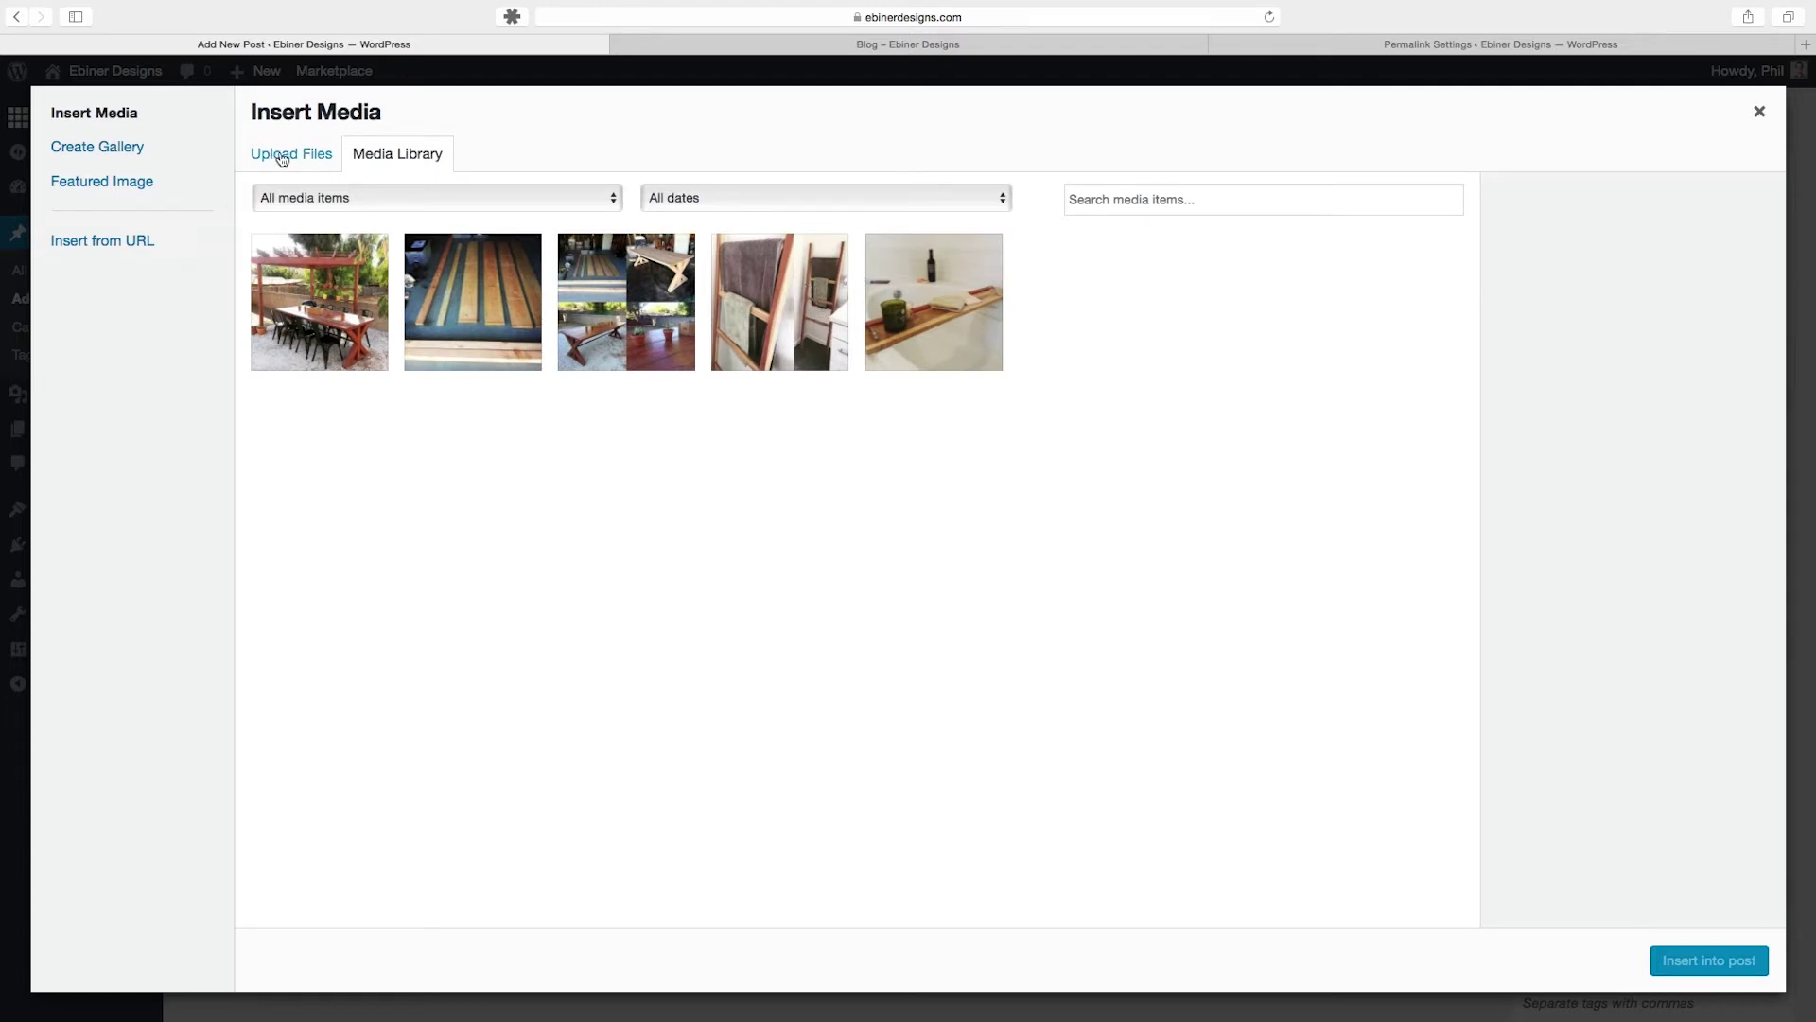
click(779, 313)
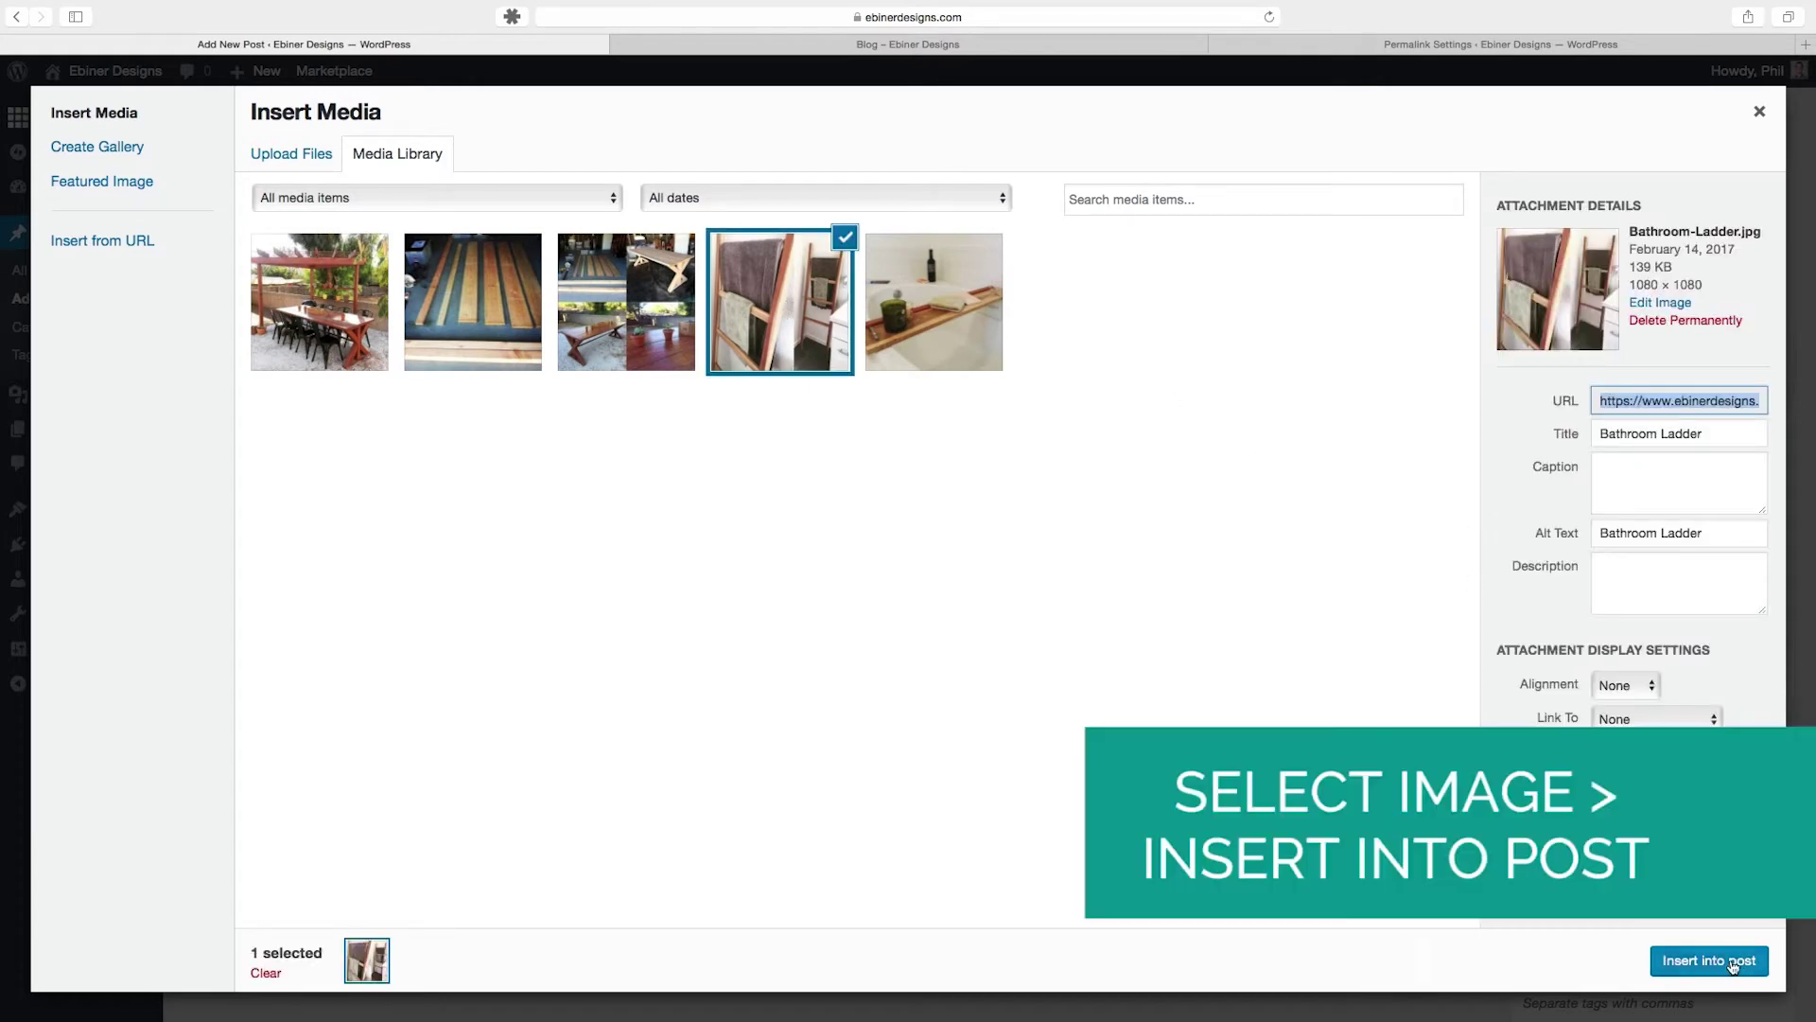
click(1733, 965)
click(955, 48)
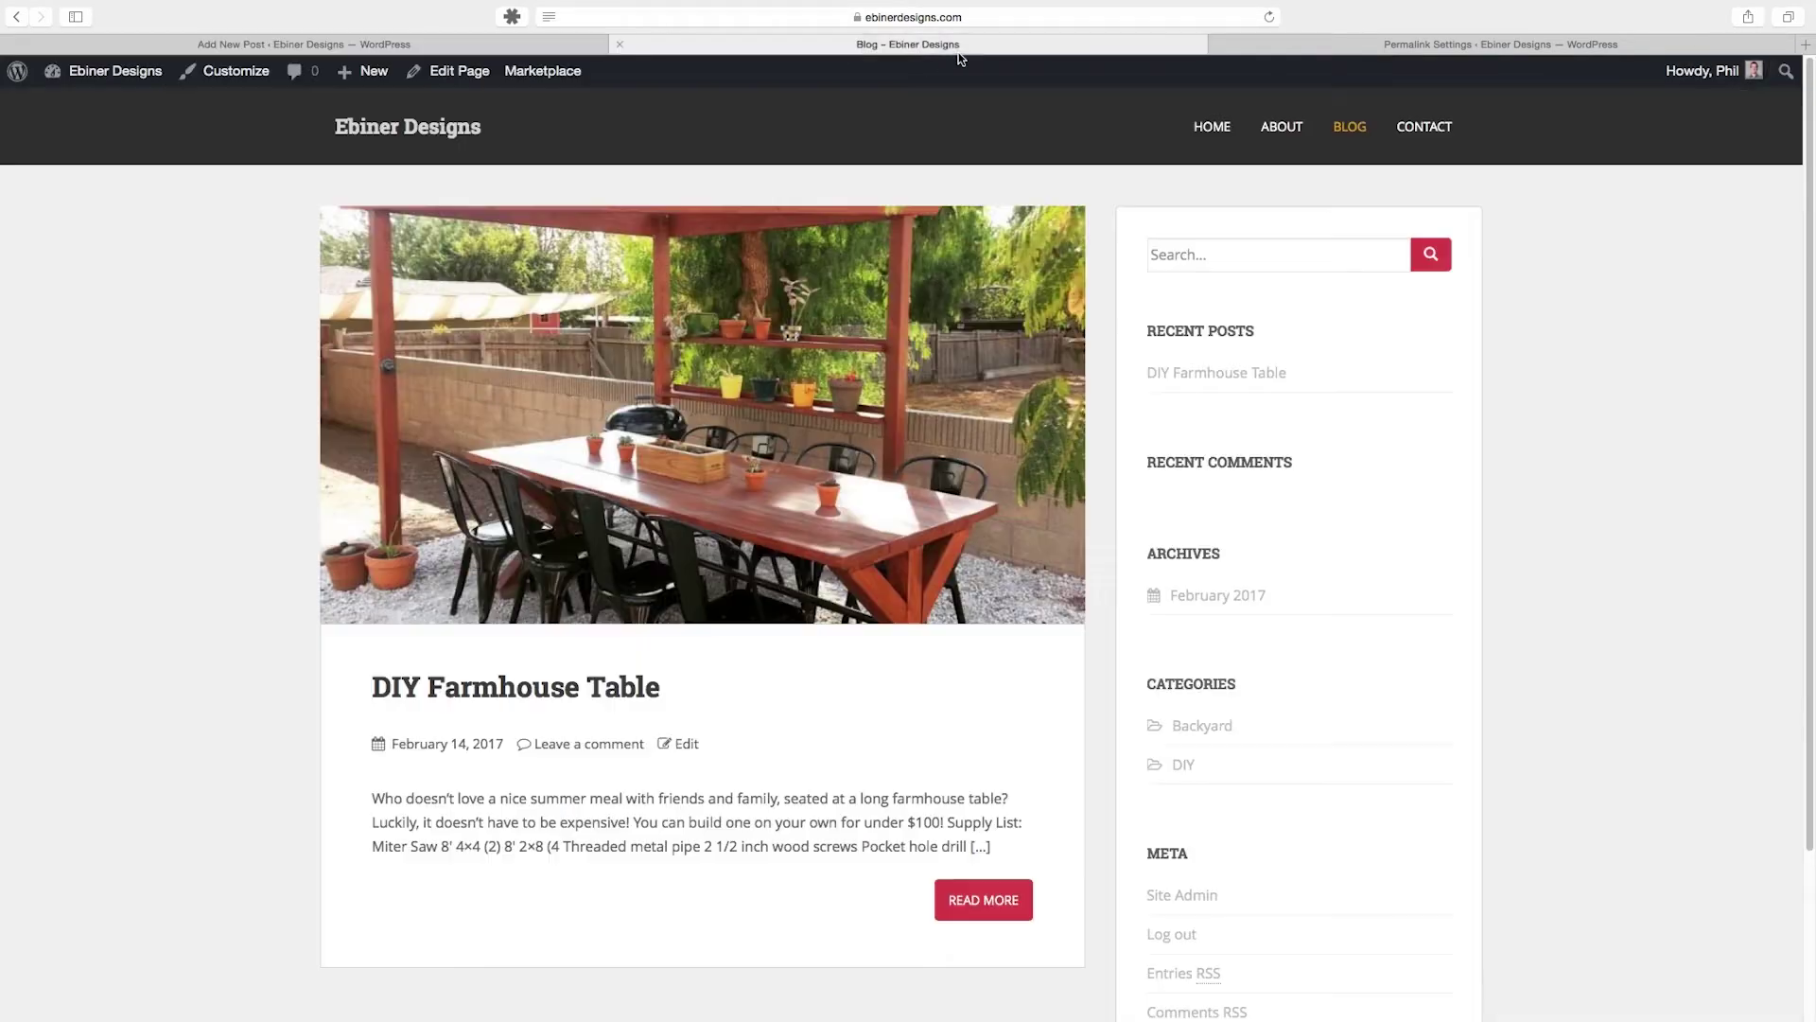
Step: Open and scroll through the DIY Farmhouse Table post
click(594, 696)
scroll(856, 560, down, 2)
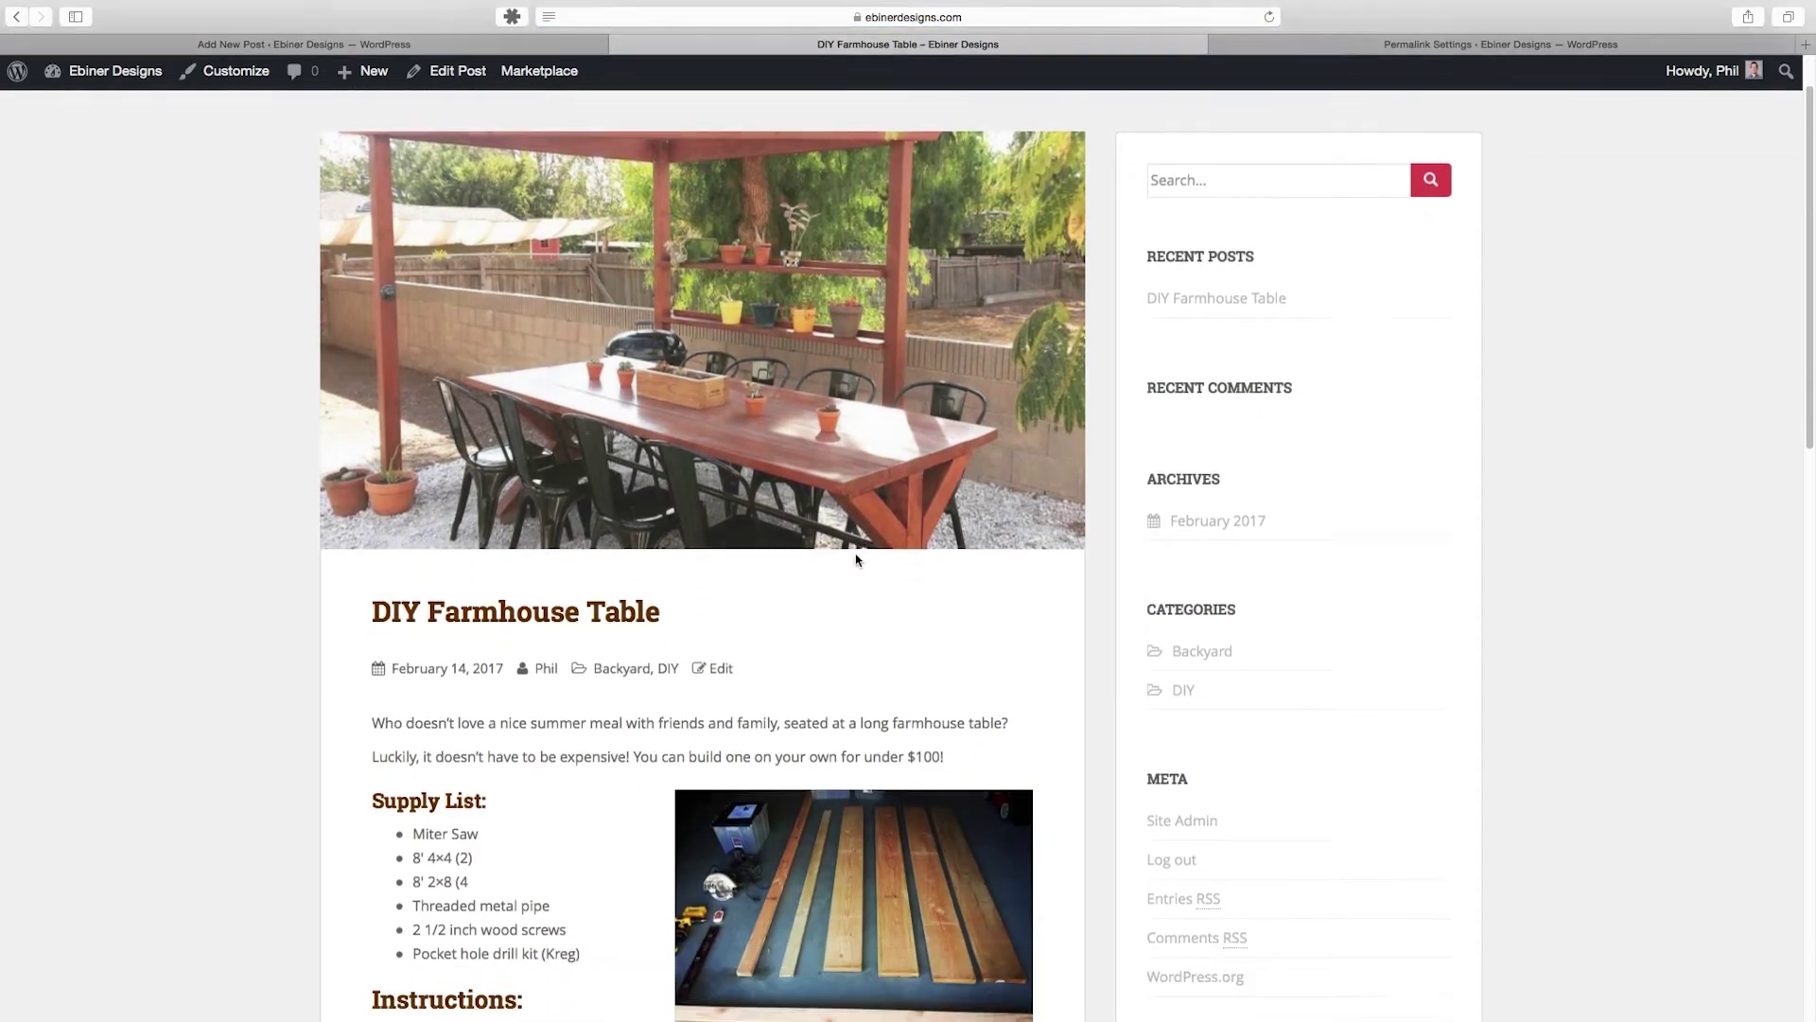
scroll(856, 560, down, 1)
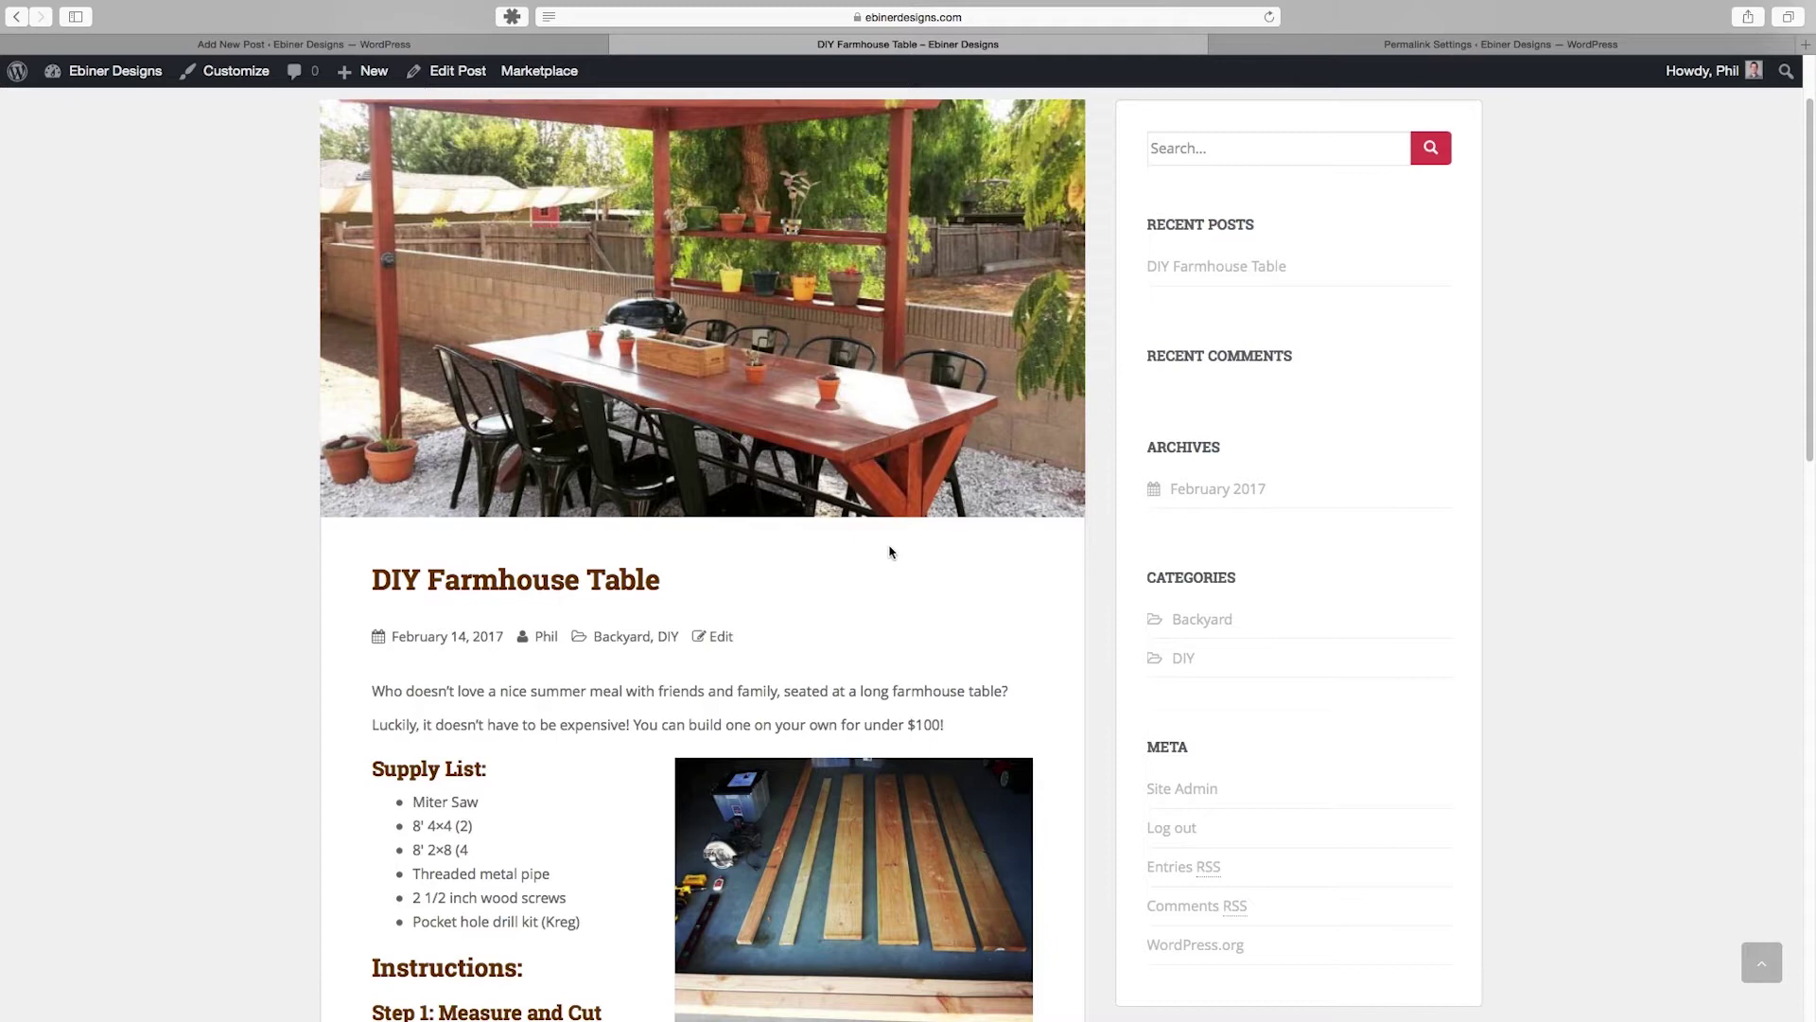
scroll(884, 555, up, 1)
scroll(885, 555, down, 3)
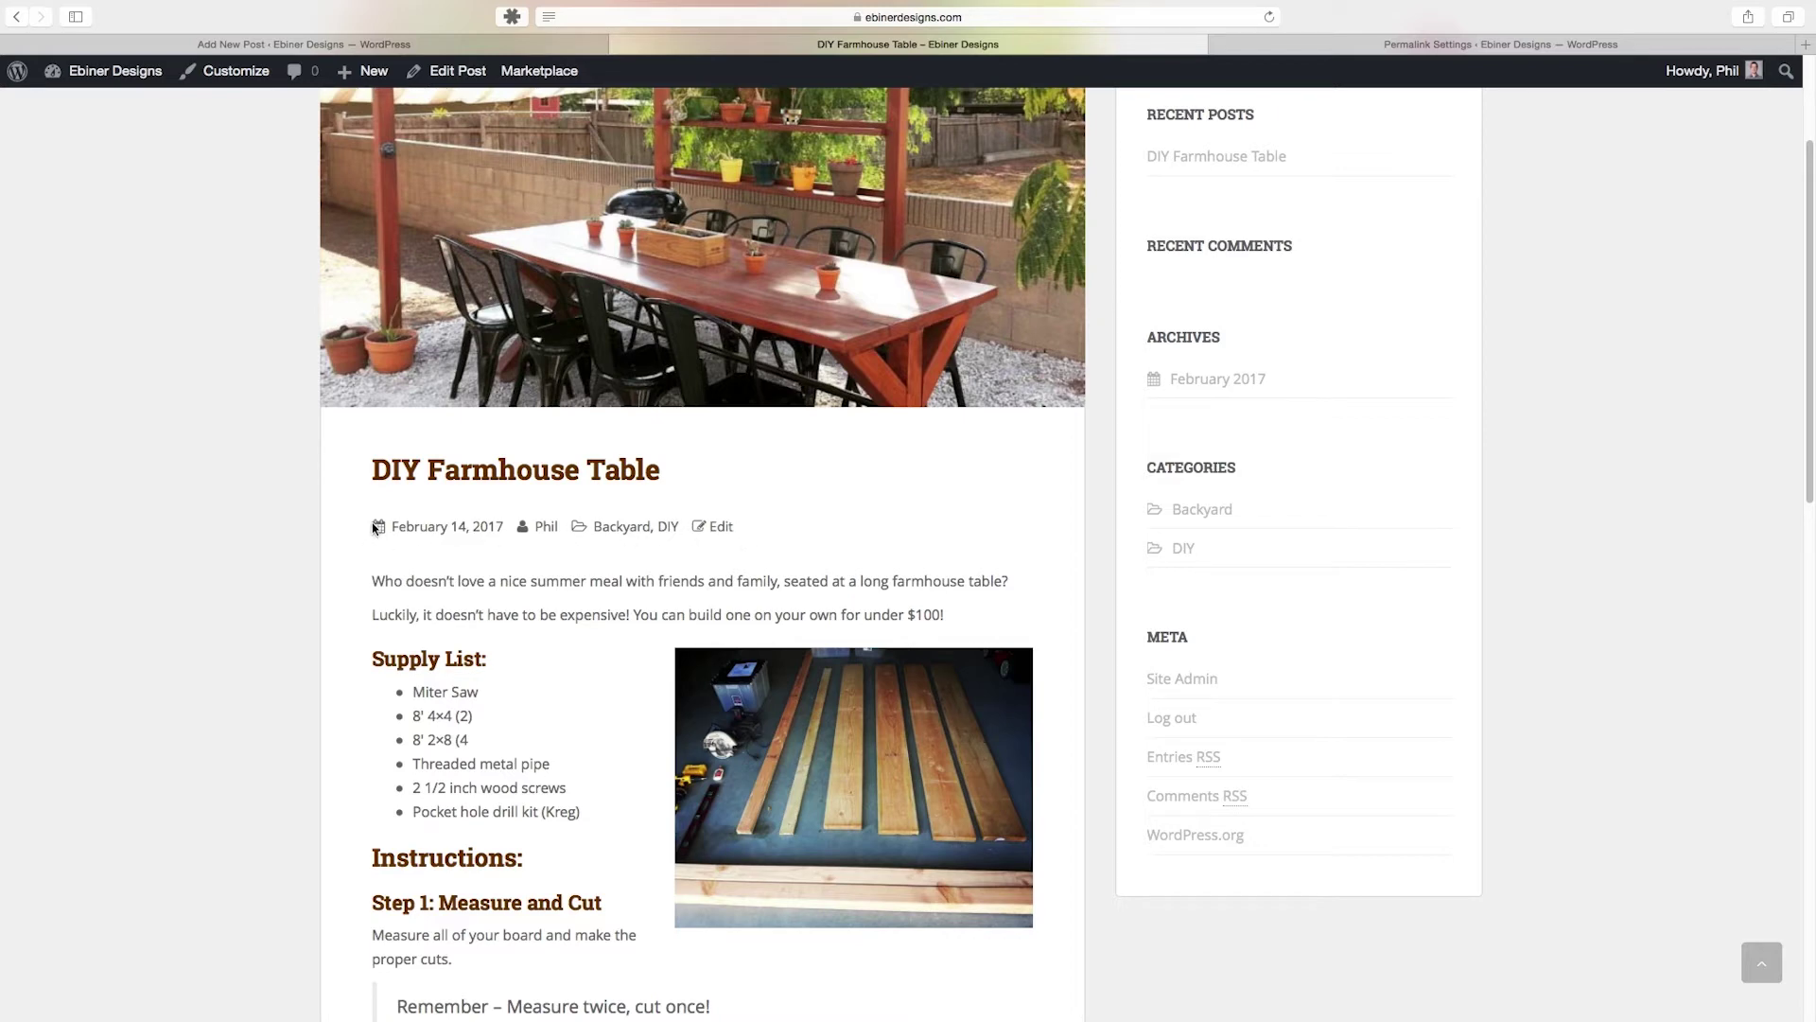
Step: Check the Bathroom Ladder draft, glance back at the Farmhouse post, and return to the editor
click(408, 47)
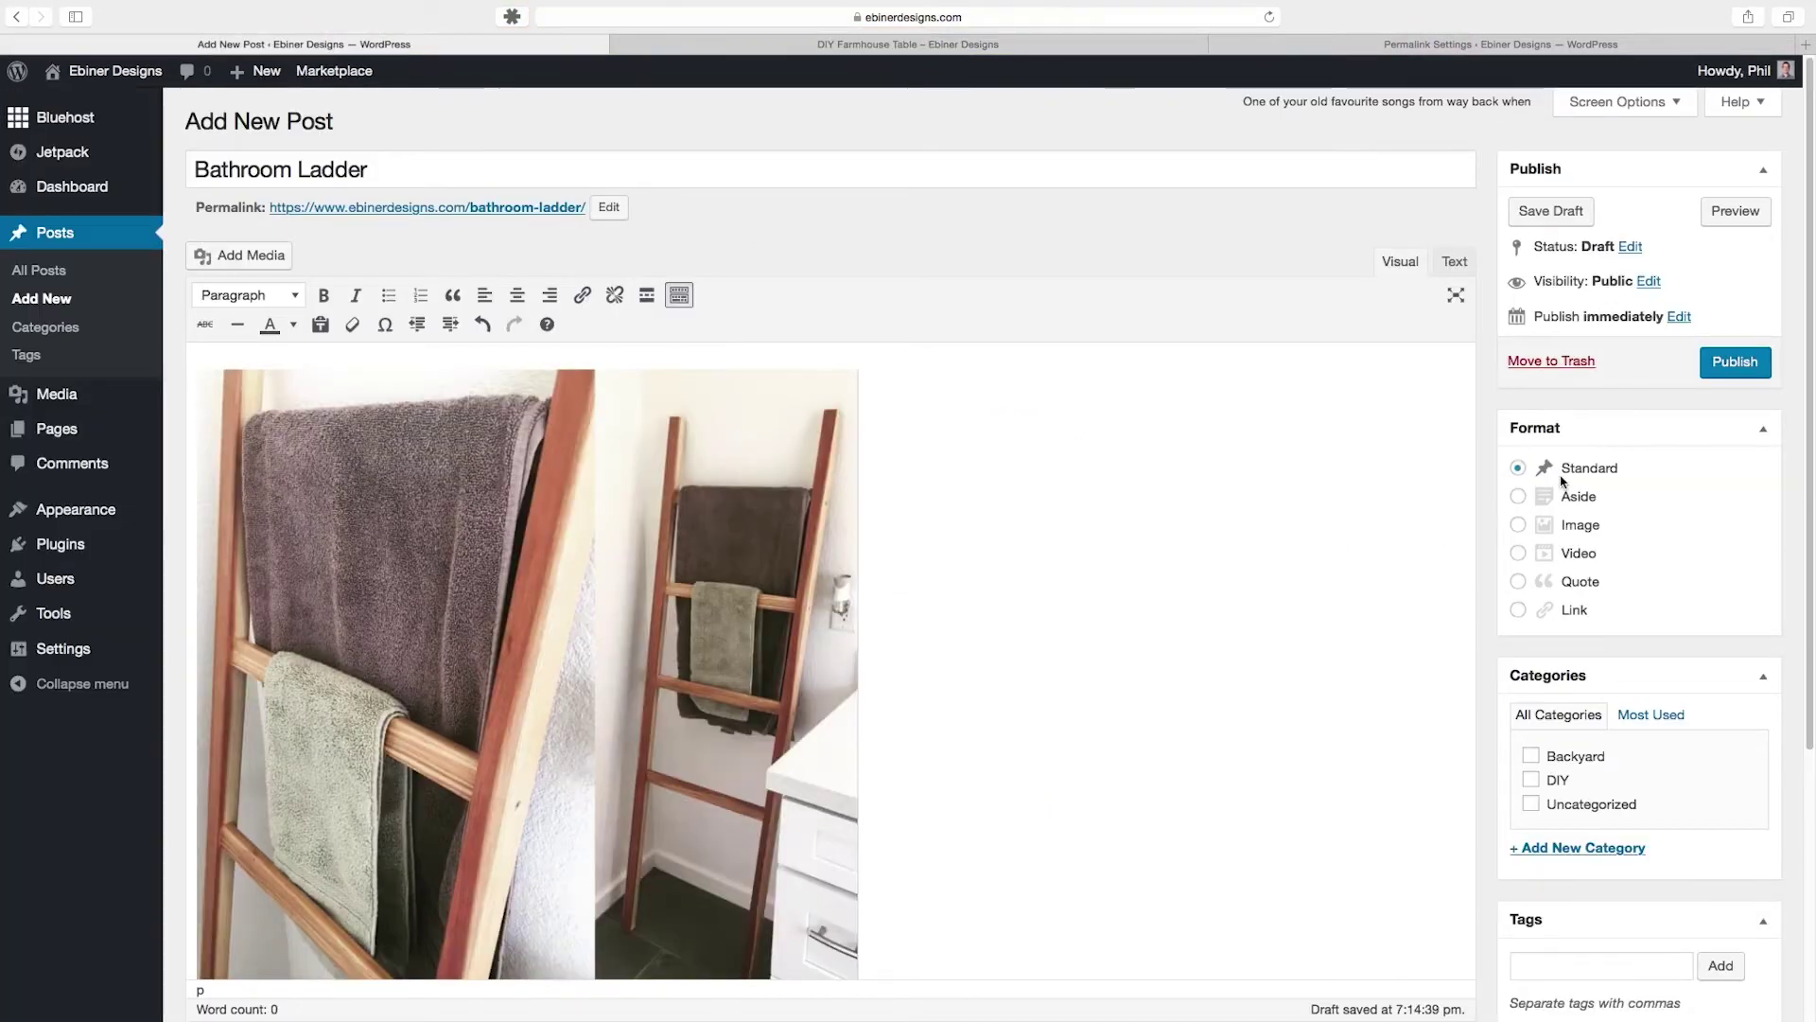
scroll(1563, 481, down, 2)
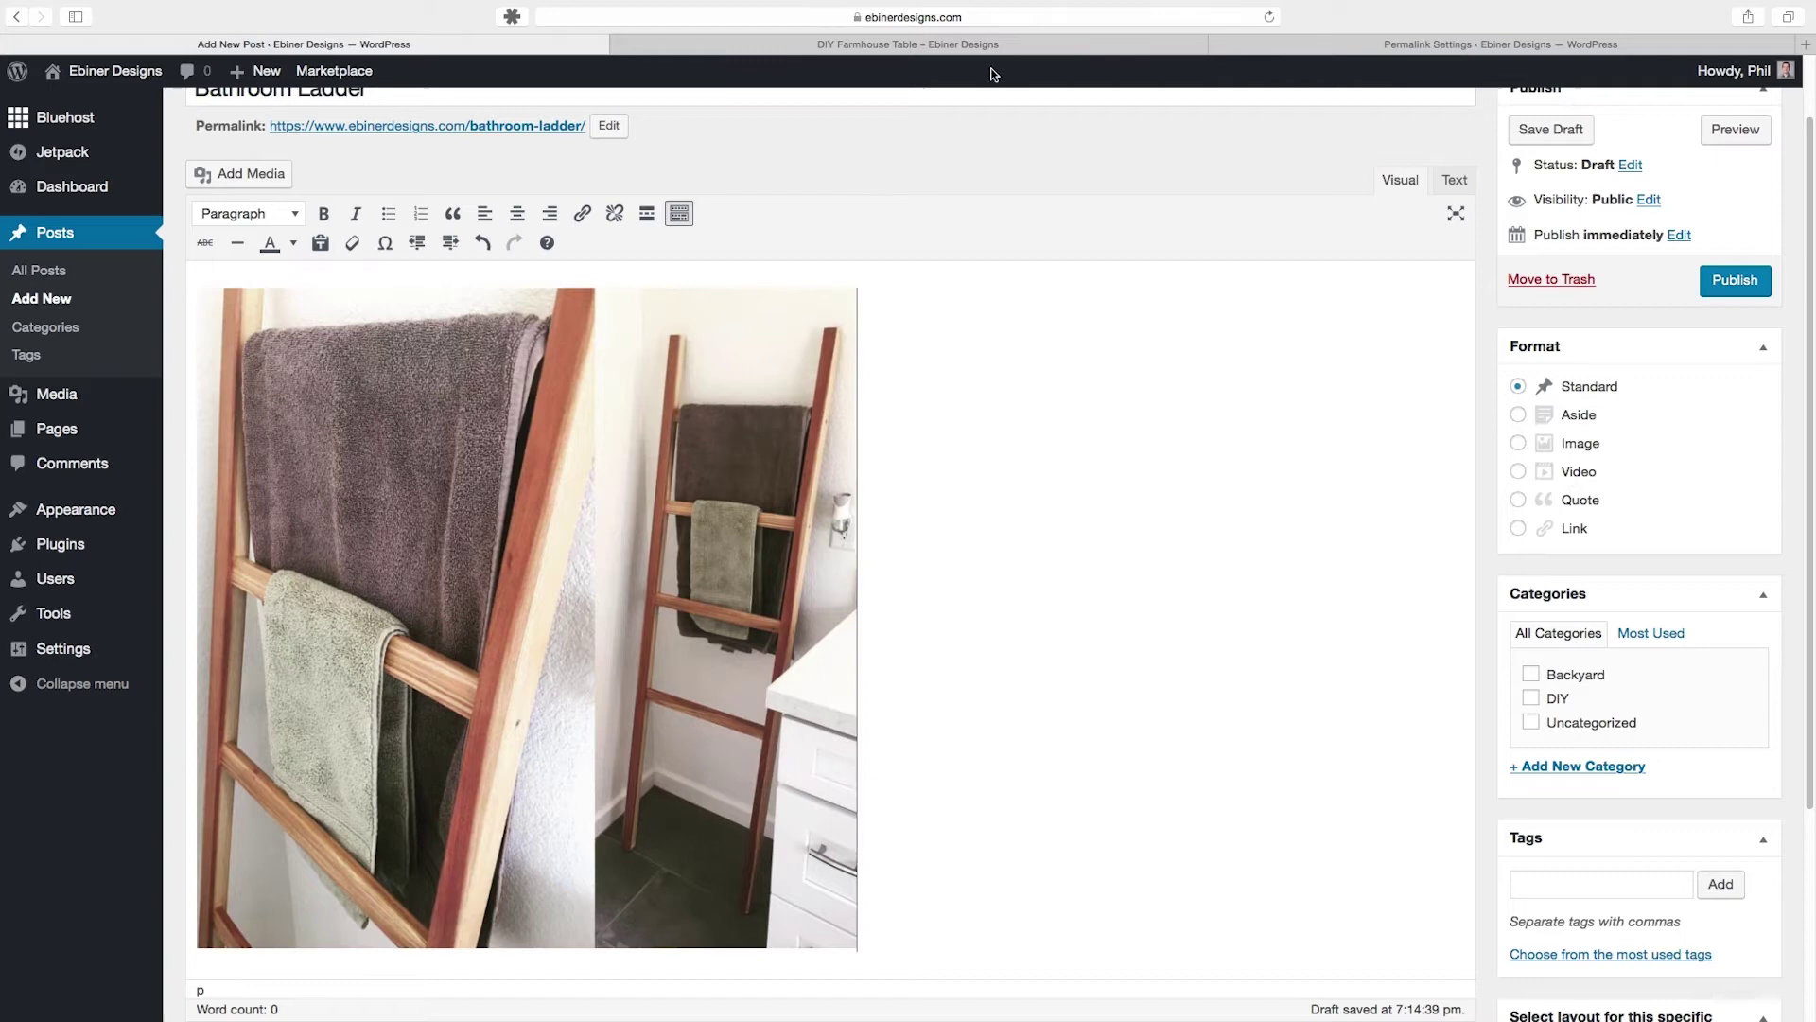
click(1021, 48)
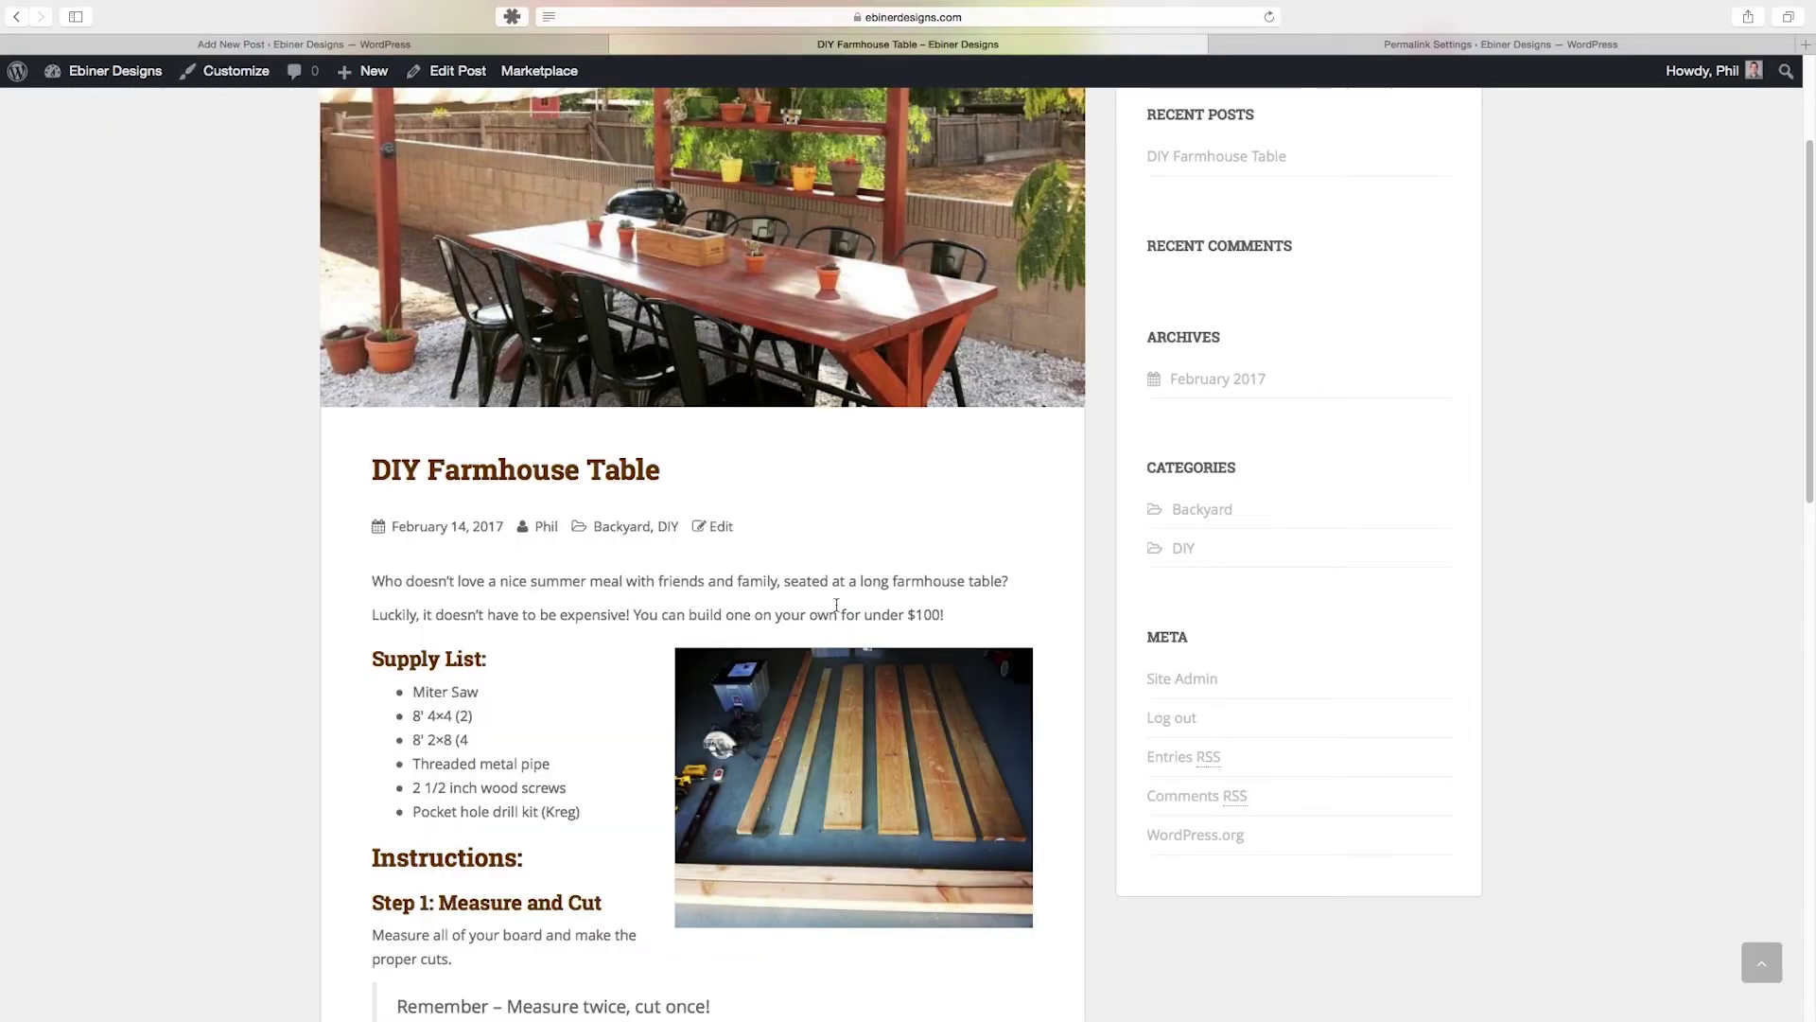
click(485, 49)
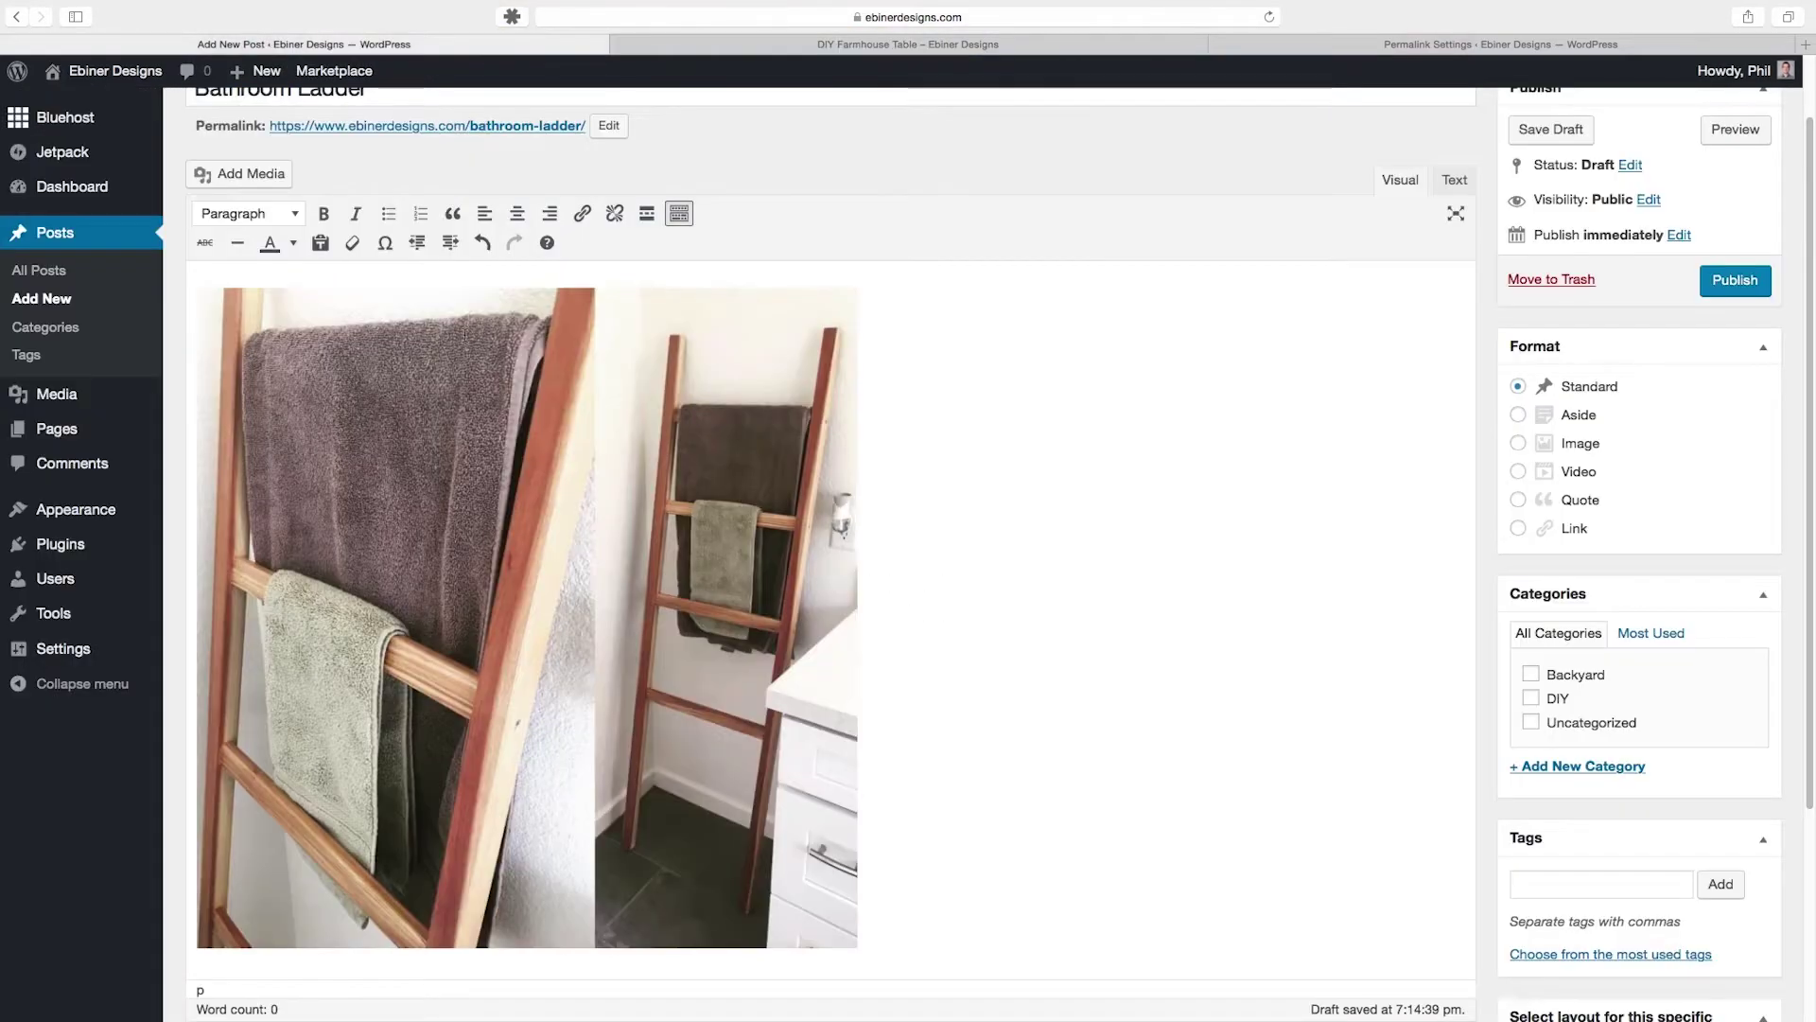
Step: Add the intro sentence 'This is a bathroom ladder.' above the photo
click(190, 329)
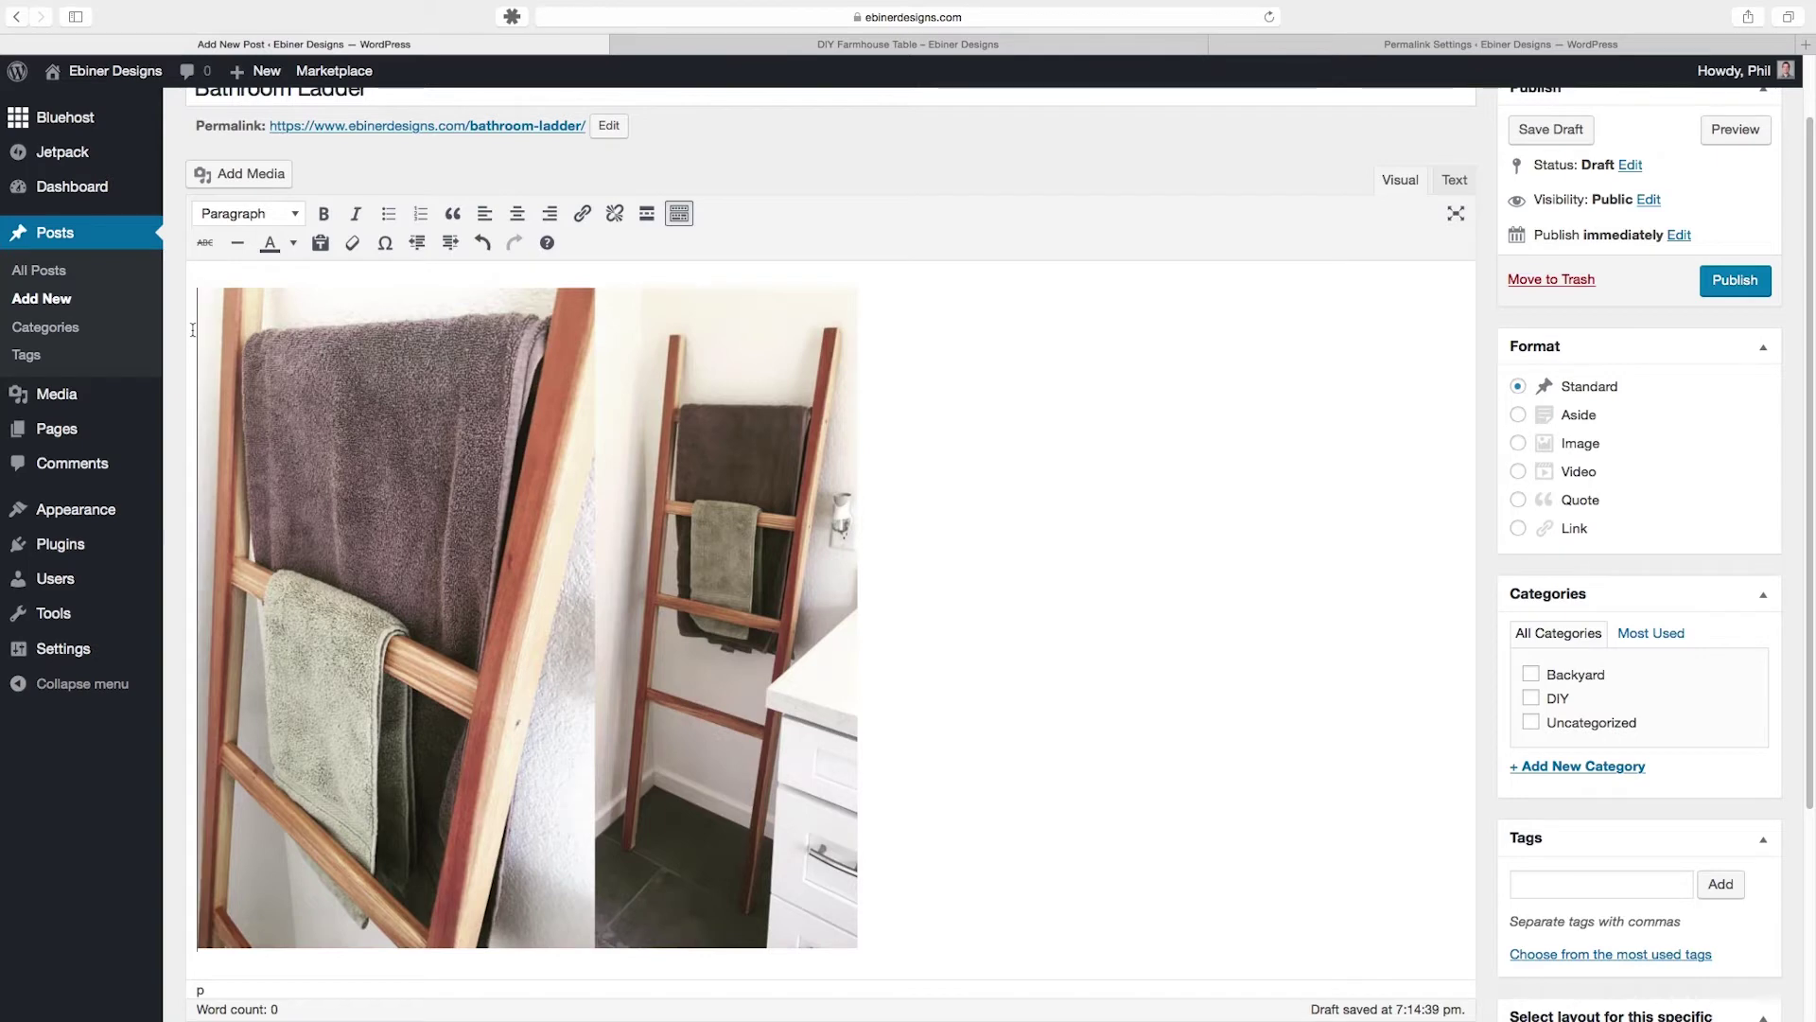
key(Return)
text(This is a)
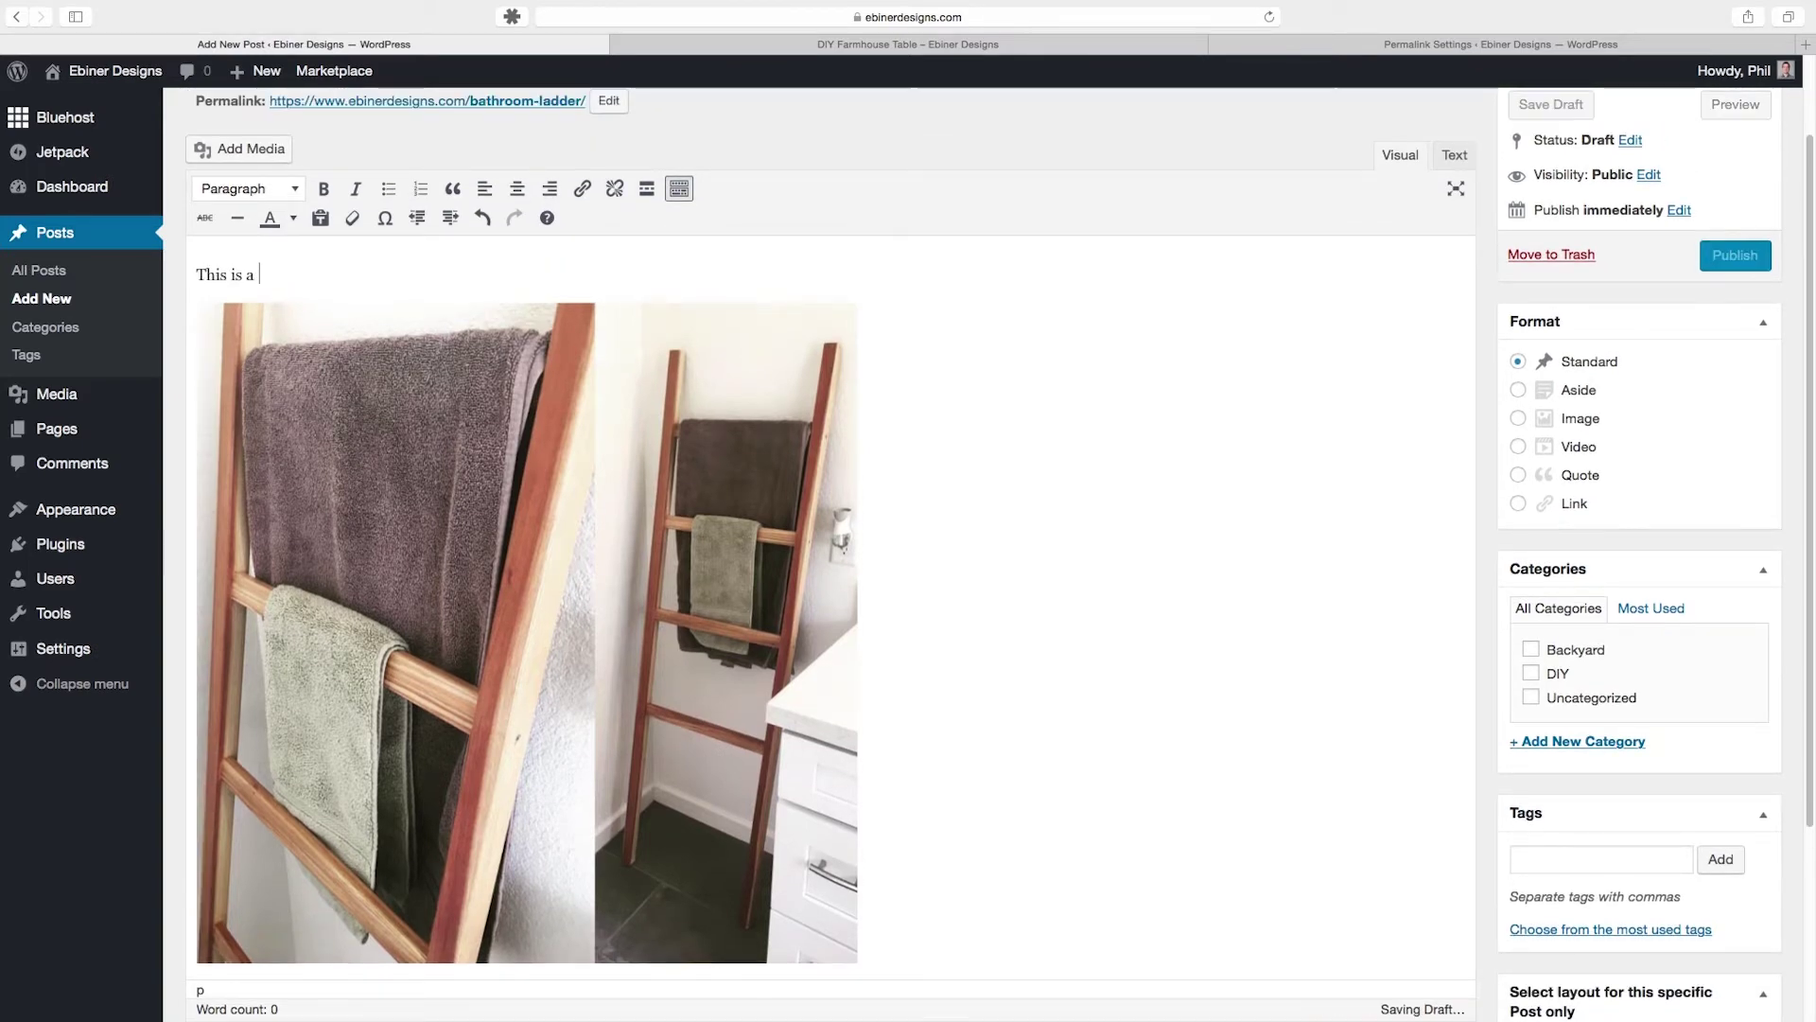
text( bathroom ladder.)
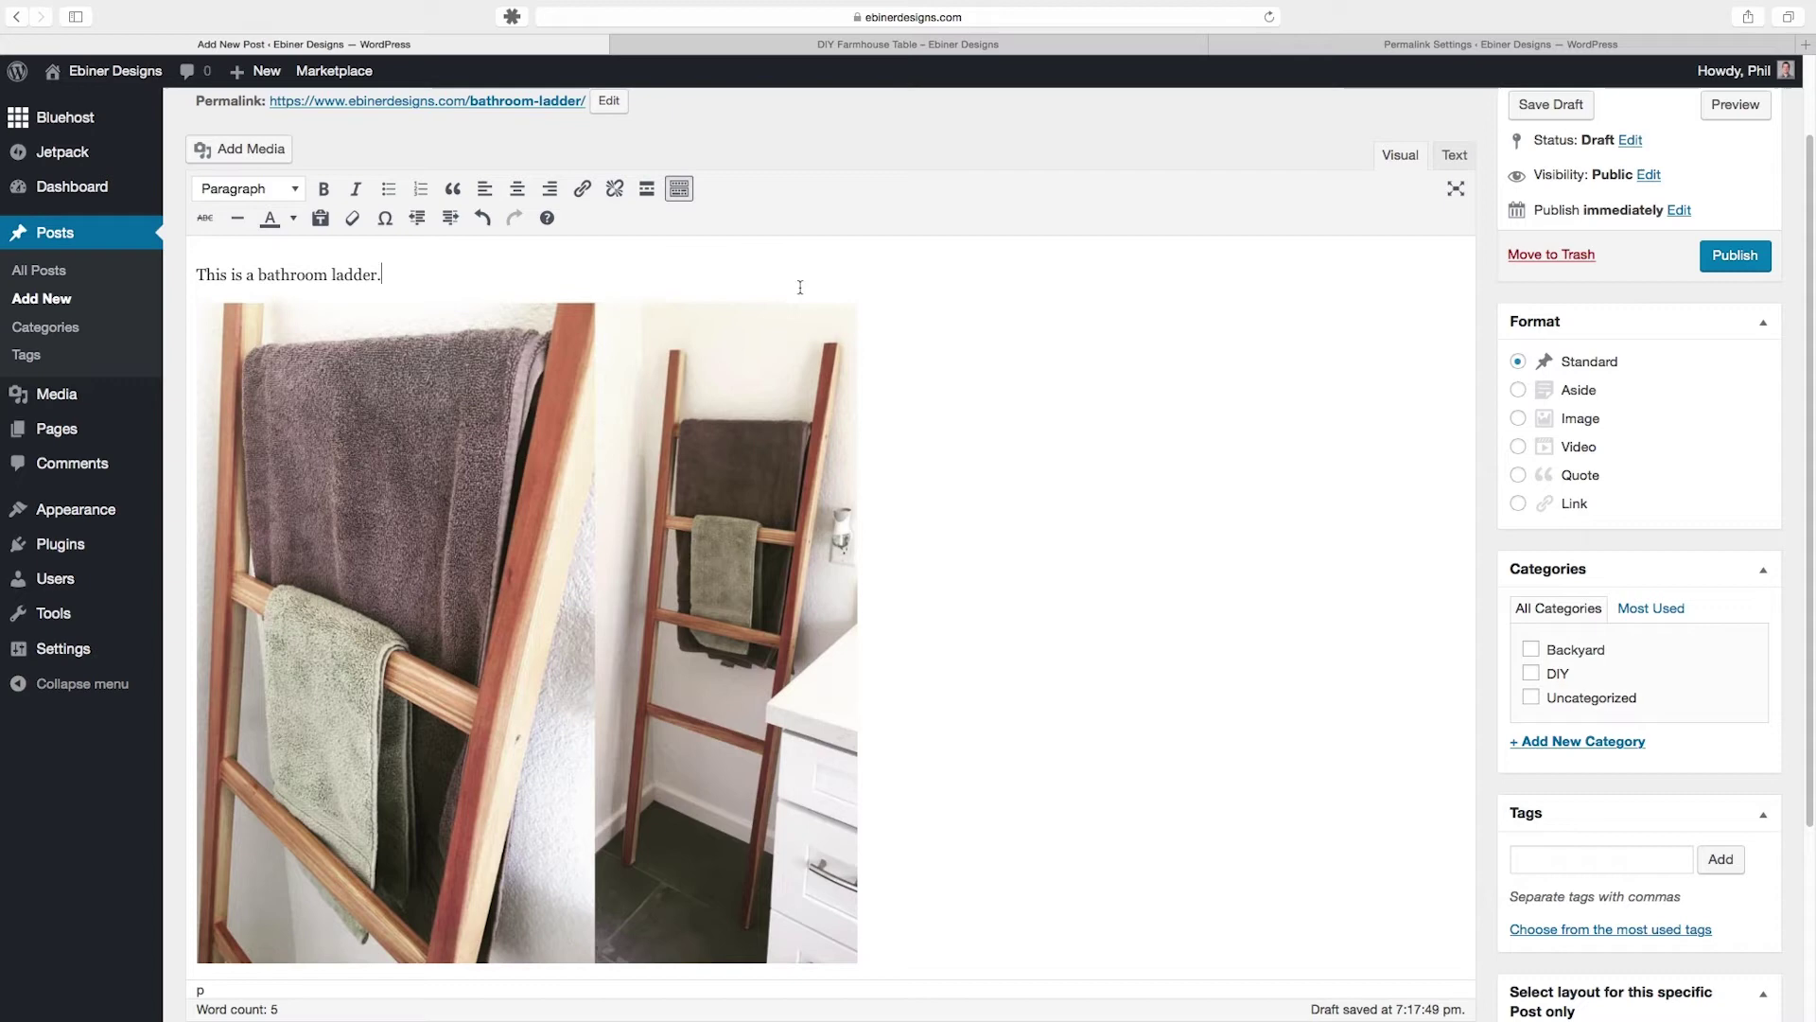
key(Return)
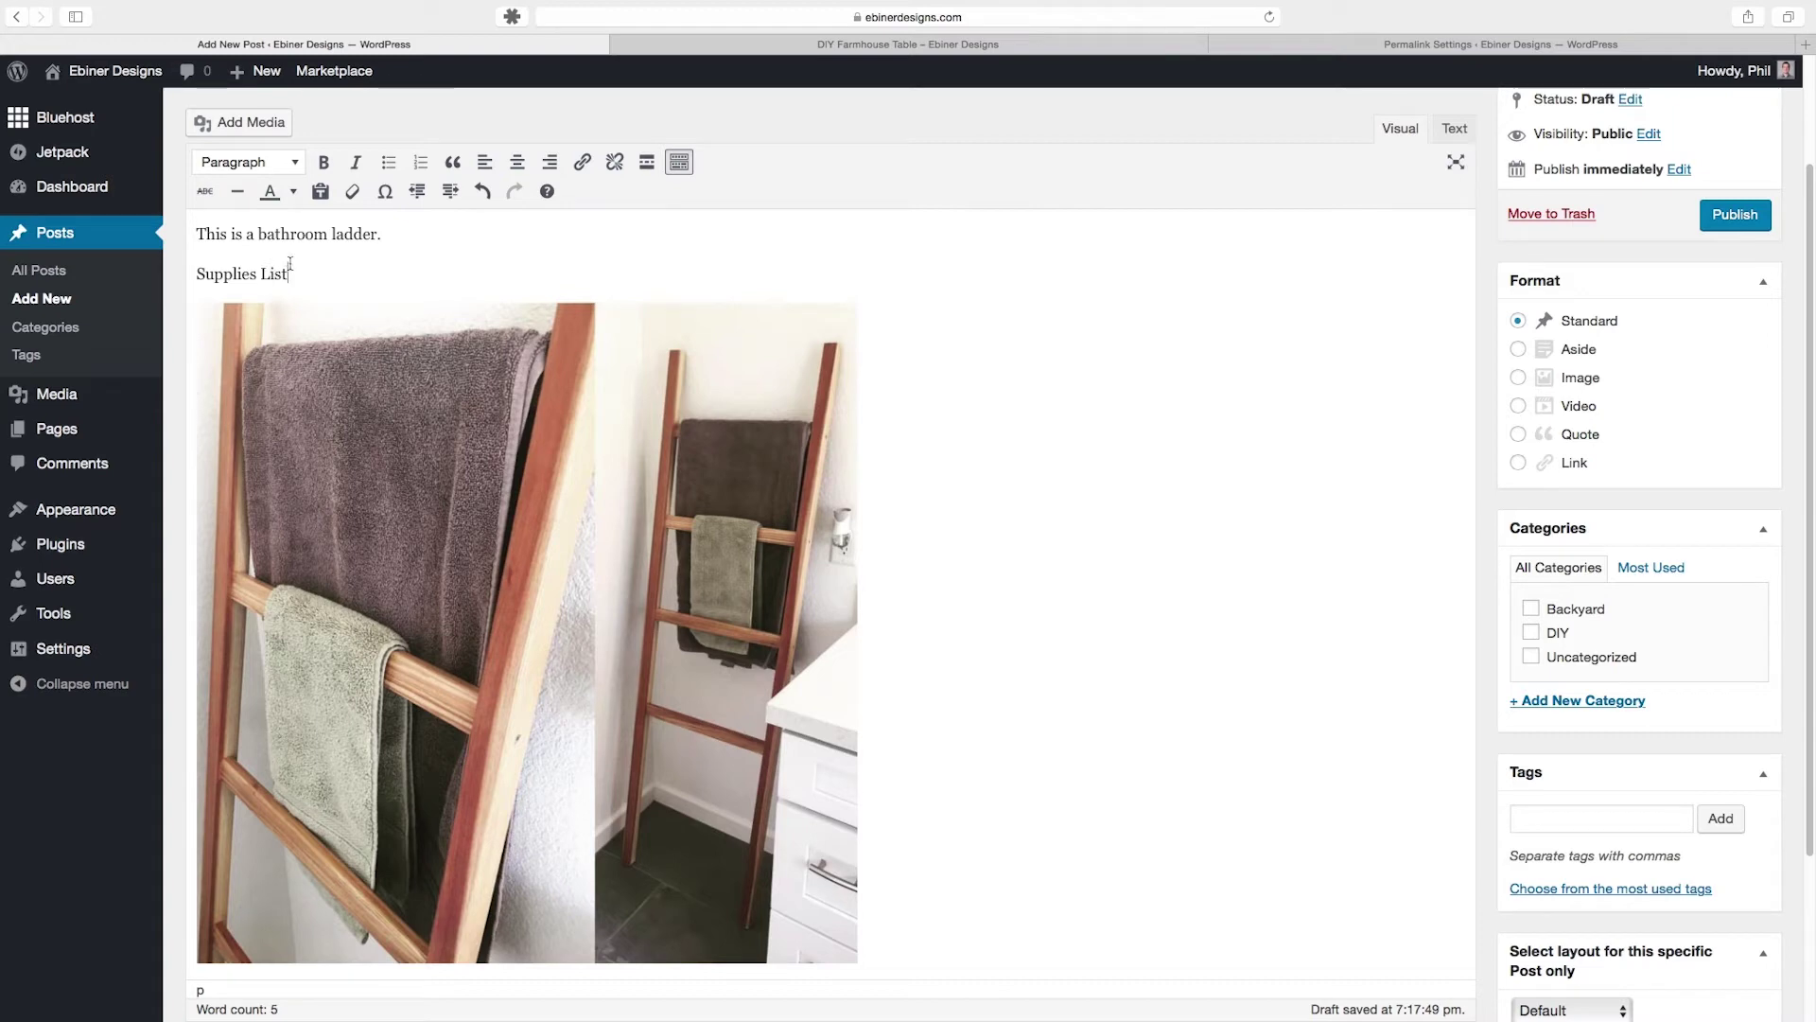
Step: Format 'Supplies List' as a Heading 2 and place the caret after it
drag(289, 267, 189, 274)
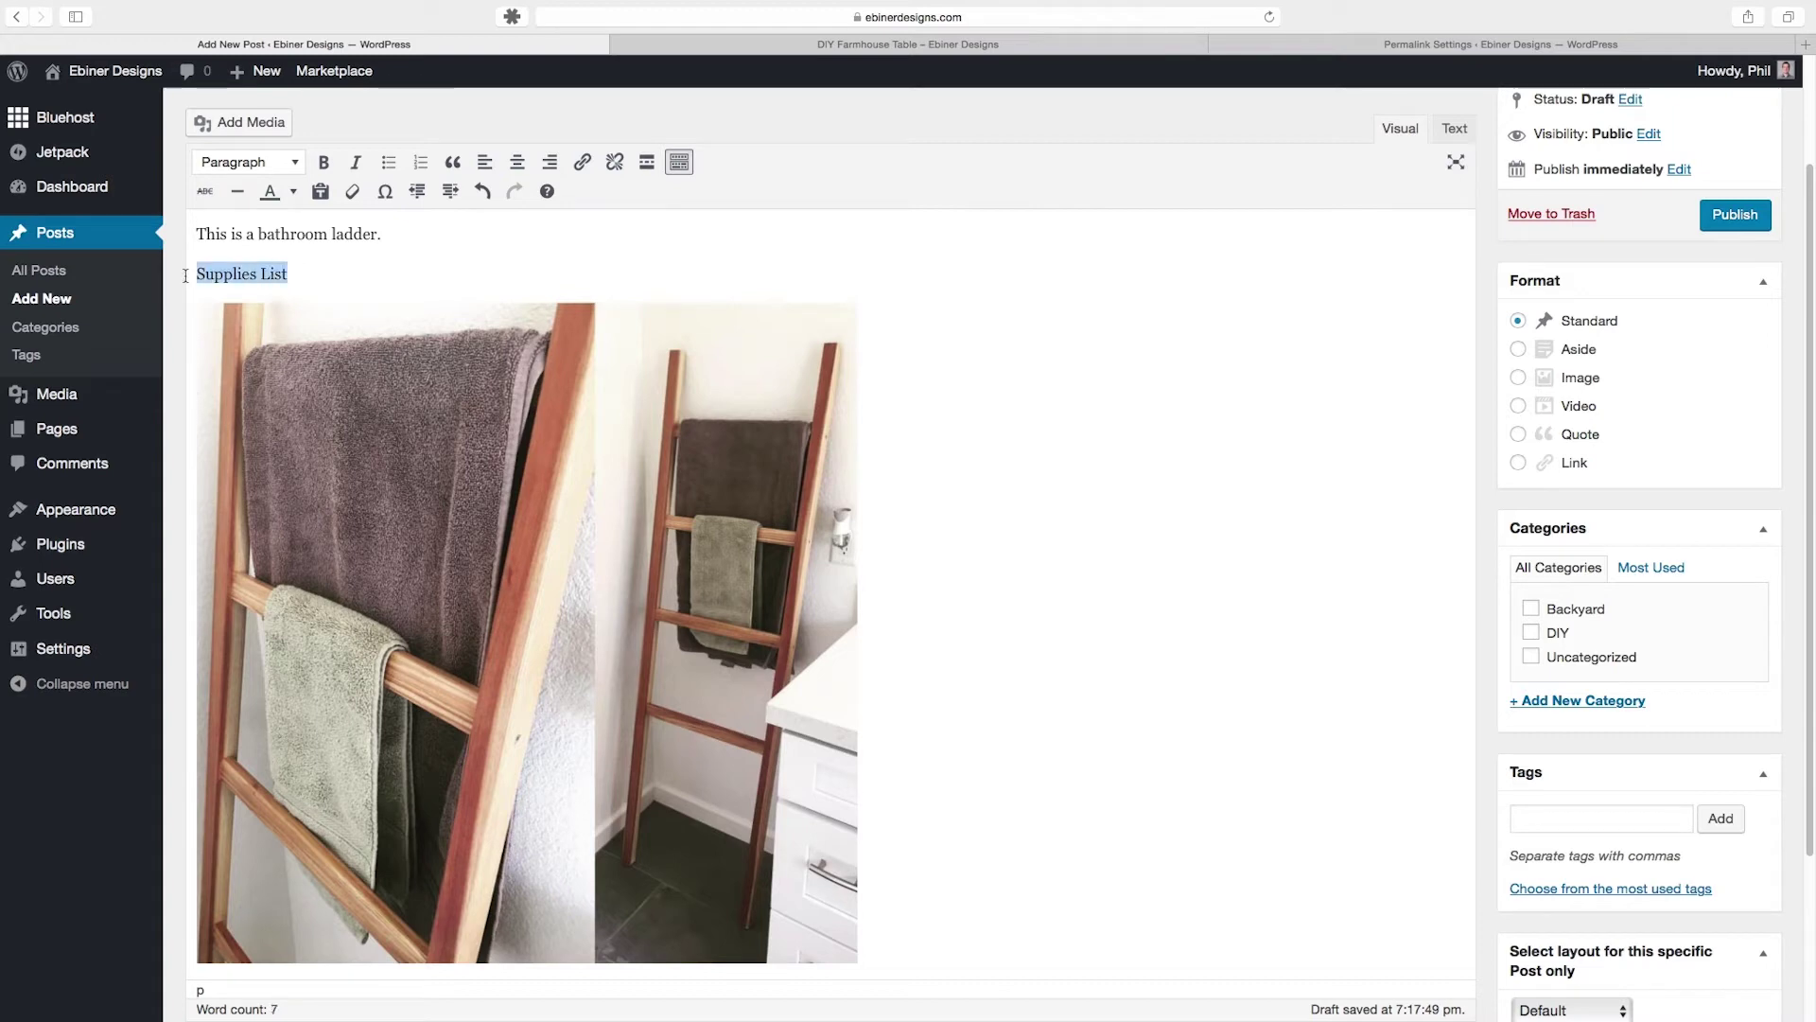
click(282, 166)
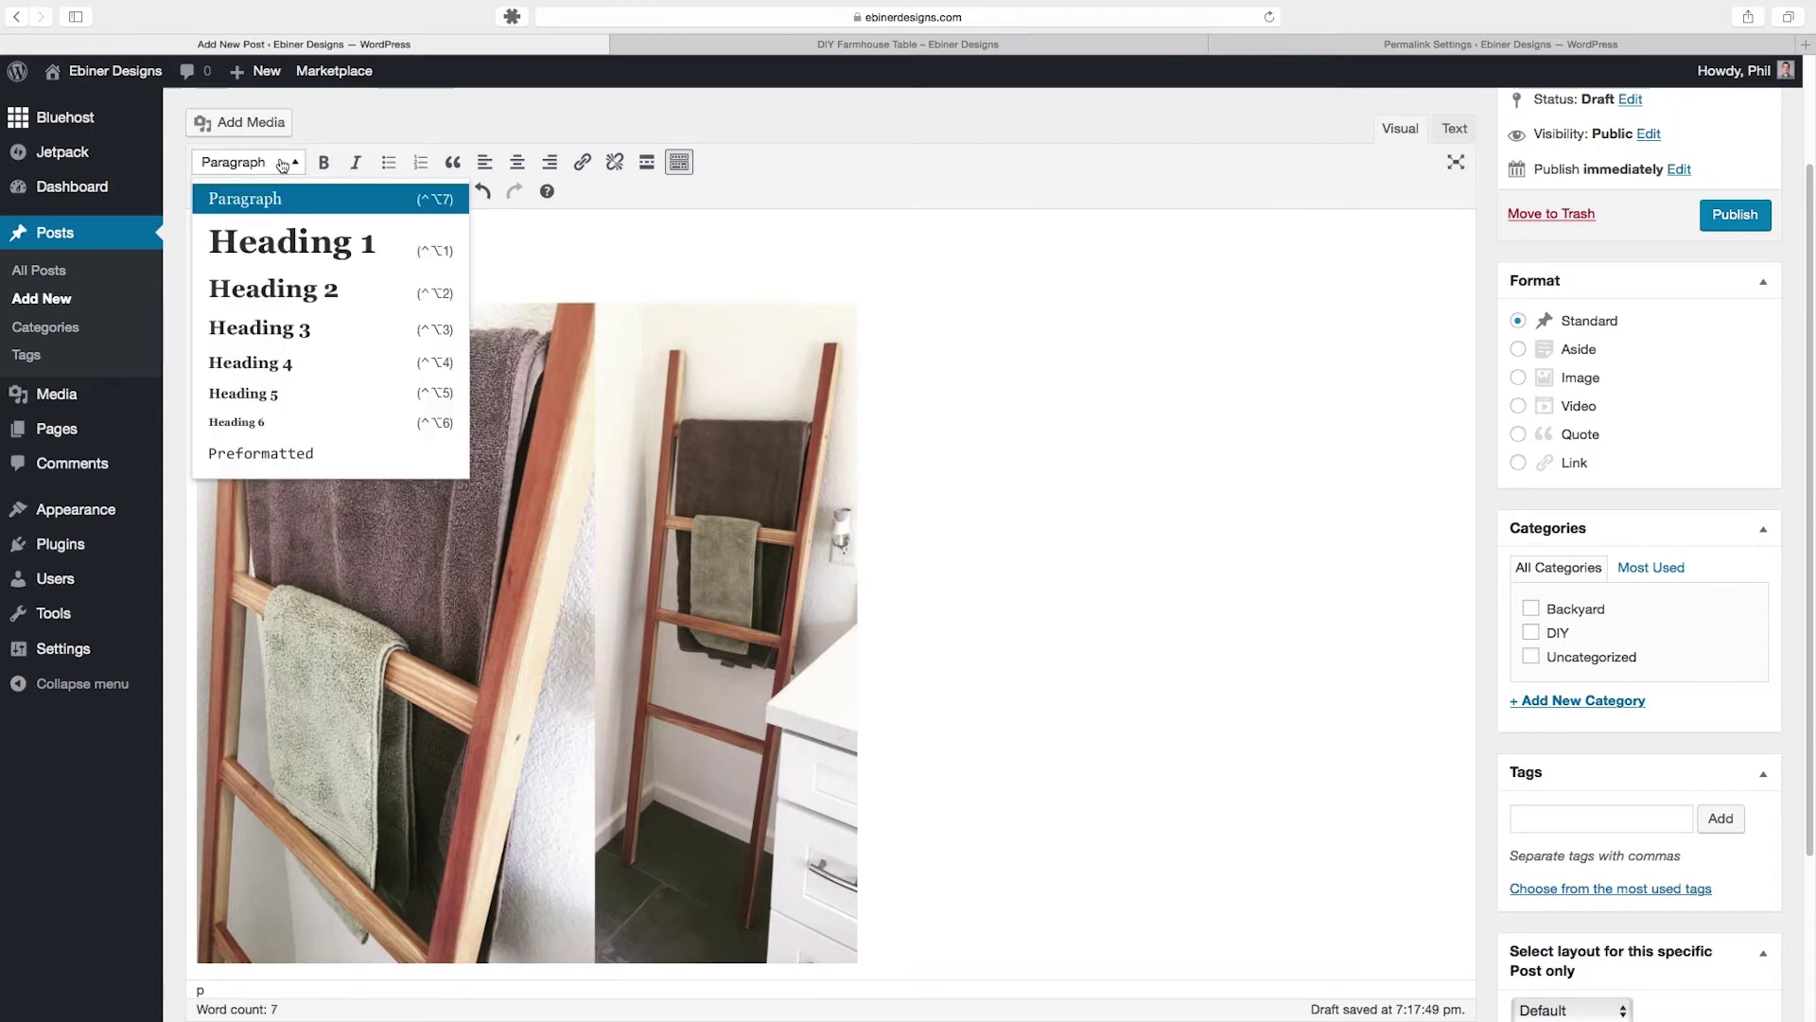
click(322, 290)
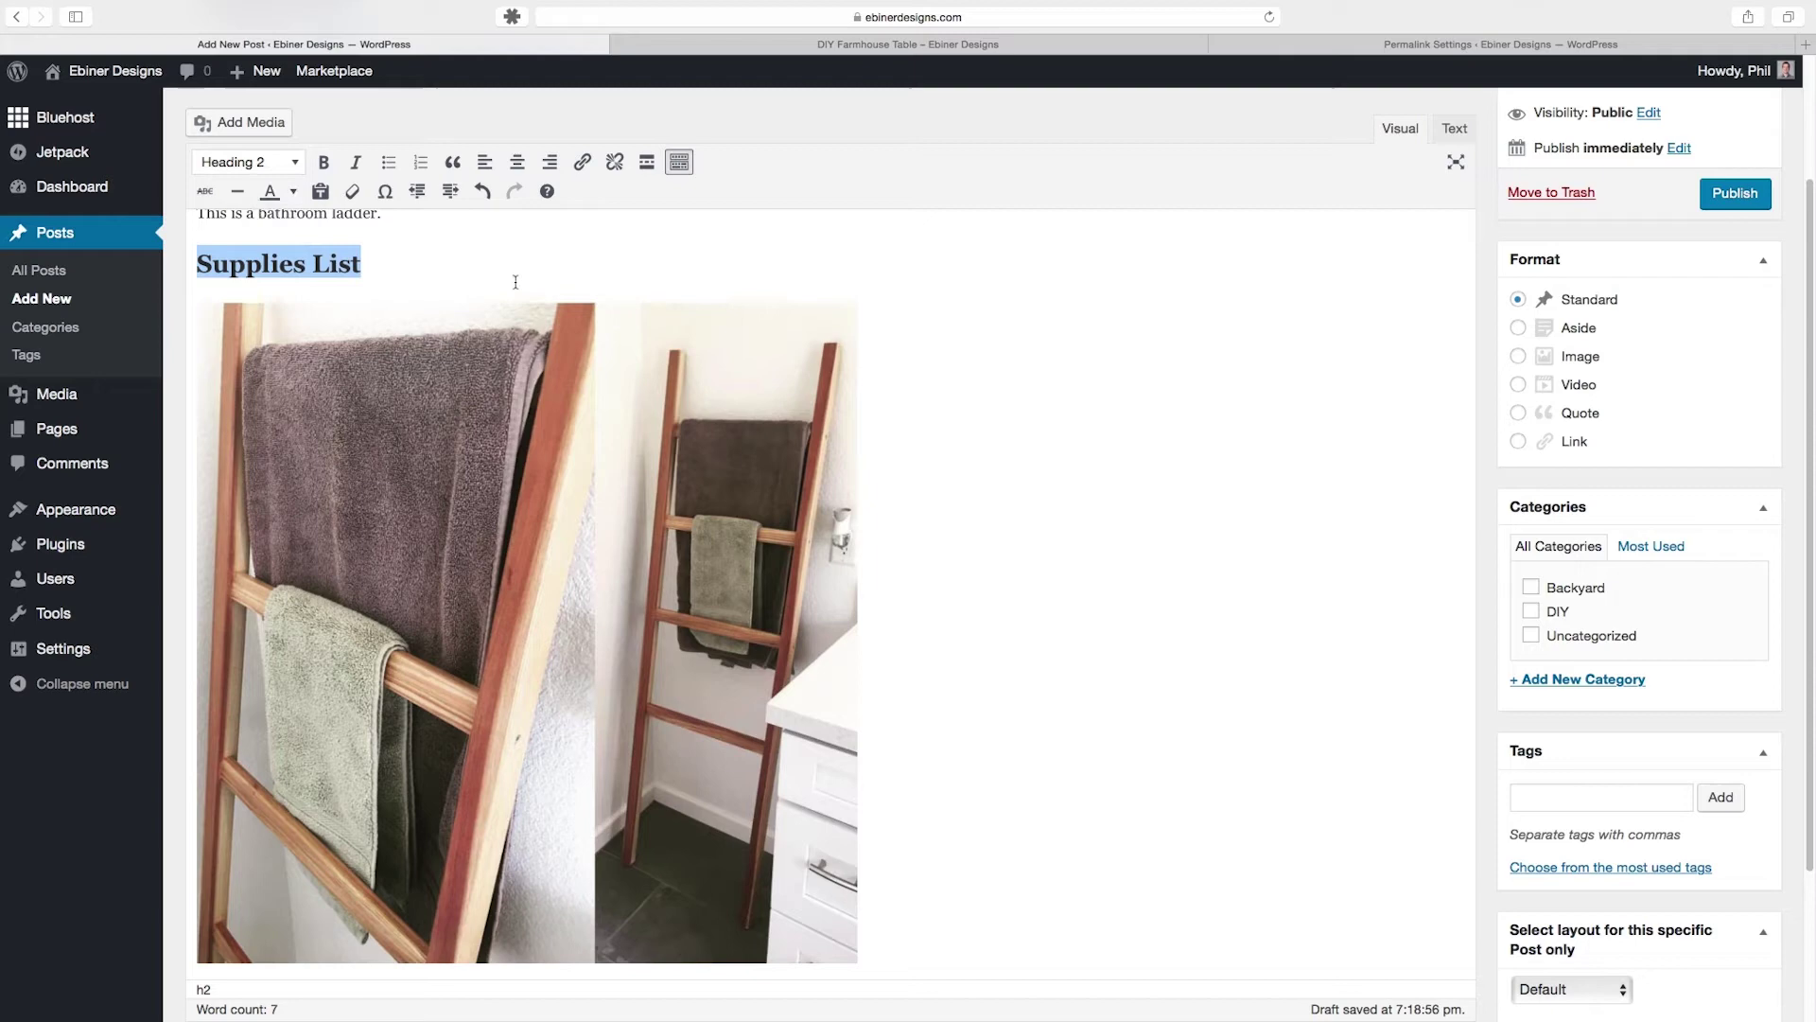
scroll(519, 277, up, 1)
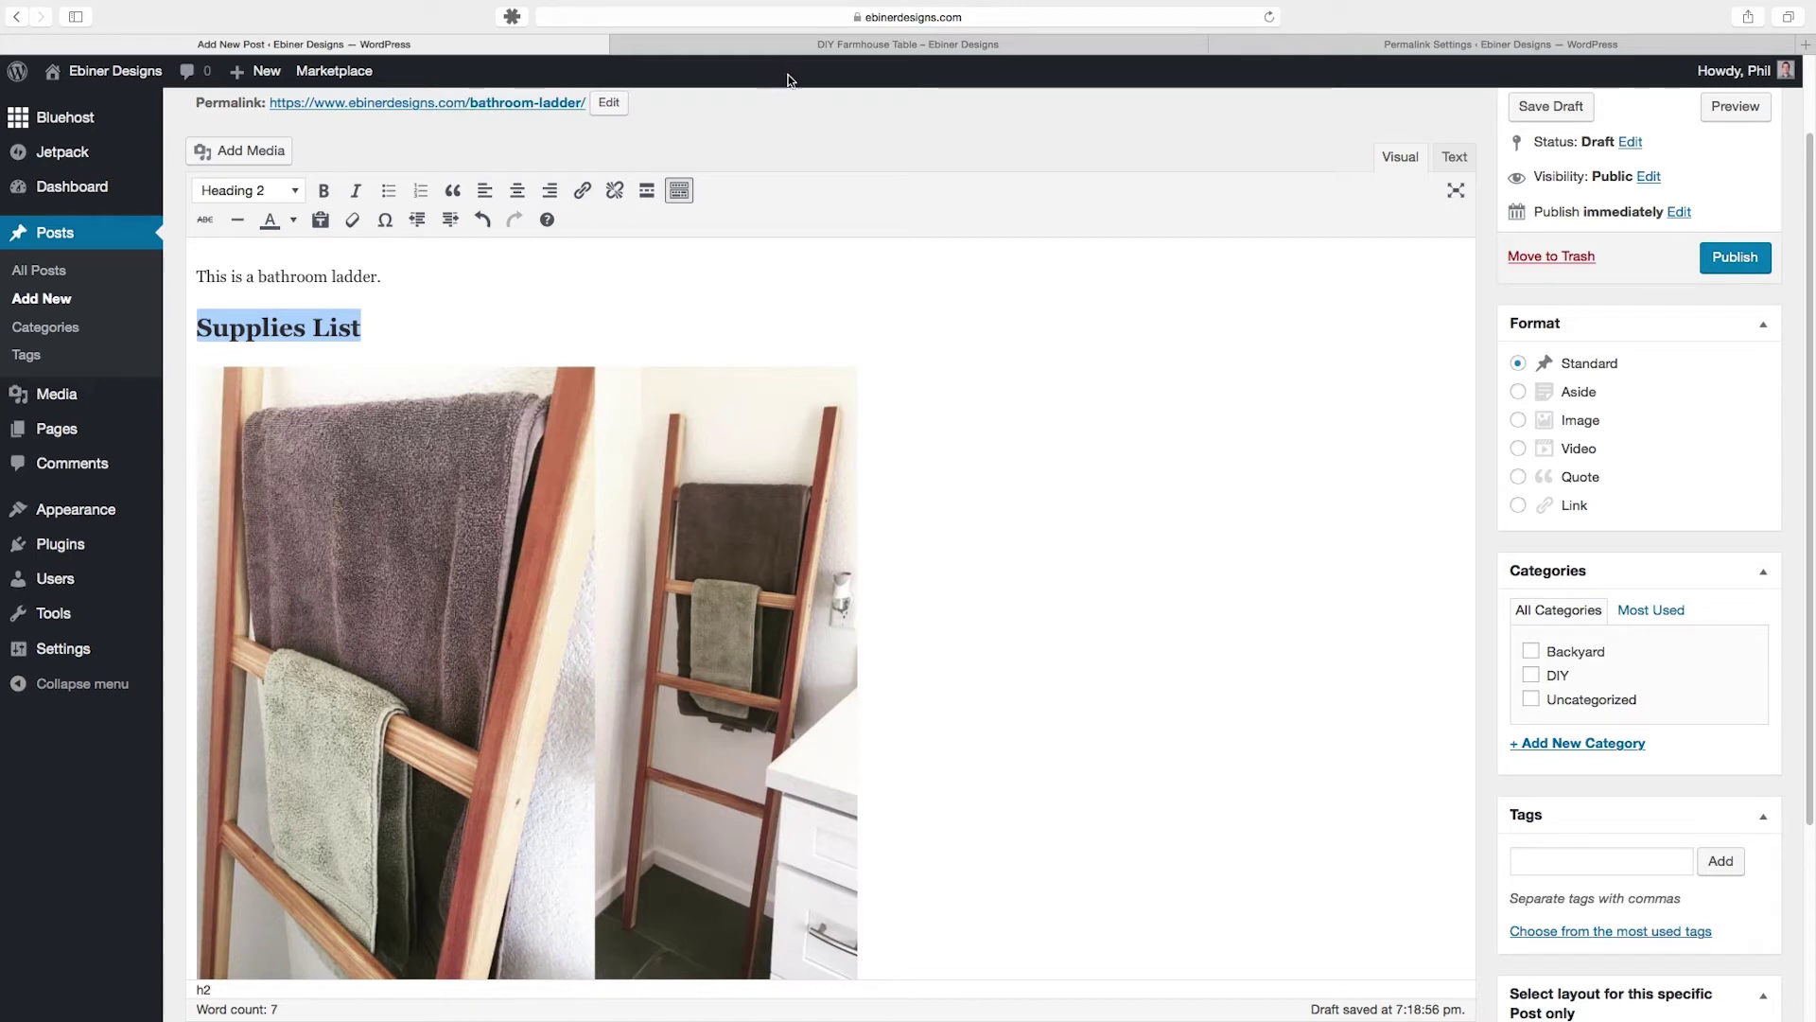
click(388, 327)
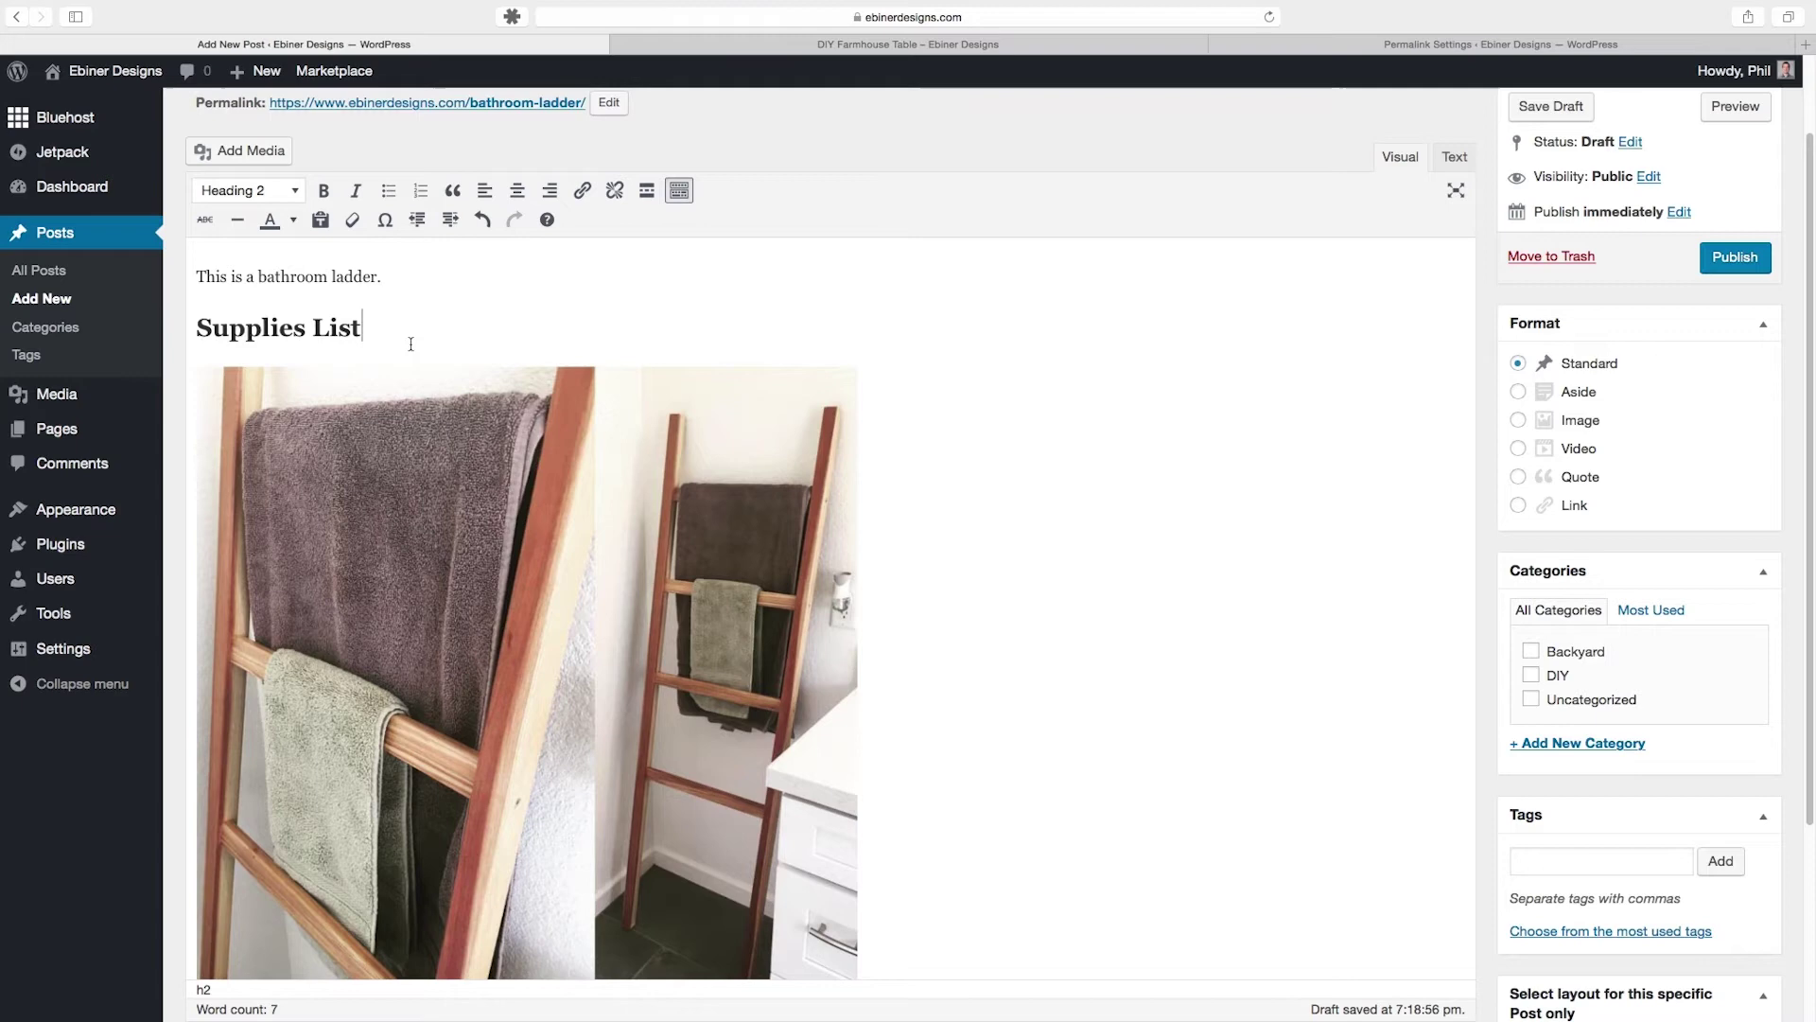
Step: Add a bulleted supplies list under the heading: wood, screw, wood glue
key(Return)
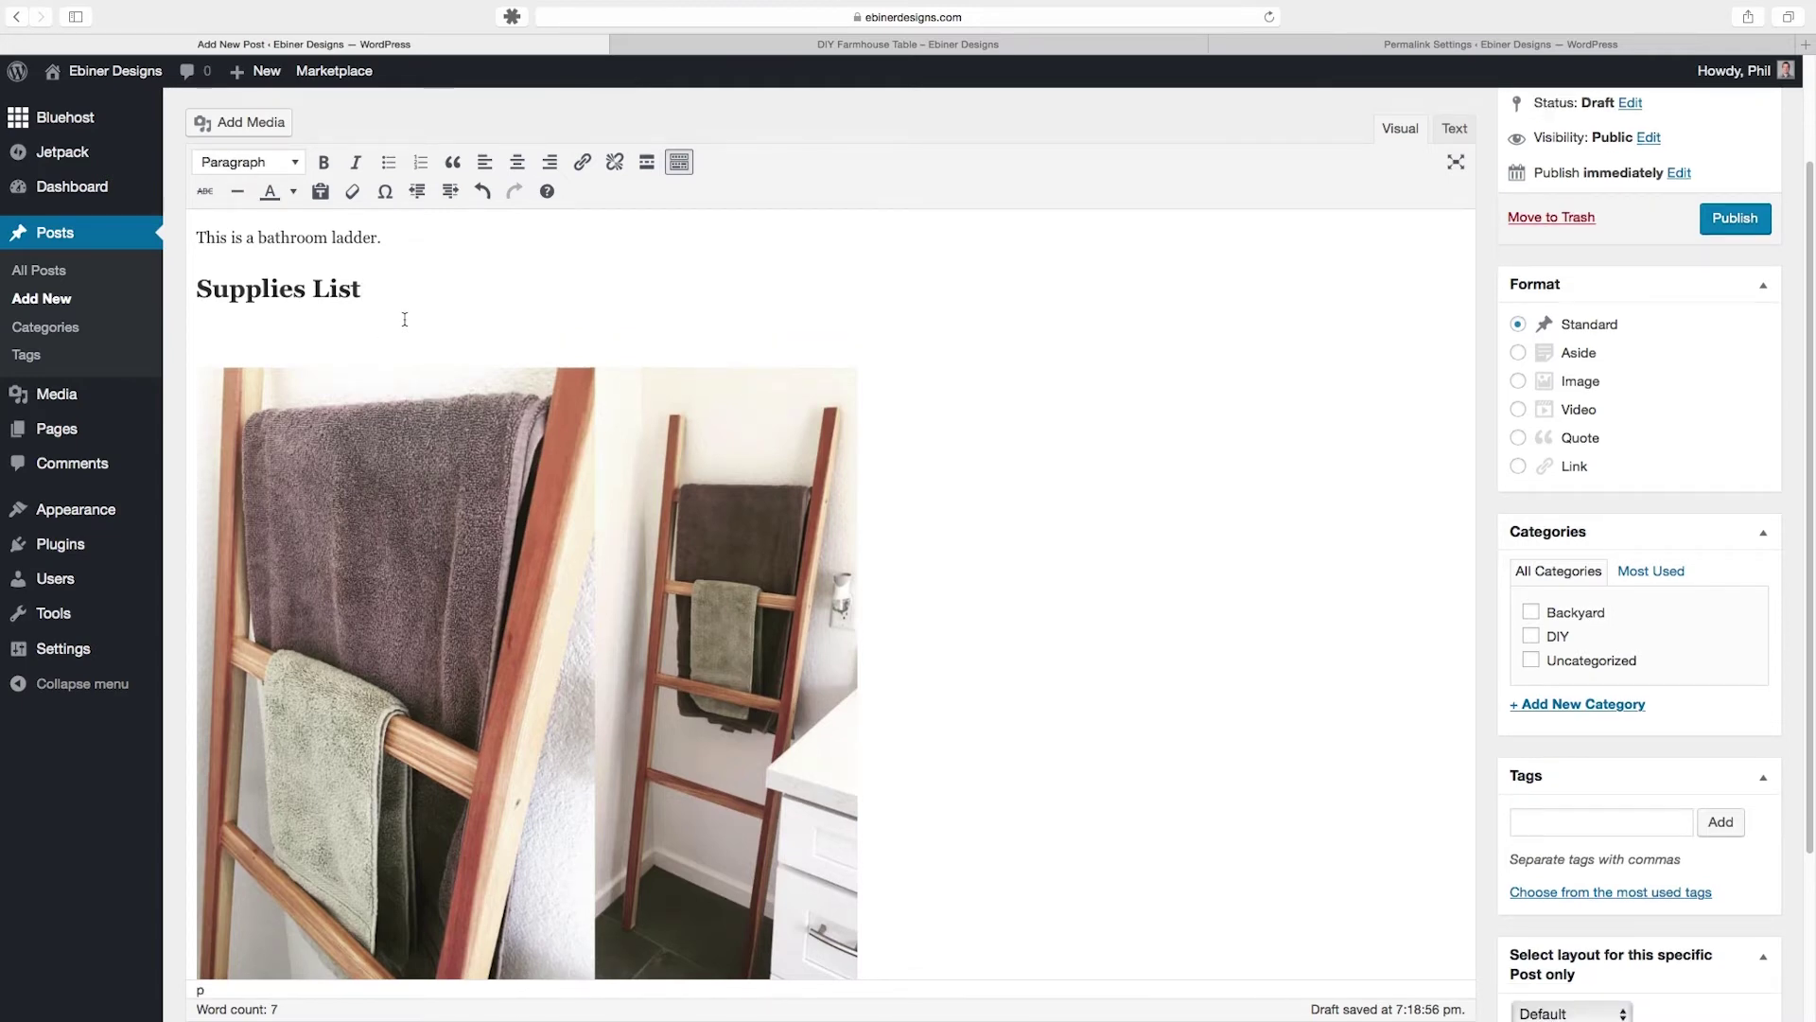
click(388, 162)
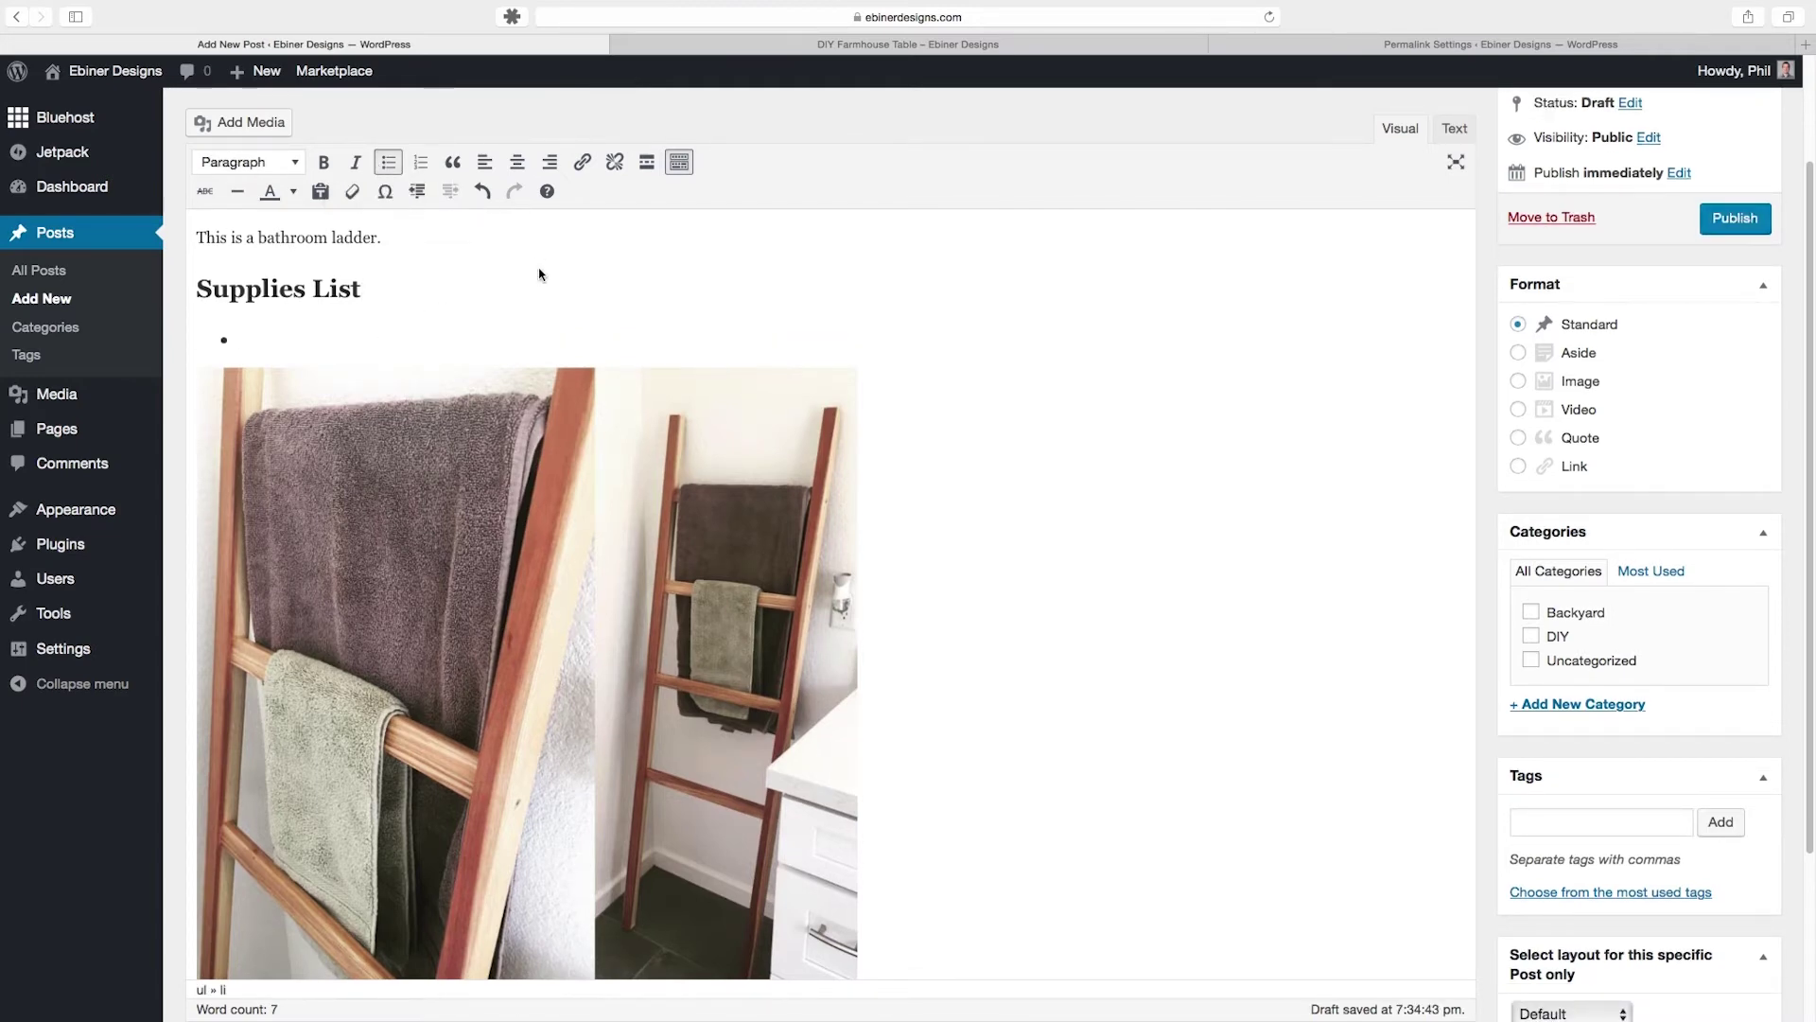
text(wood)
key(Return)
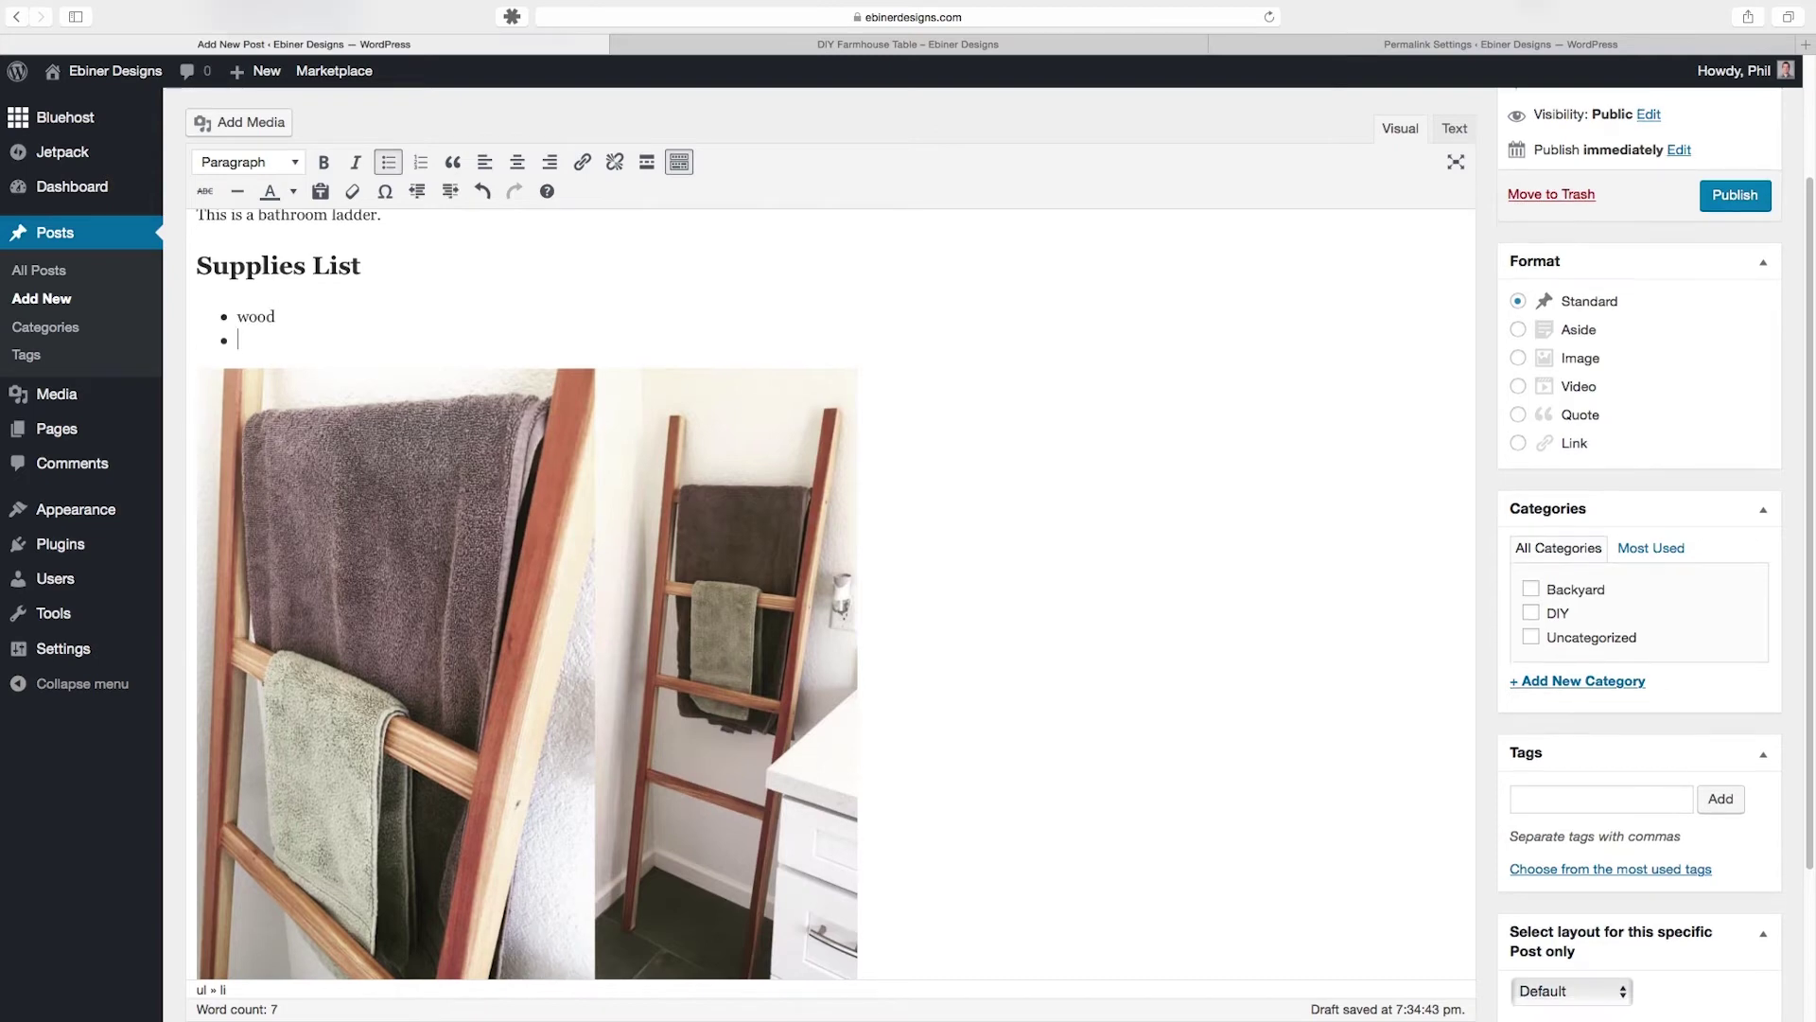
text(screw)
key(Return)
text(wood)
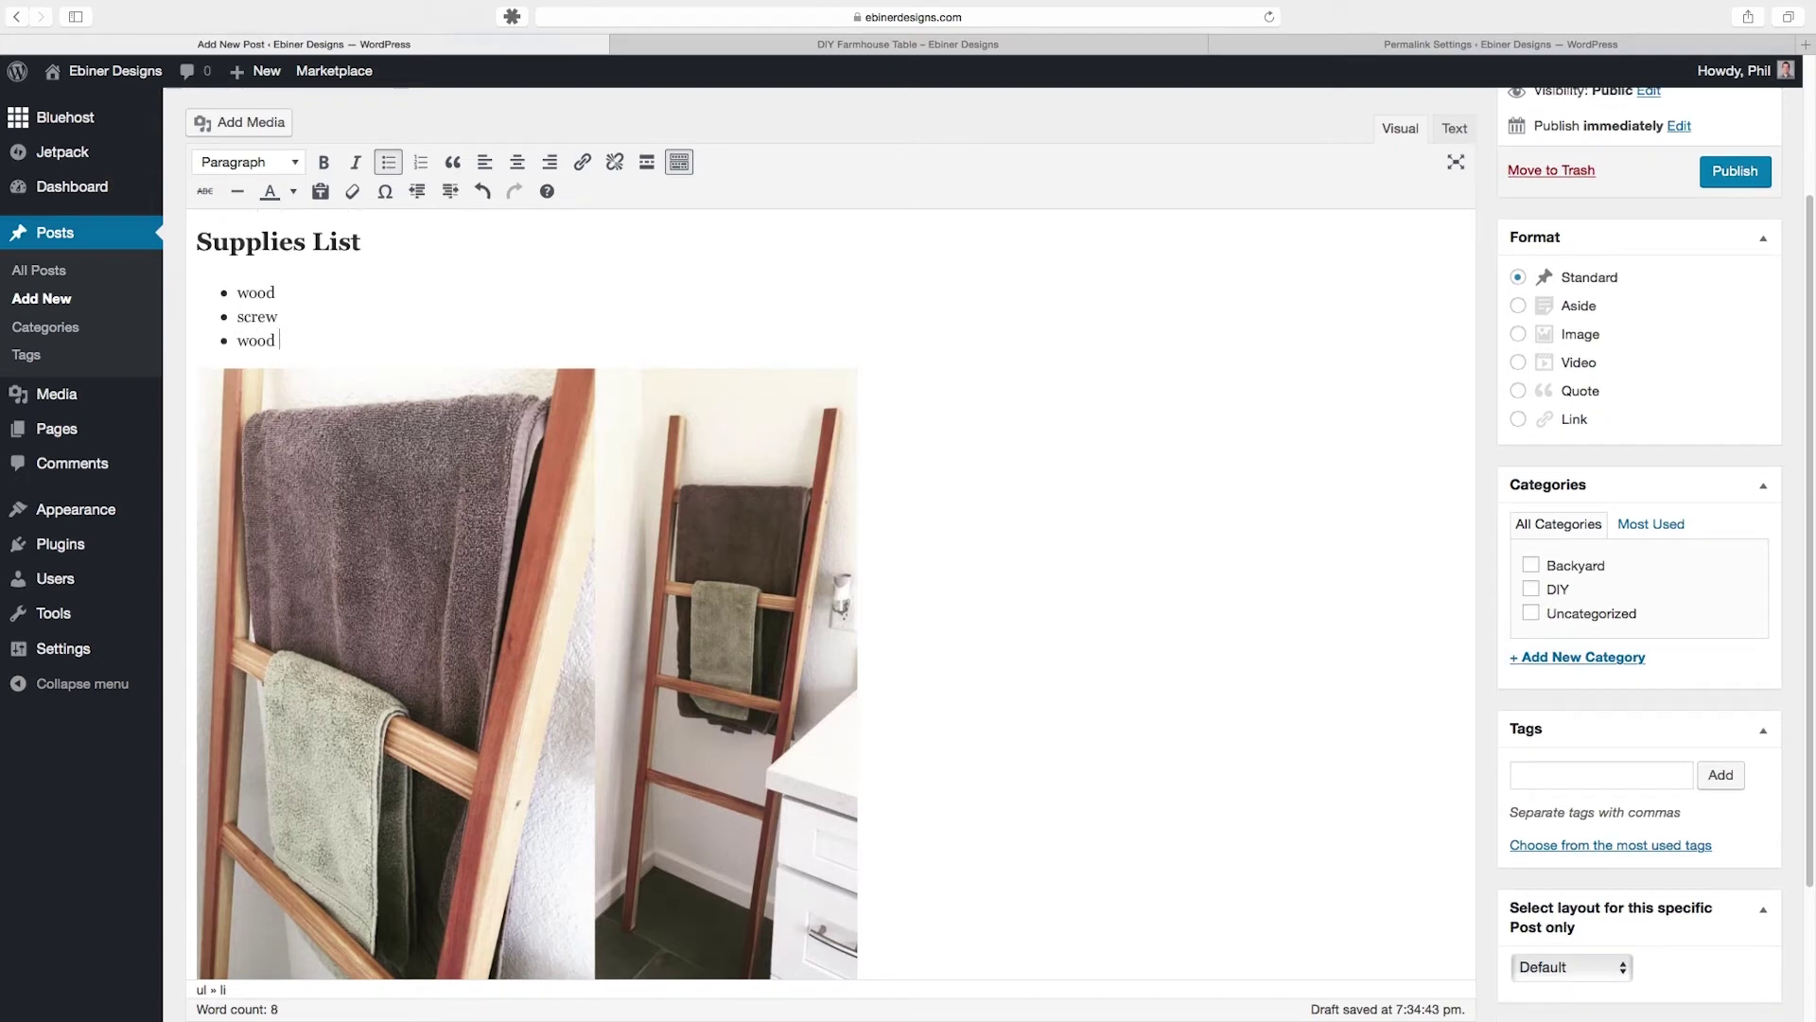
scroll(778, 511, up, 3)
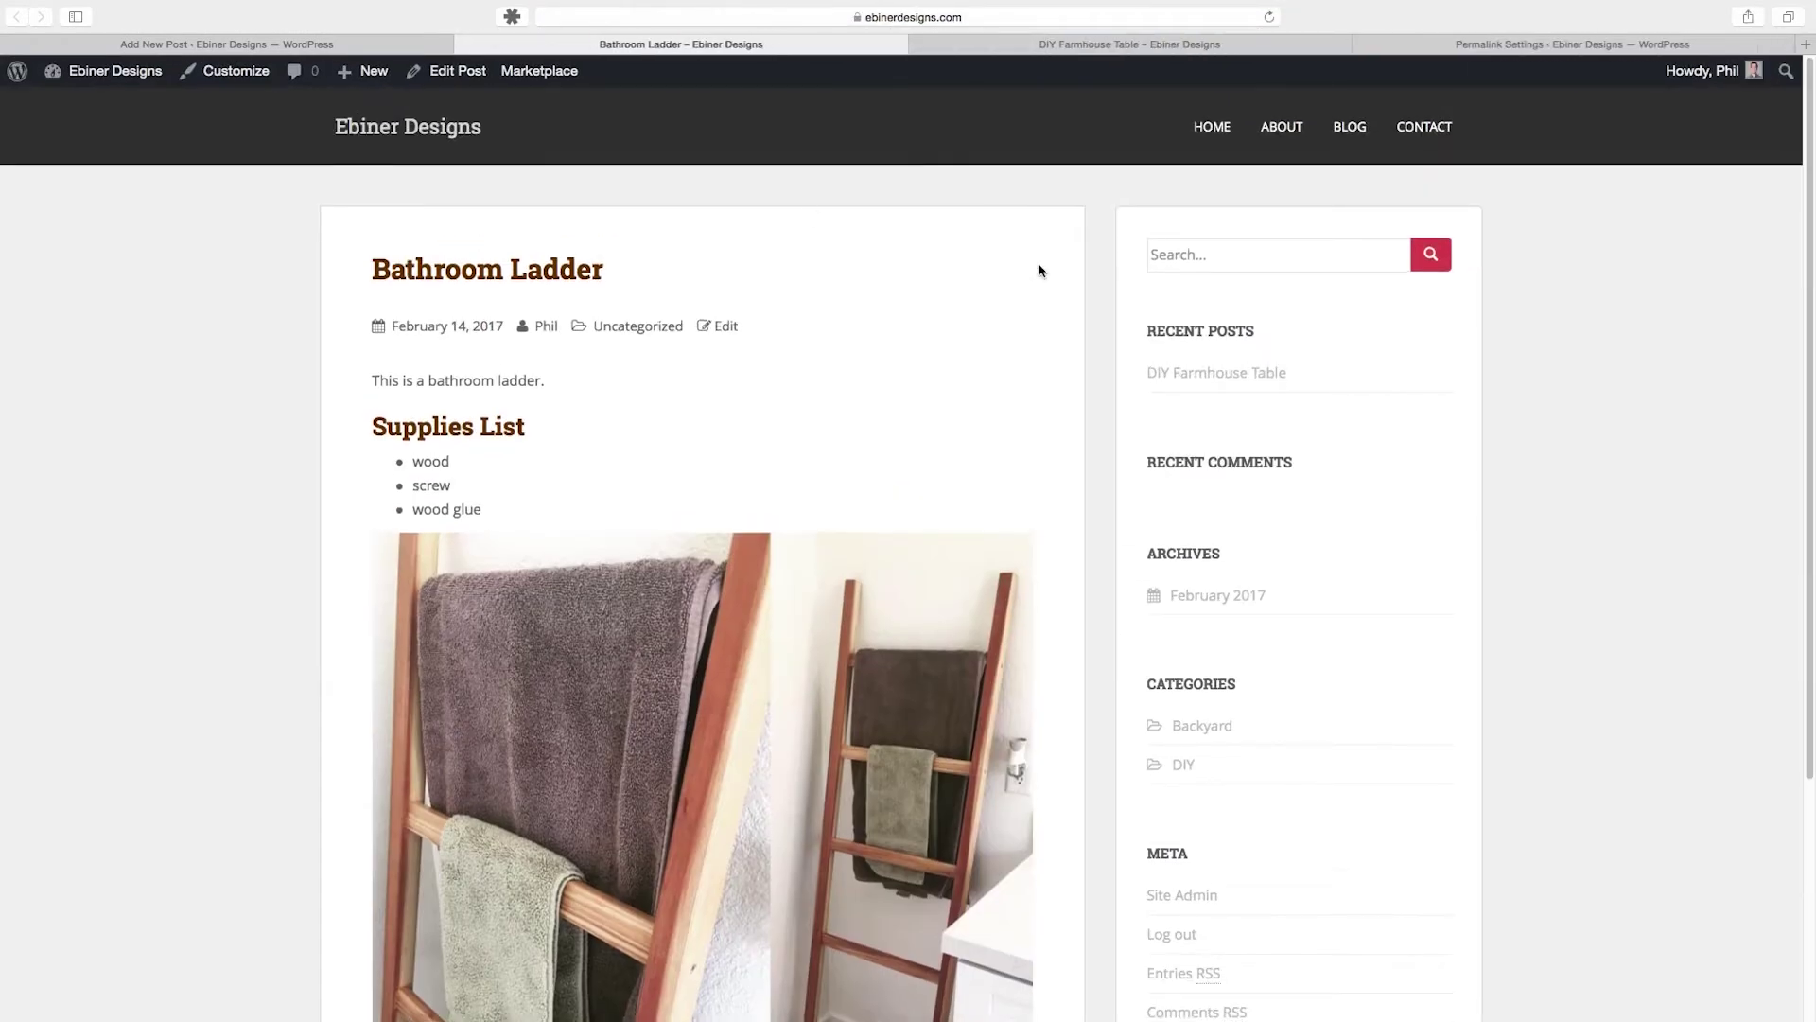
Step: Glance at the DIY Farmhouse Table tab, then return to the Bathroom Ladder editor
scroll(1034, 266, down, 1)
scroll(1050, 259, up, 2)
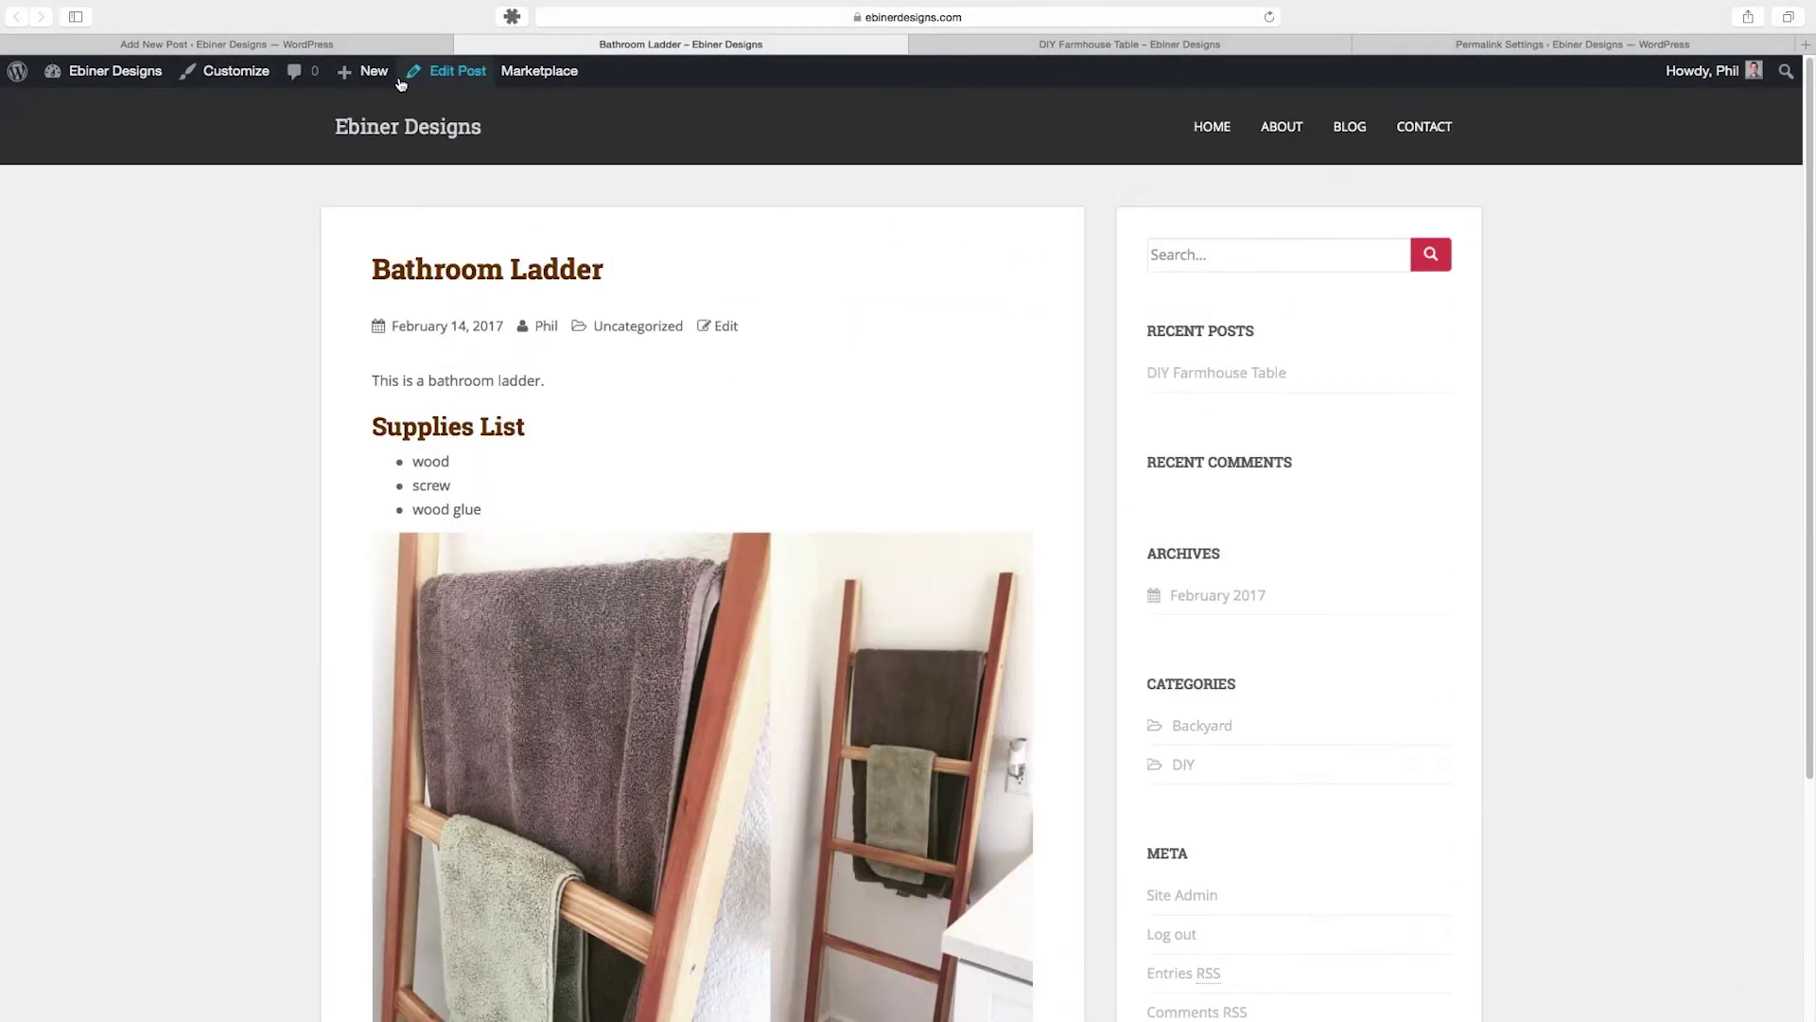
click(1081, 47)
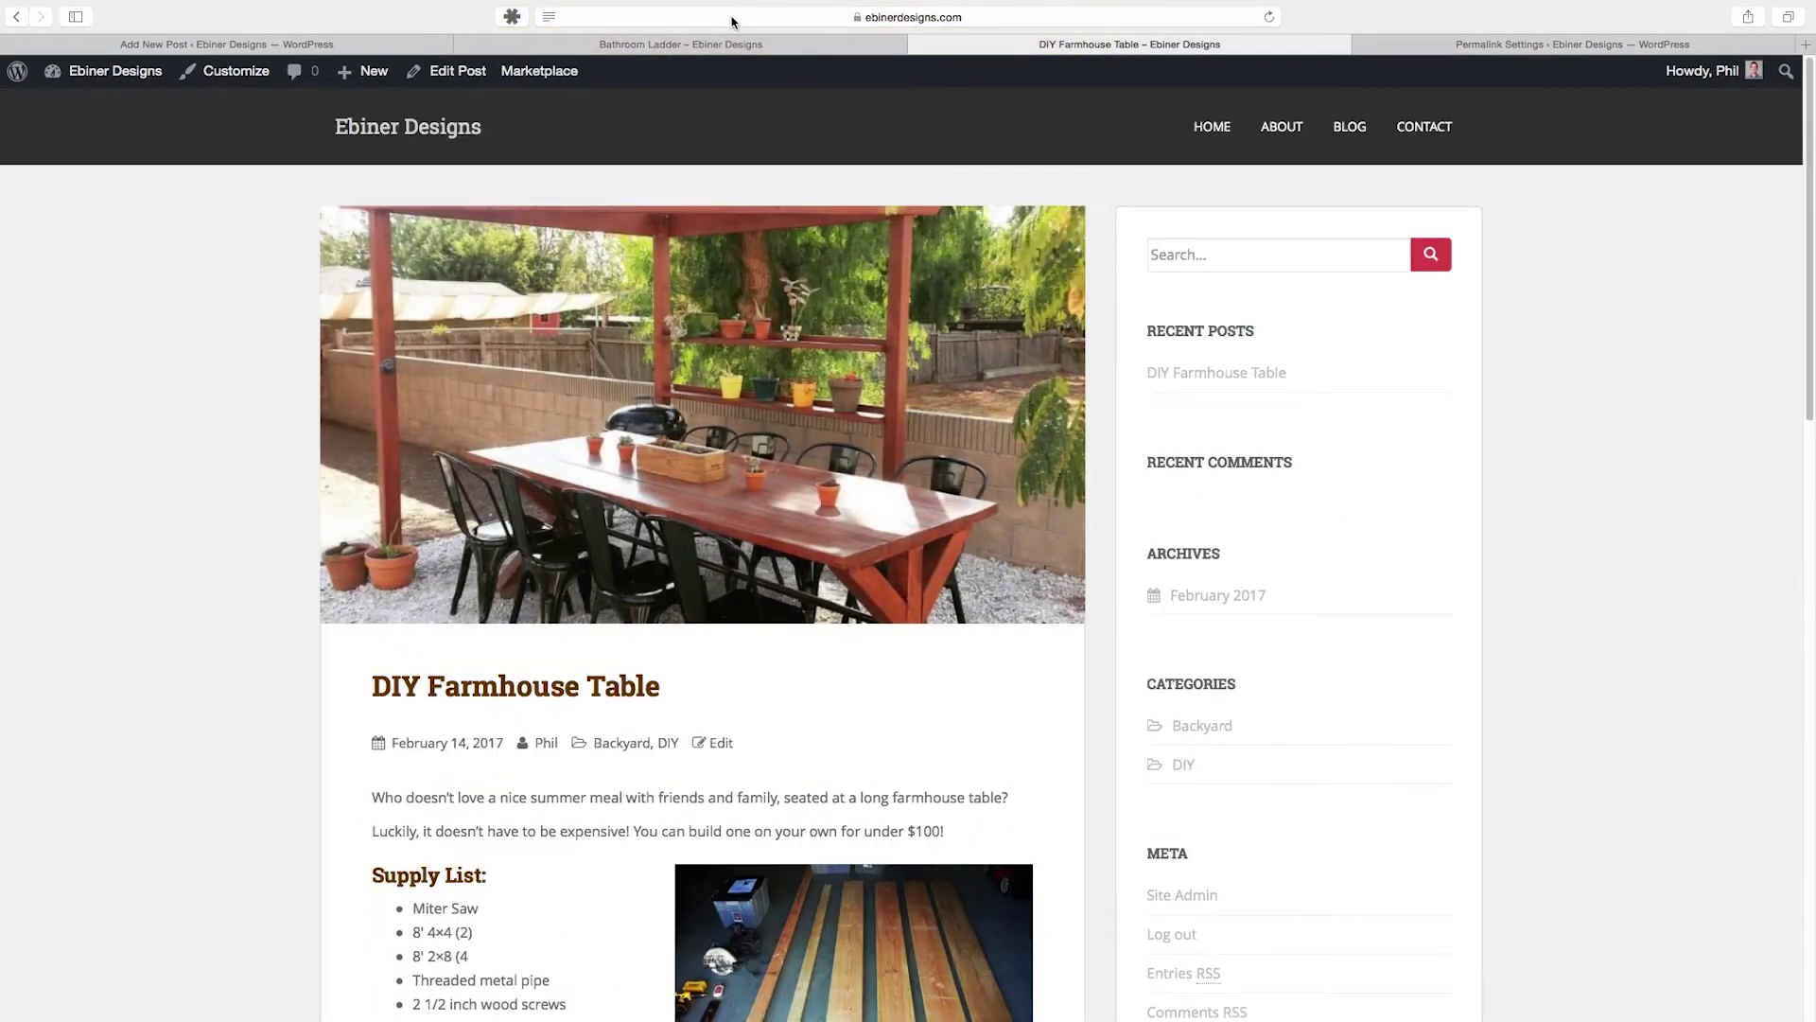
click(386, 47)
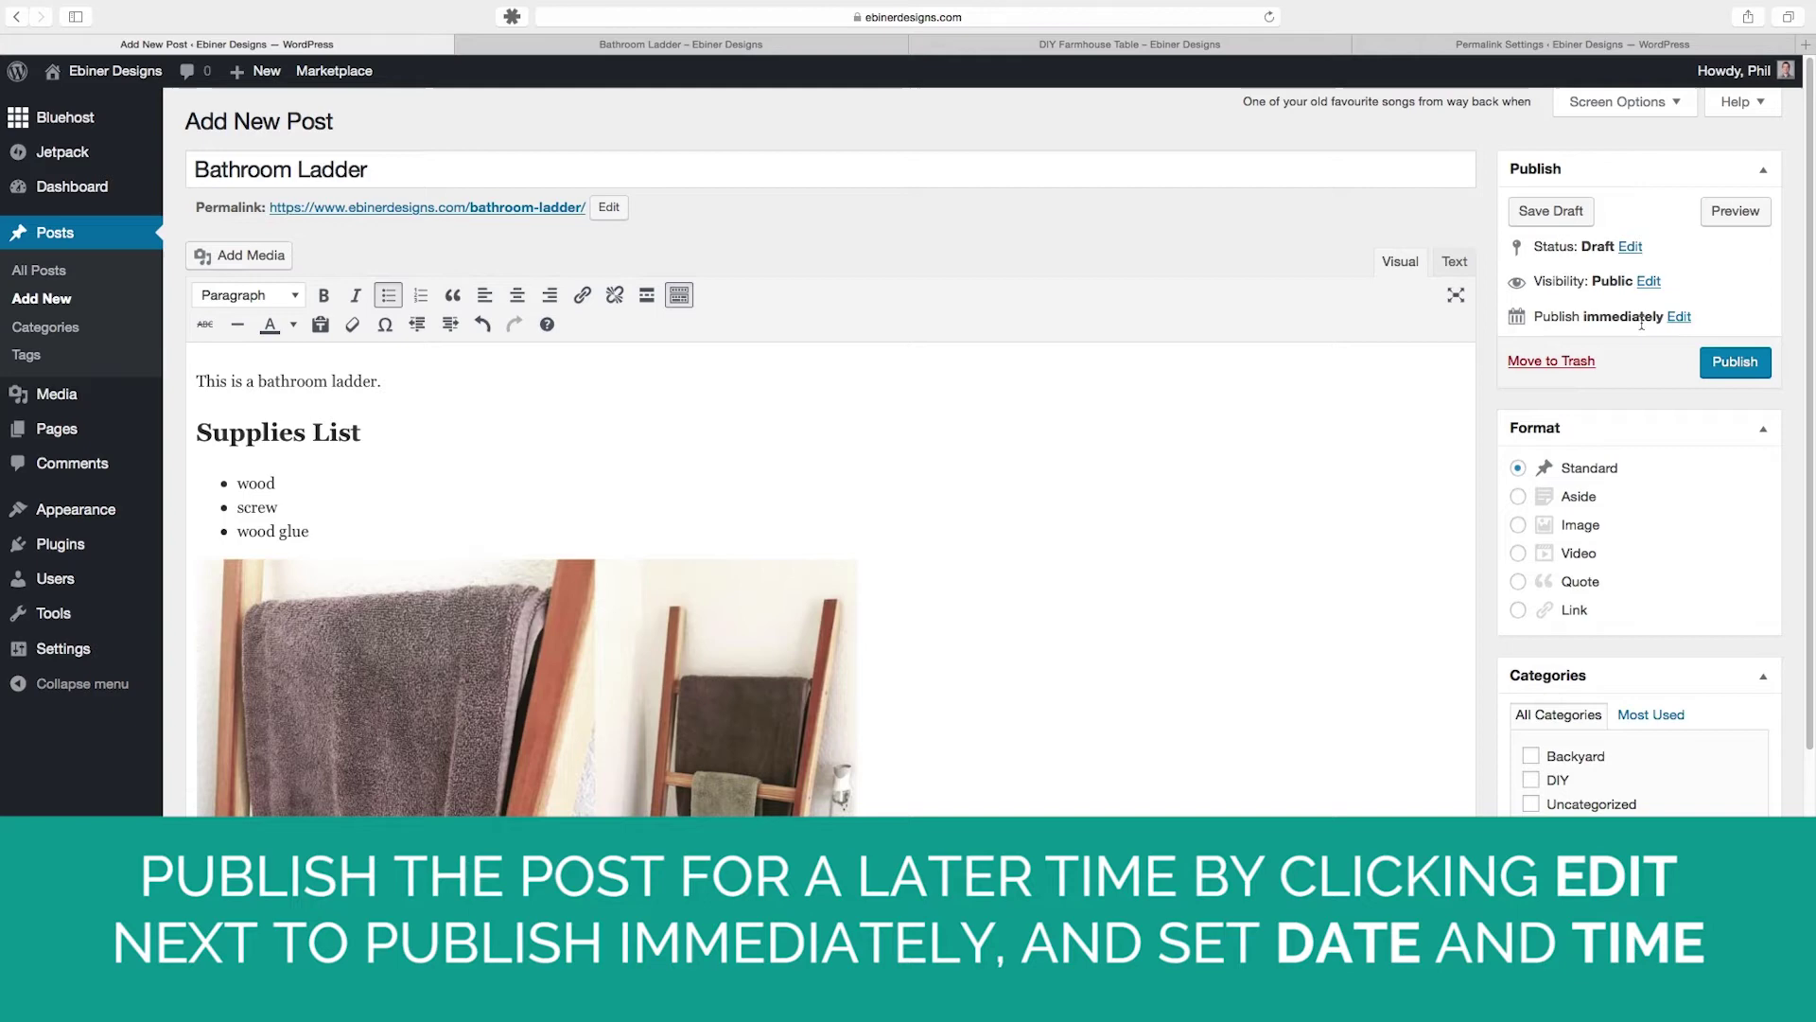
Step: Publish the Bathroom Ladder post immediately and return to the DIY Farmhouse Table page
click(1679, 317)
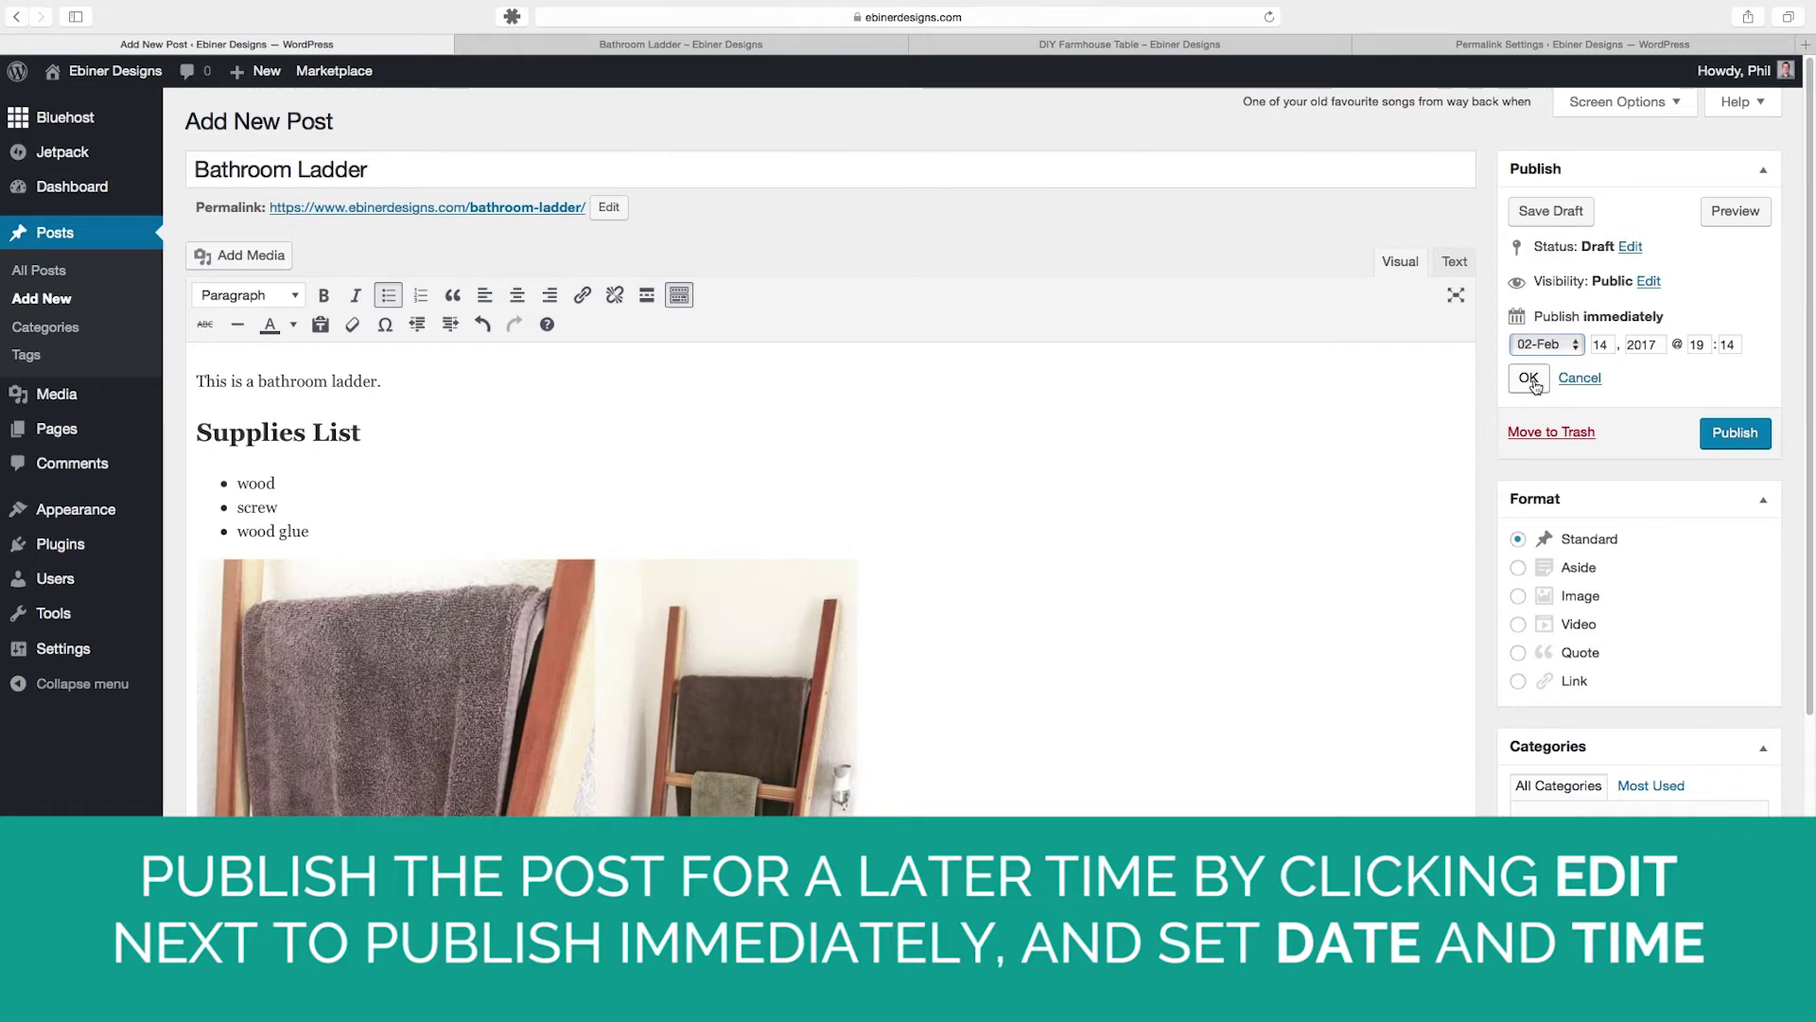
click(1530, 378)
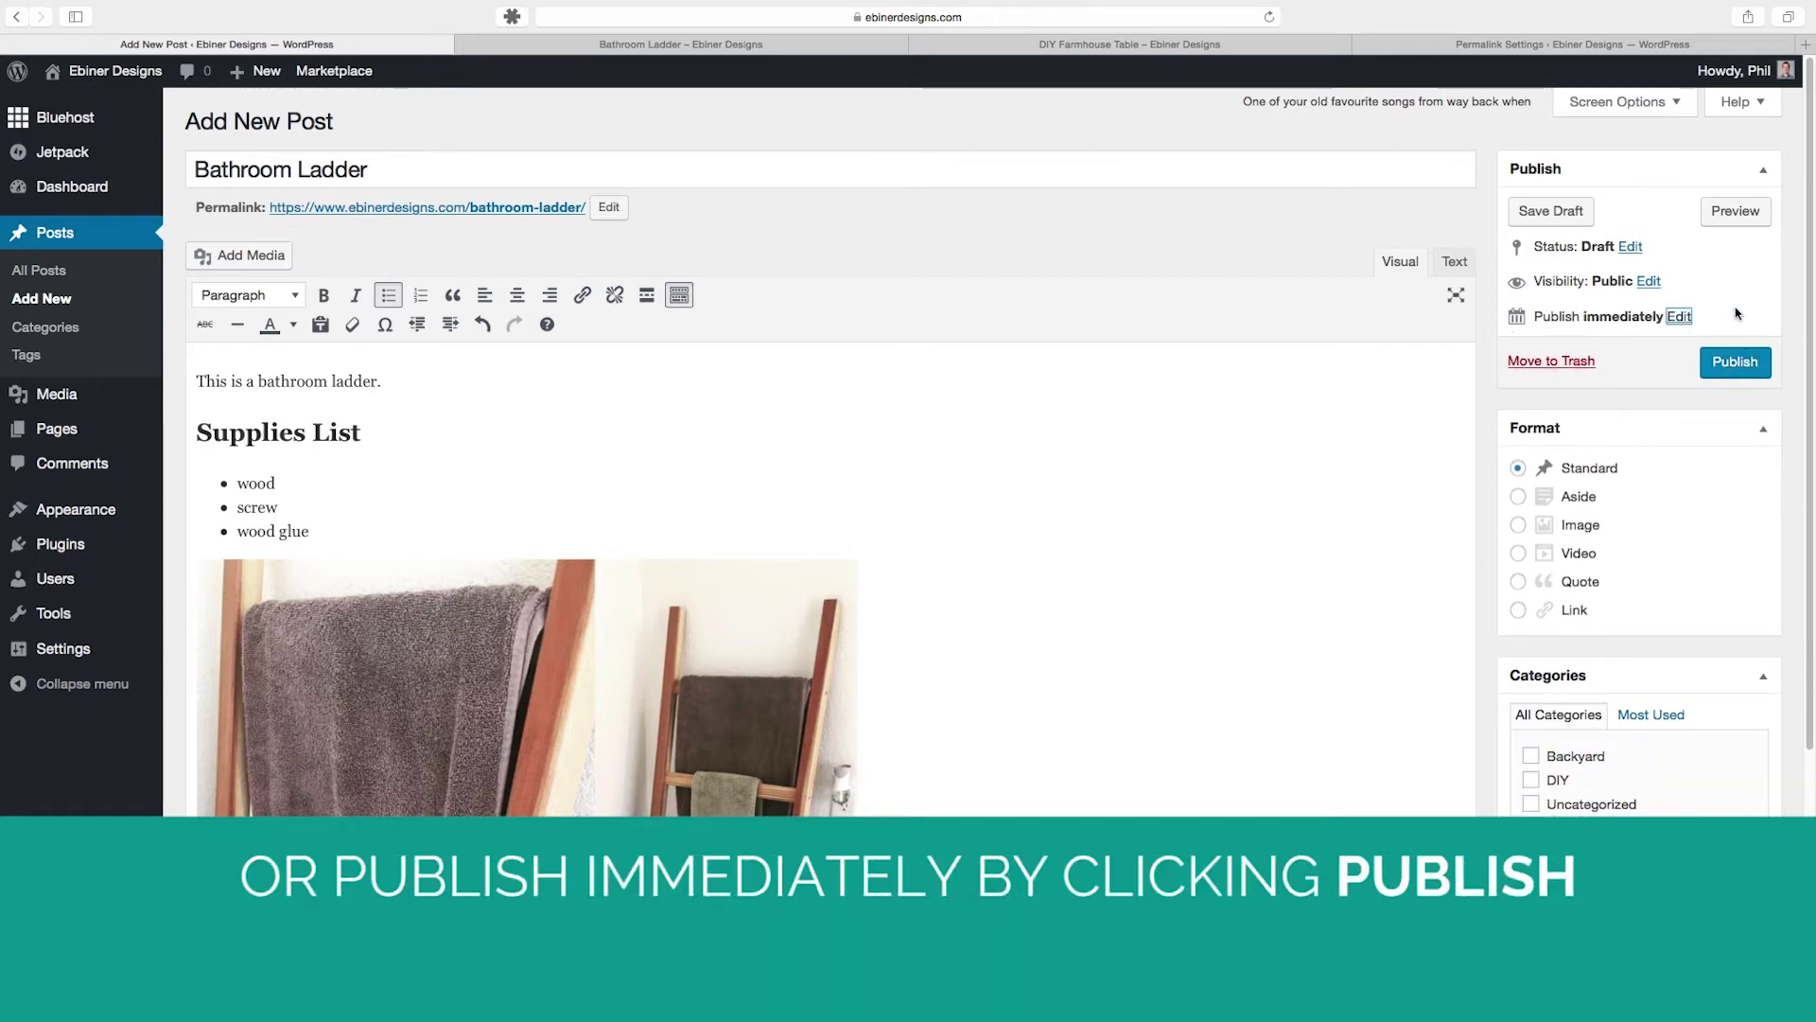
click(1743, 360)
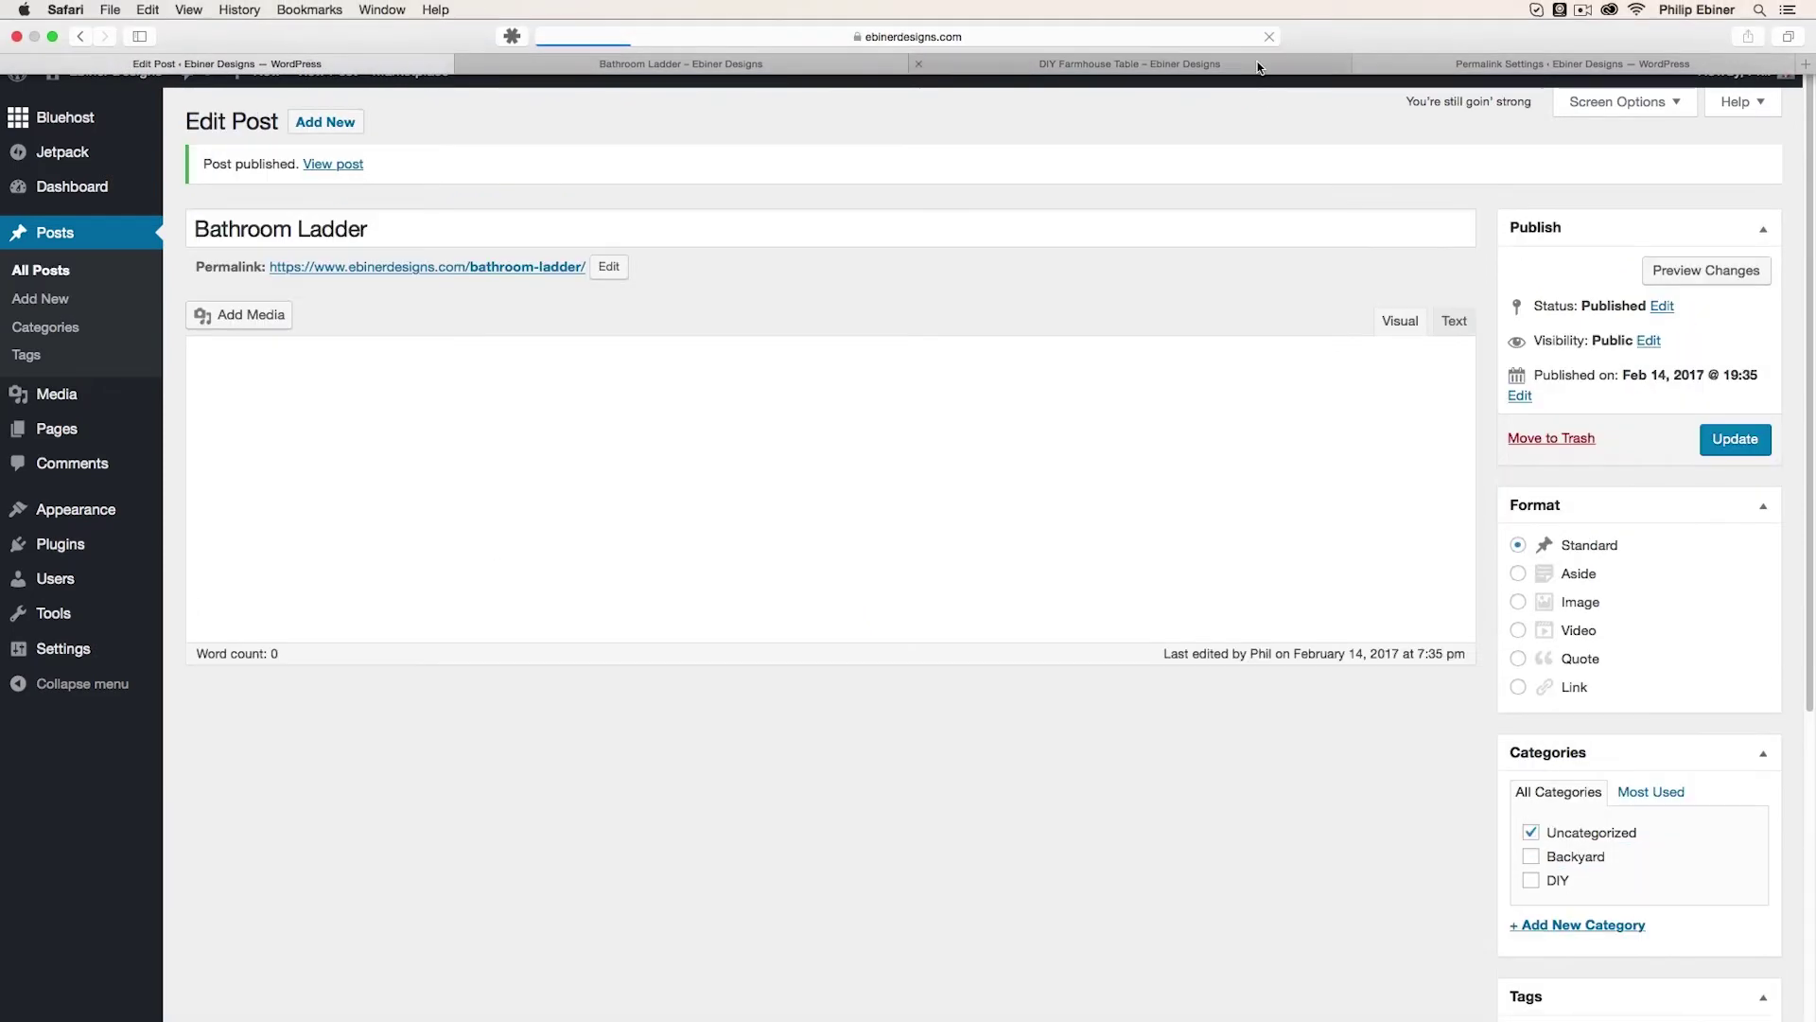
click(1258, 66)
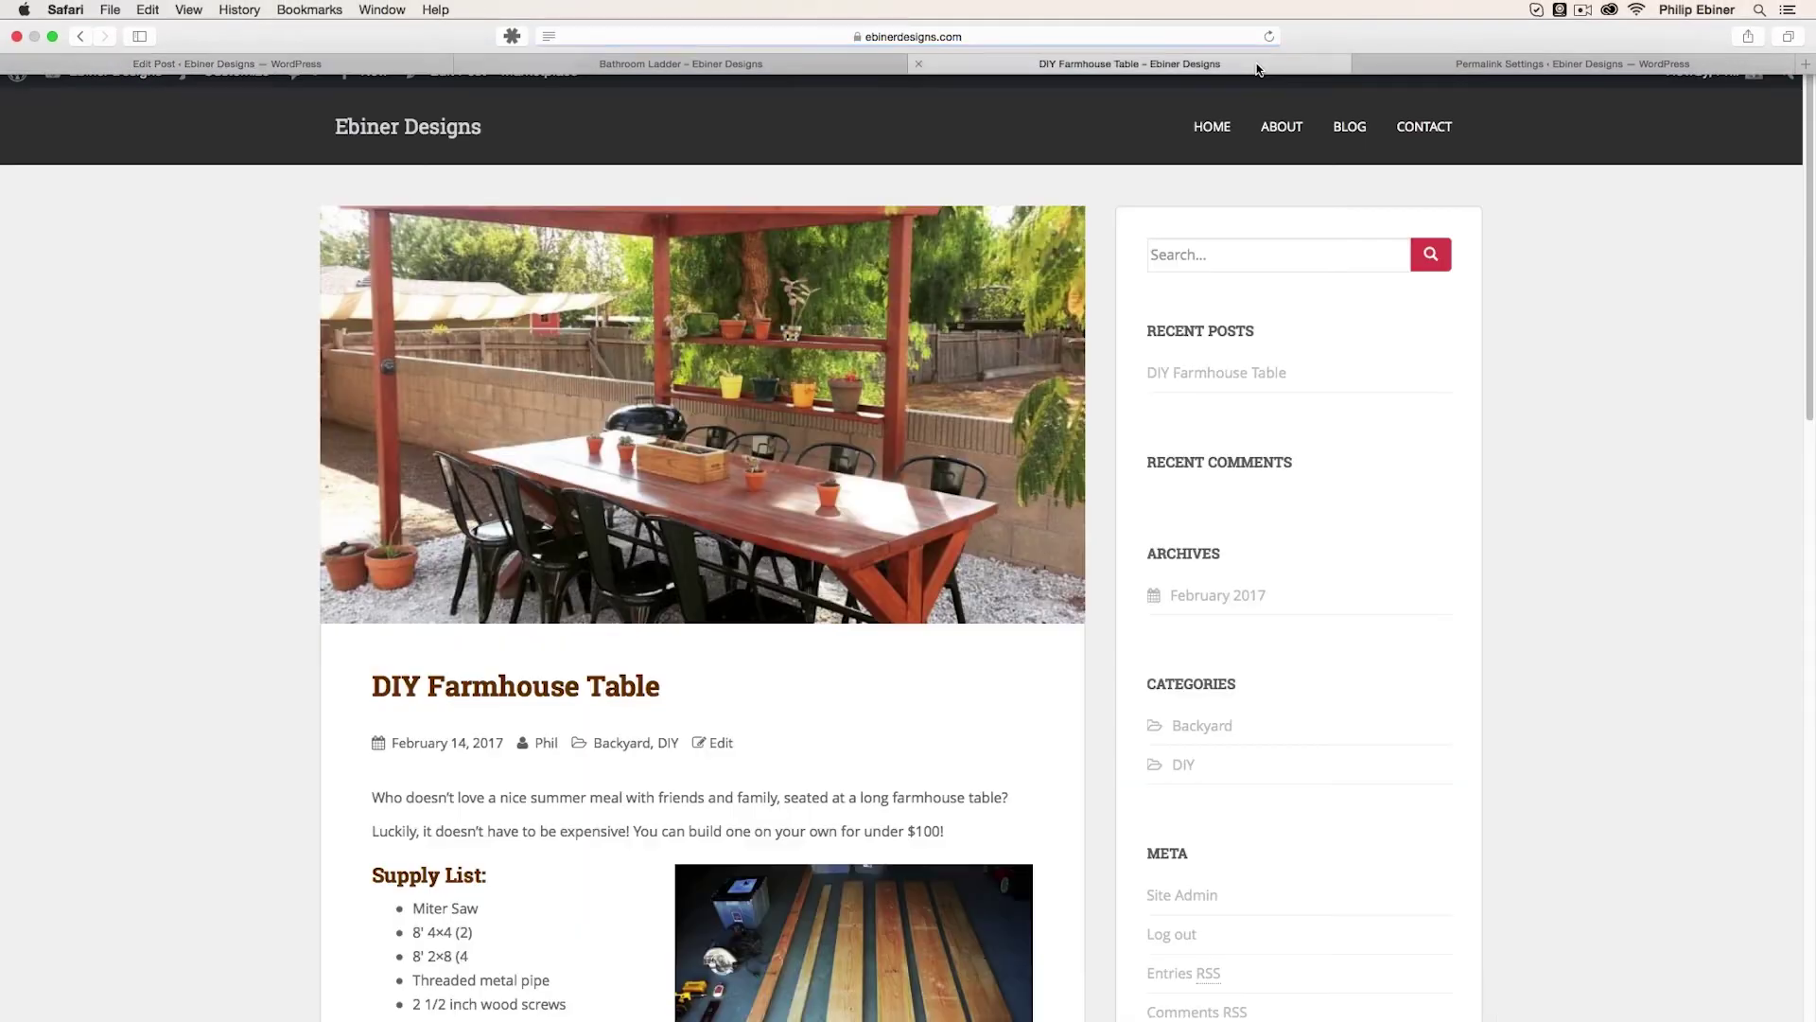
Step: Look over the public blog listing, then return to the Bathroom Ladder post editor
click(1340, 131)
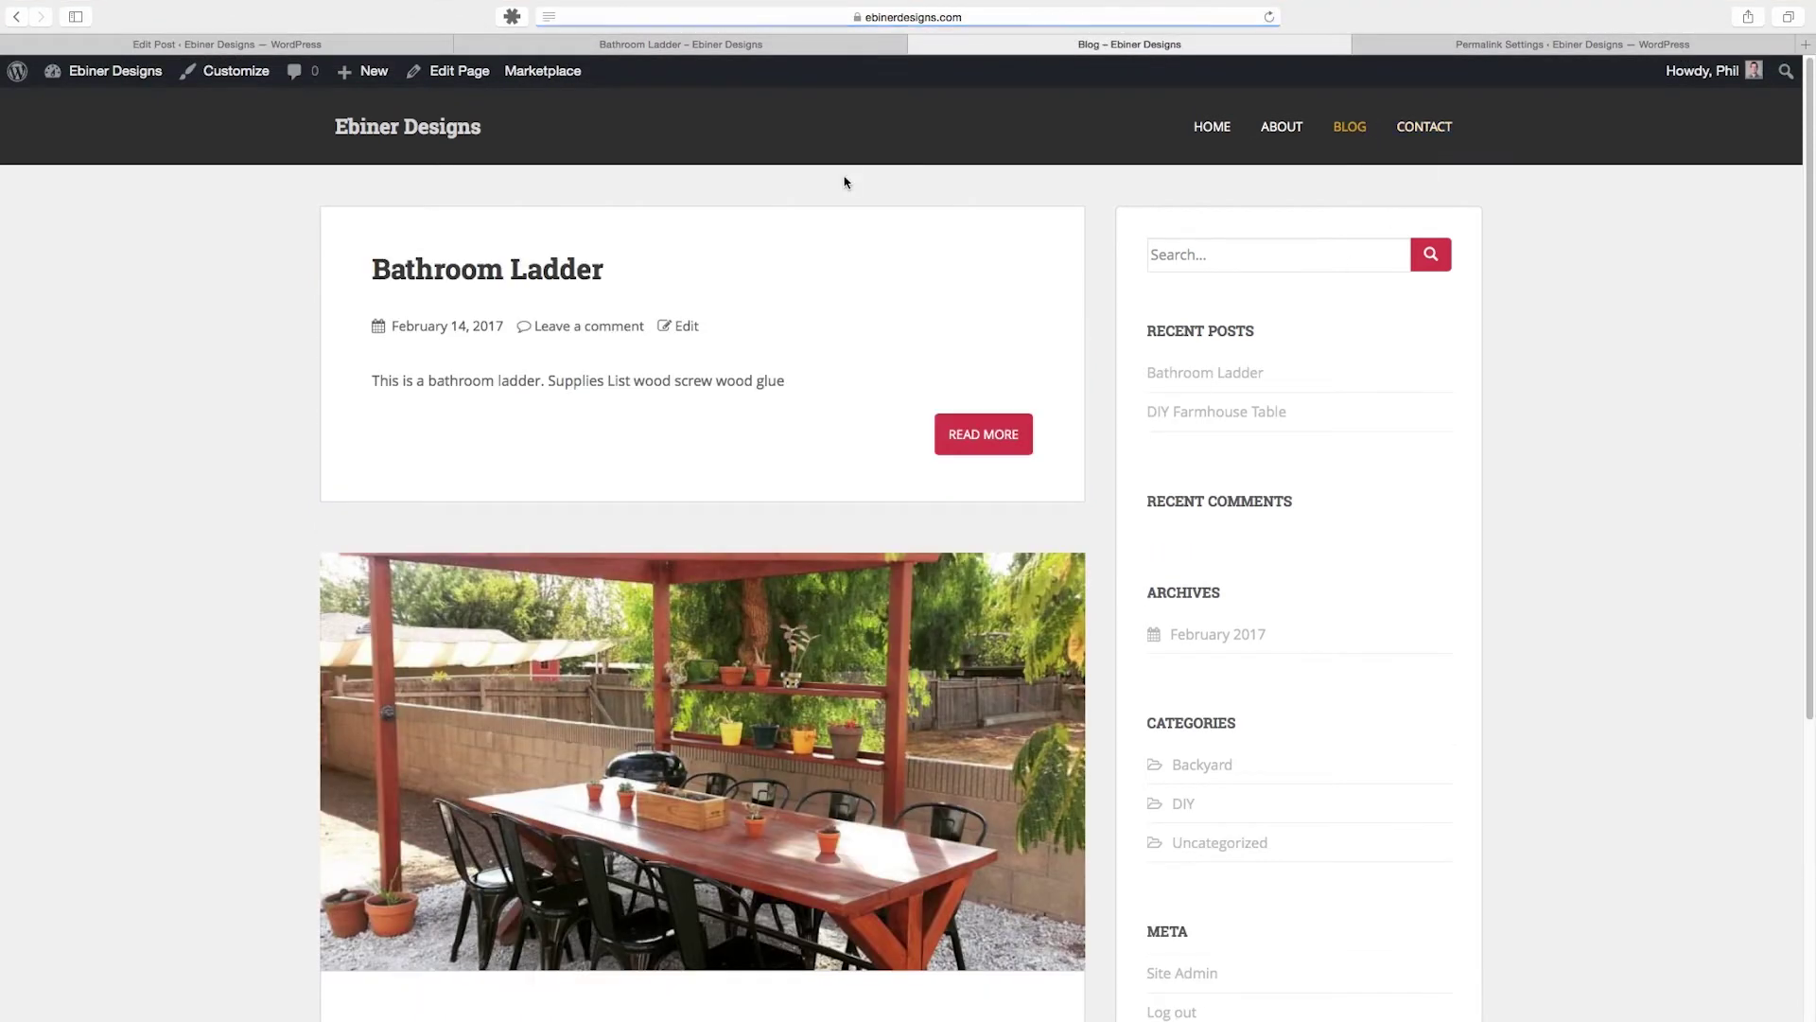
scroll(958, 252, down, 1)
scroll(960, 280, down, 1)
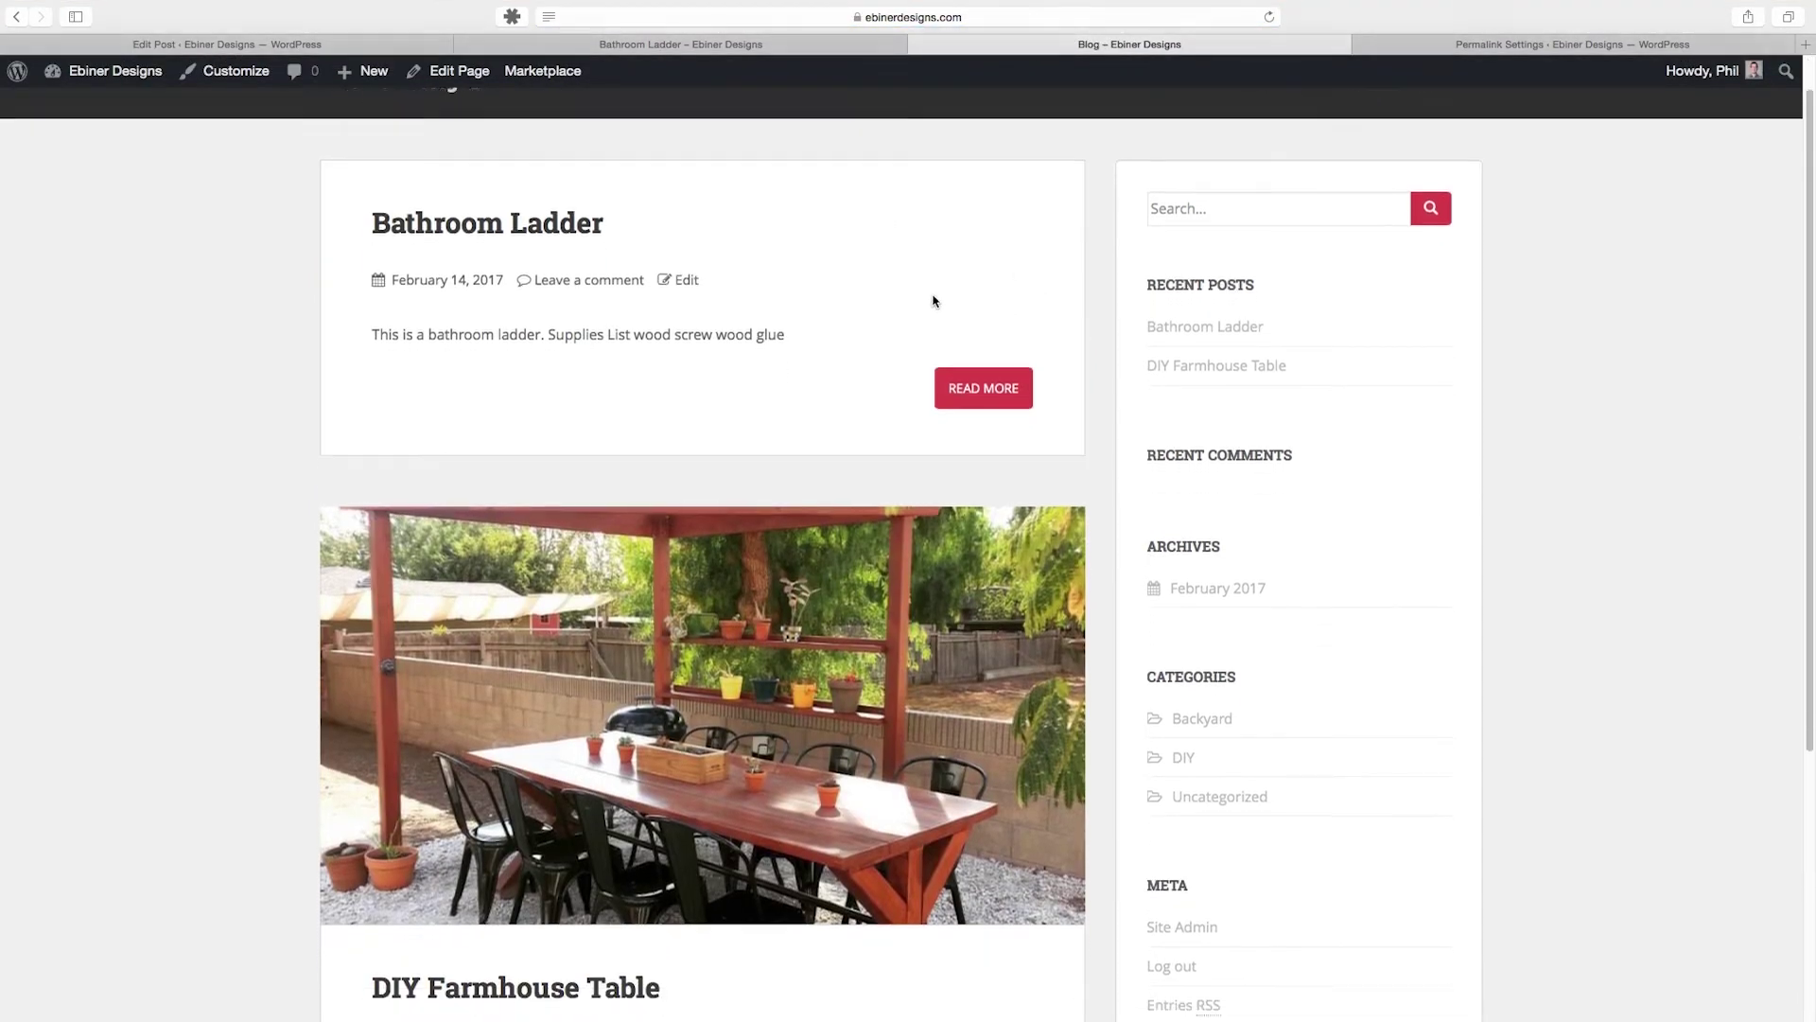
scroll(658, 473, down, 5)
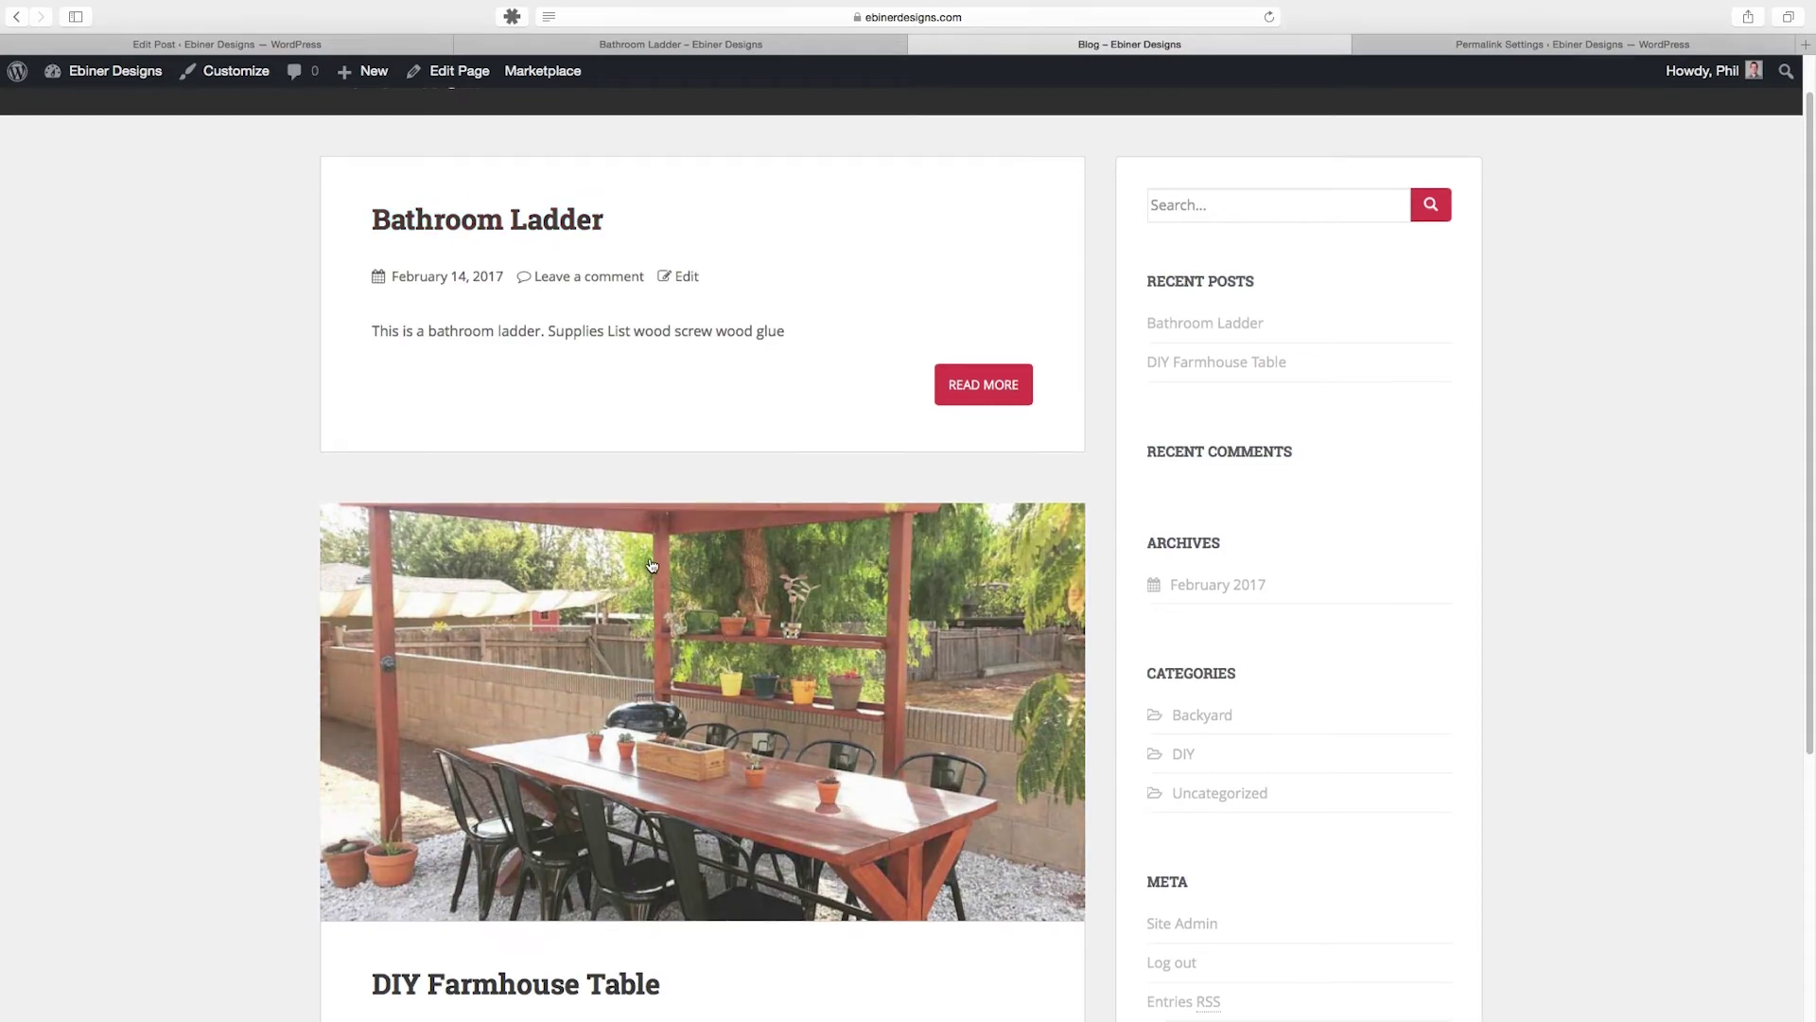
scroll(651, 566, up, 6)
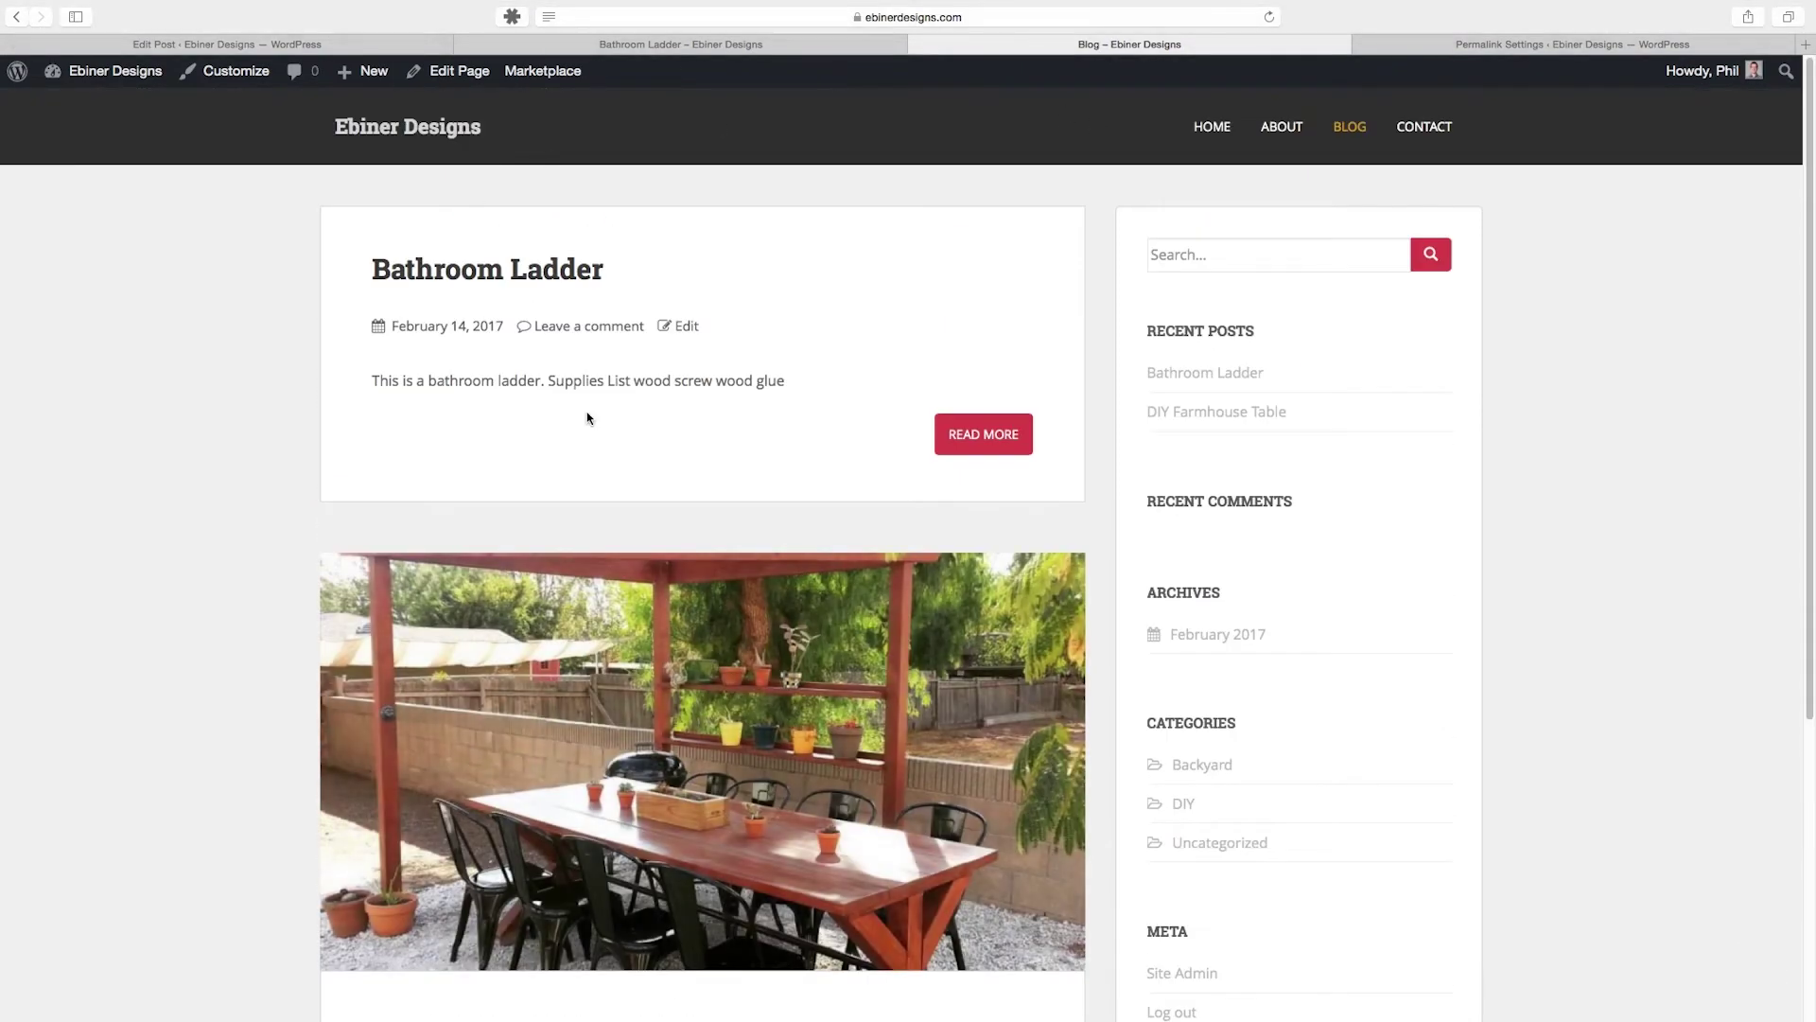
click(383, 44)
scroll(1393, 591, down, 5)
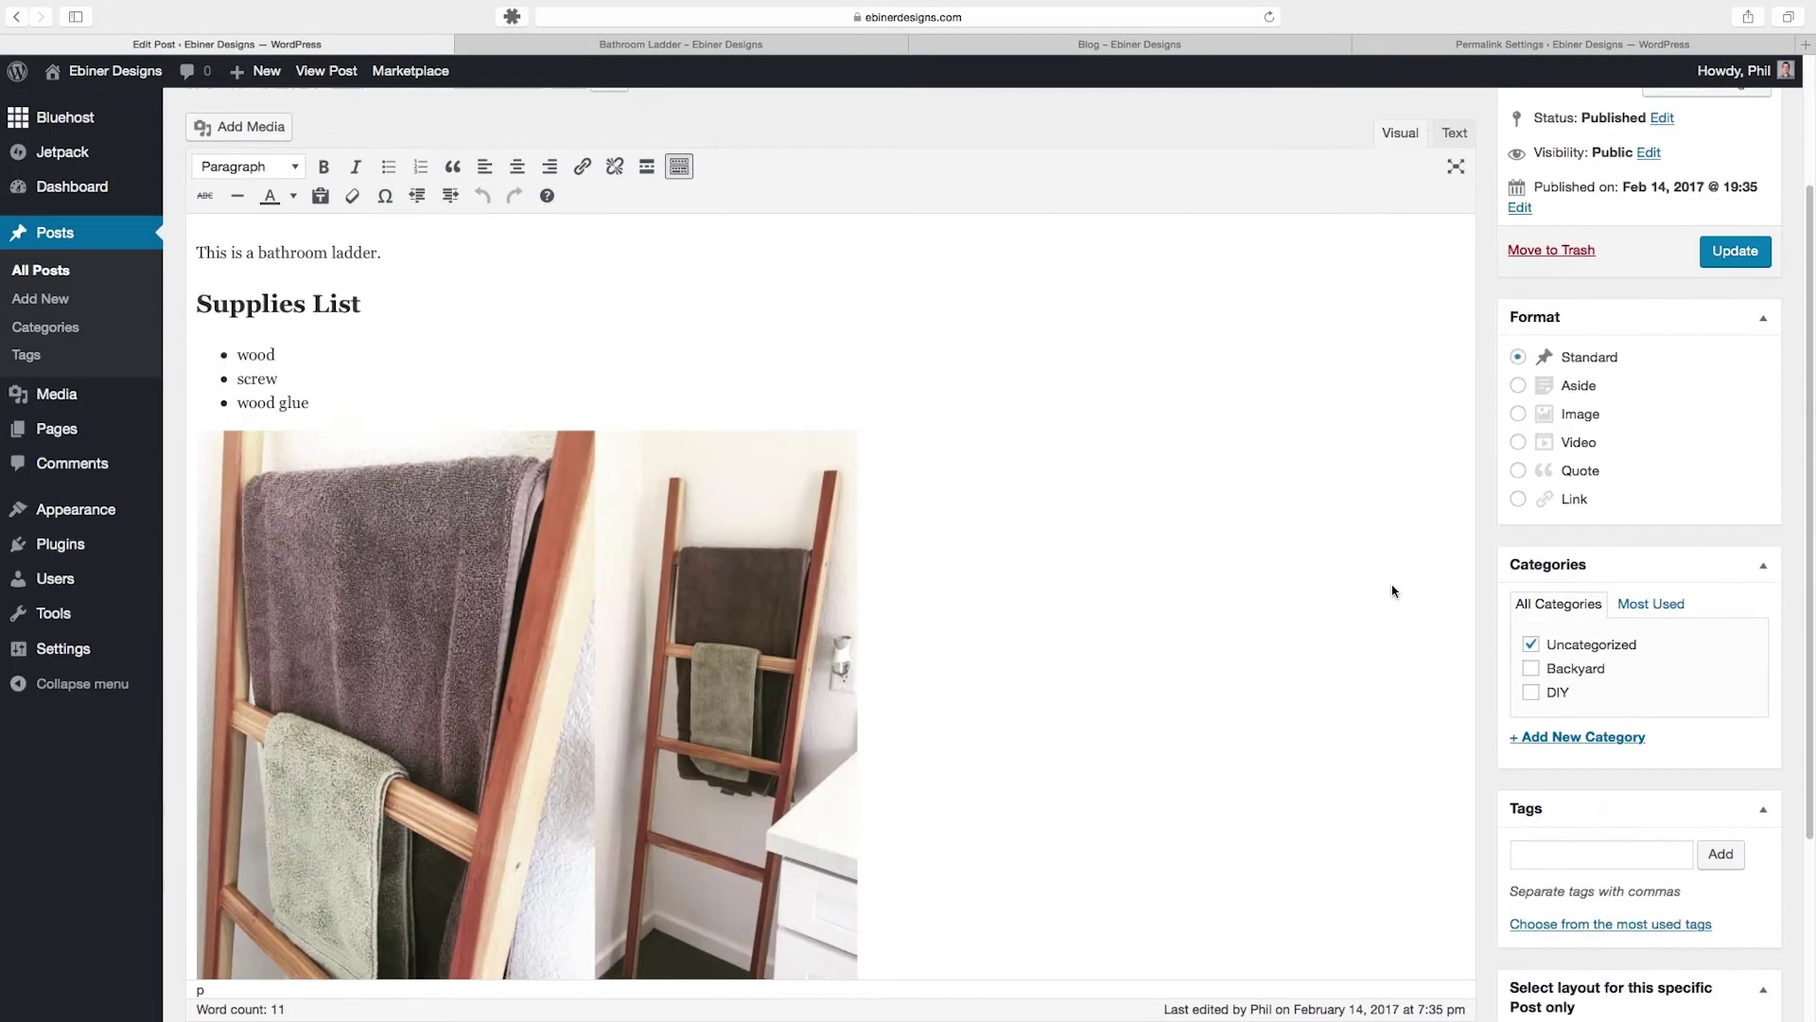
Step: Set Bathroom-Ladder.jpg from the Media Library as the post's featured image
scroll(1392, 591, down, 5)
scroll(1556, 615, down, 3)
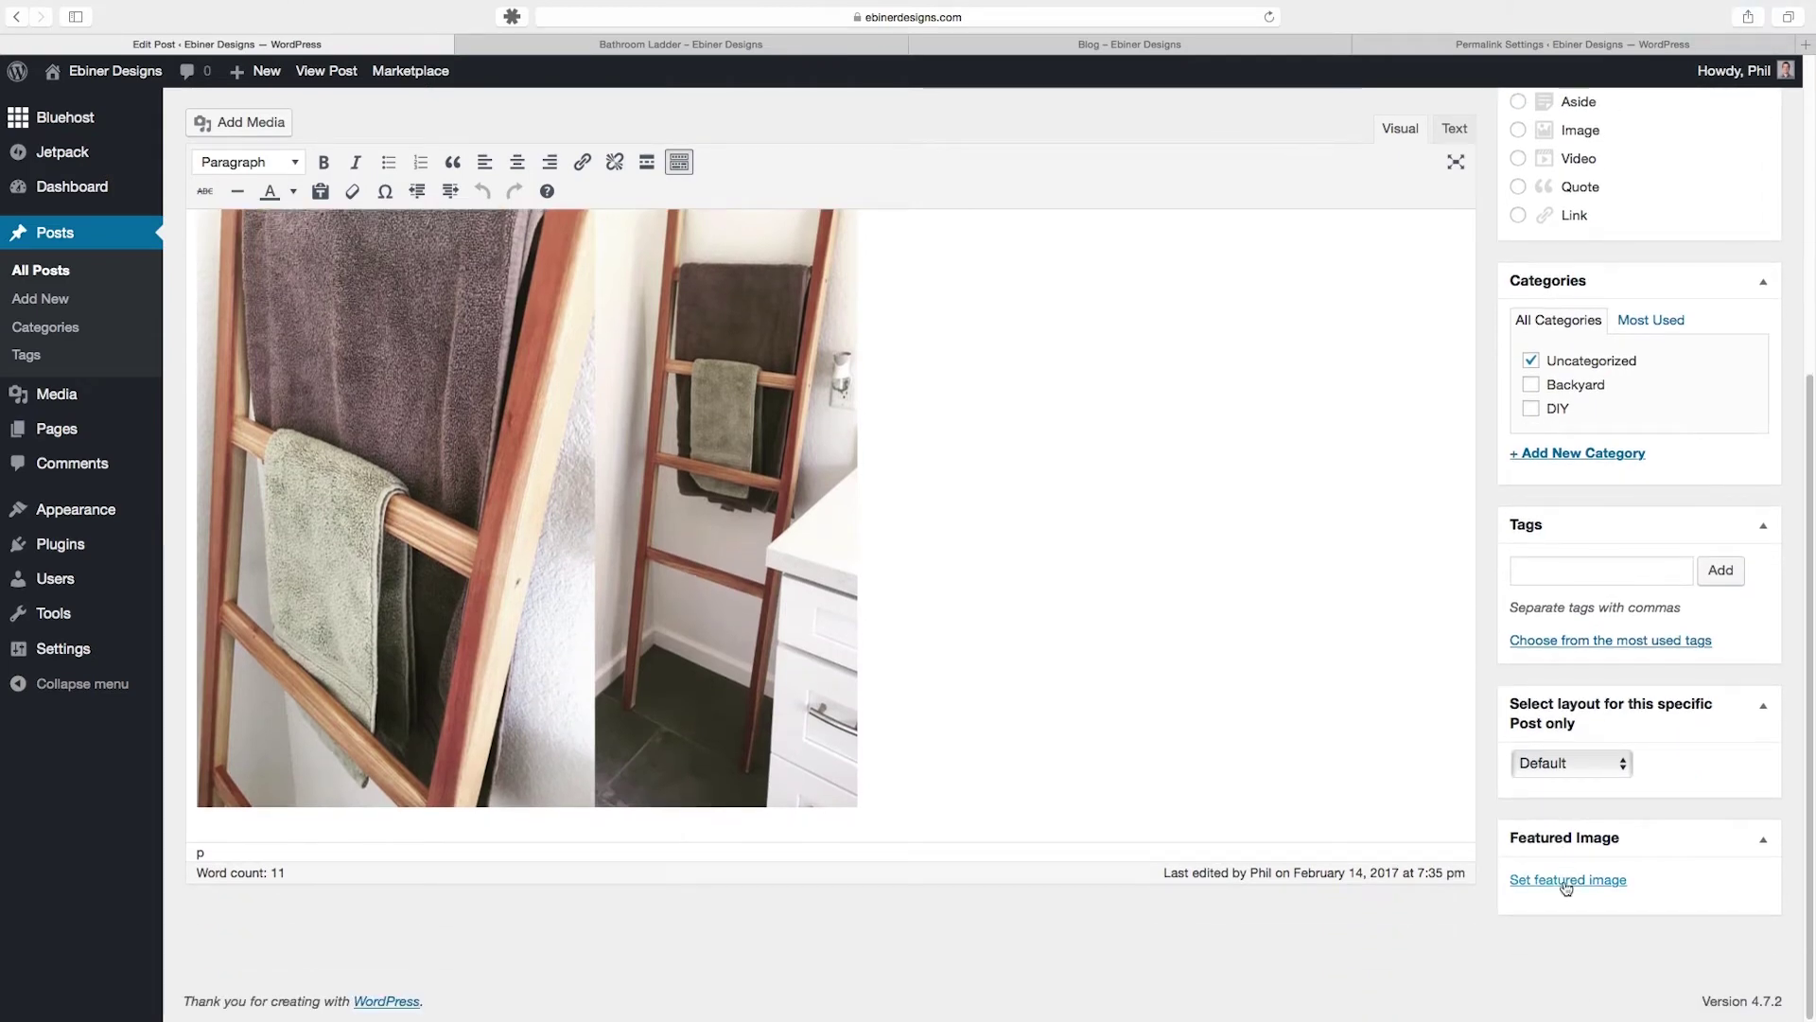
click(1566, 881)
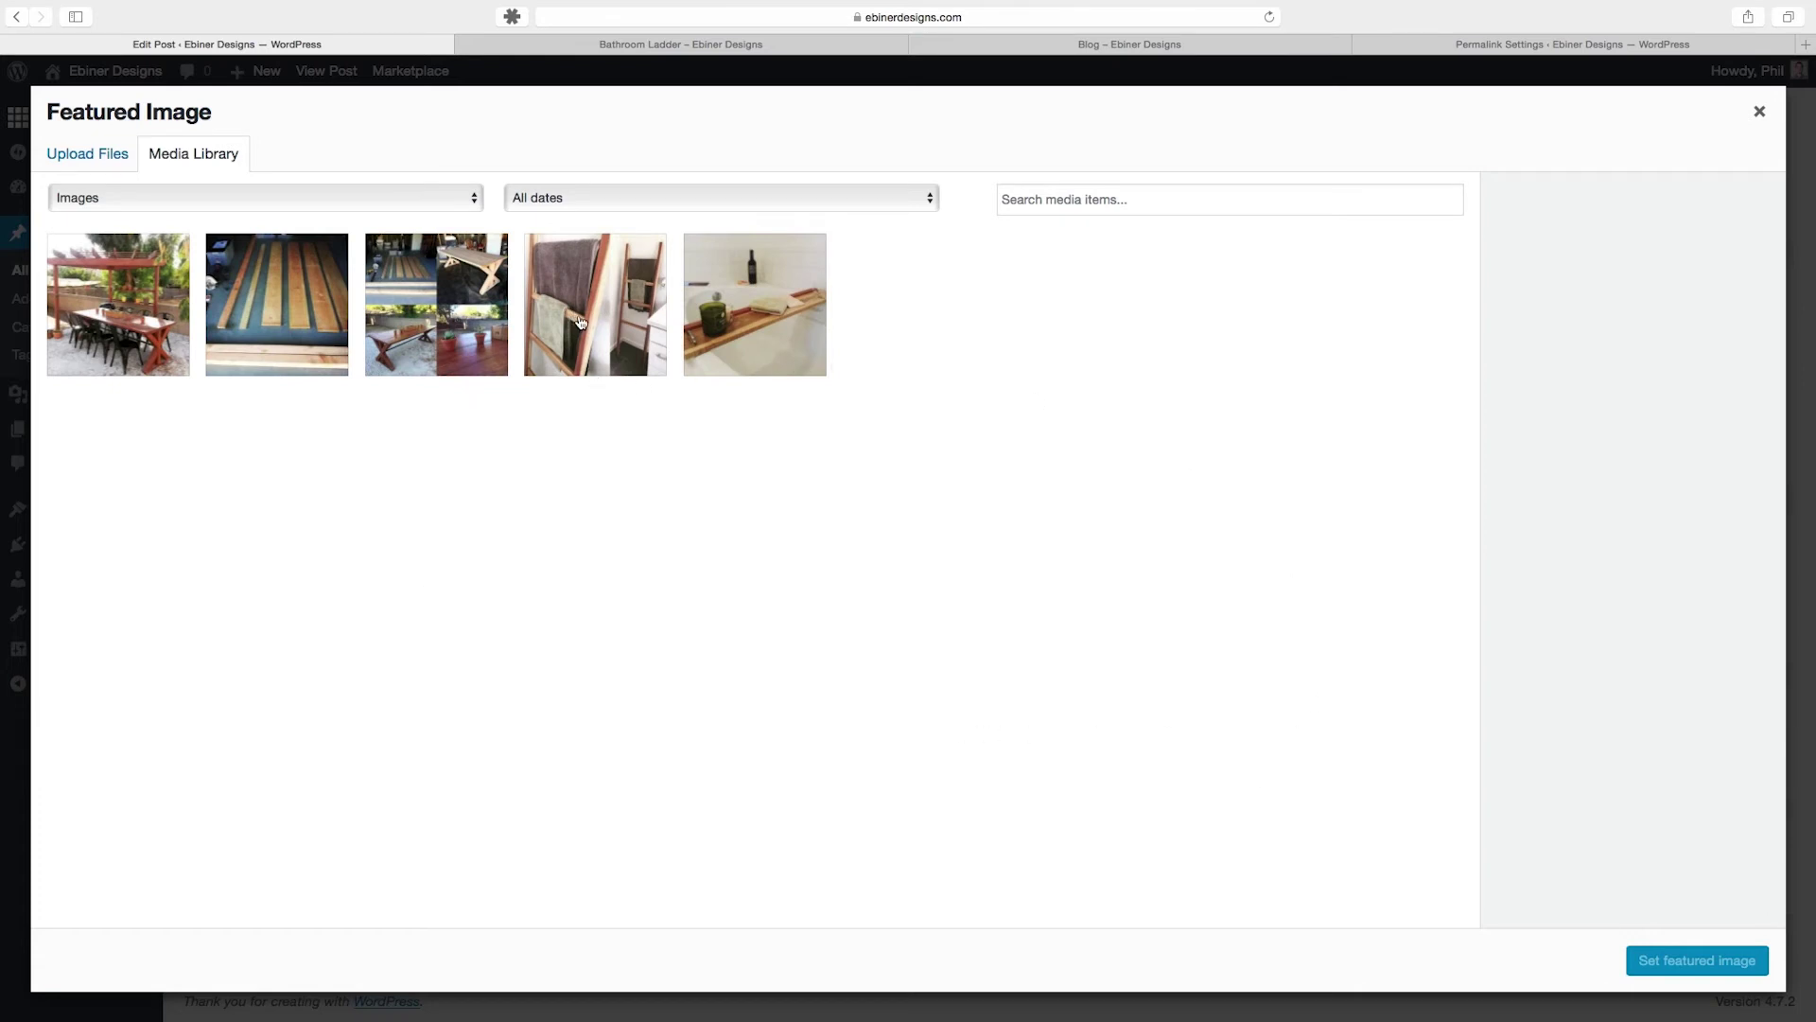
click(582, 286)
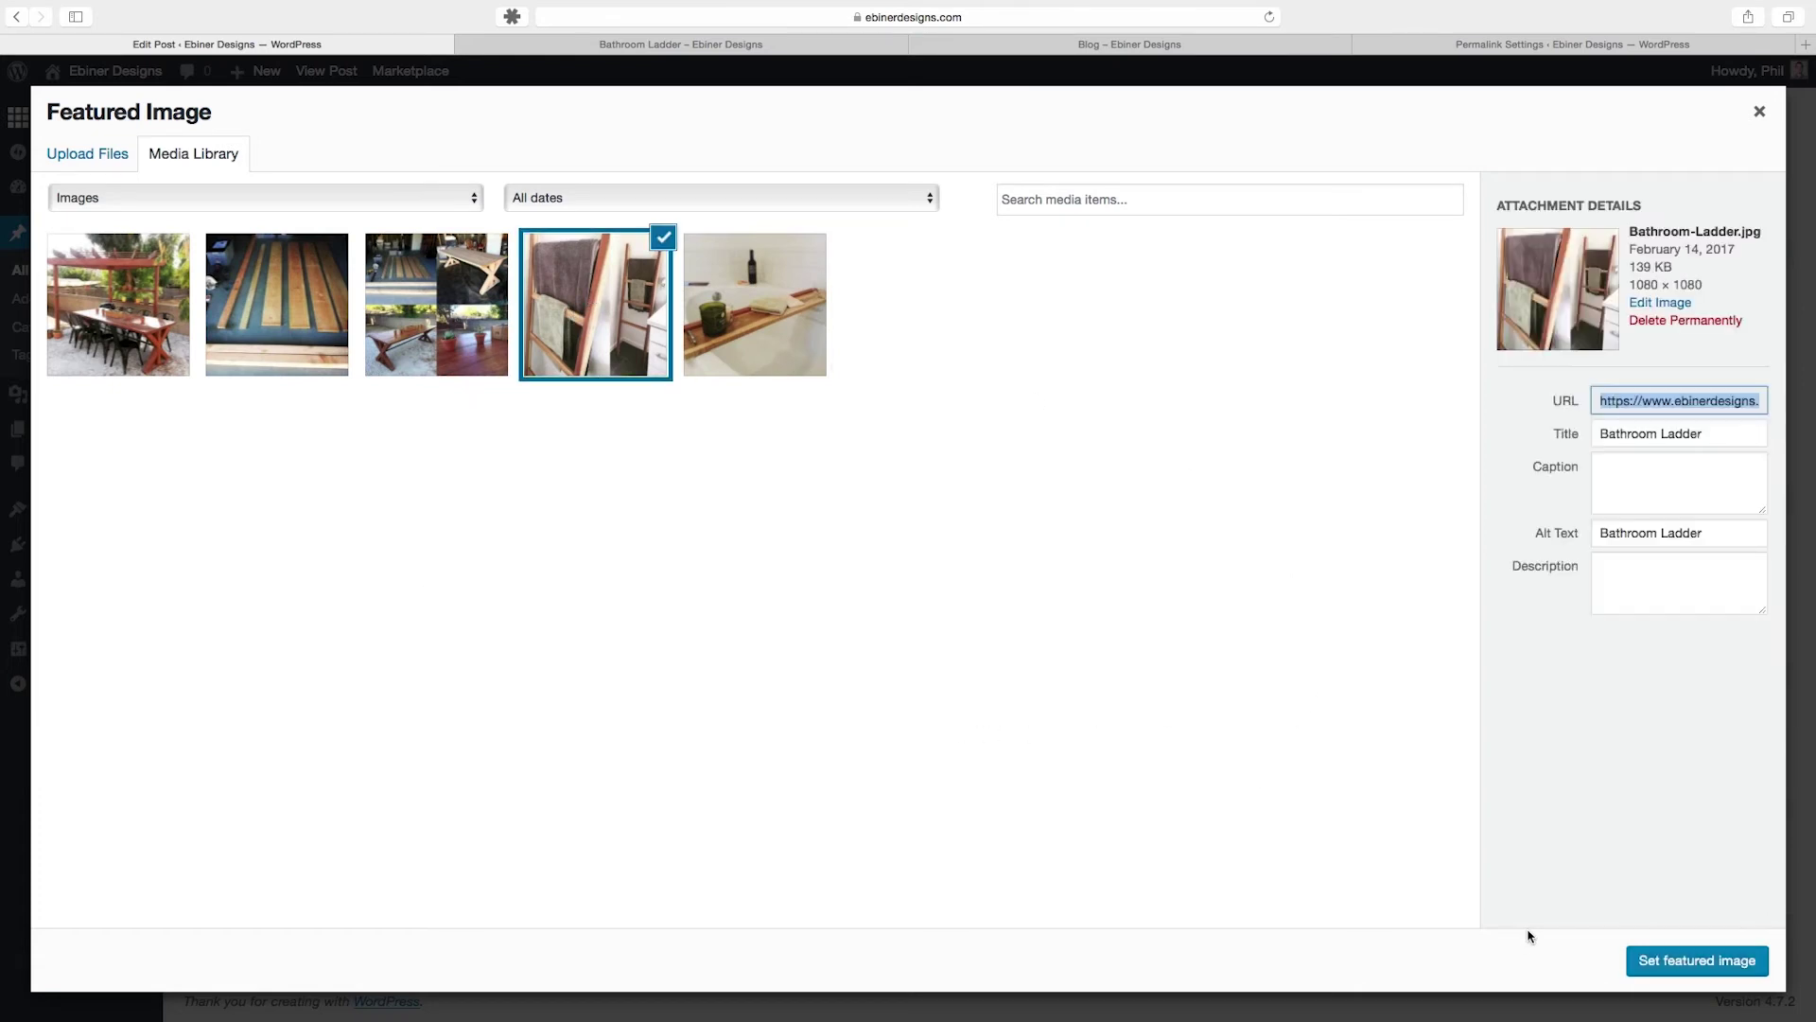
click(1696, 963)
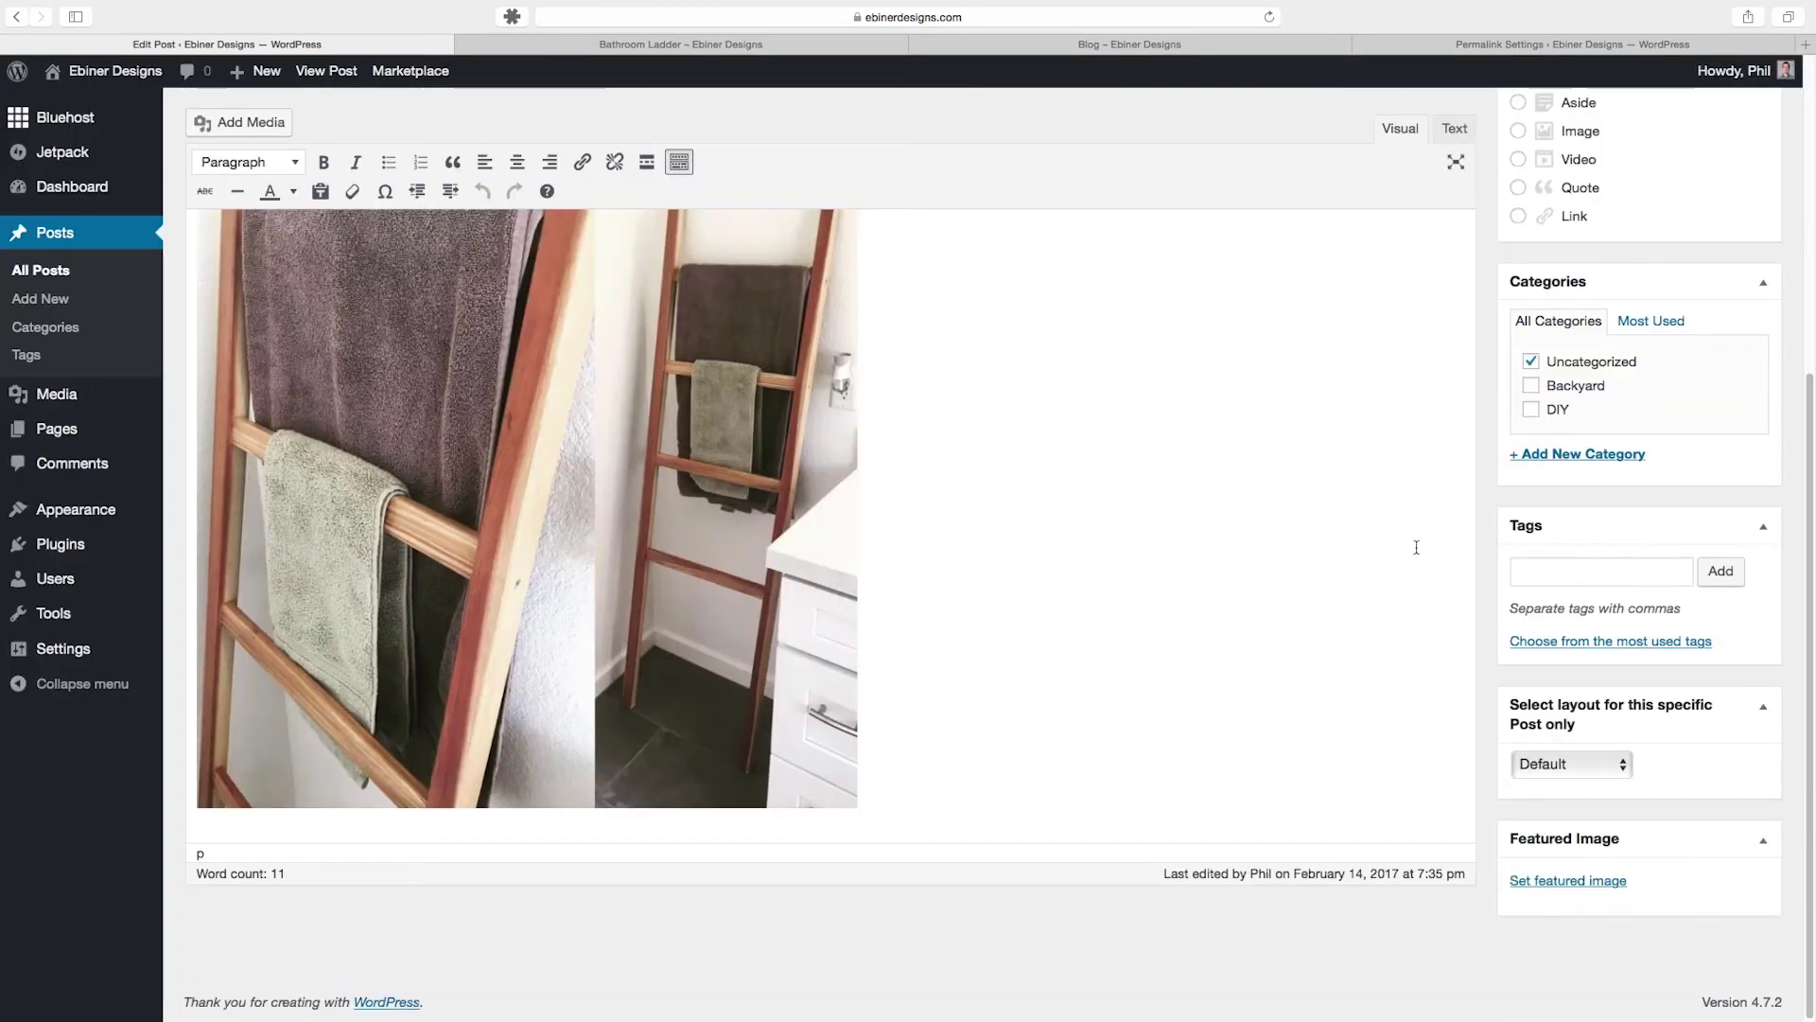
scroll(1633, 698, down, 5)
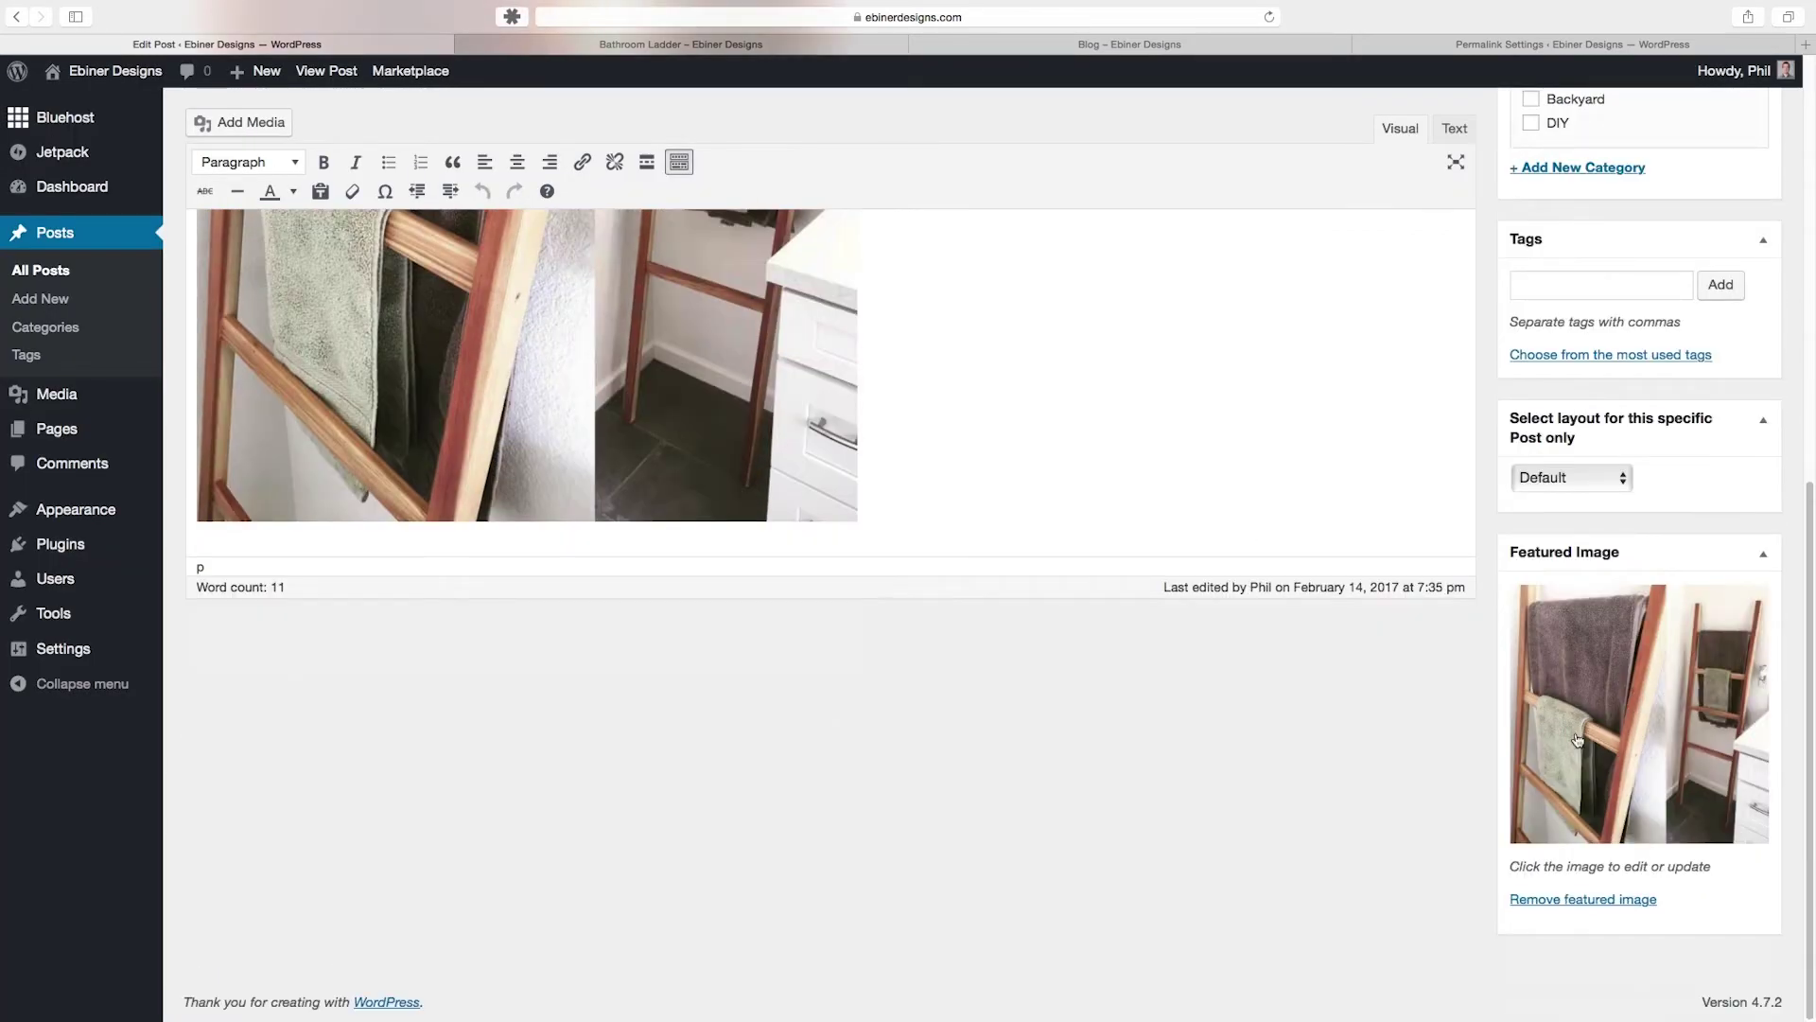
scroll(1576, 651, up, 5)
scroll(1576, 651, up, 2)
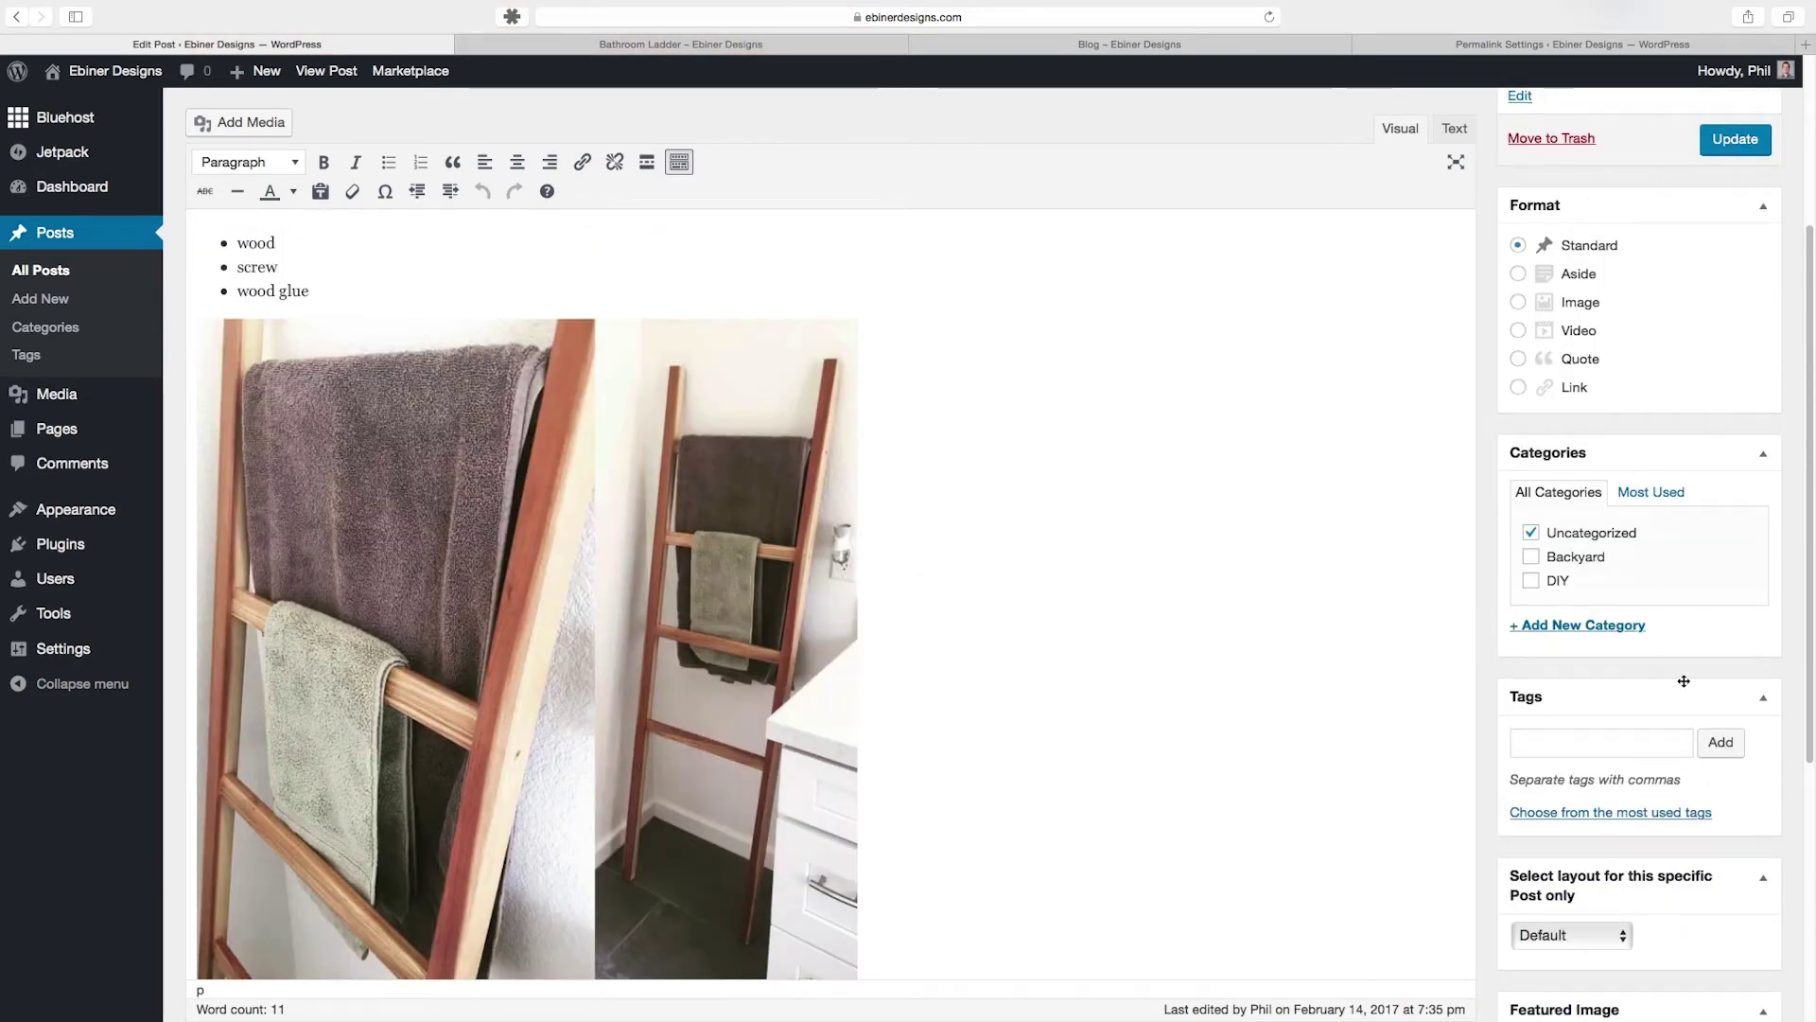
scroll(1669, 861, down, 3)
scroll(1664, 890, up, 8)
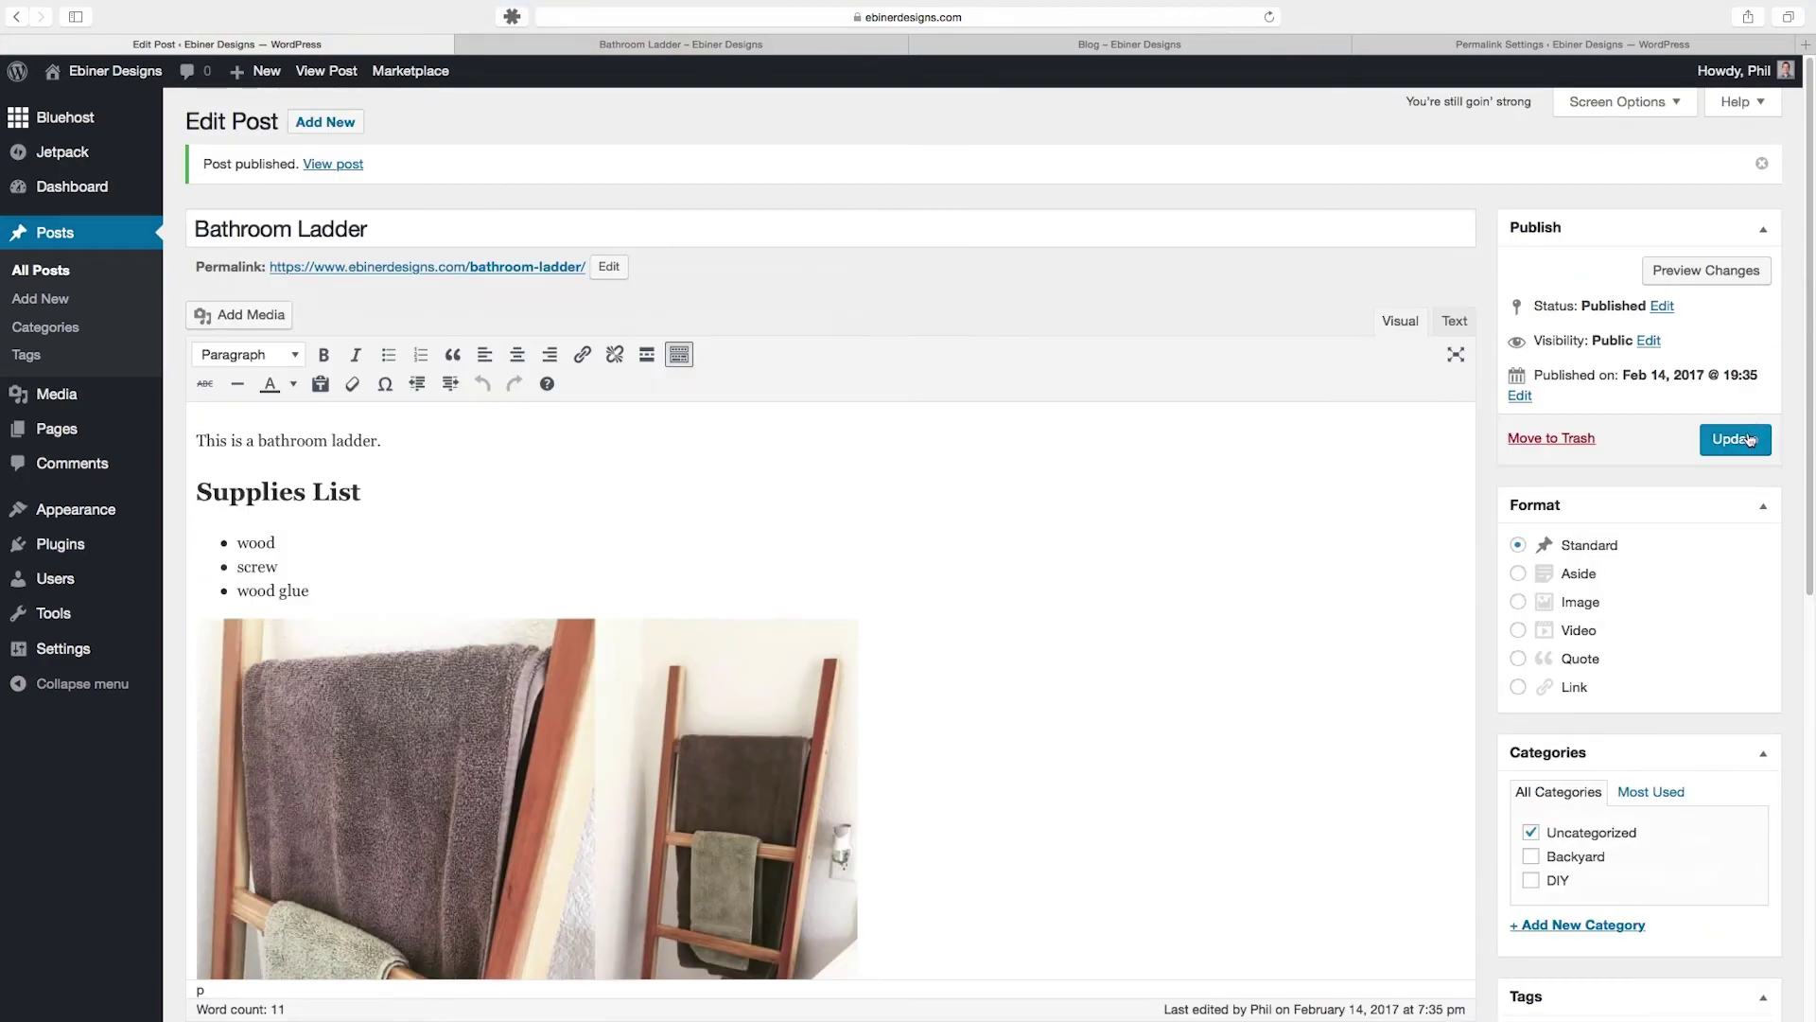
Step: Update the post and reload the live Bathroom Ladder page to check the changes
click(1750, 438)
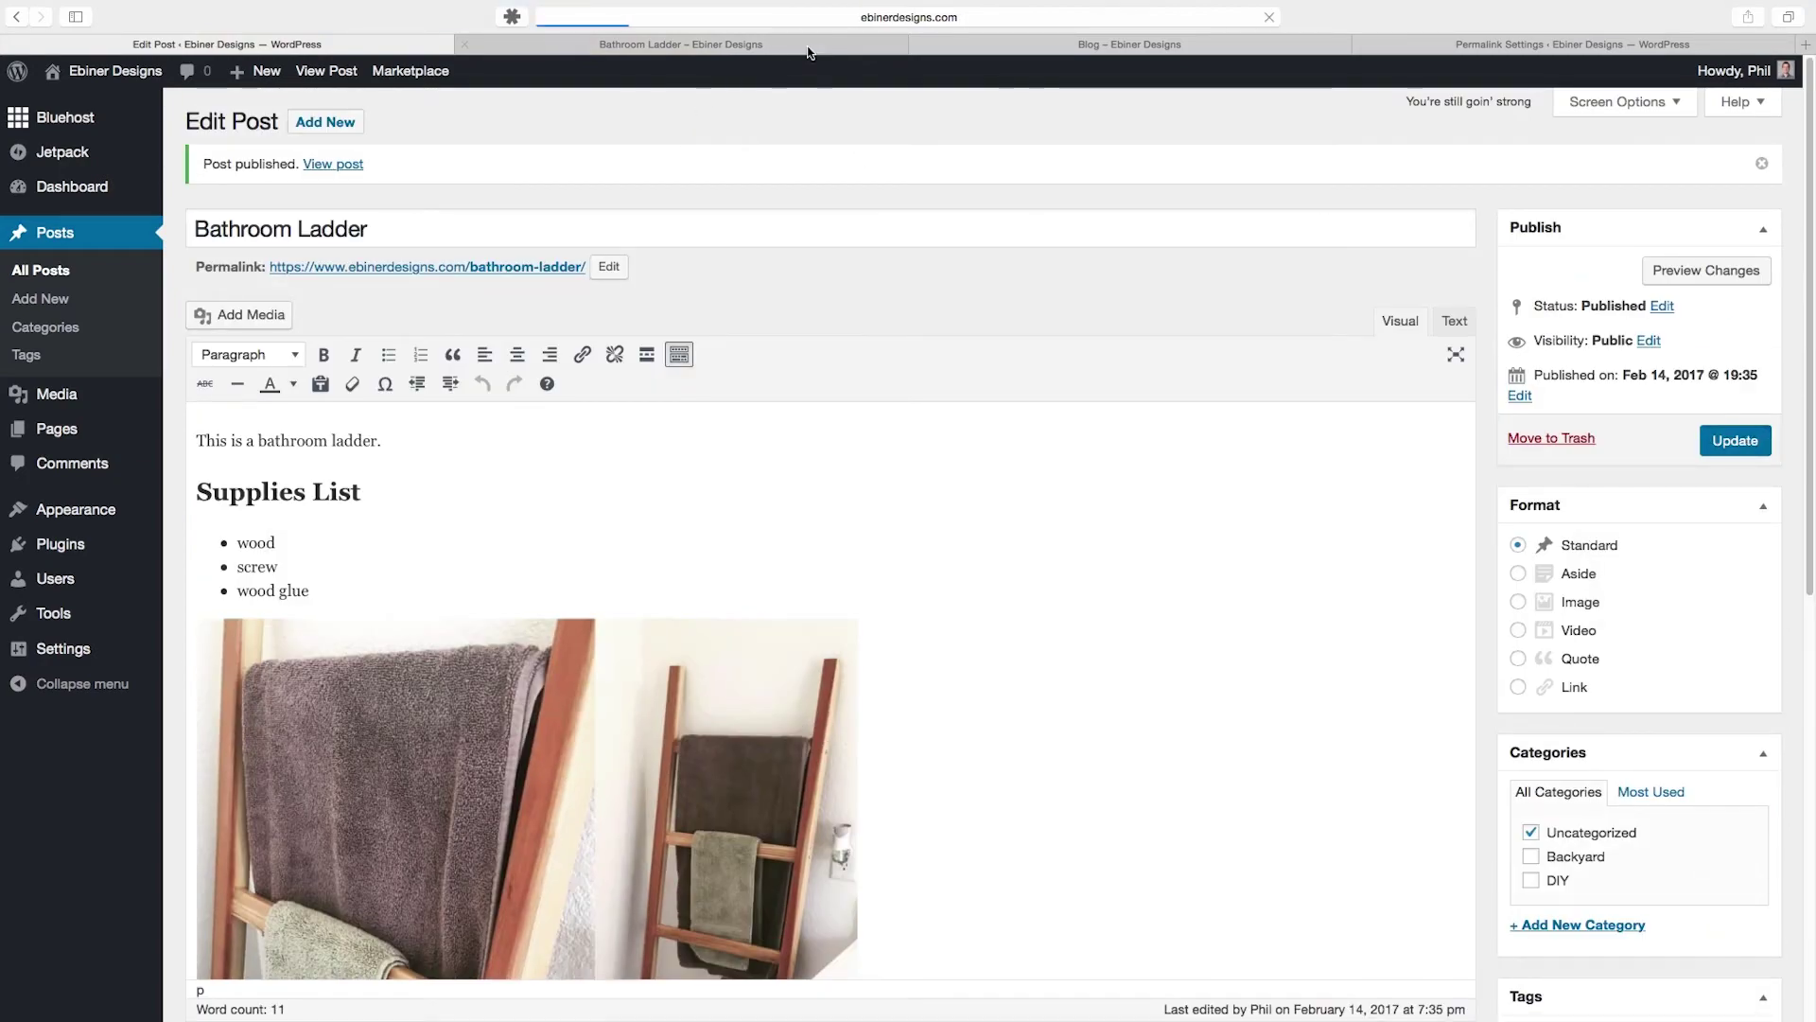
click(776, 44)
click(821, 19)
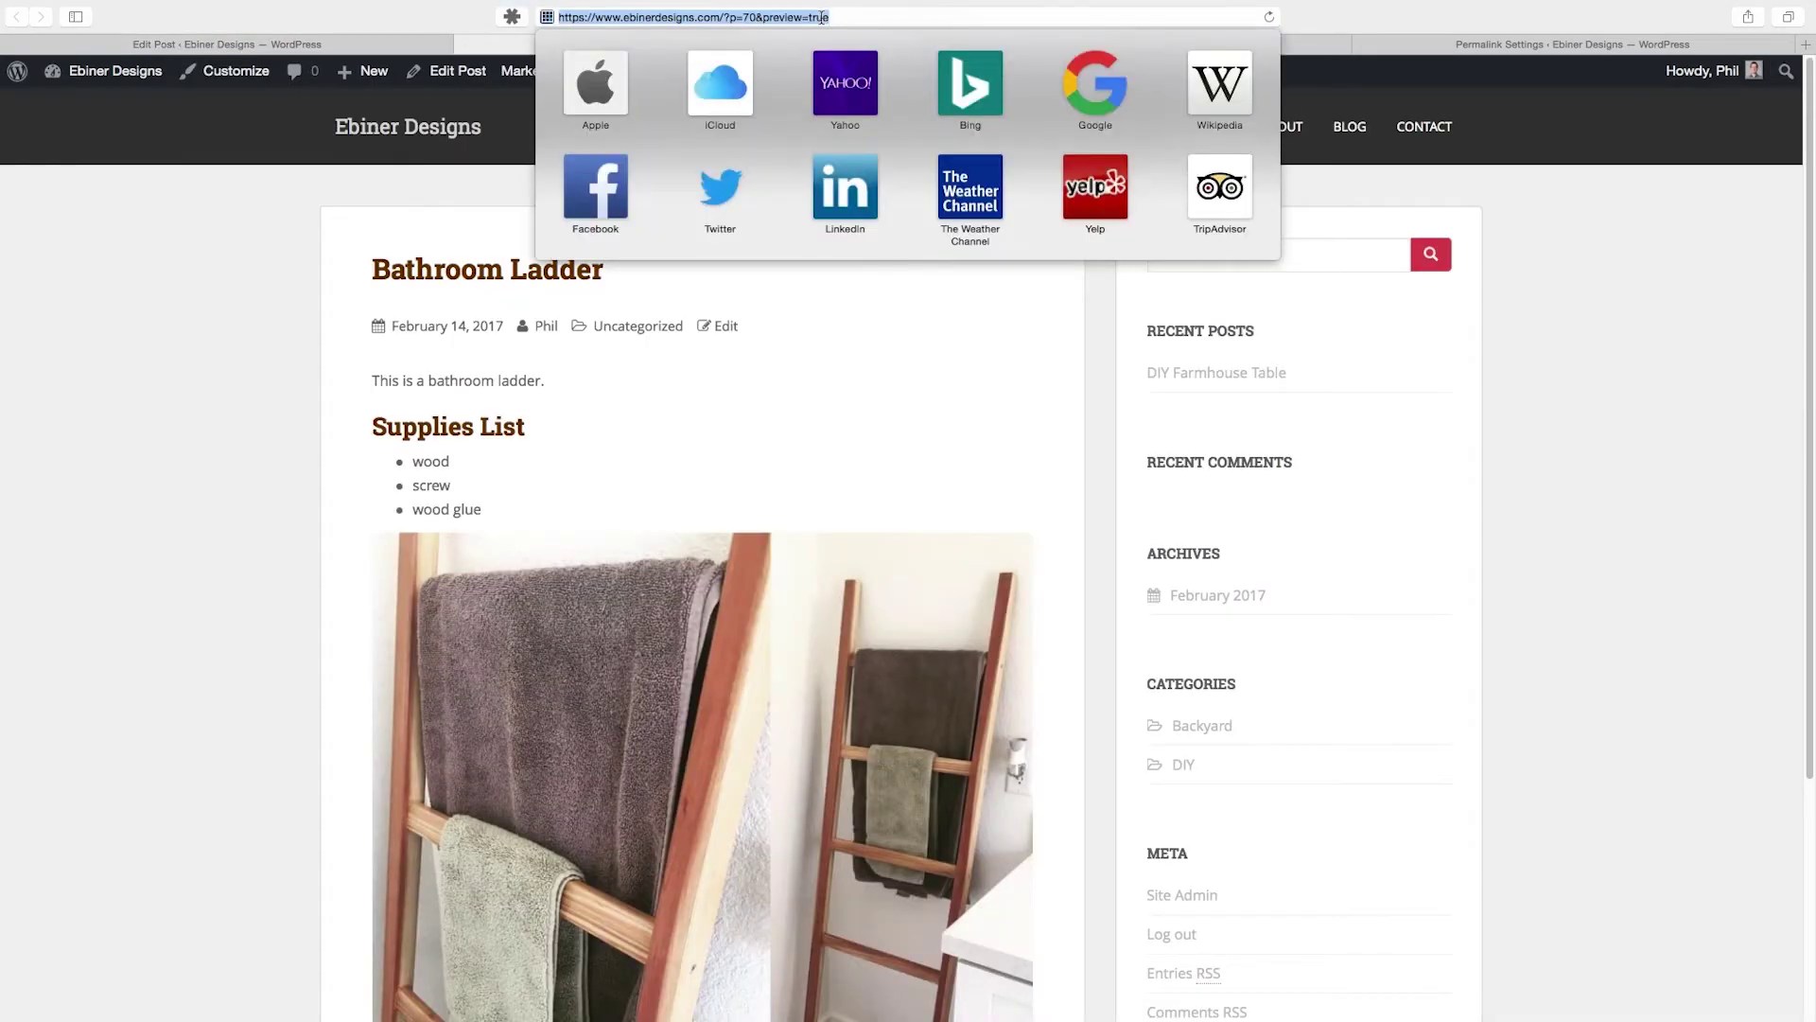
key(Return)
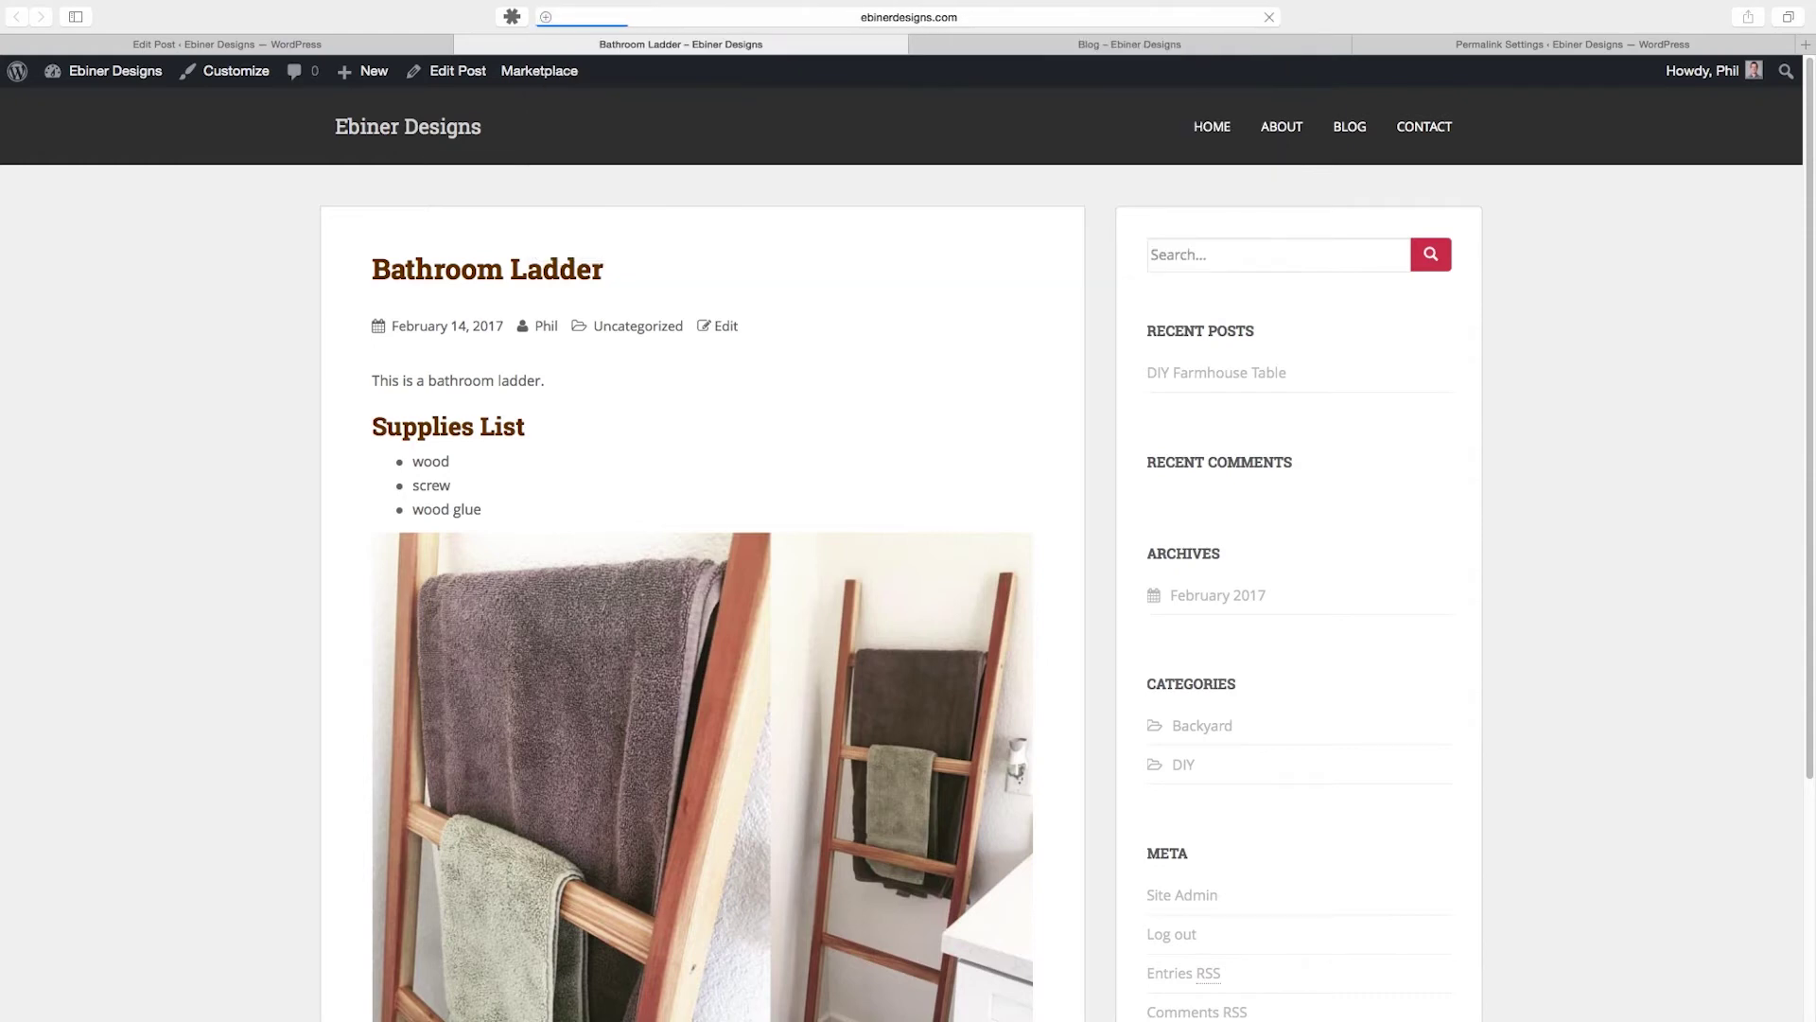
scroll(1125, 263, down, 3)
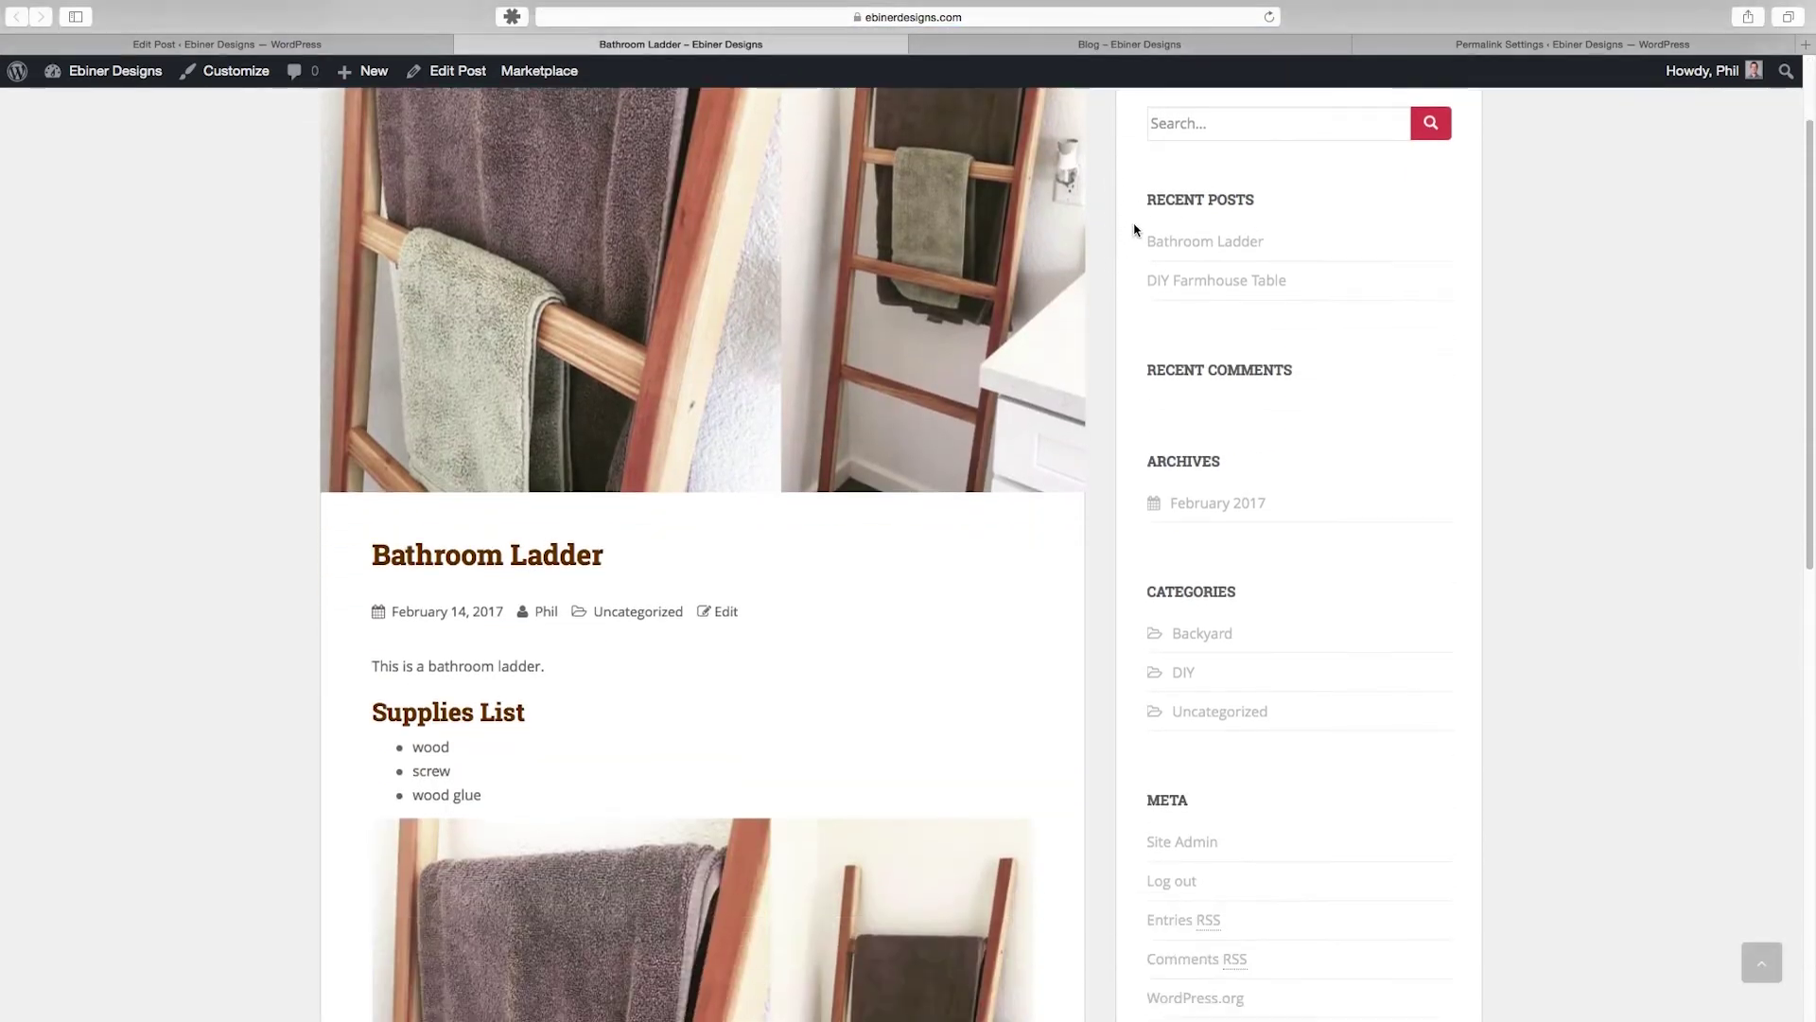
scroll(795, 437, up, 3)
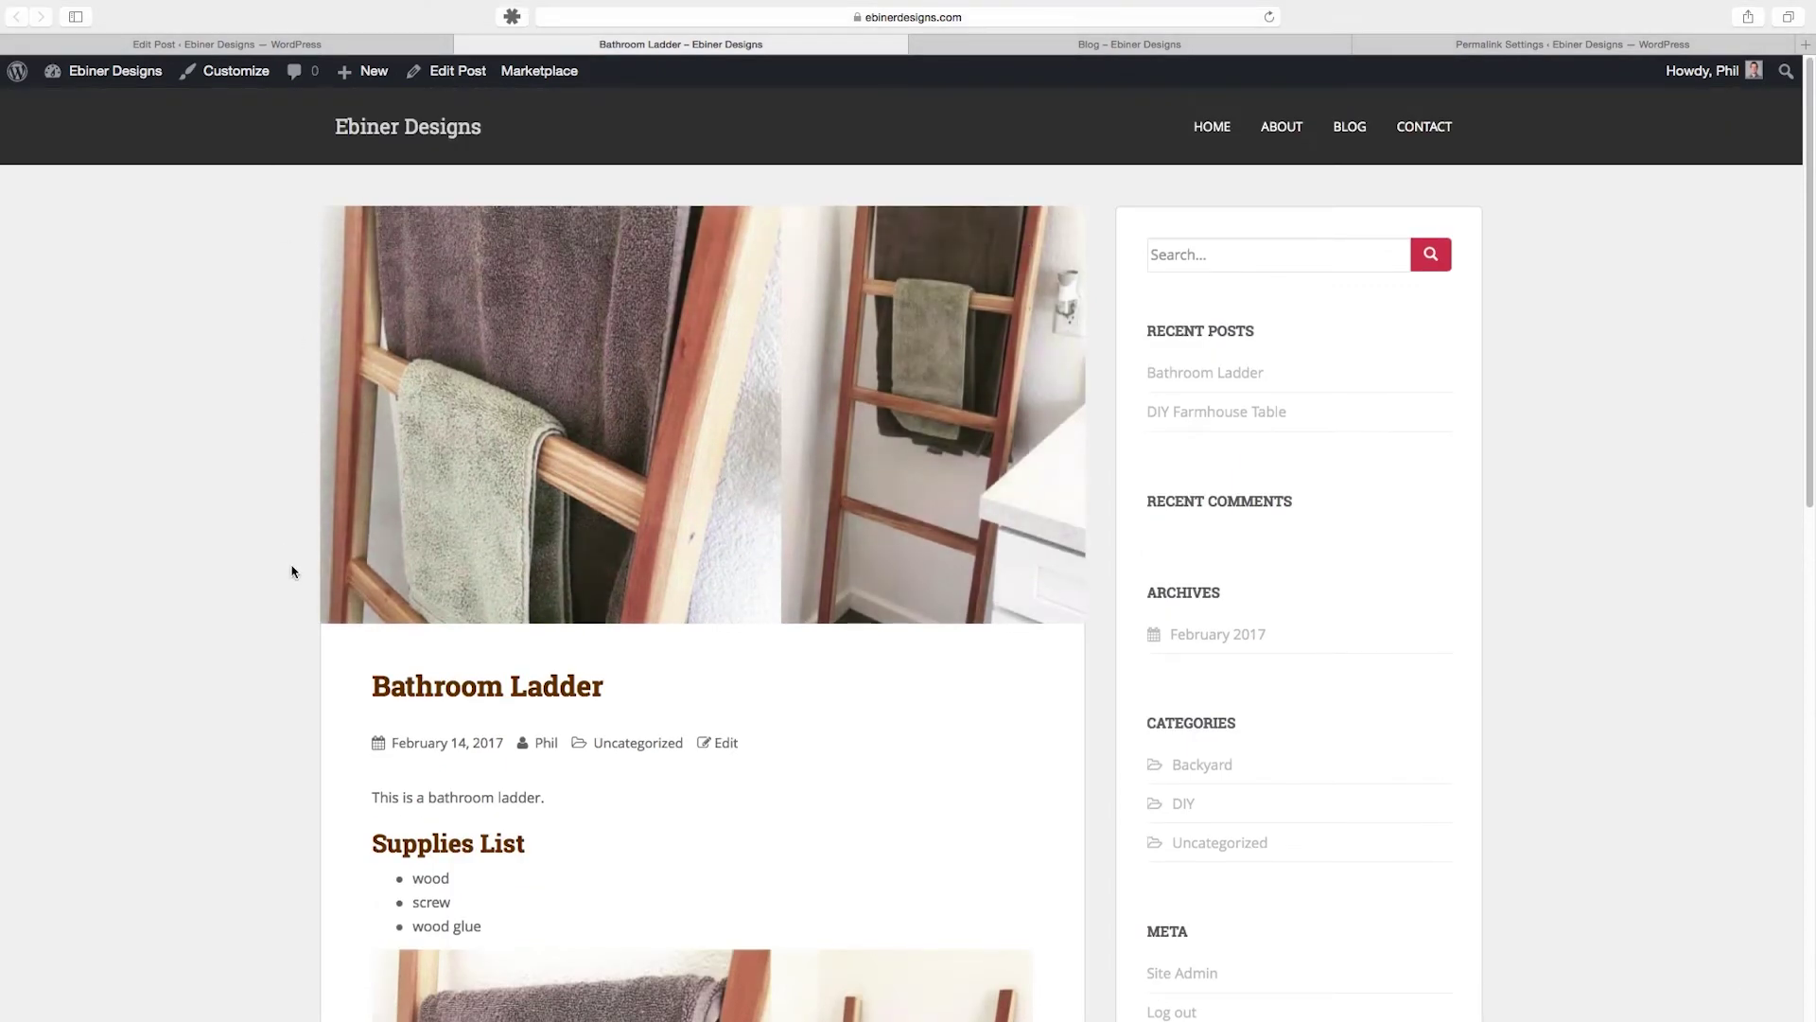
Step: Reload the blog listing and open the Bathroom Ladder post from it
click(1175, 44)
click(1350, 125)
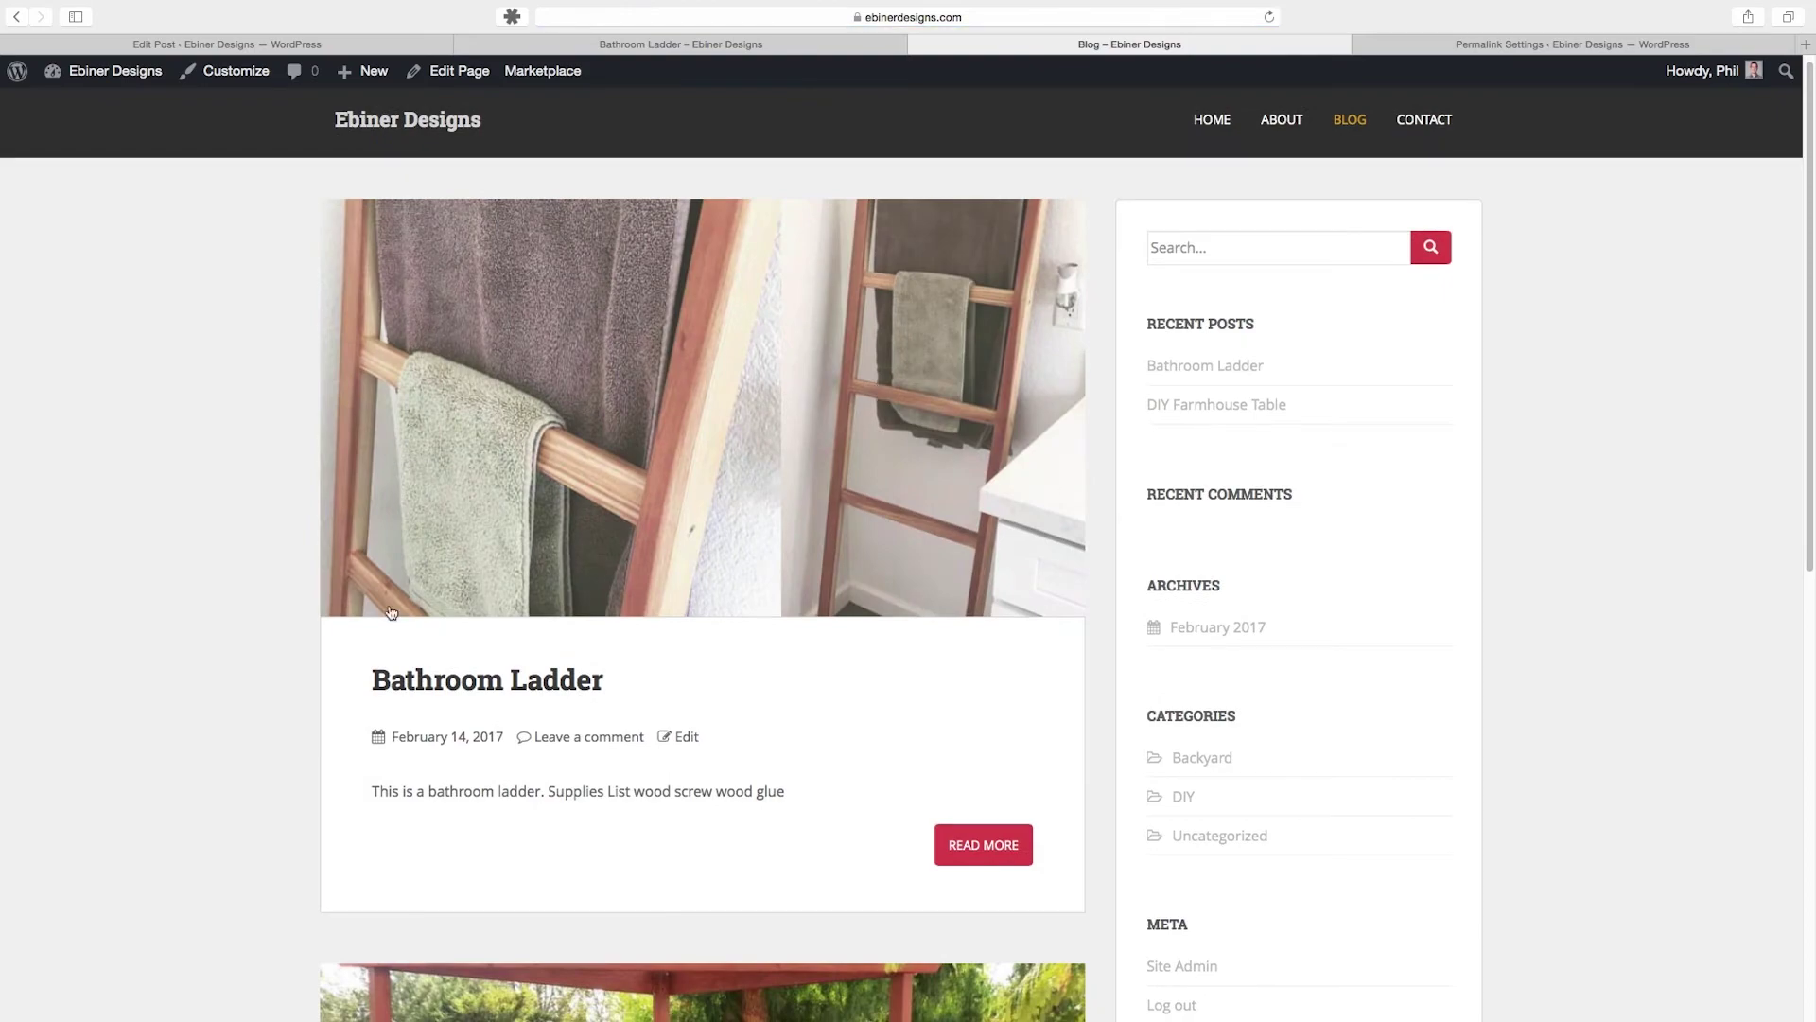
scroll(1042, 563, down, 10)
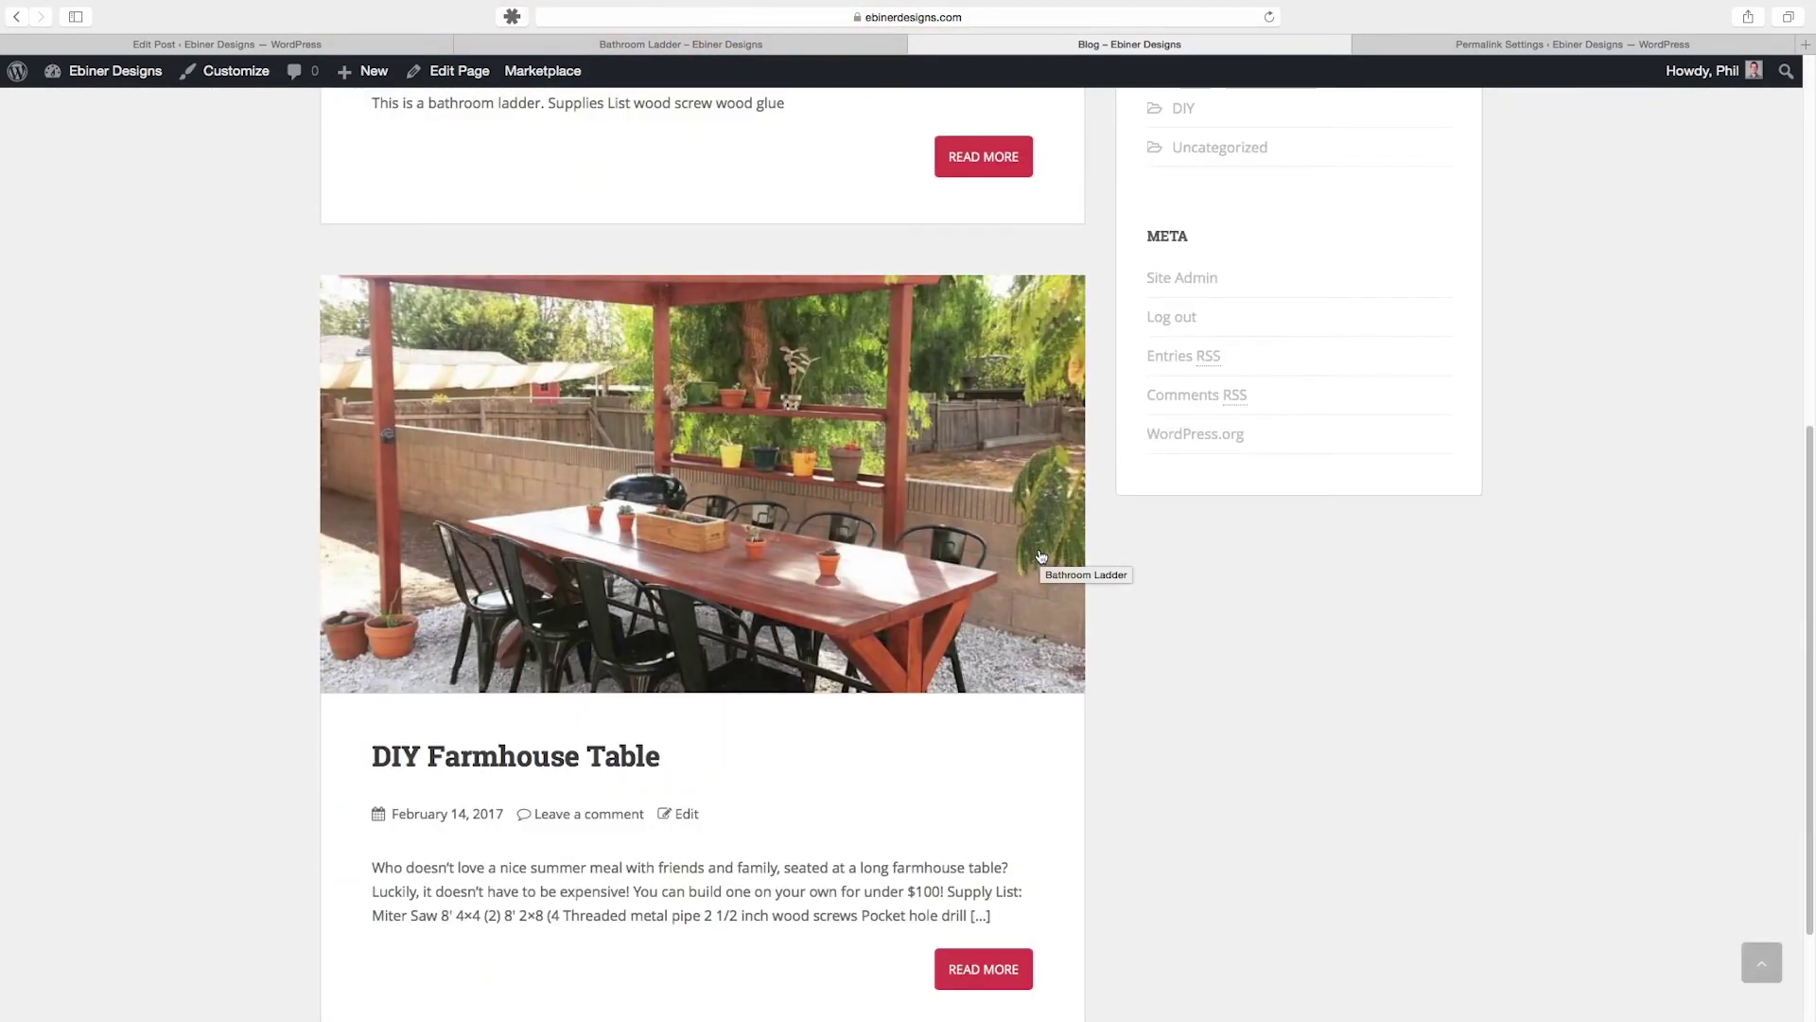
scroll(1041, 556, up, 10)
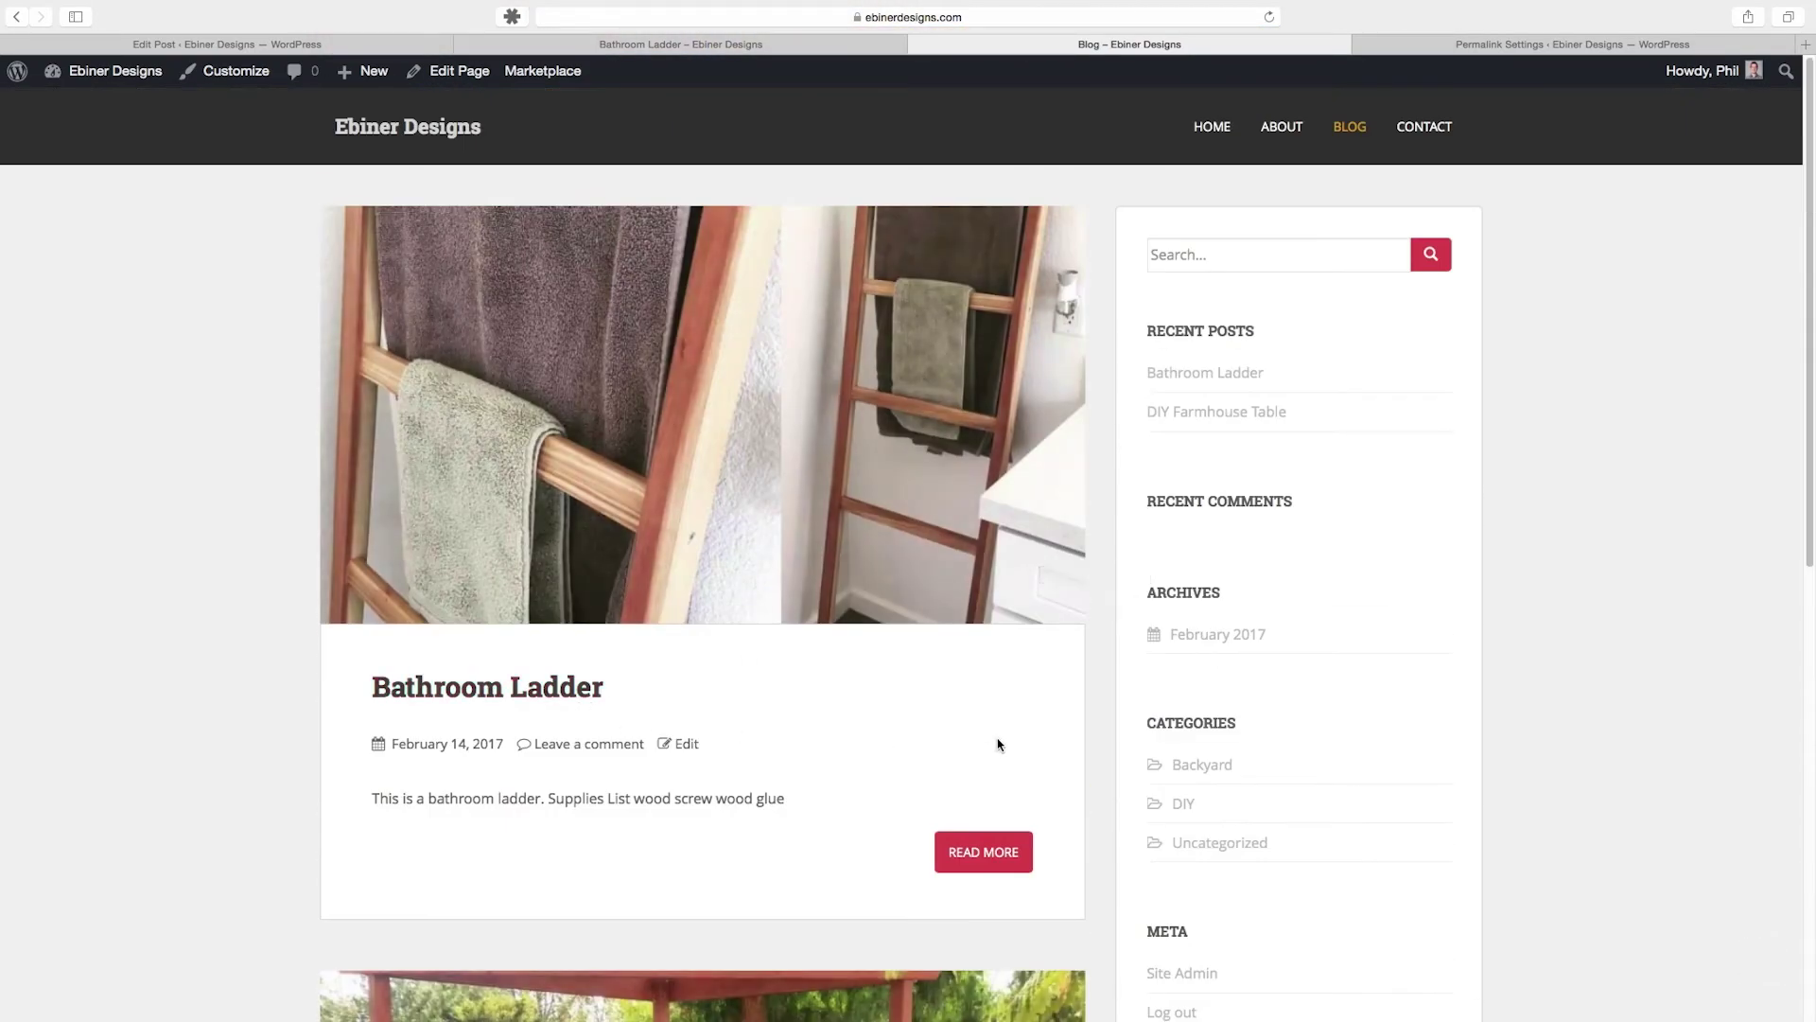
click(533, 697)
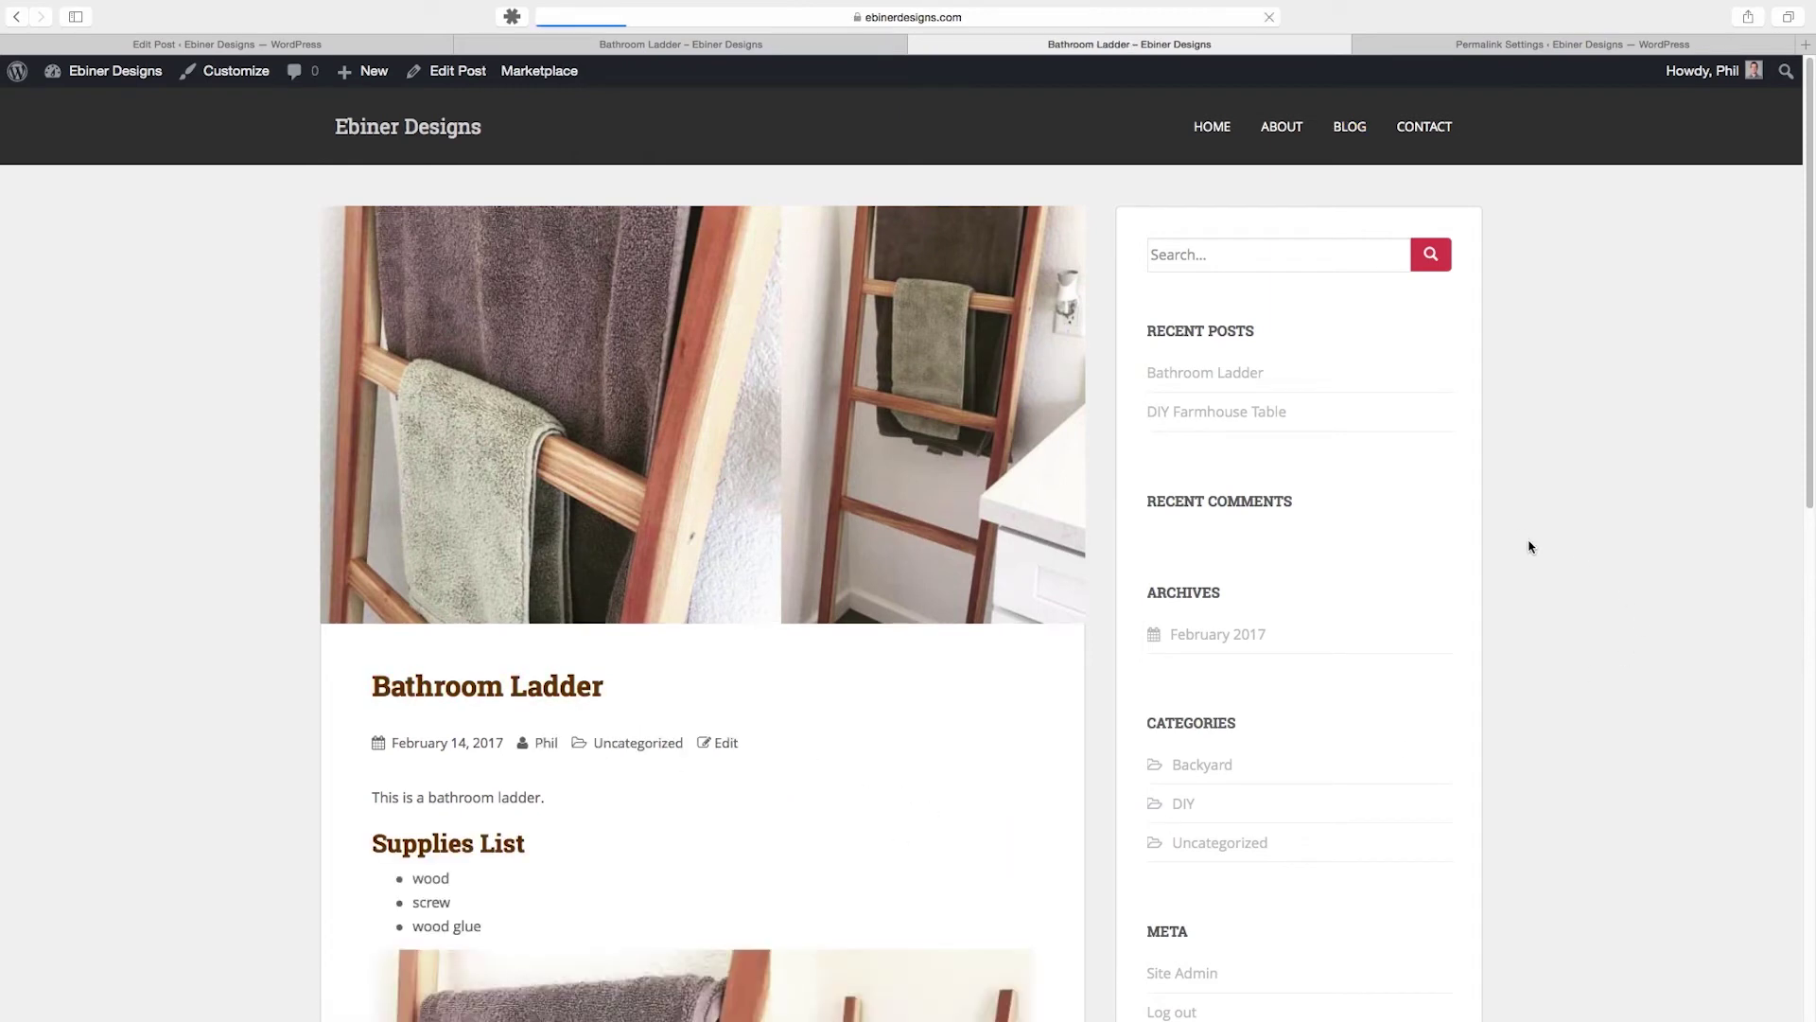
scroll(1573, 470, down, 10)
scroll(1573, 470, up, 5)
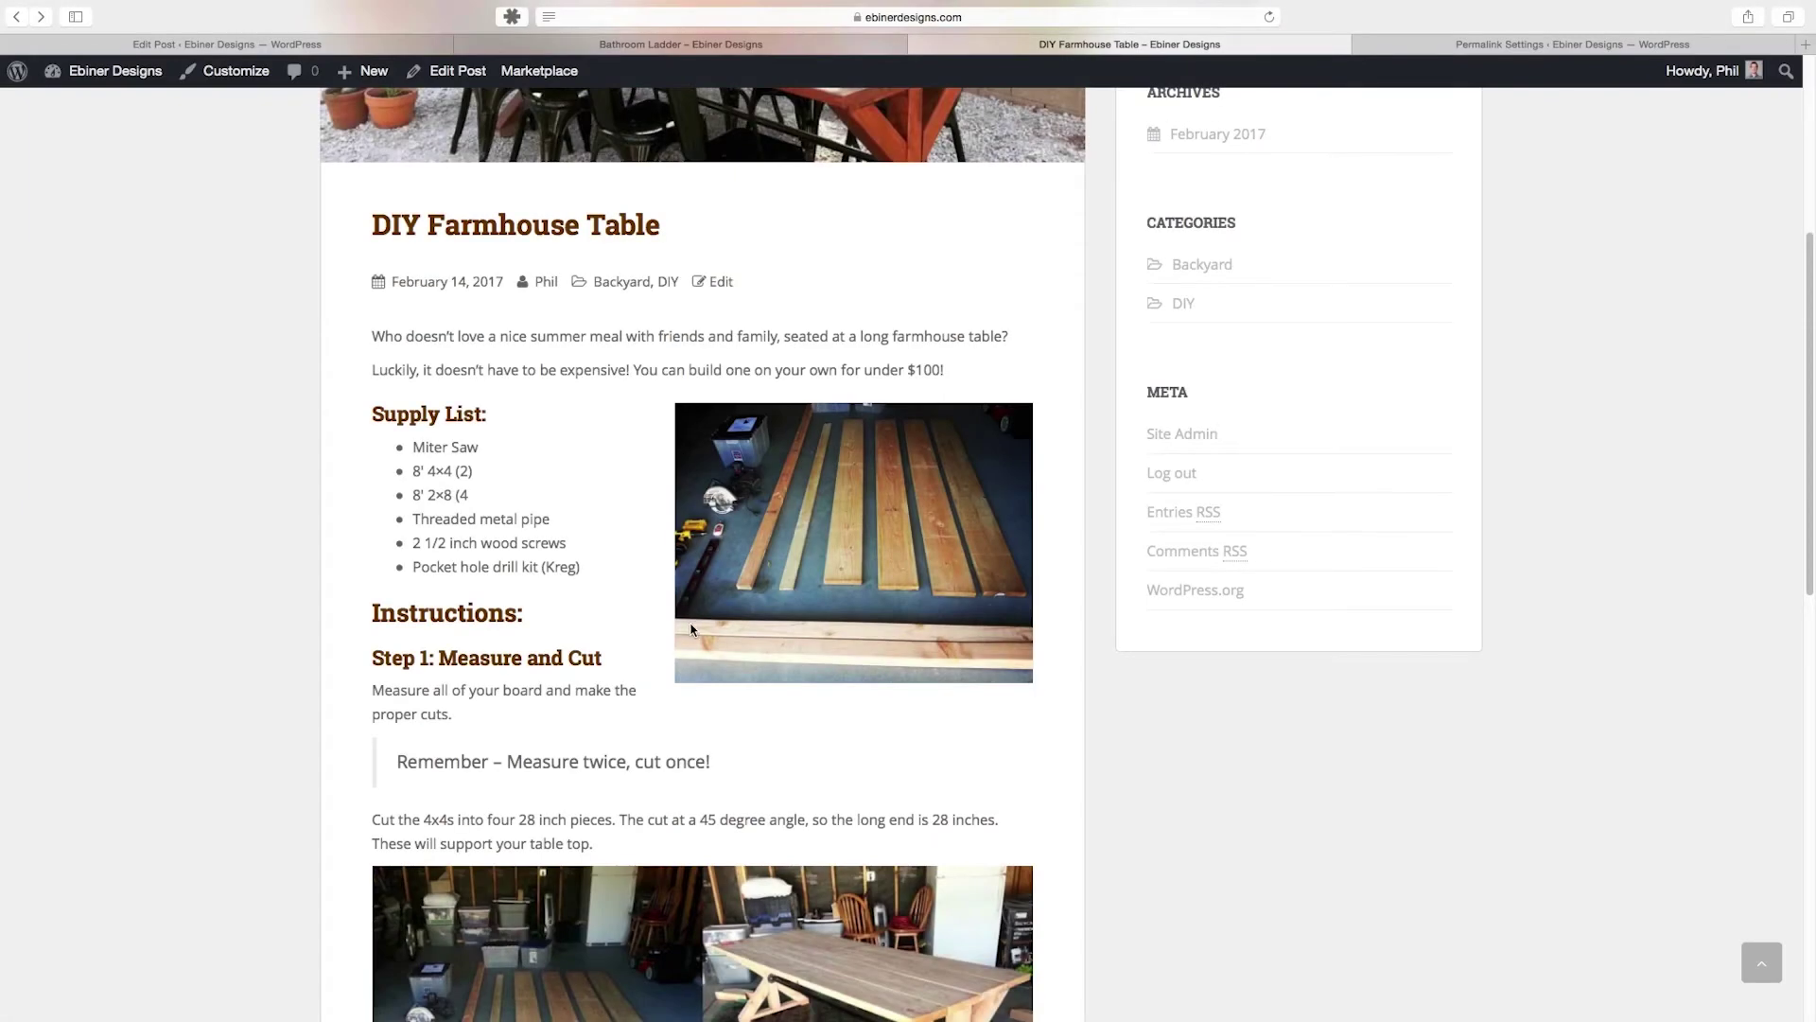
Step: Right-align the ladder photo, shrink it to about 381 × 381, and place it beside Supplies List
click(189, 45)
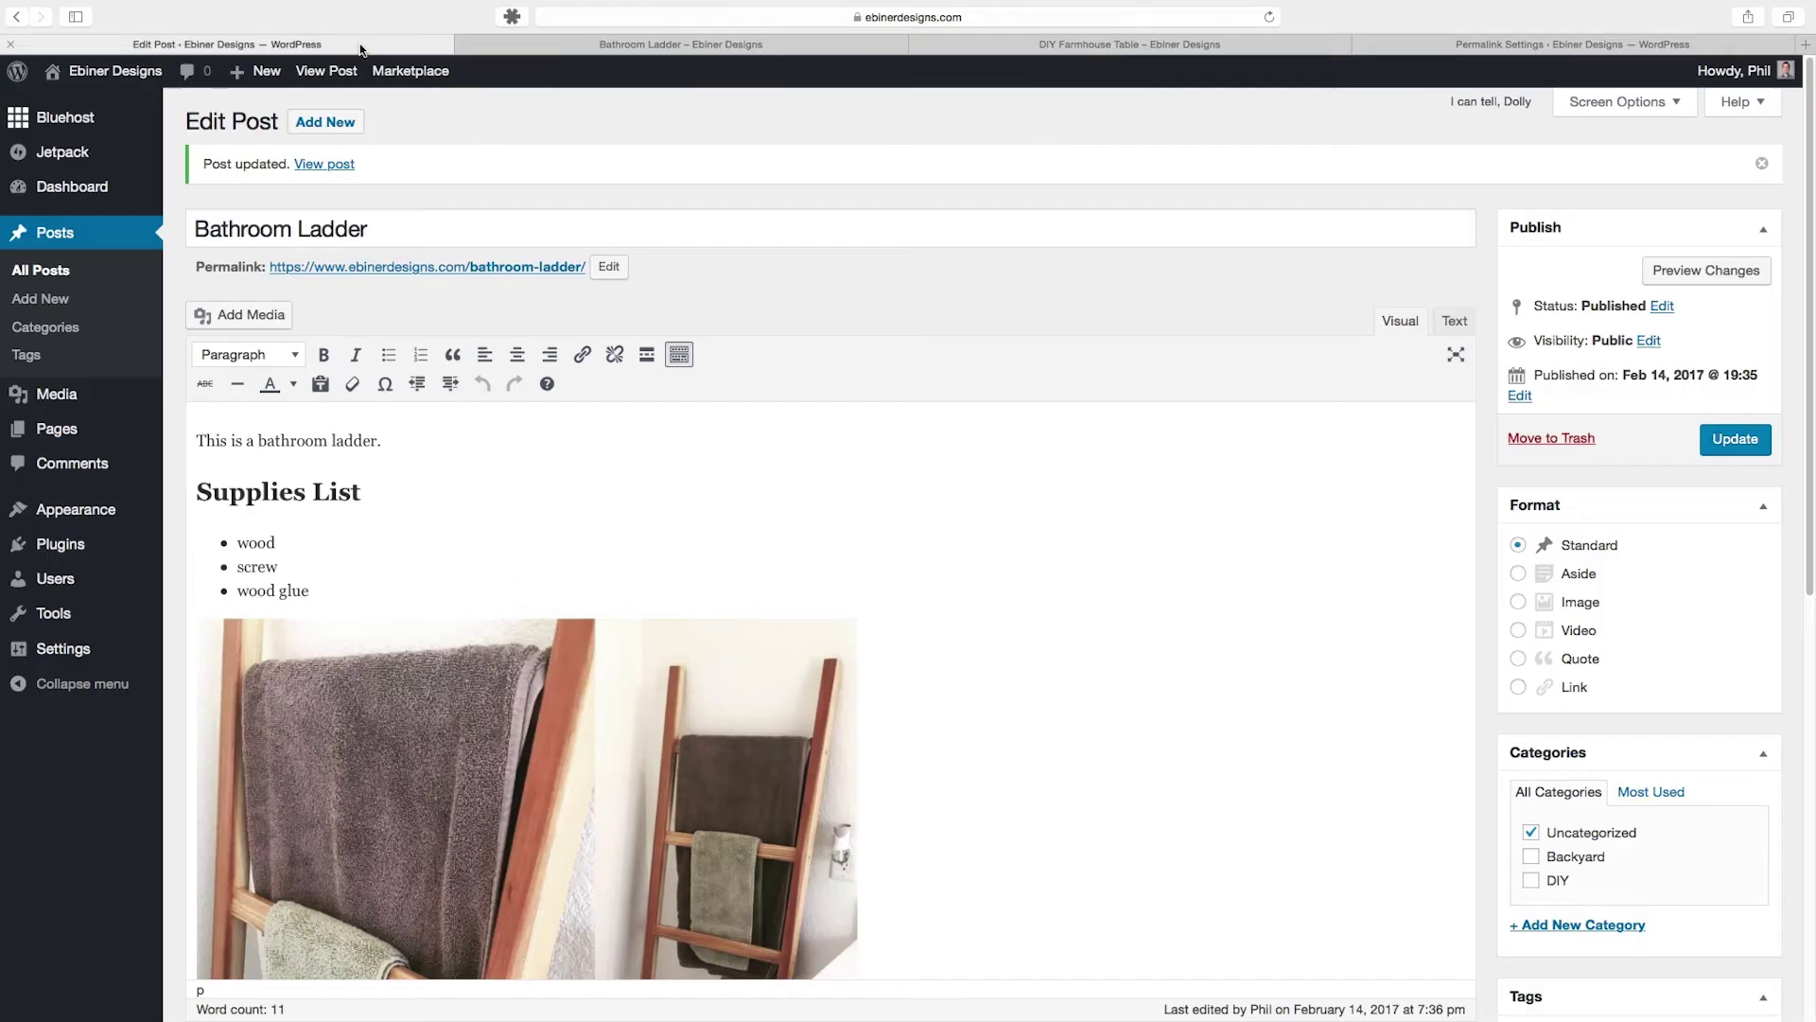
scroll(619, 622, down, 4)
click(619, 622)
scroll(568, 568, up, 4)
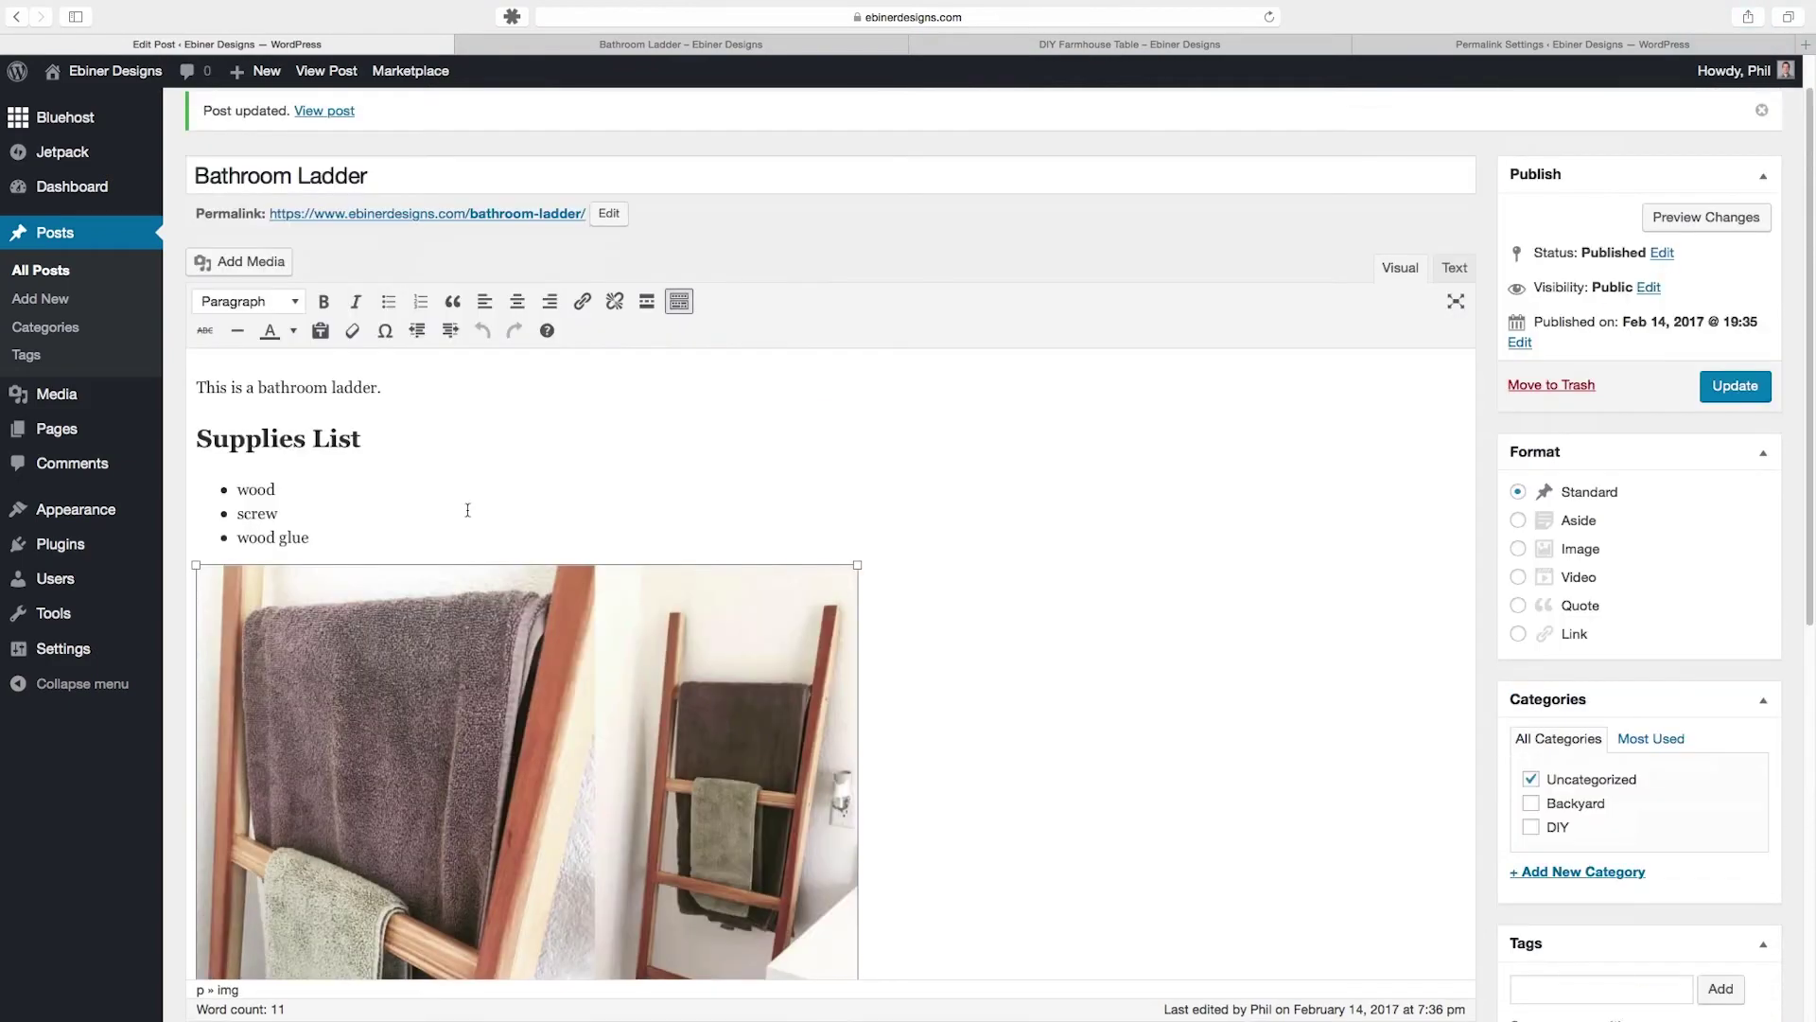
click(511, 538)
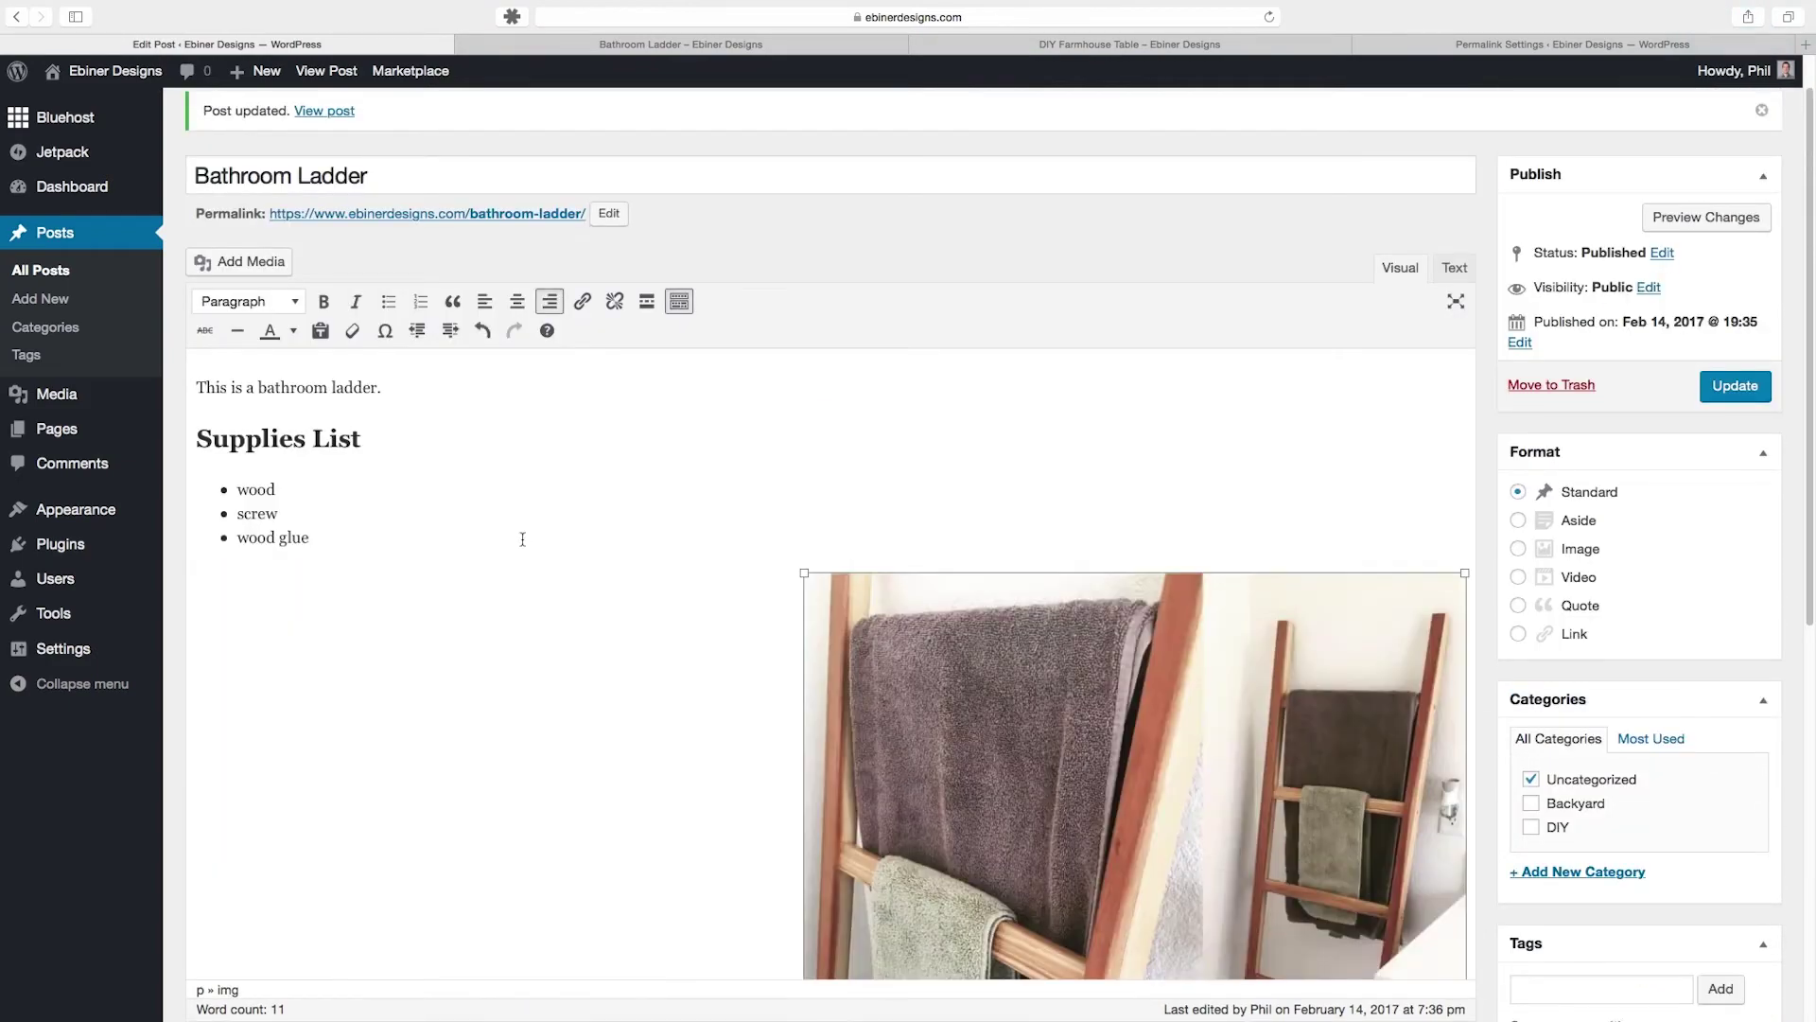
drag(802, 573, 1078, 847)
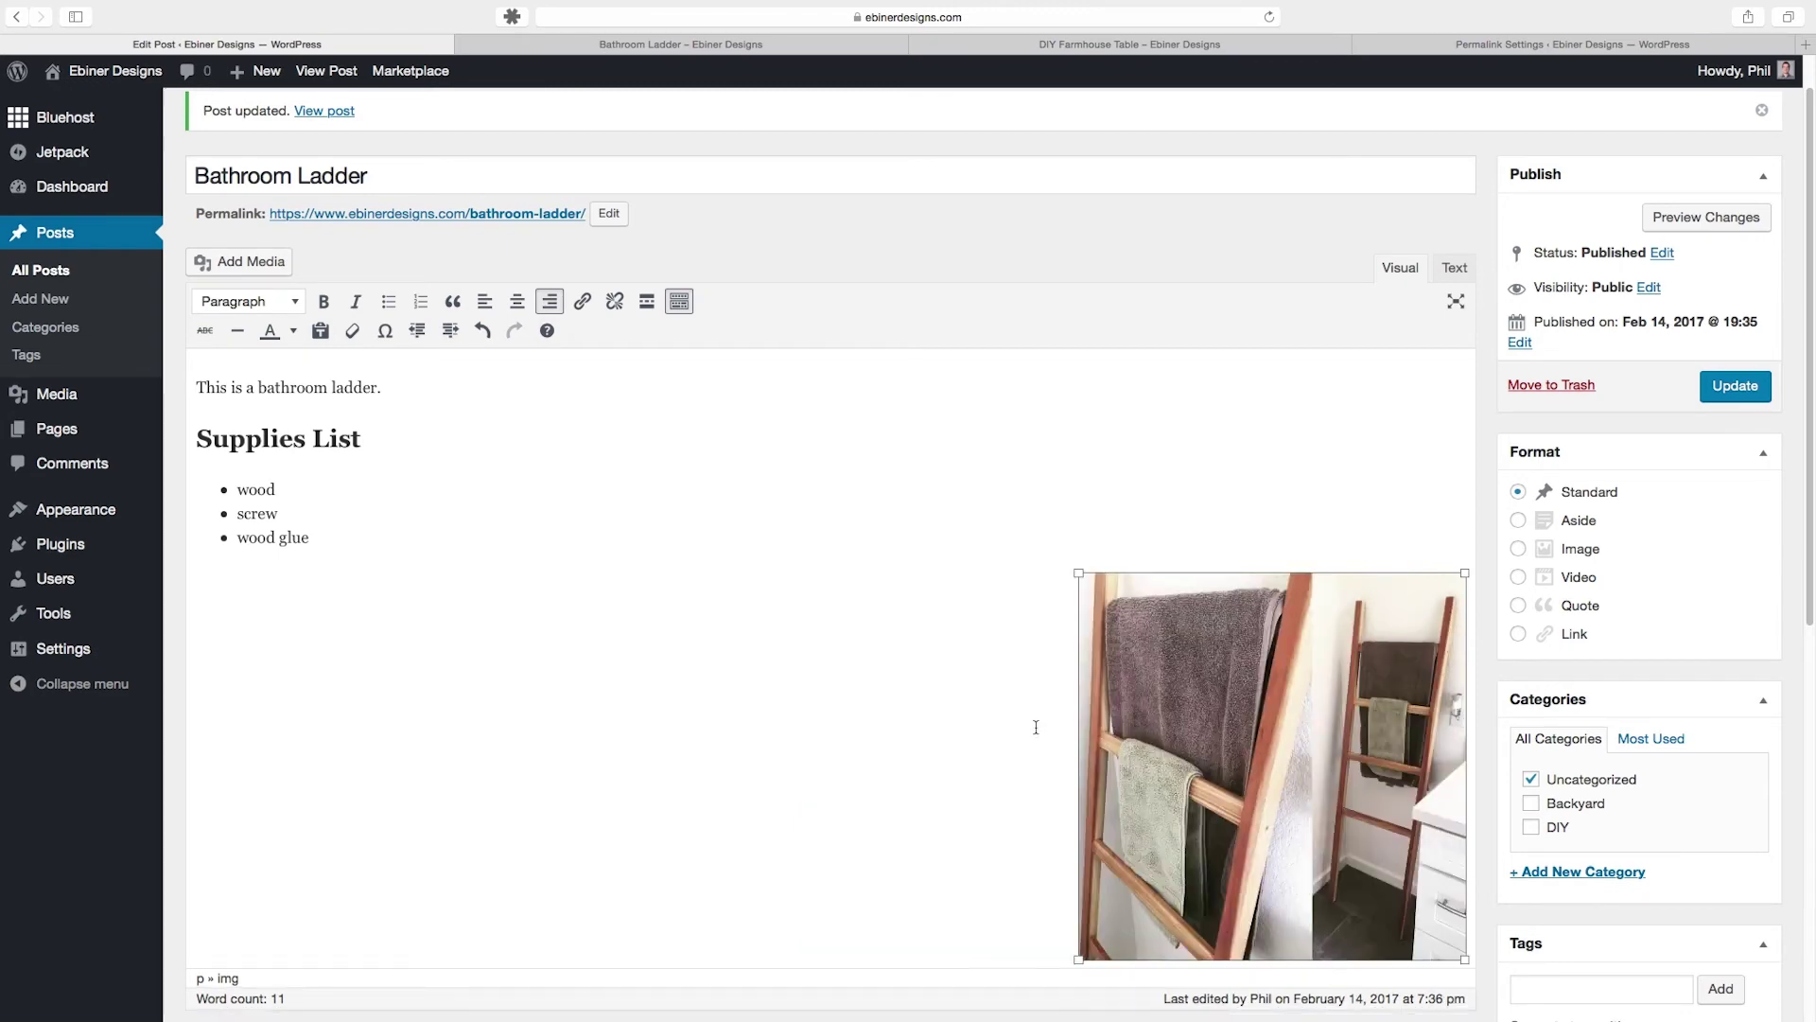
drag(1160, 661, 578, 430)
click(581, 433)
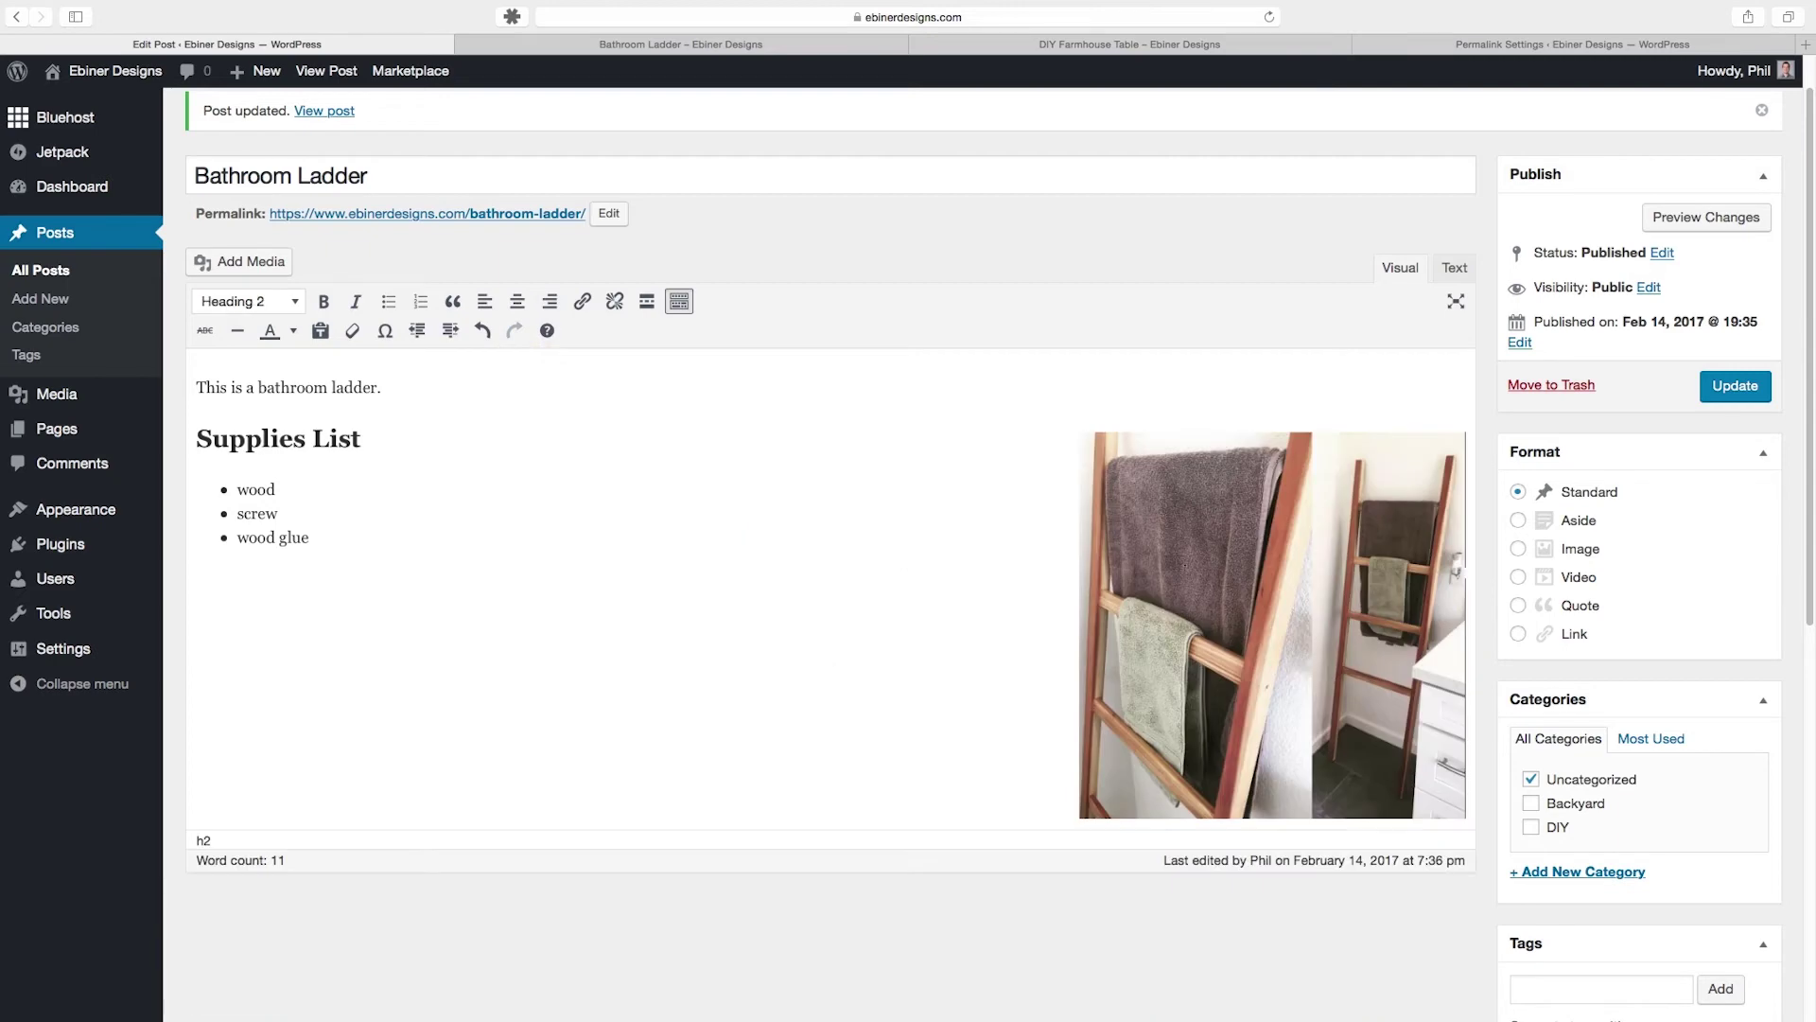
Step: Preview the unsaved post changes in a new tab and scroll through the preview
click(1756, 218)
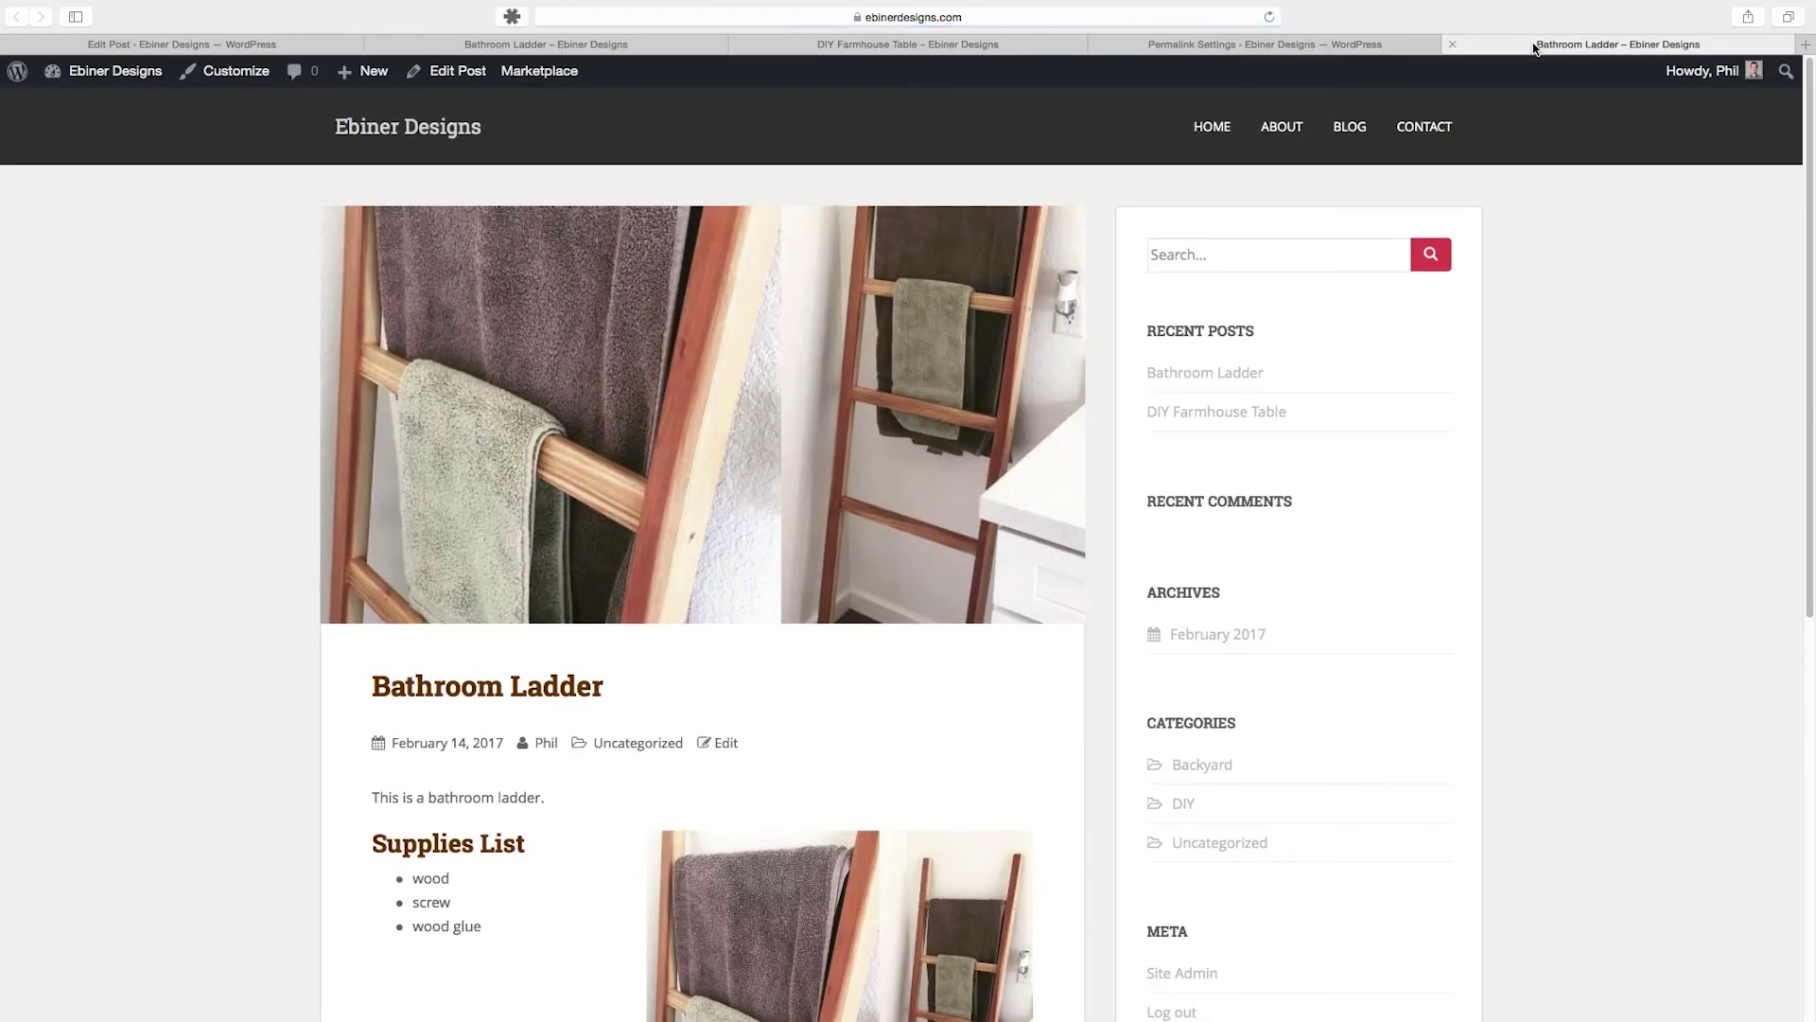
drag(1535, 47, 545, 45)
scroll(722, 316, down, 5)
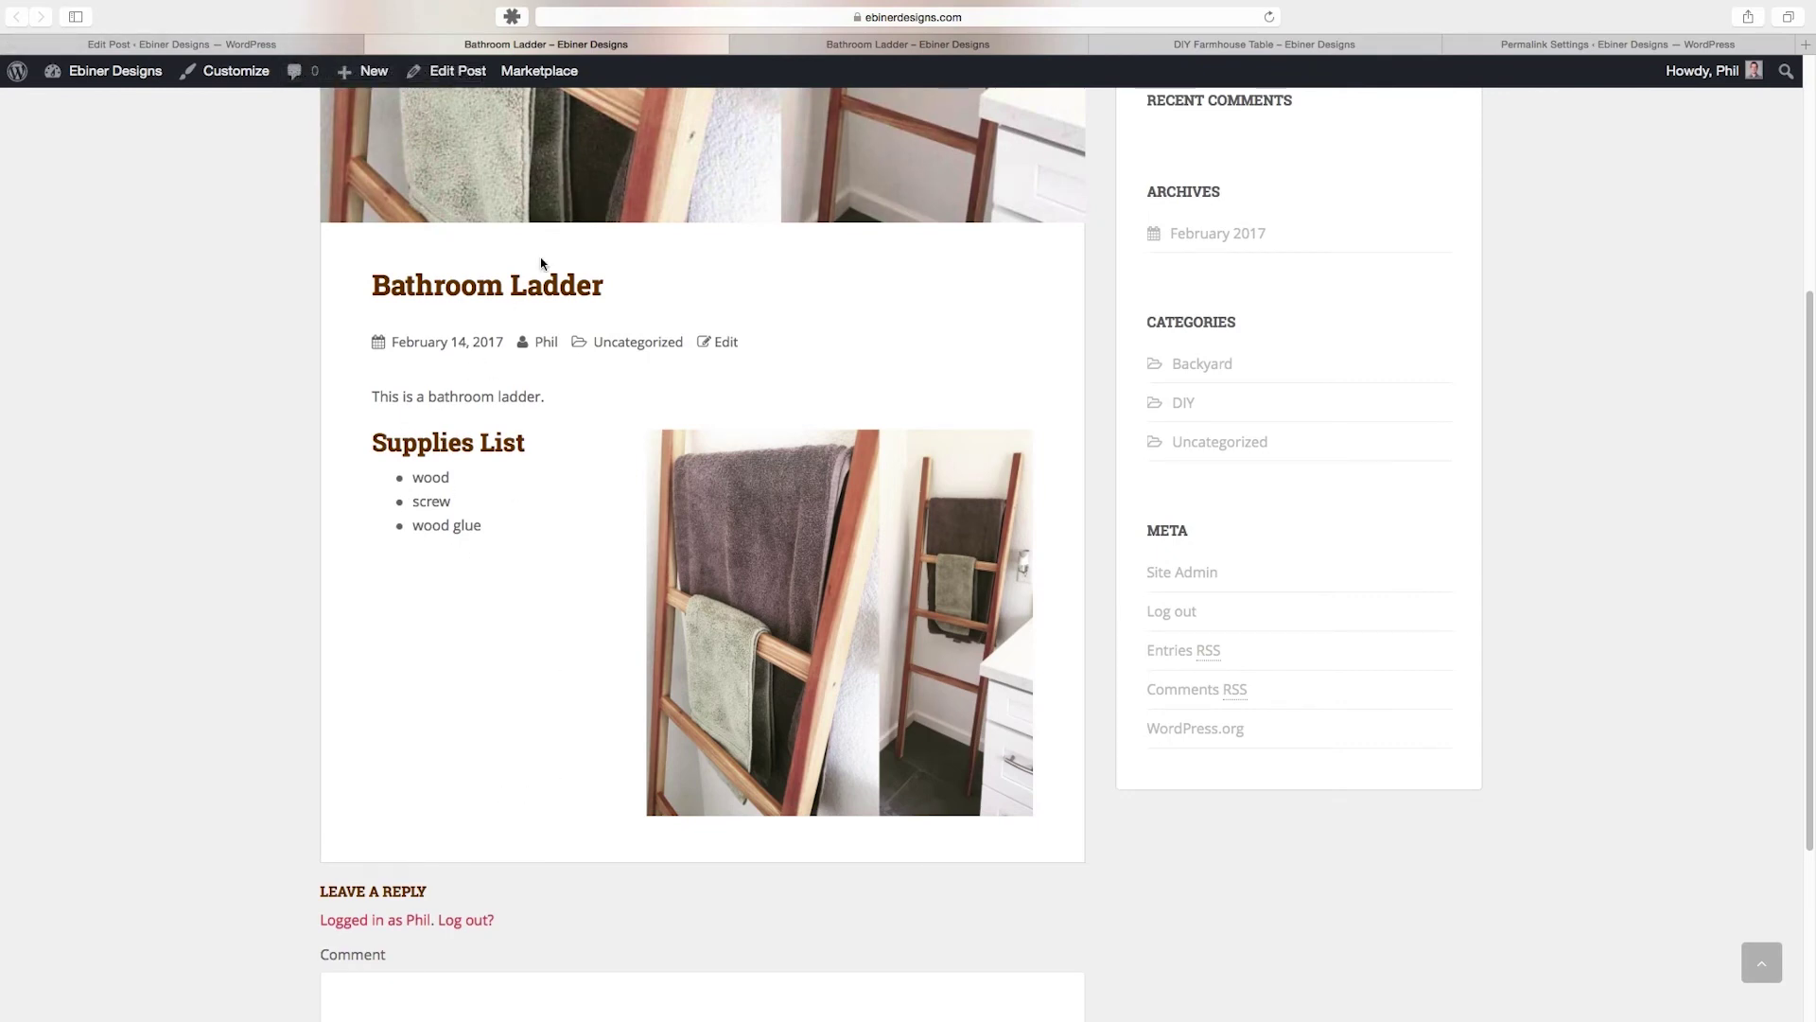
scroll(812, 530, up, 5)
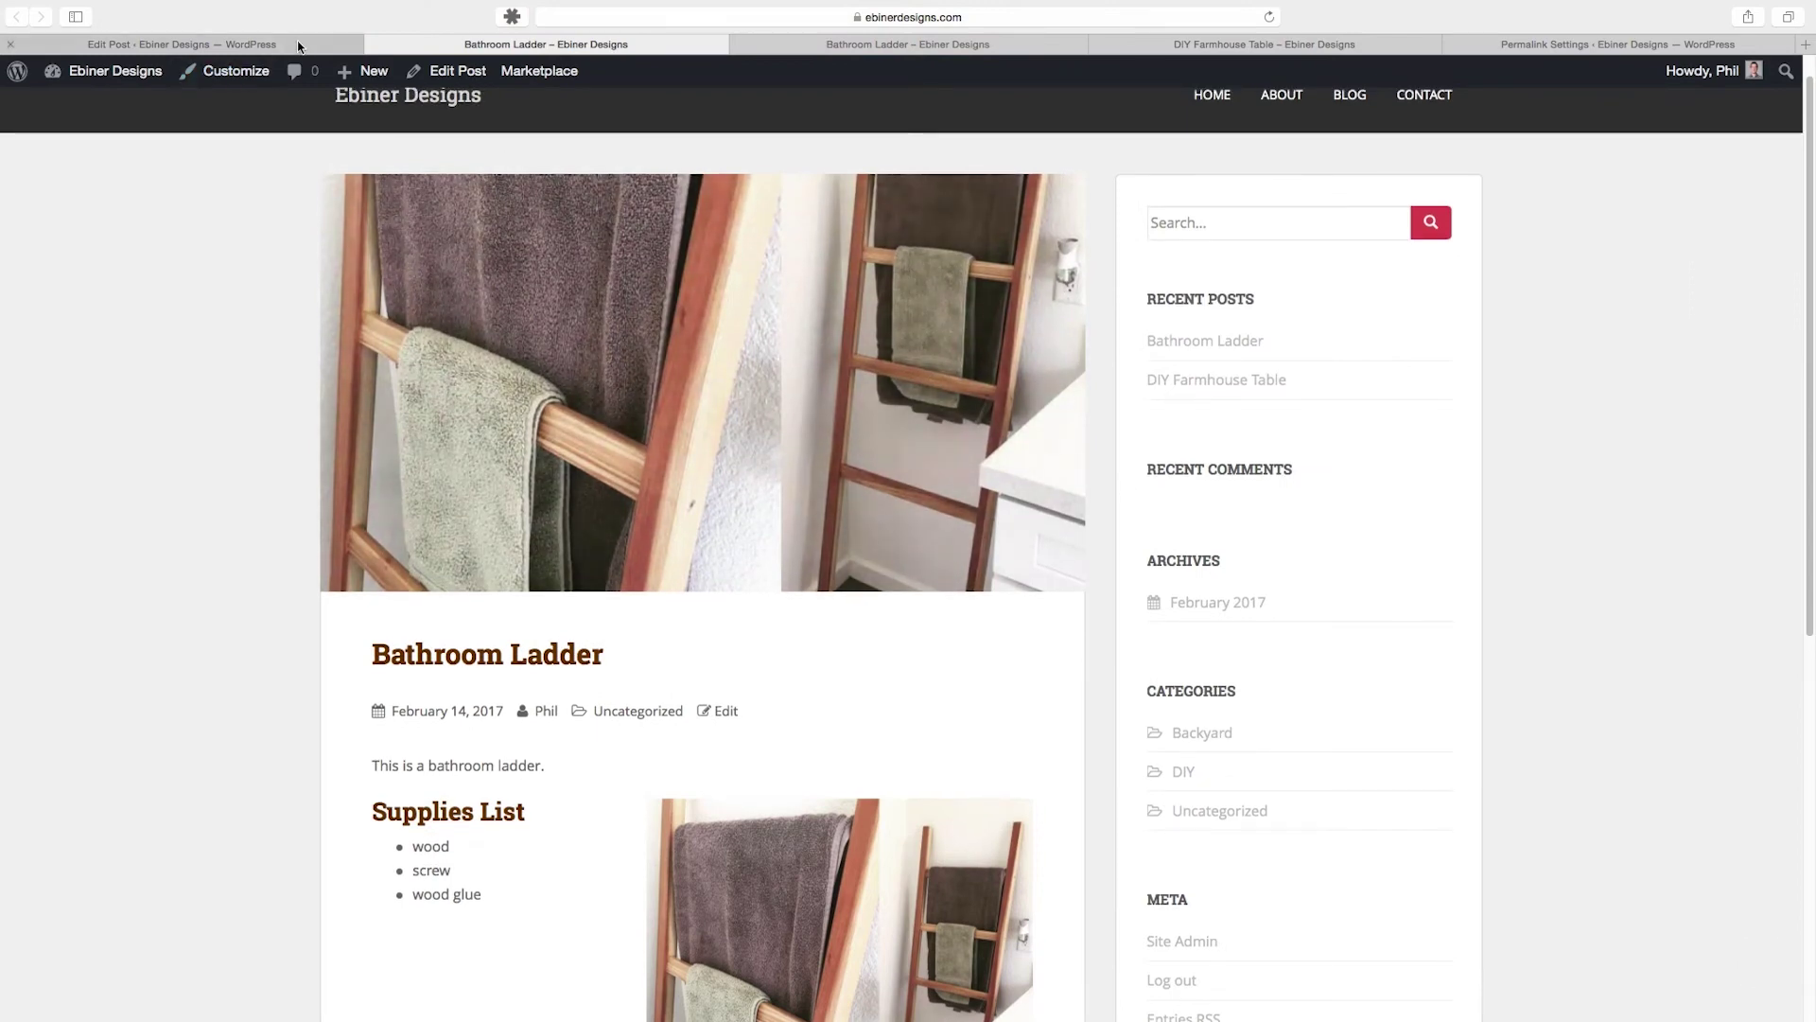
Step: File the post under DIY instead of Uncategorized
click(298, 45)
scroll(1606, 665, down, 3)
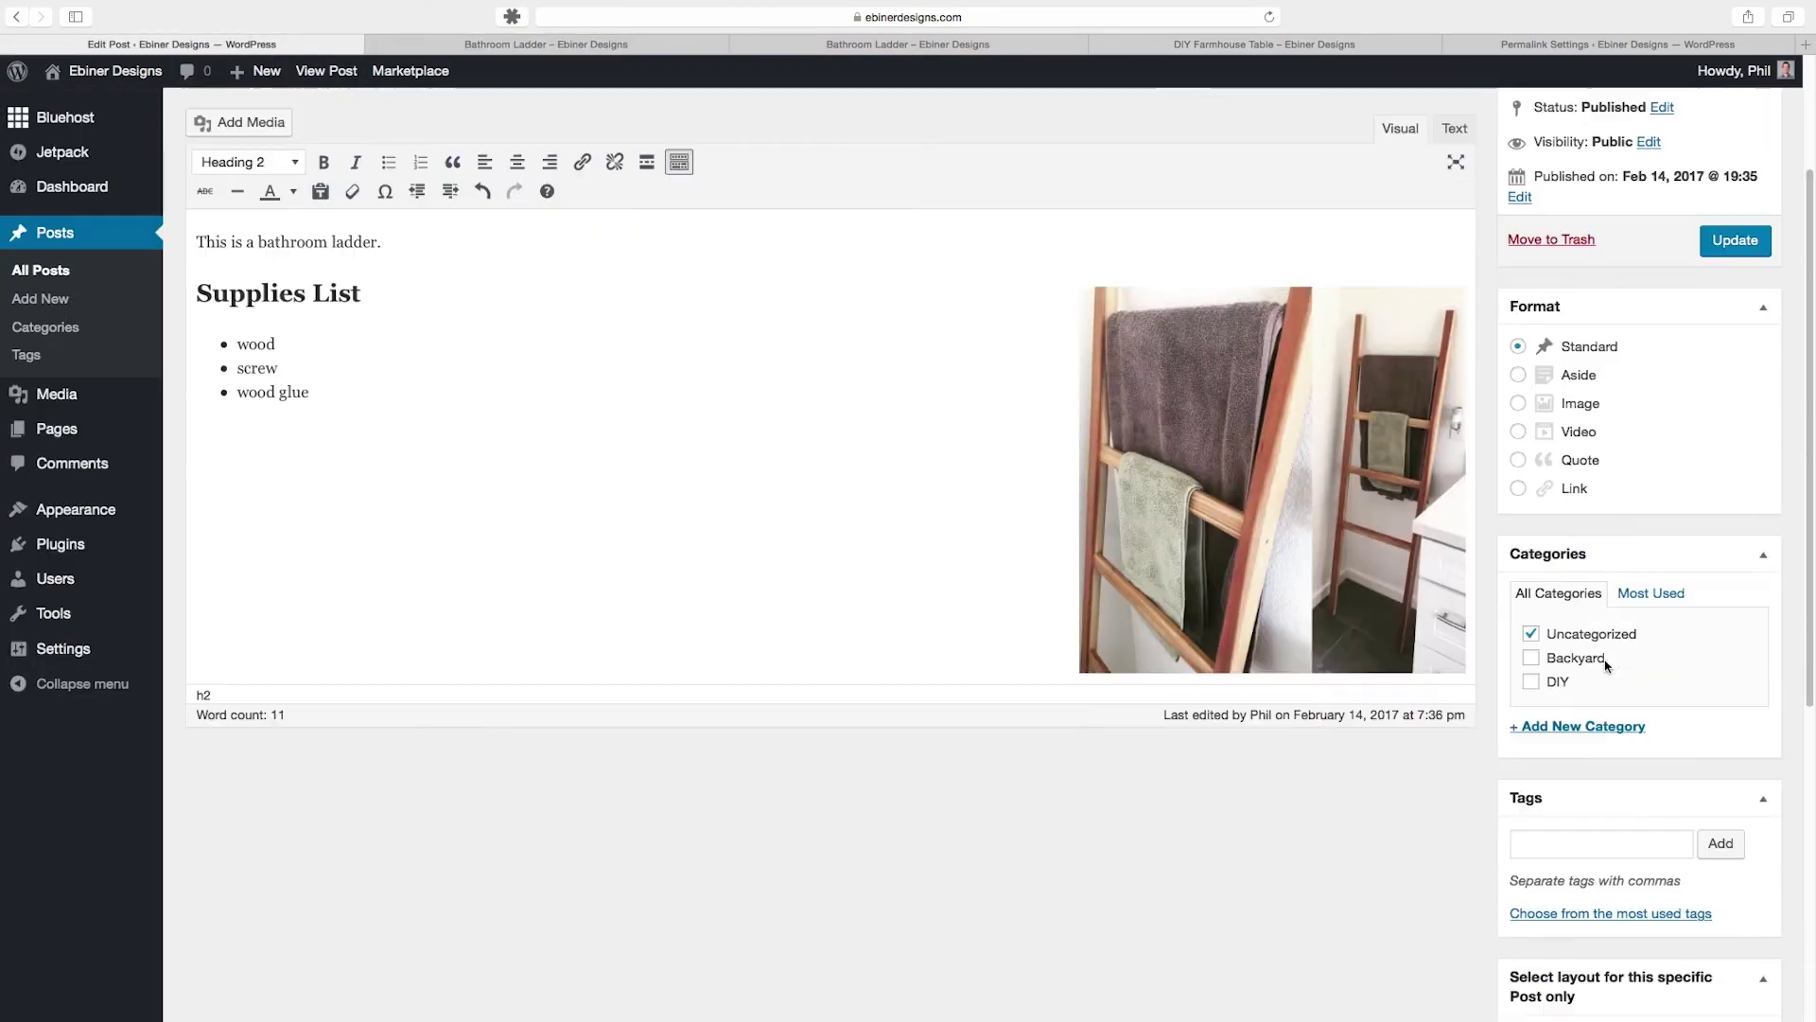
scroll(1605, 665, down, 4)
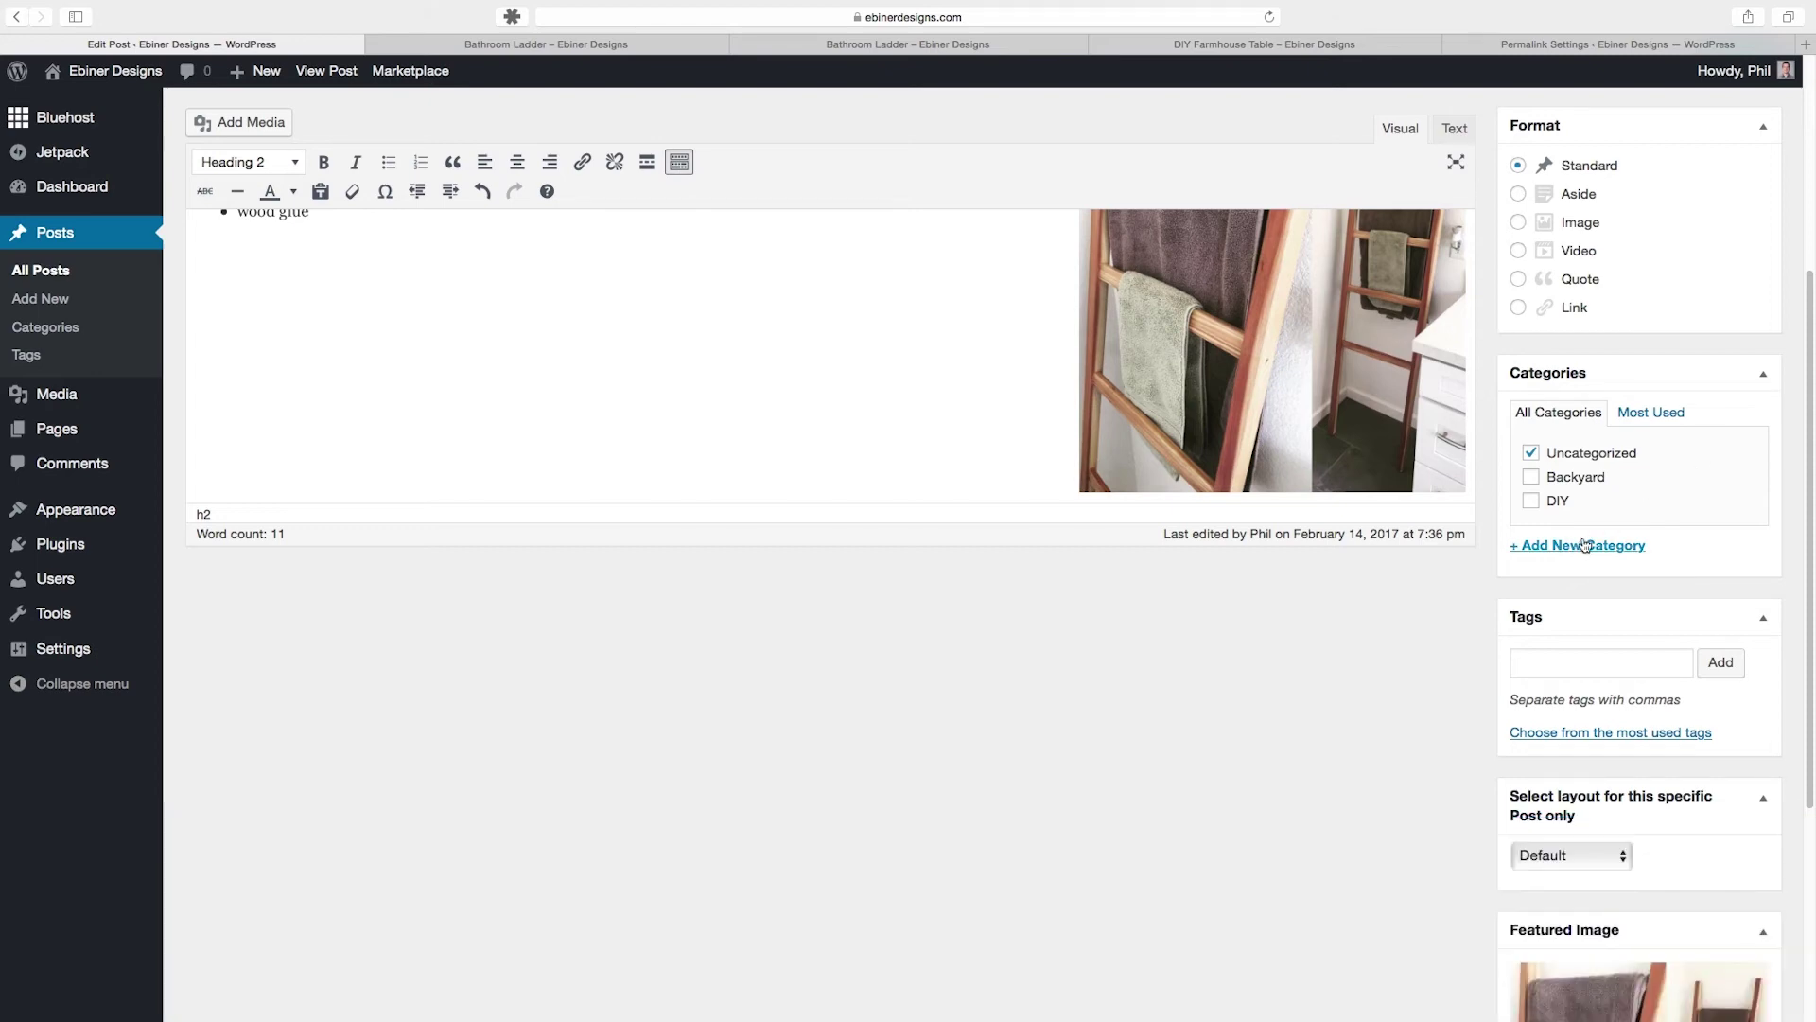
scroll(1442, 516, up, 5)
scroll(1578, 634, down, 3)
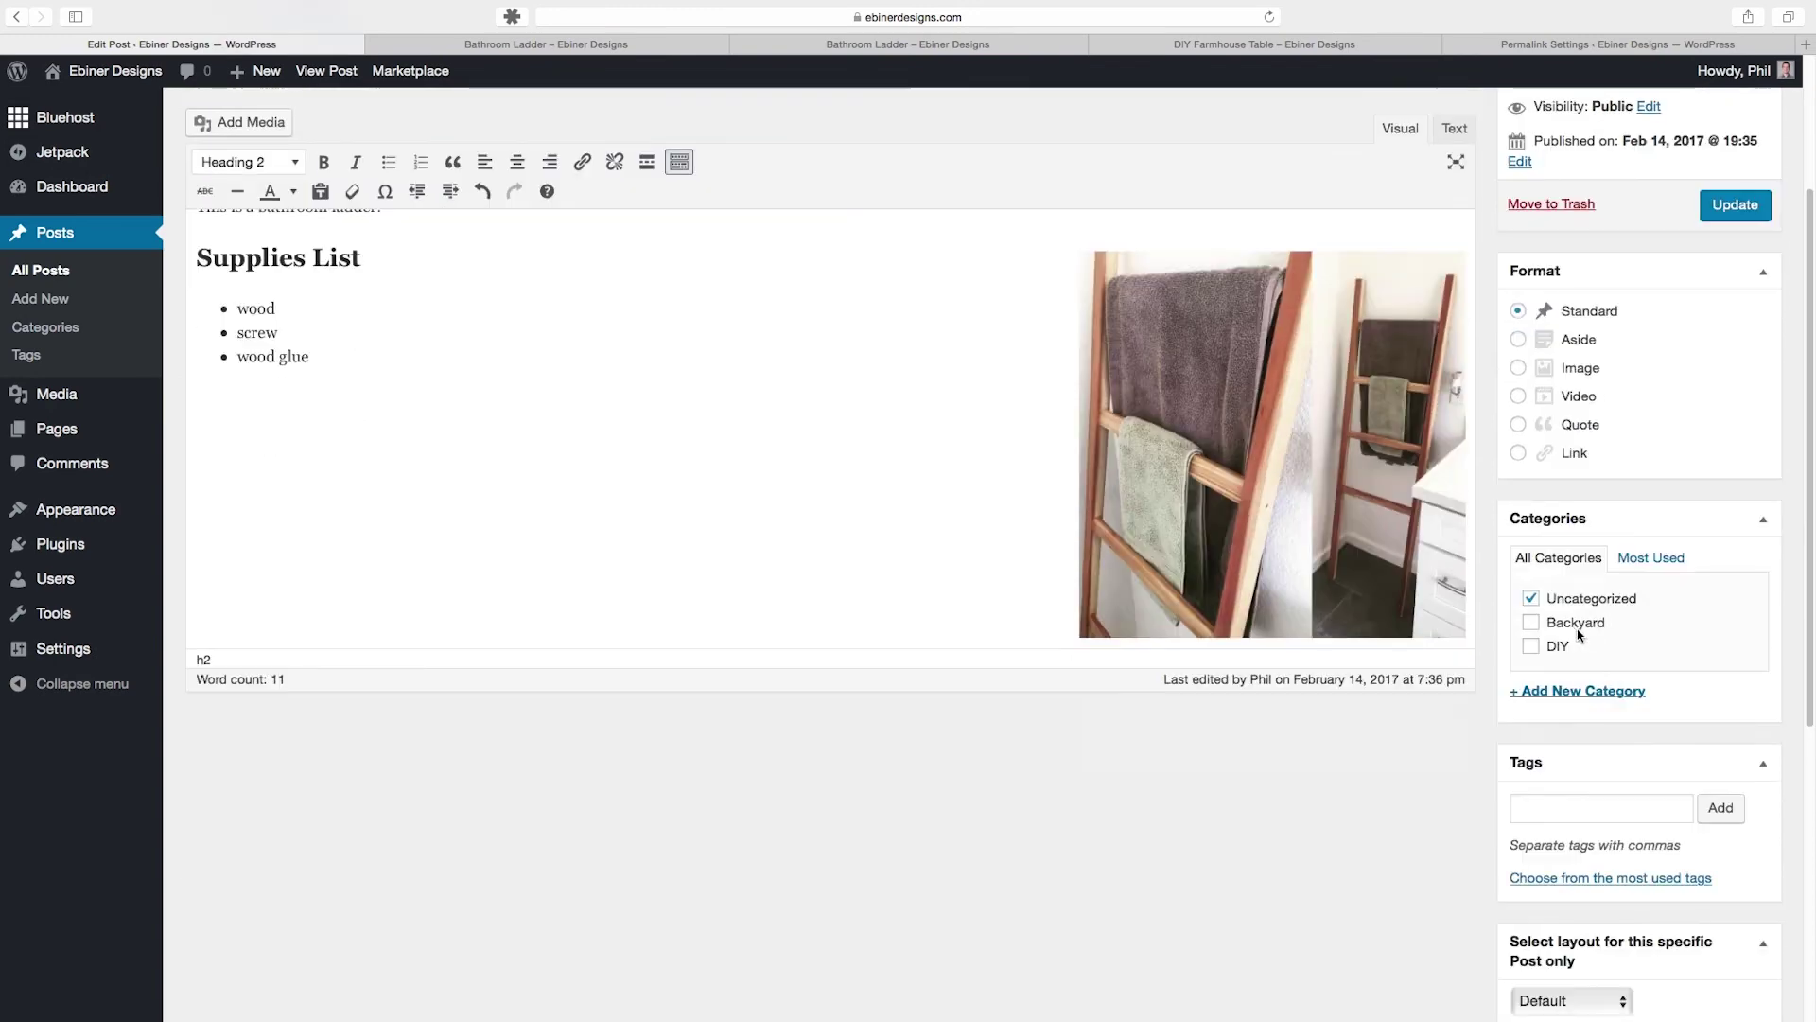
click(1531, 647)
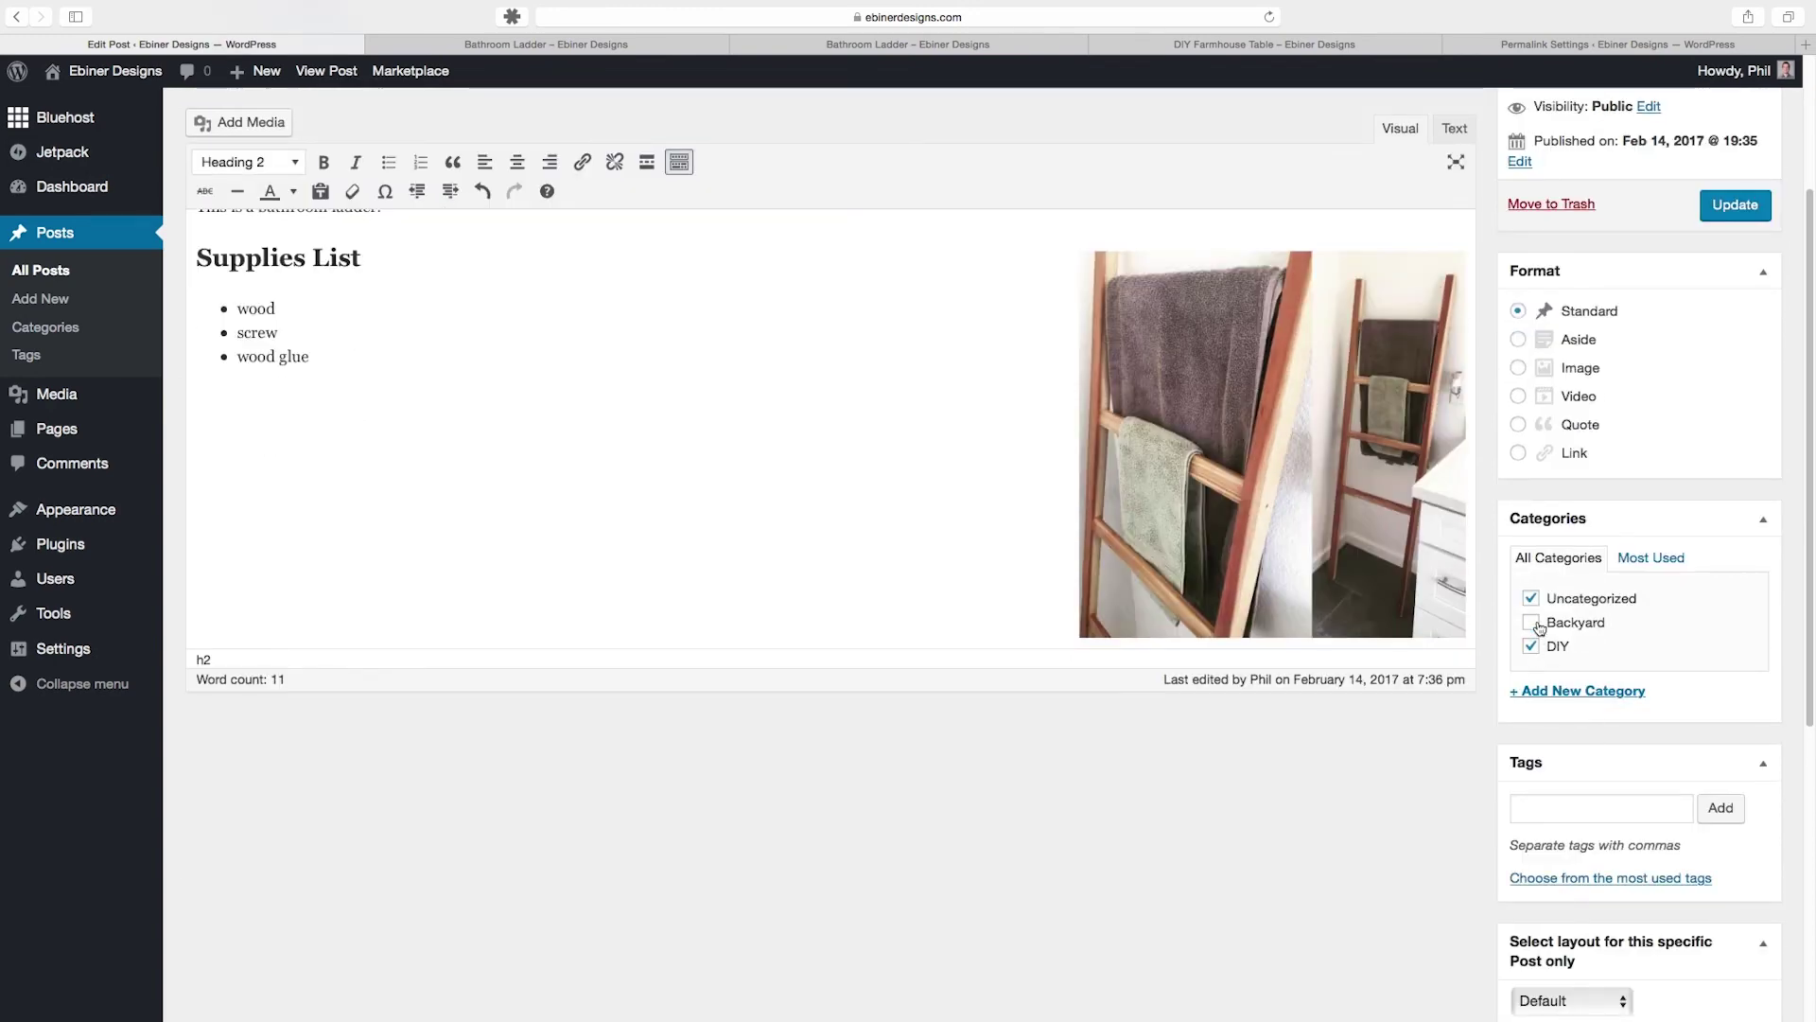
click(1532, 599)
Step: Create a new Bathroom category for the post and save the update
click(1596, 693)
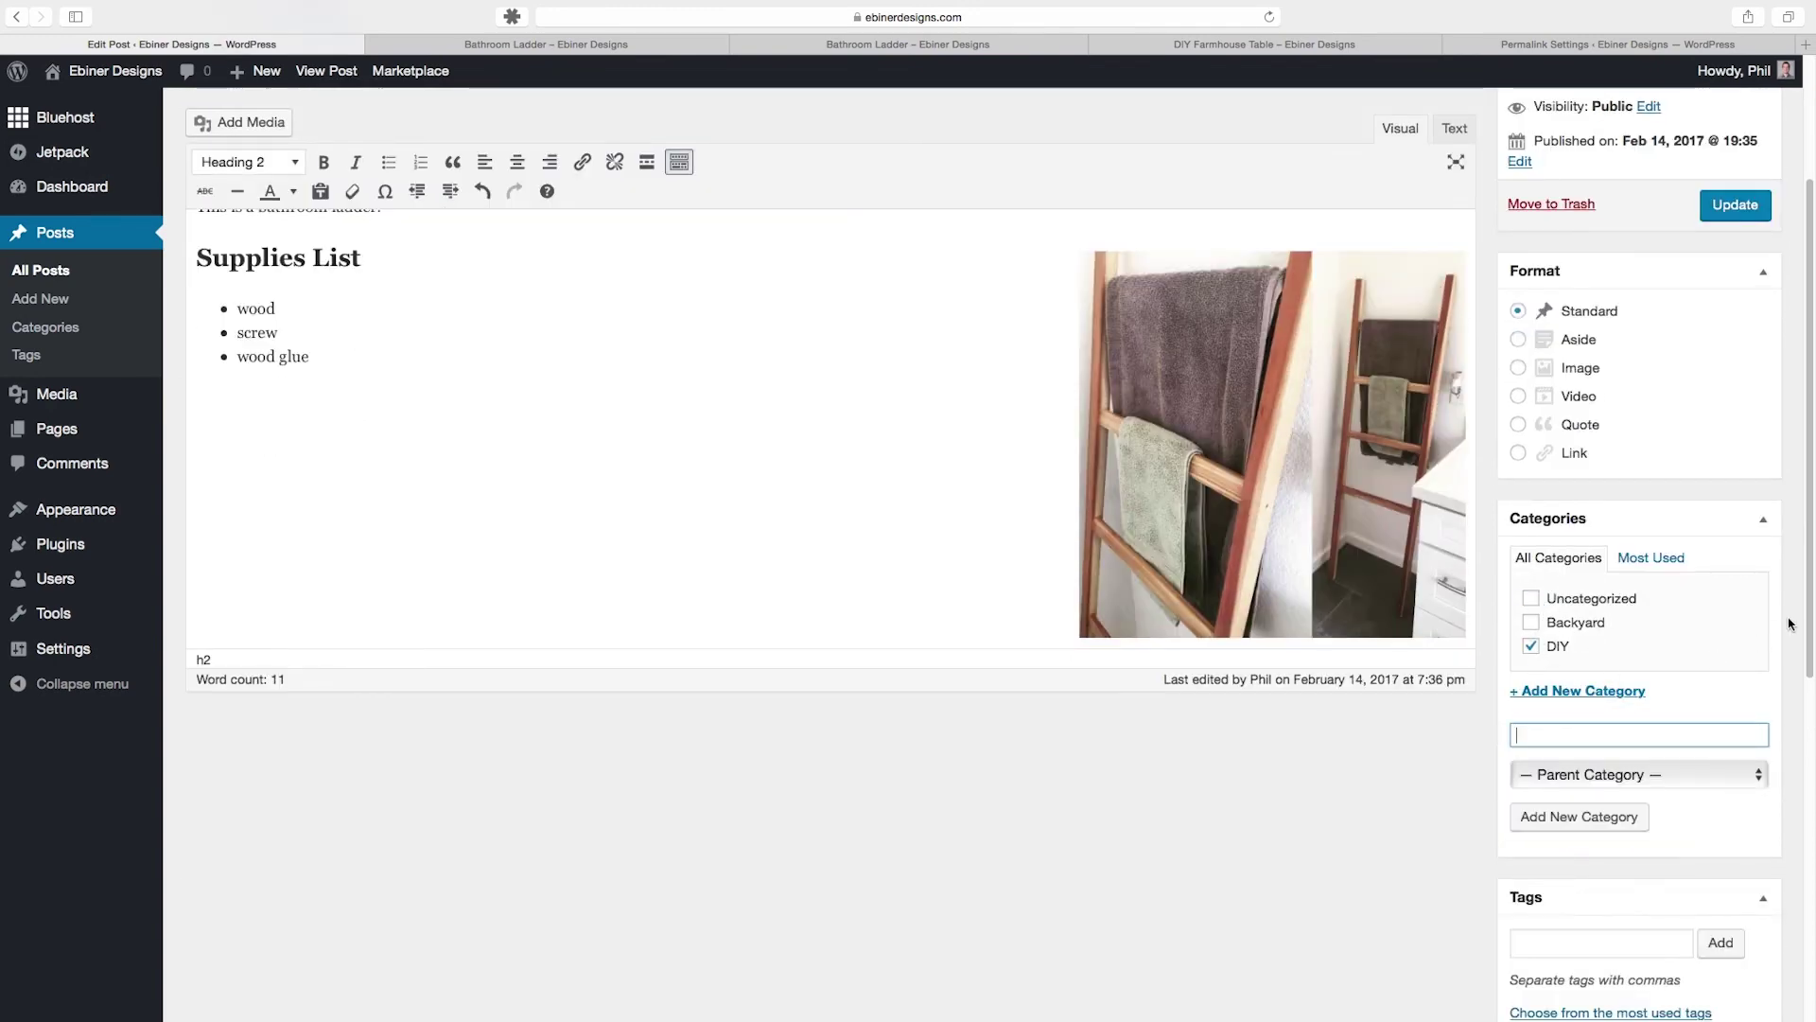
text(BAth)
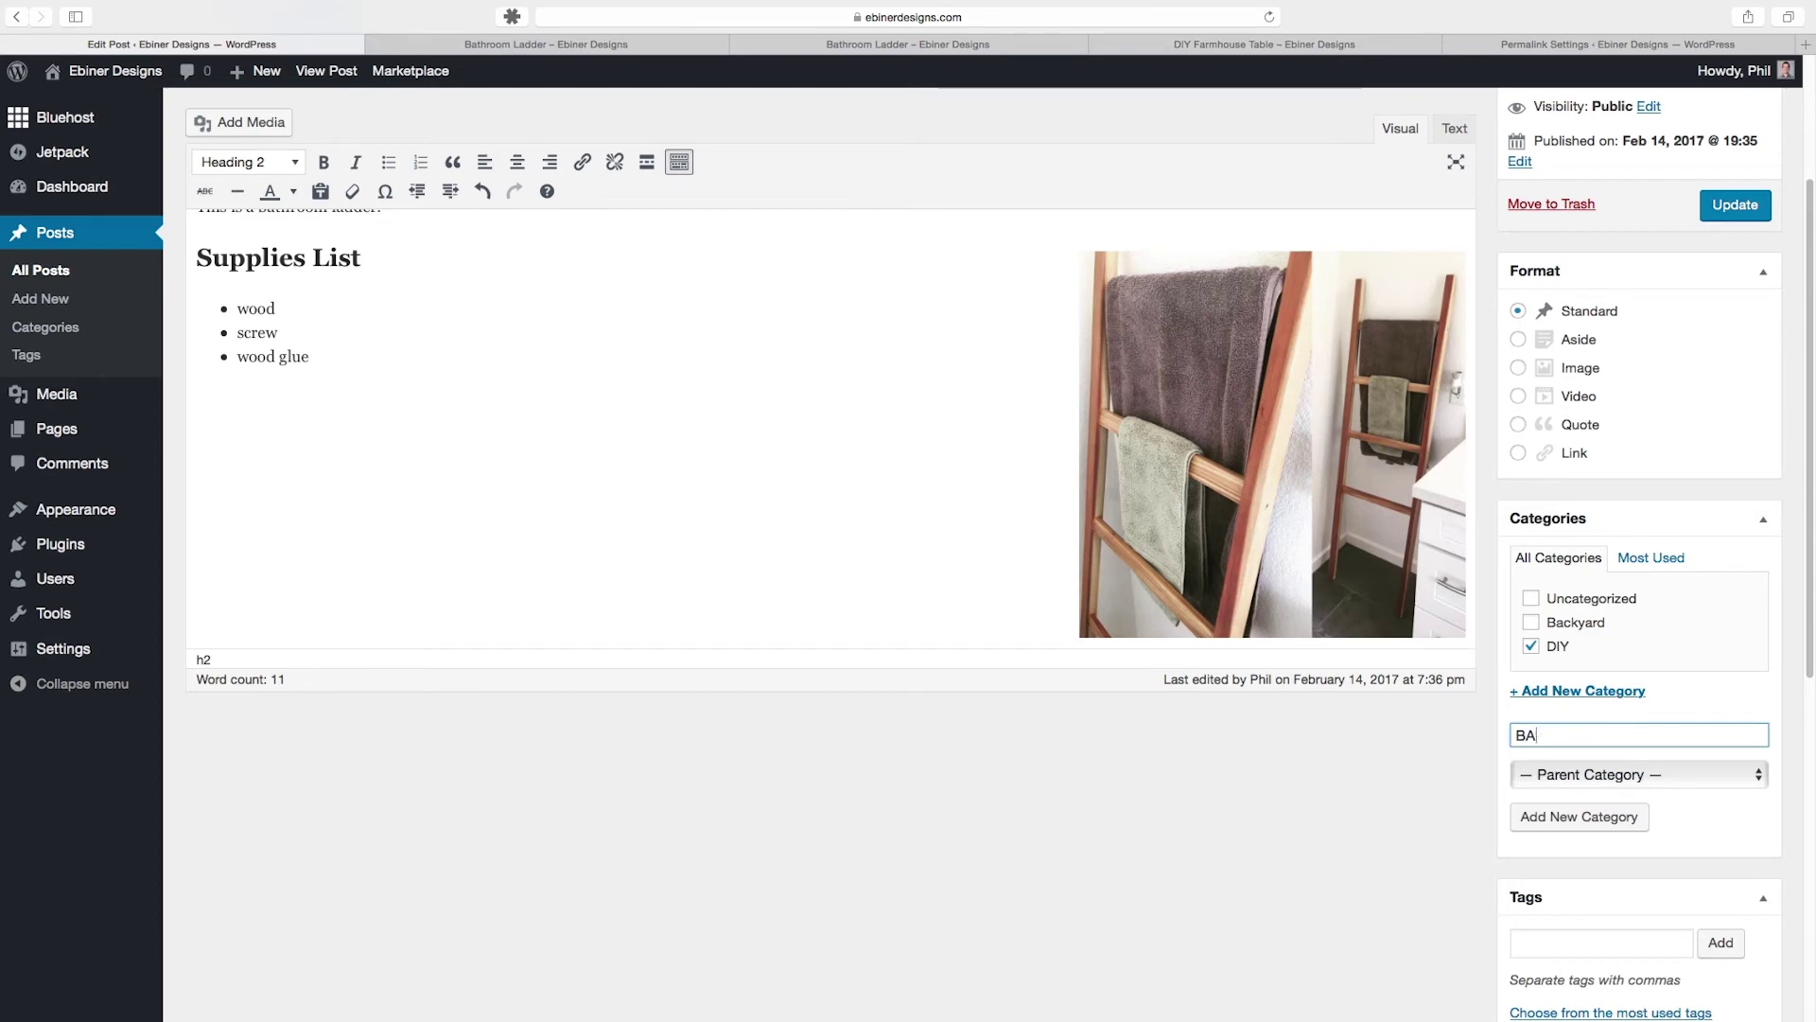
key(BackSpace)
text(athroom)
click(1593, 816)
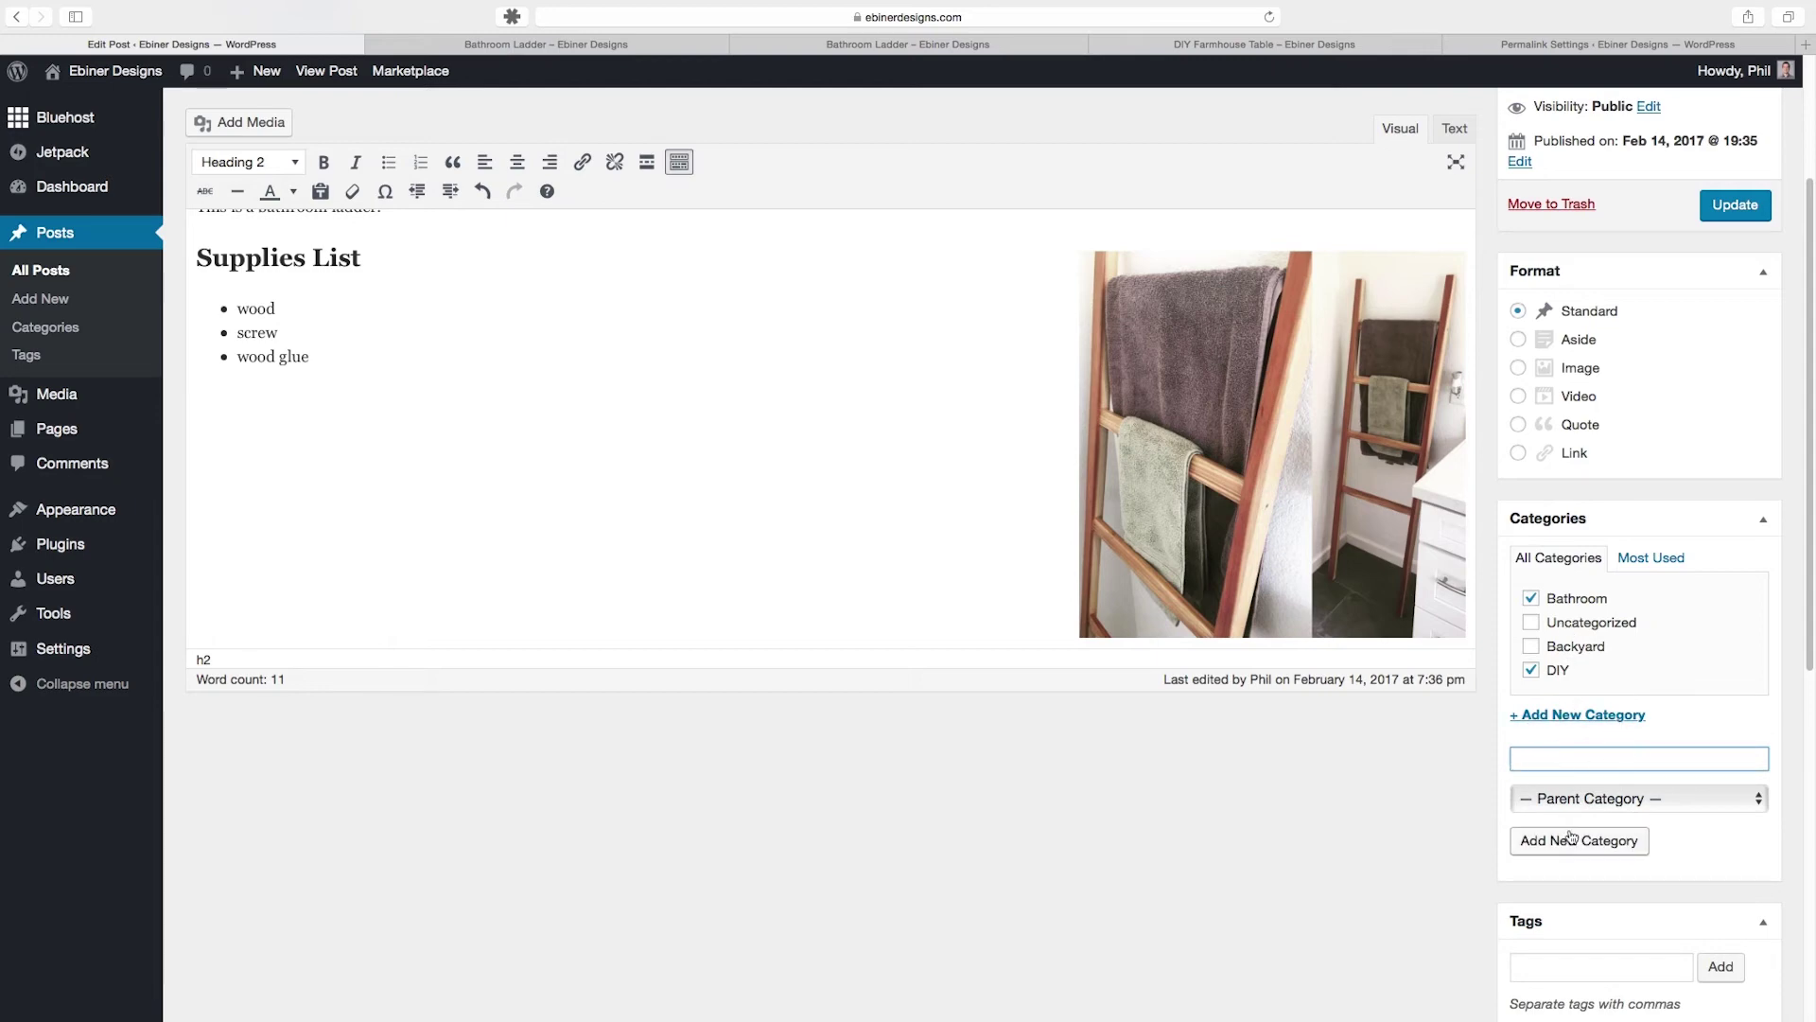
key(Return)
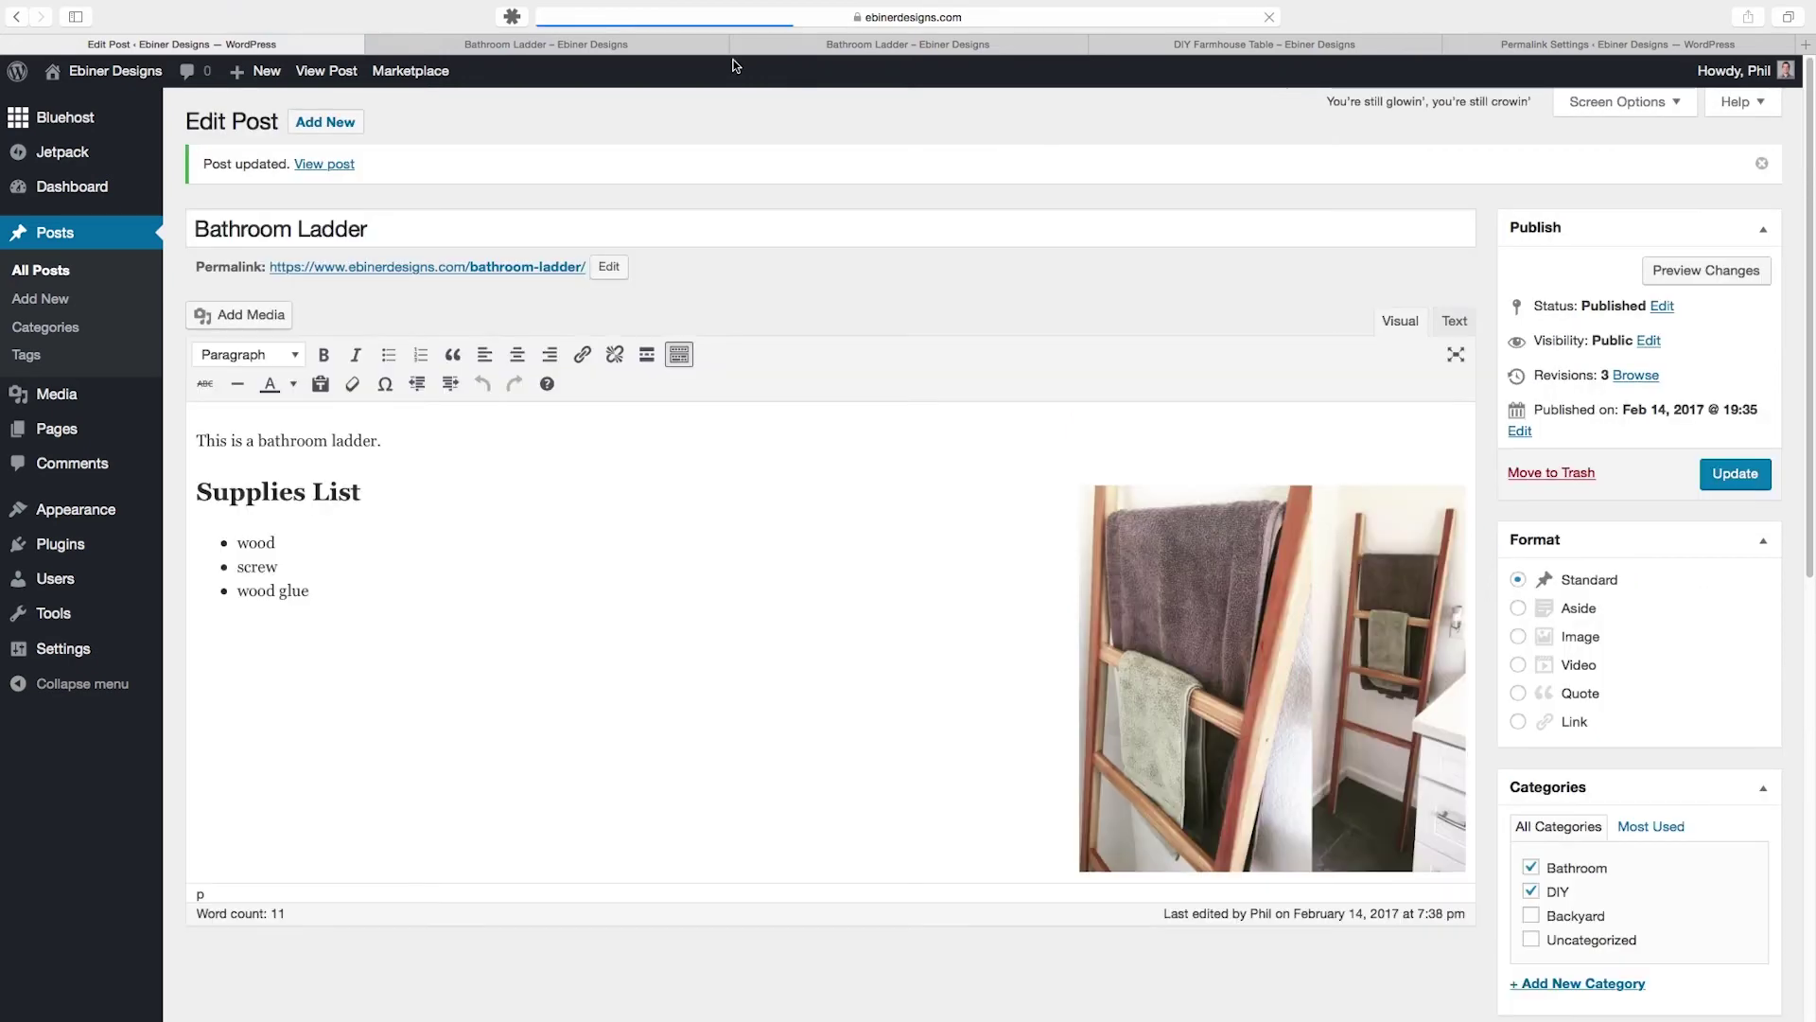
Step: Reload the live post to confirm the Bathroom and DIY categories, then open the BLOG page
click(585, 44)
key(super+l)
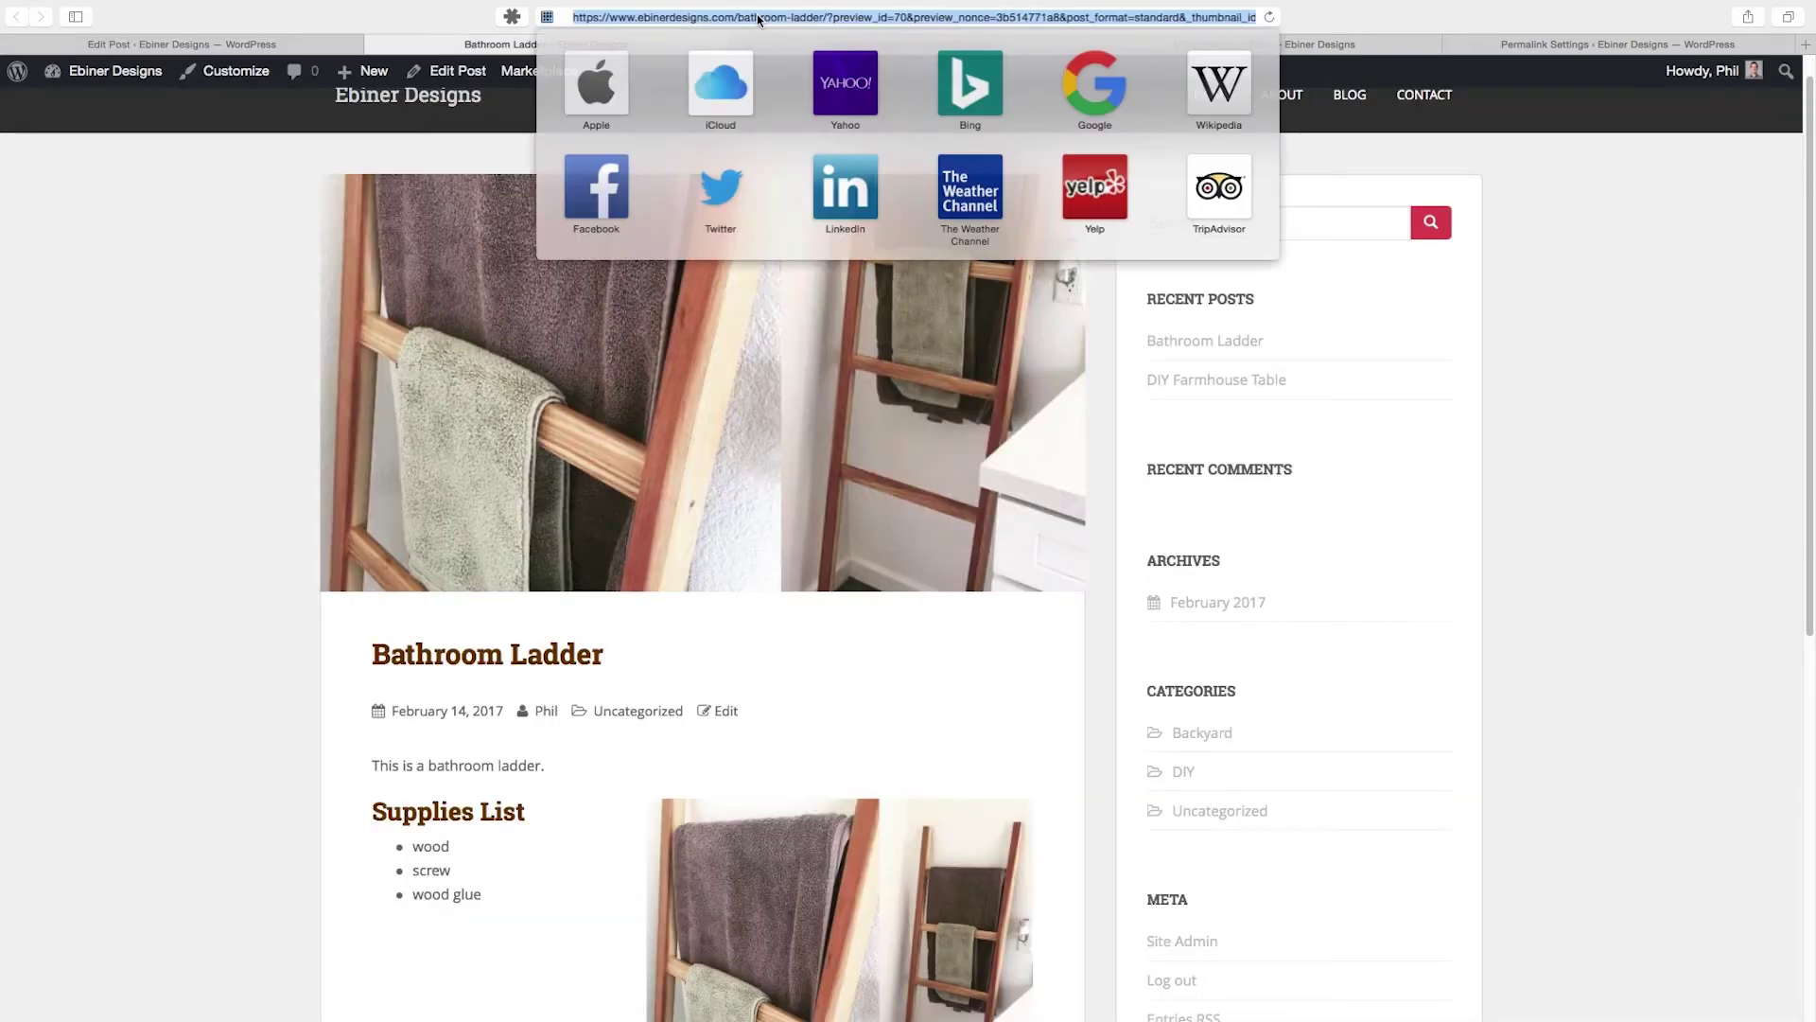
key(Return)
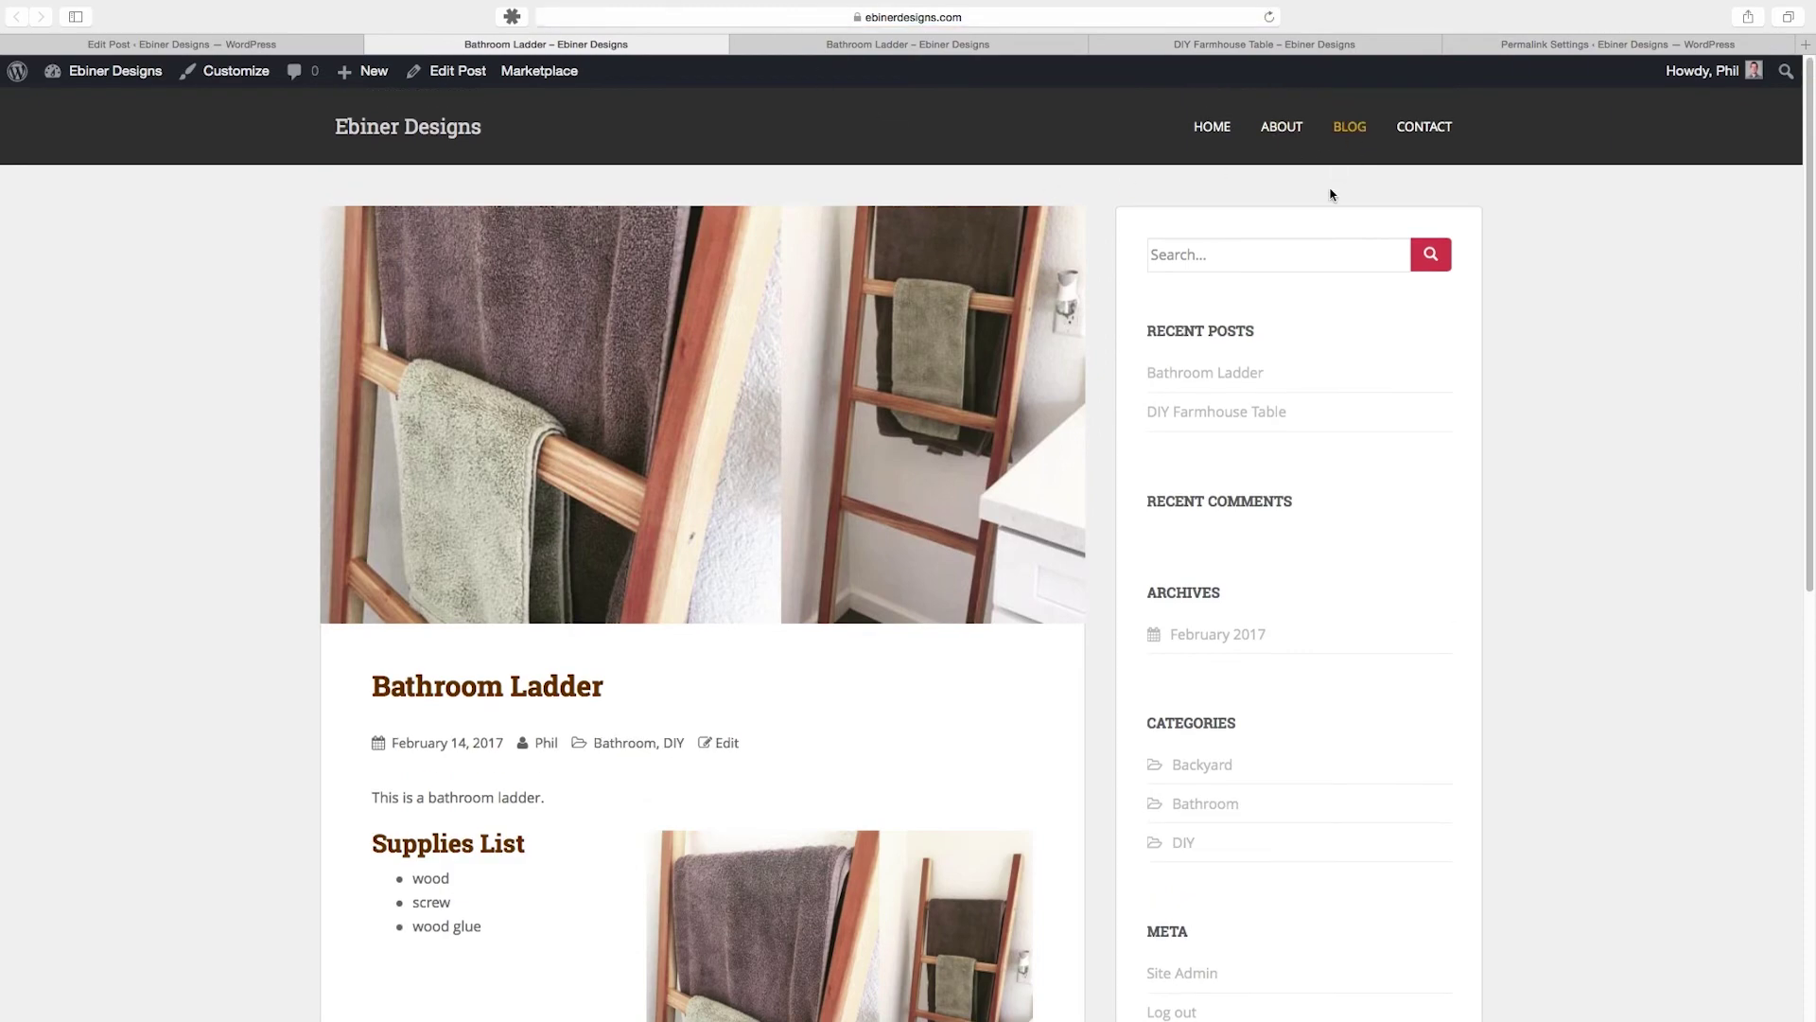
scroll(1135, 511, down, 4)
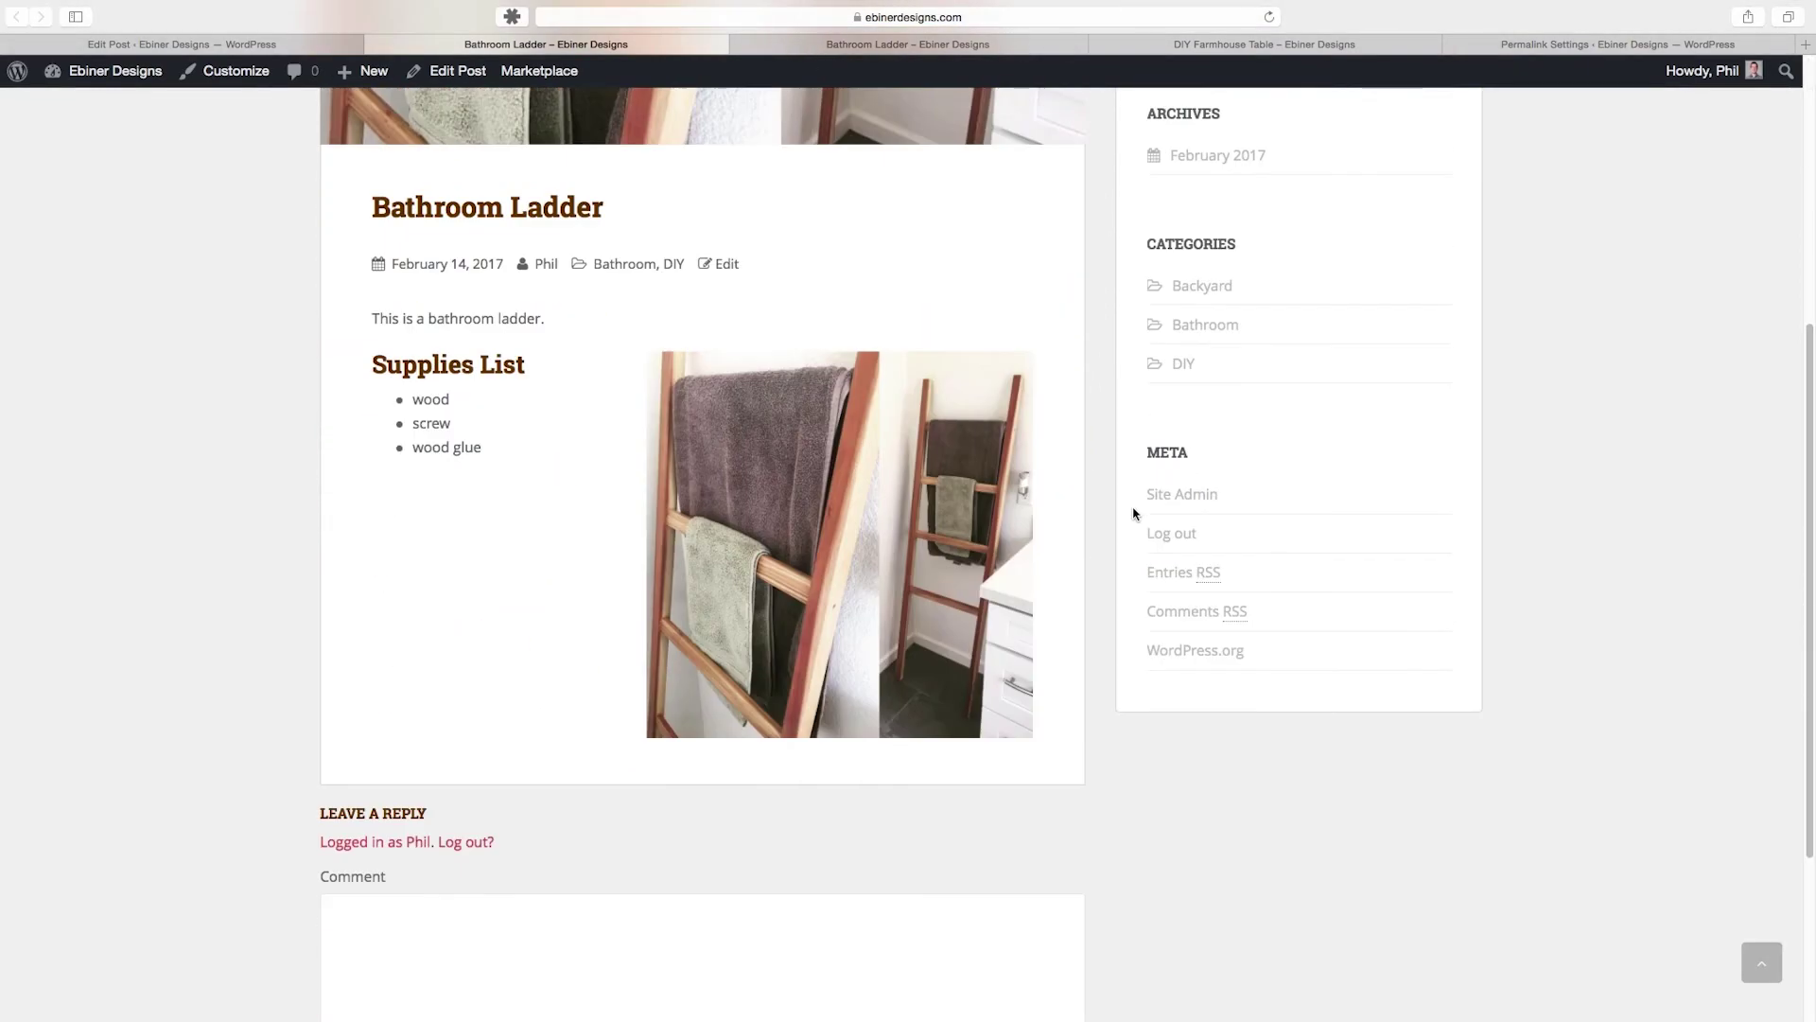
scroll(1135, 511, up, 4)
click(1355, 120)
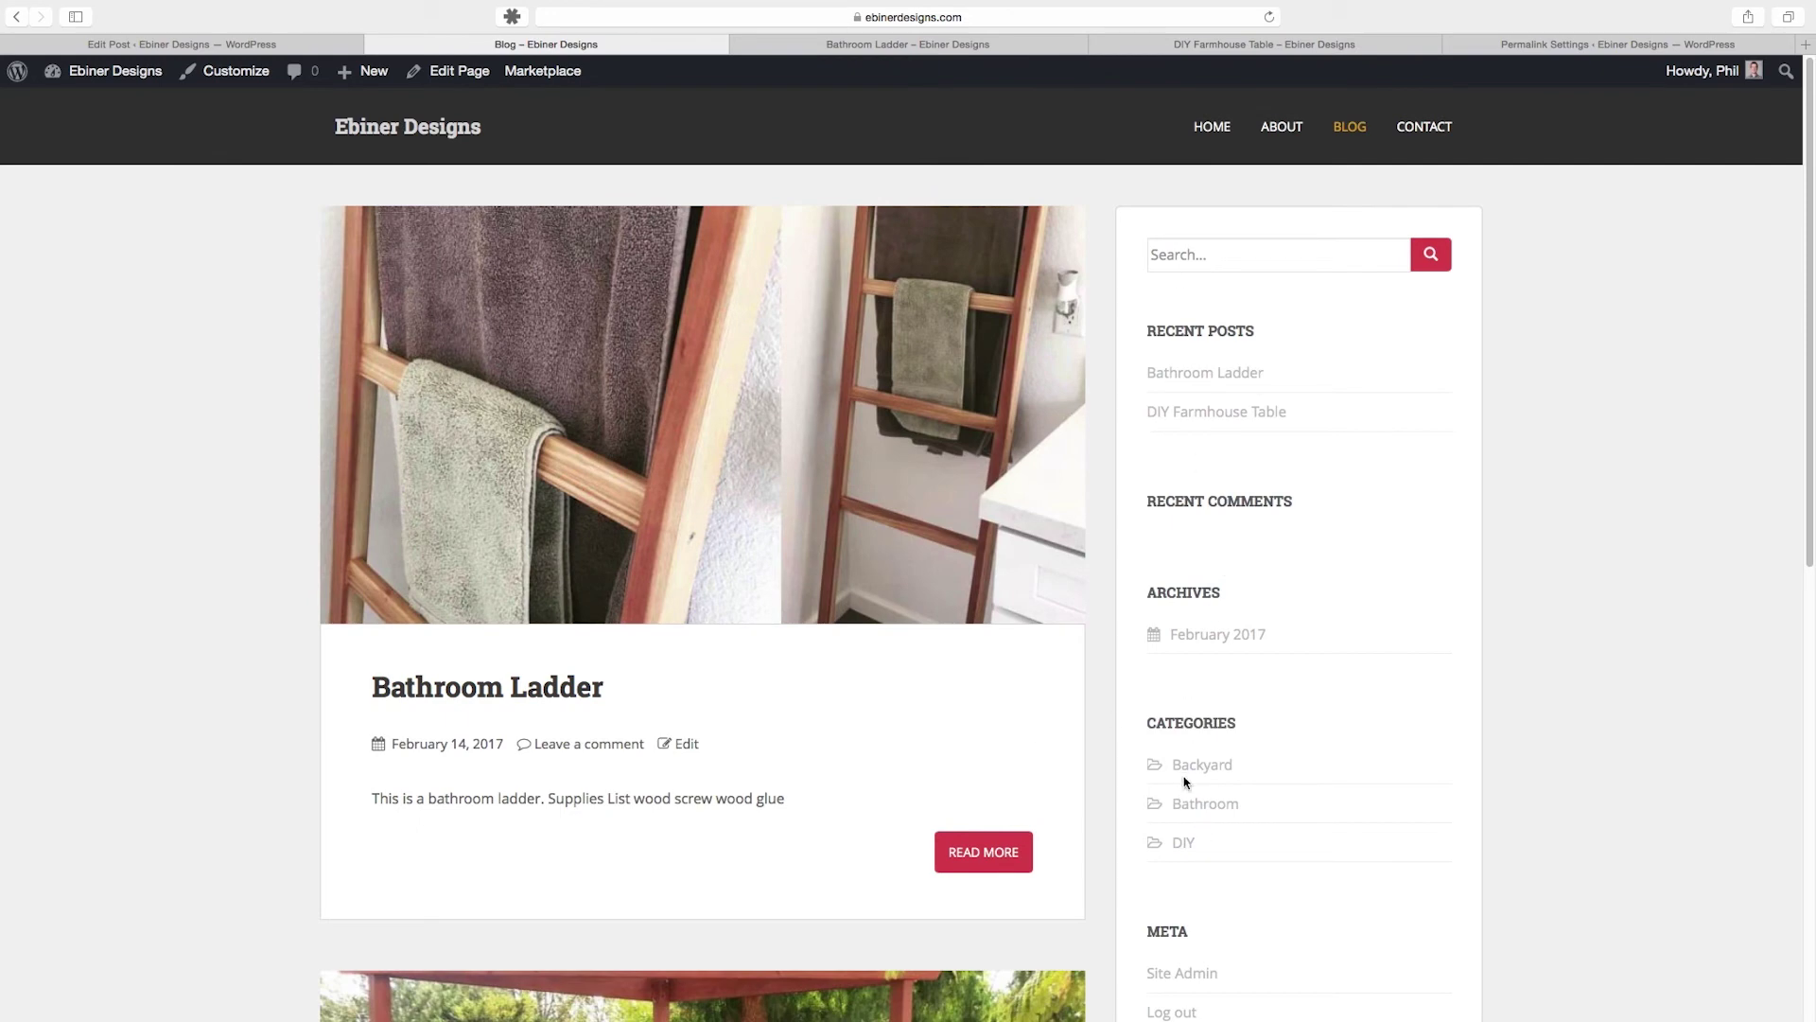
scroll(1187, 726, down, 1)
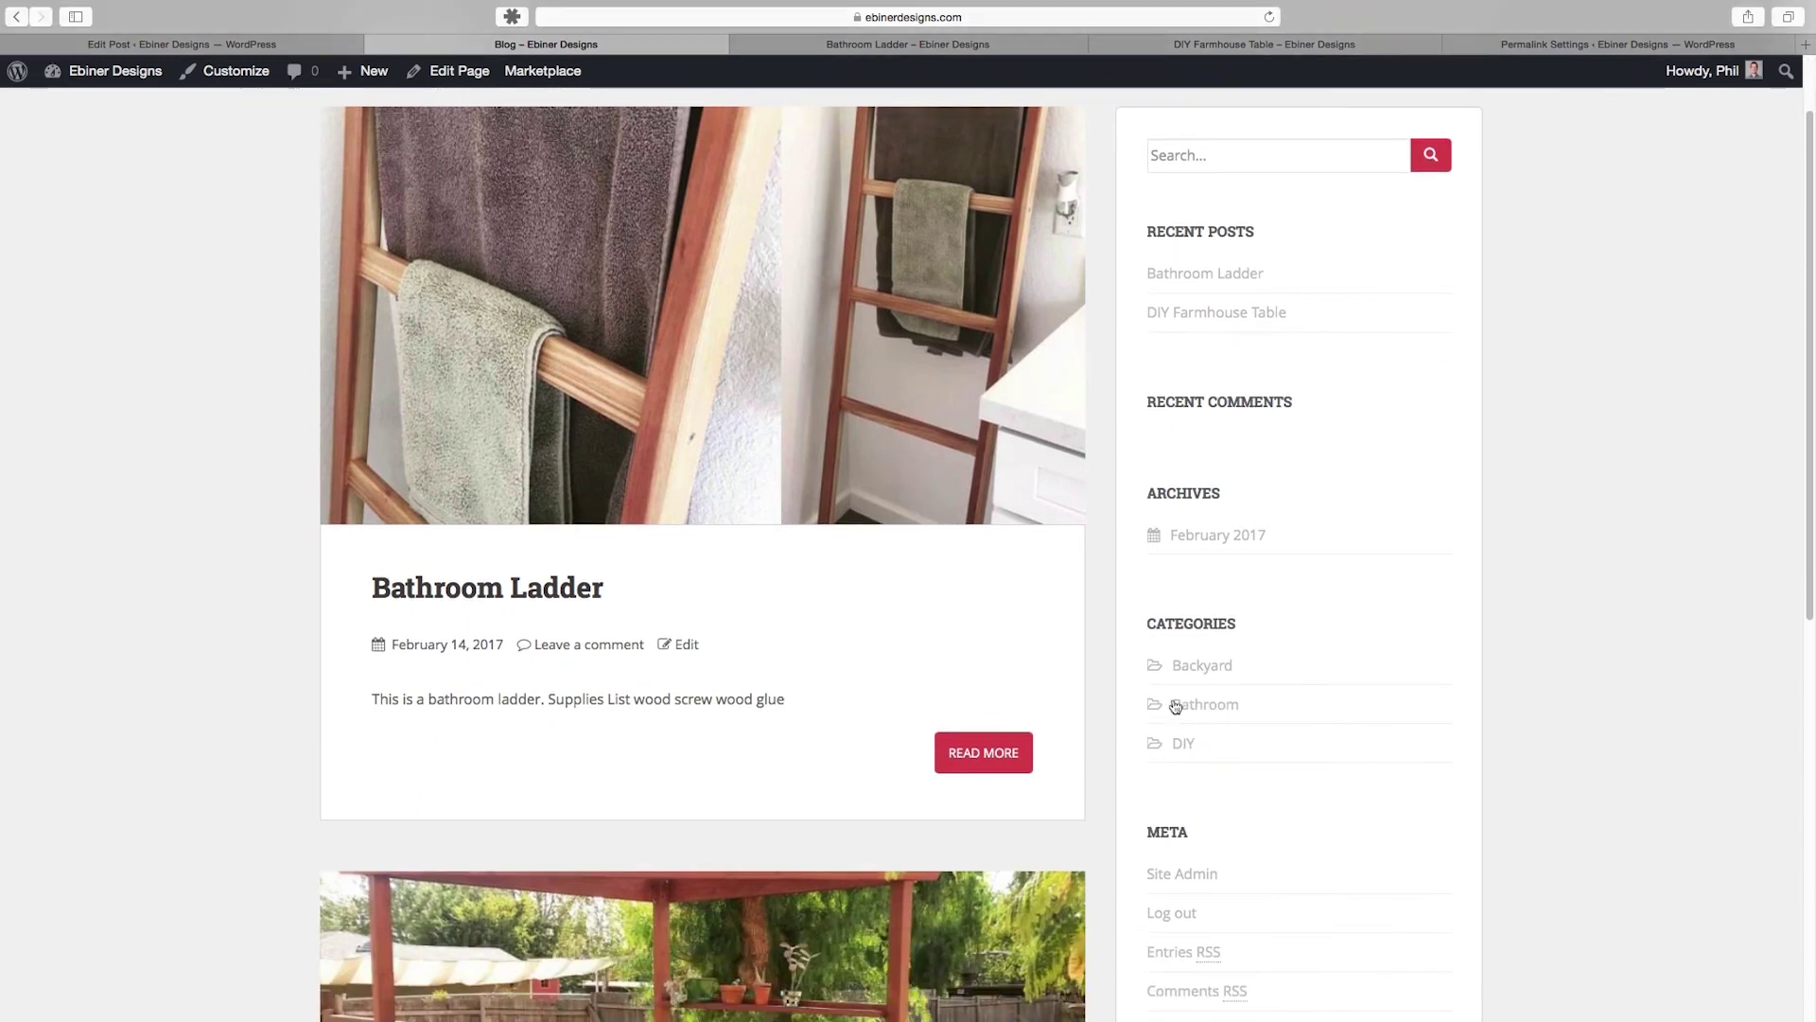
scroll(1334, 584, up, 1)
Step: Browse the Video School Online home and Podcast pages, then open its Blog
scroll(1373, 605, down, 1)
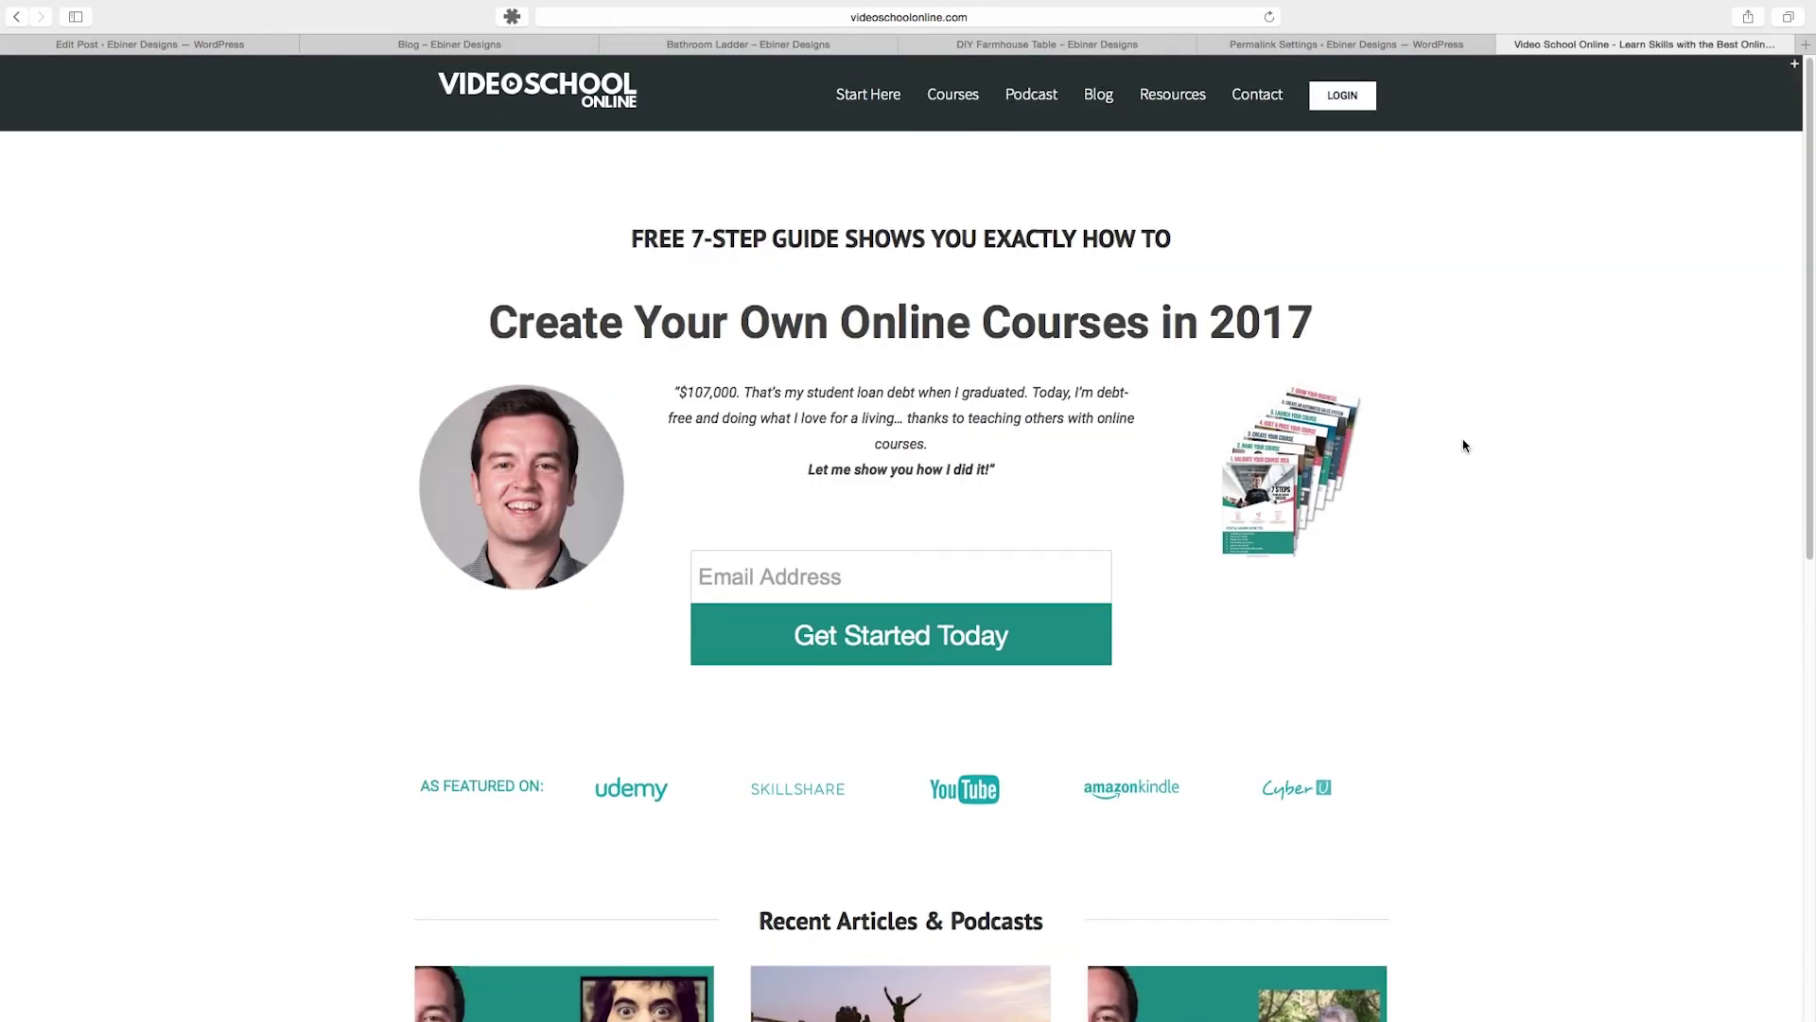
scroll(1573, 498, down, 1)
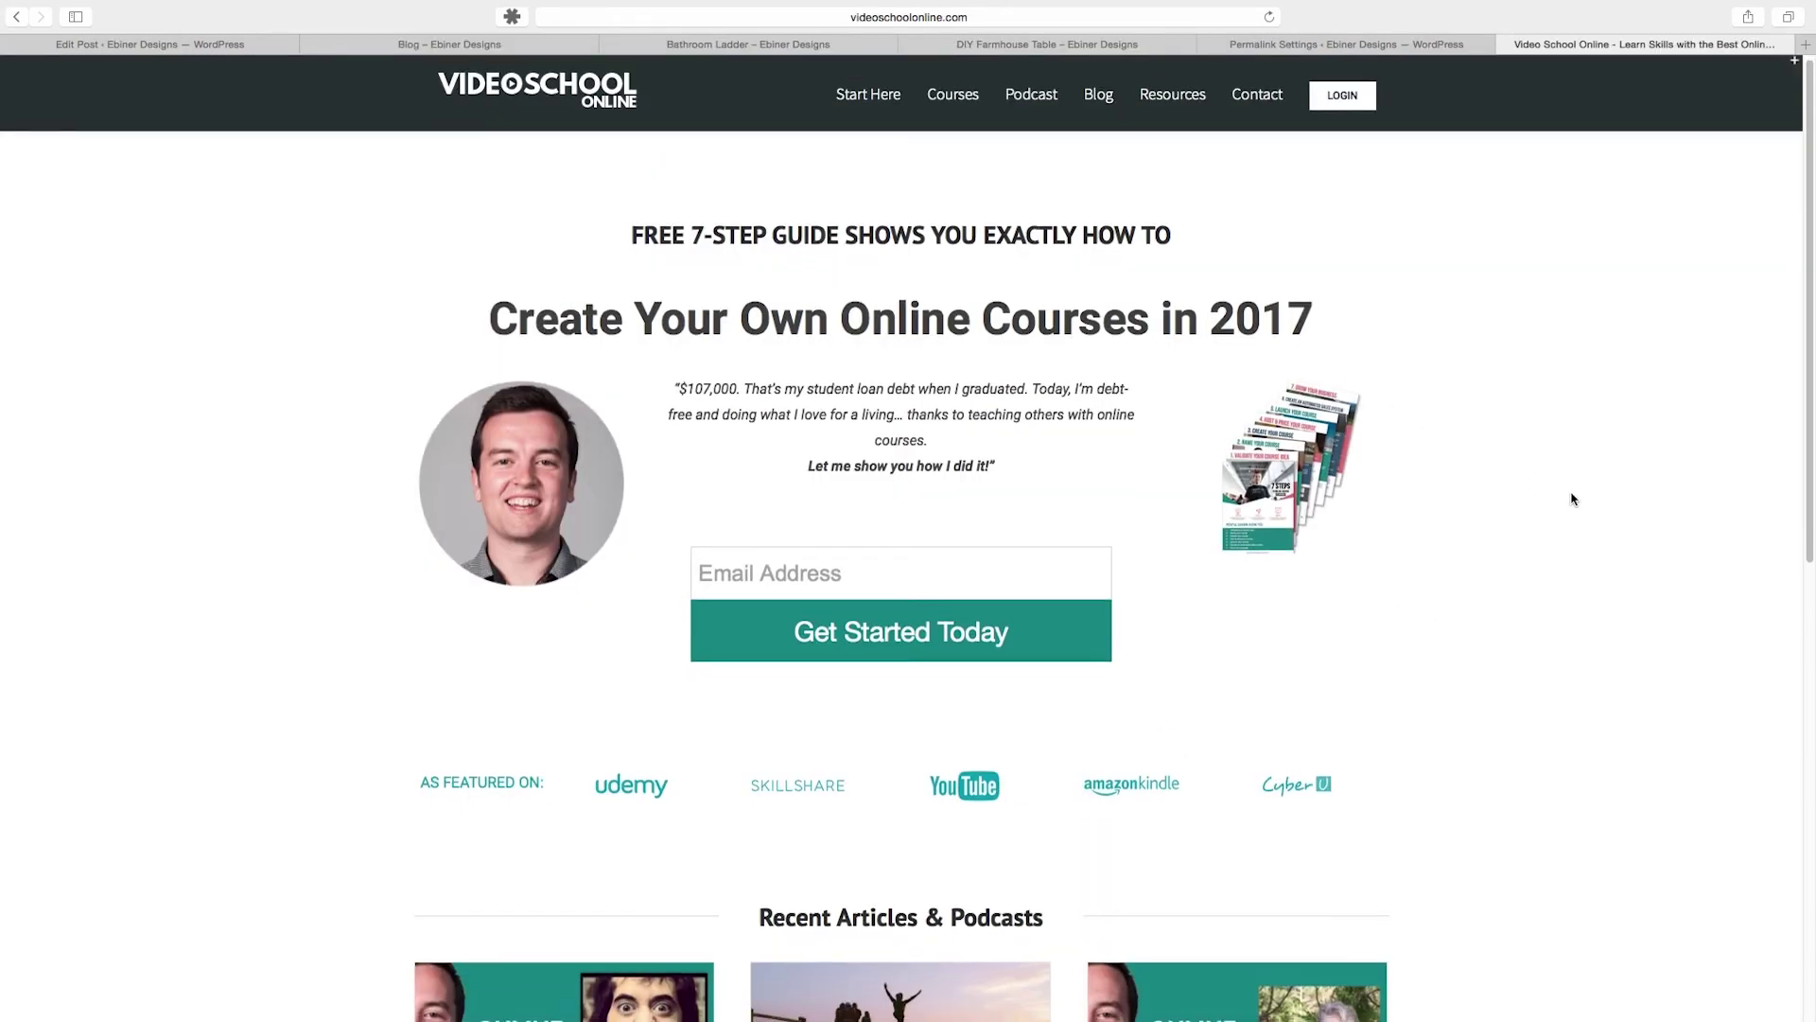
scroll(1573, 499, down, 5)
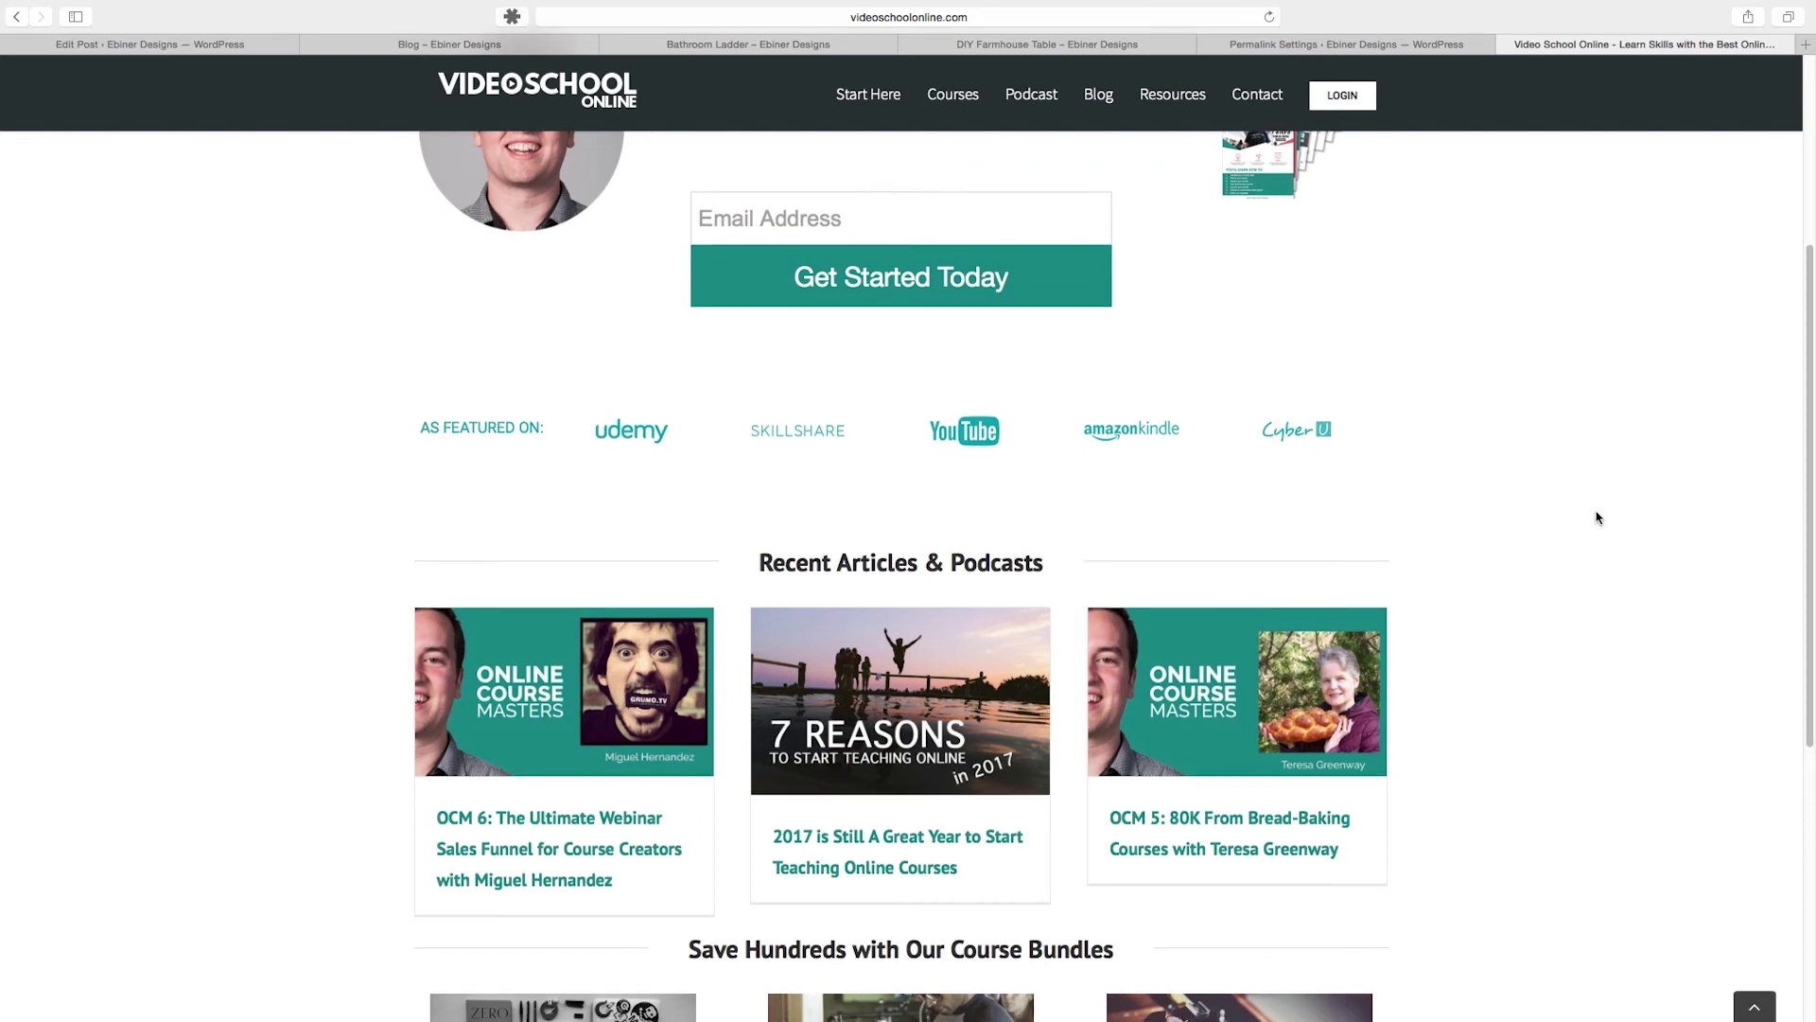
scroll(1596, 517, up, 5)
scroll(1254, 550, down, 4)
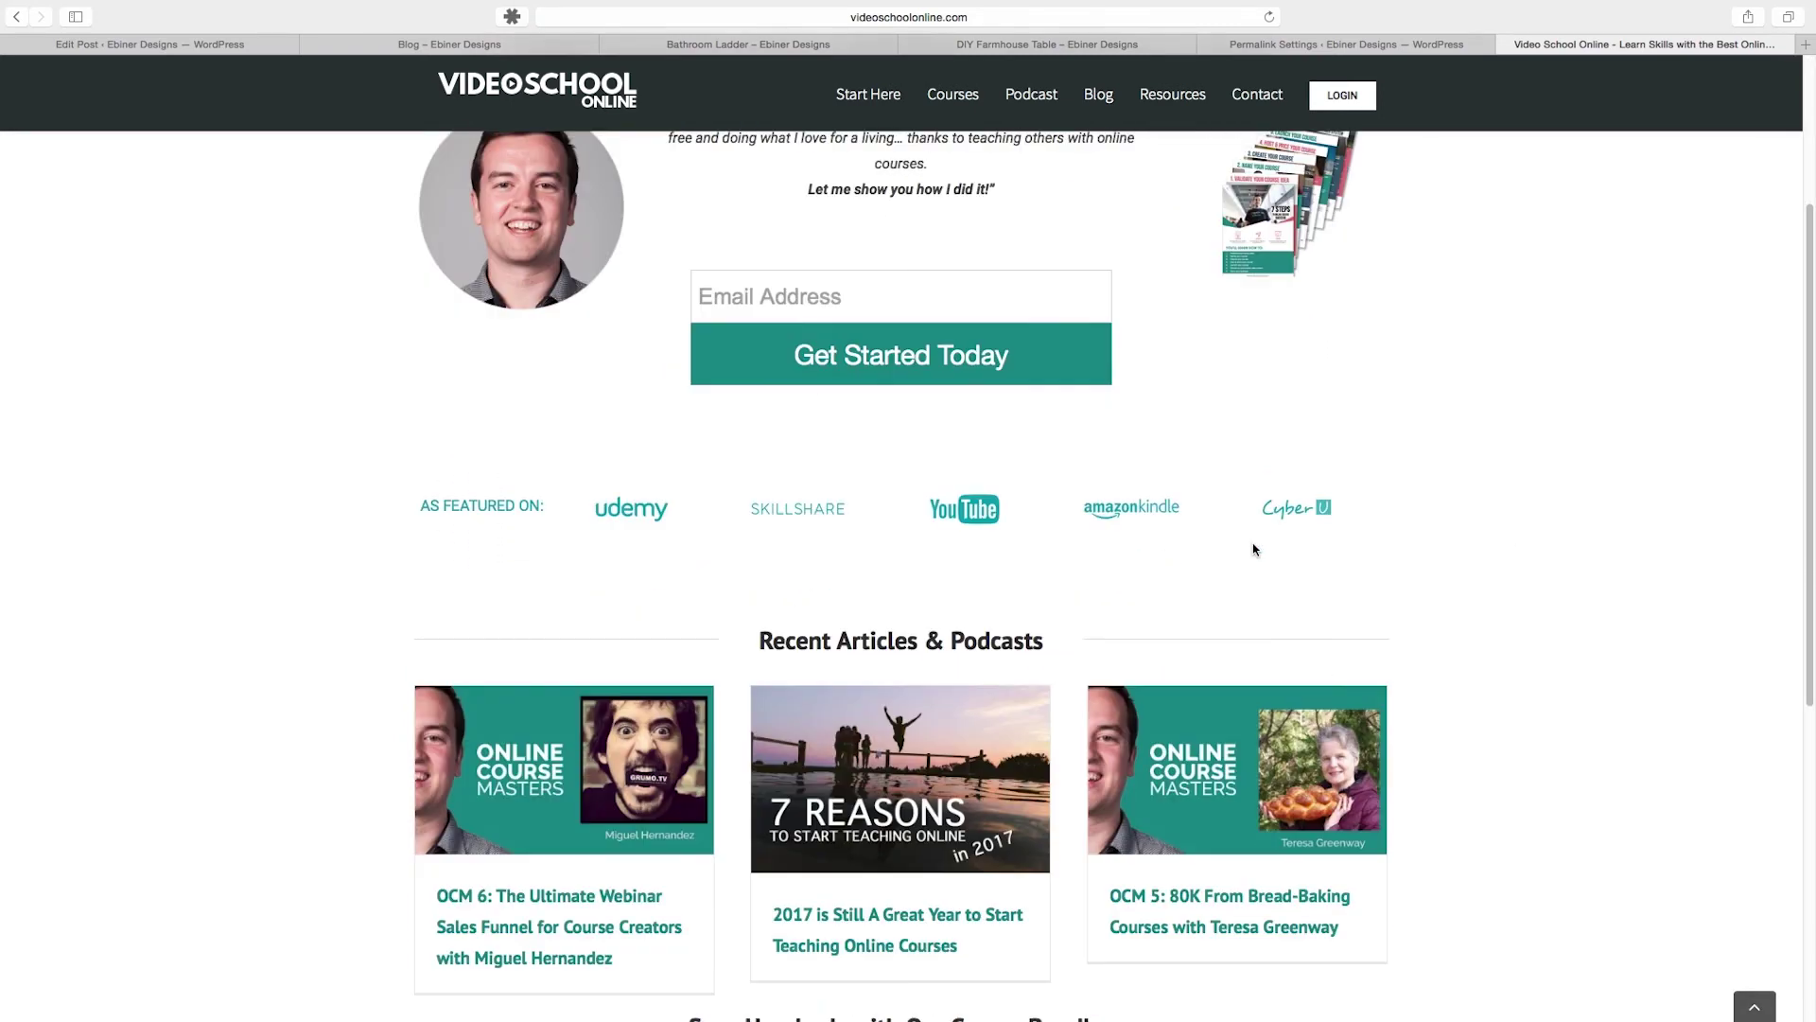
scroll(1060, 629, down, 2)
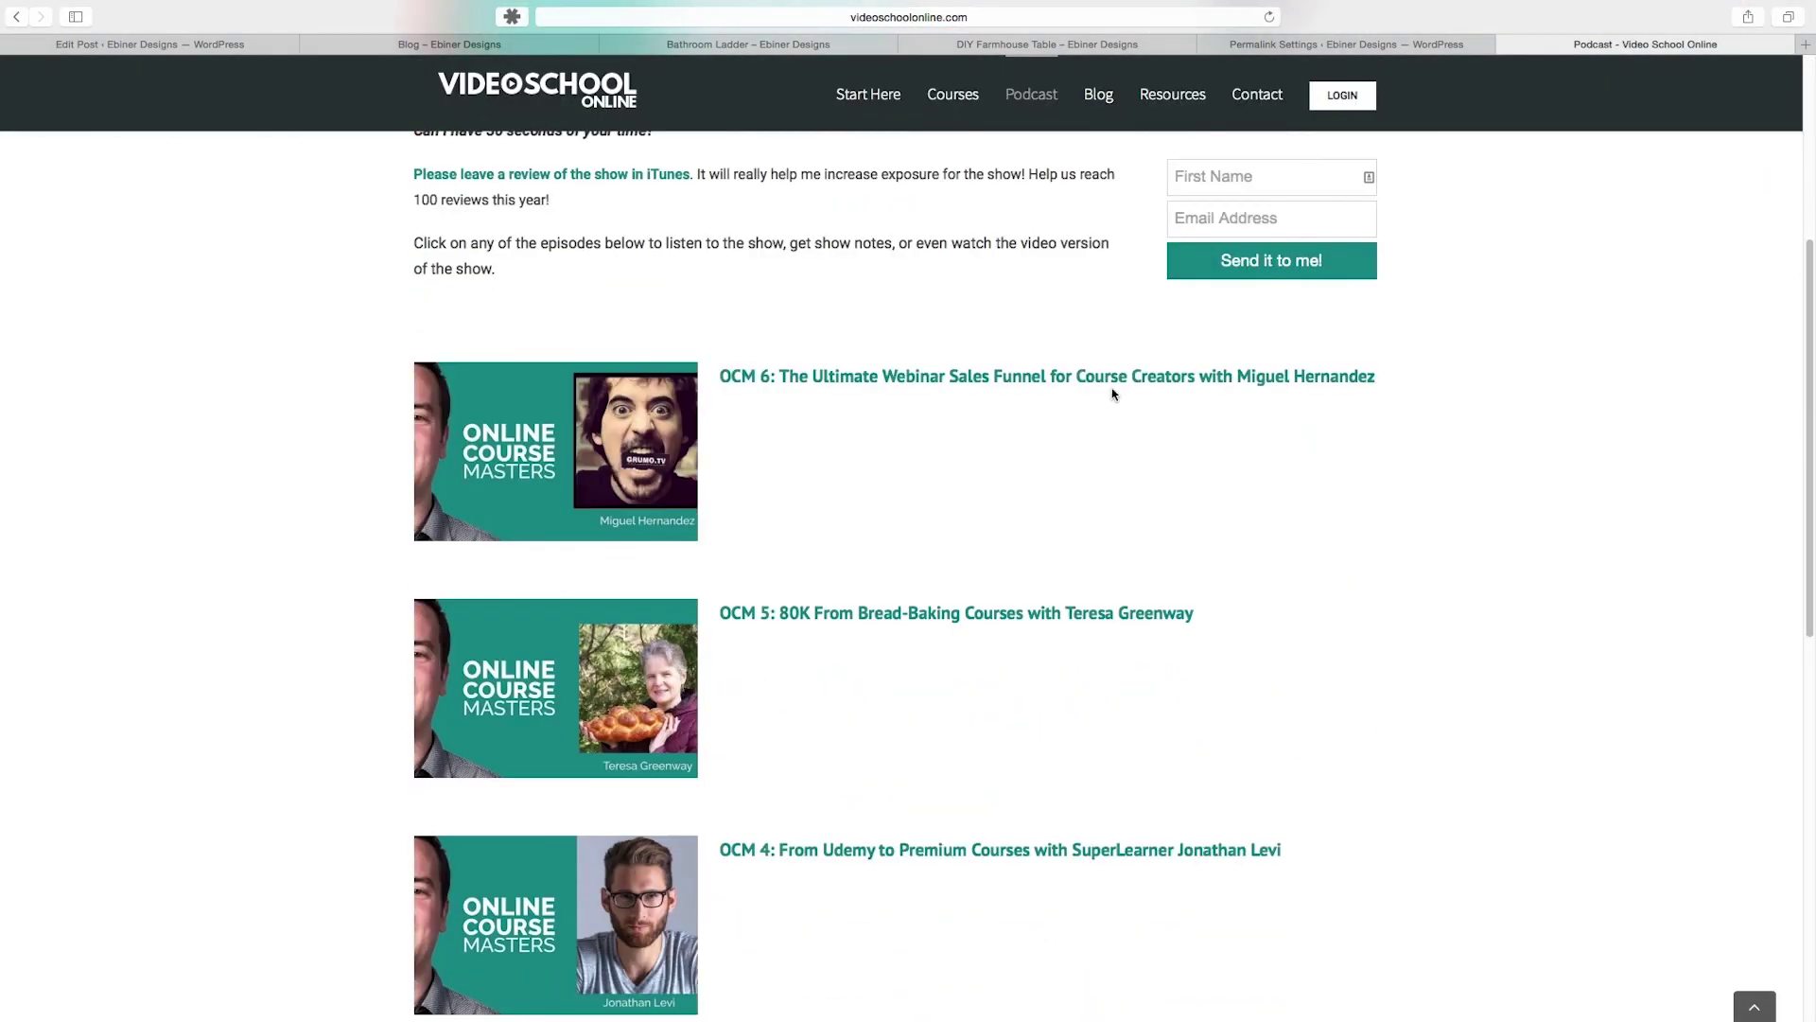
scroll(1037, 541, down, 3)
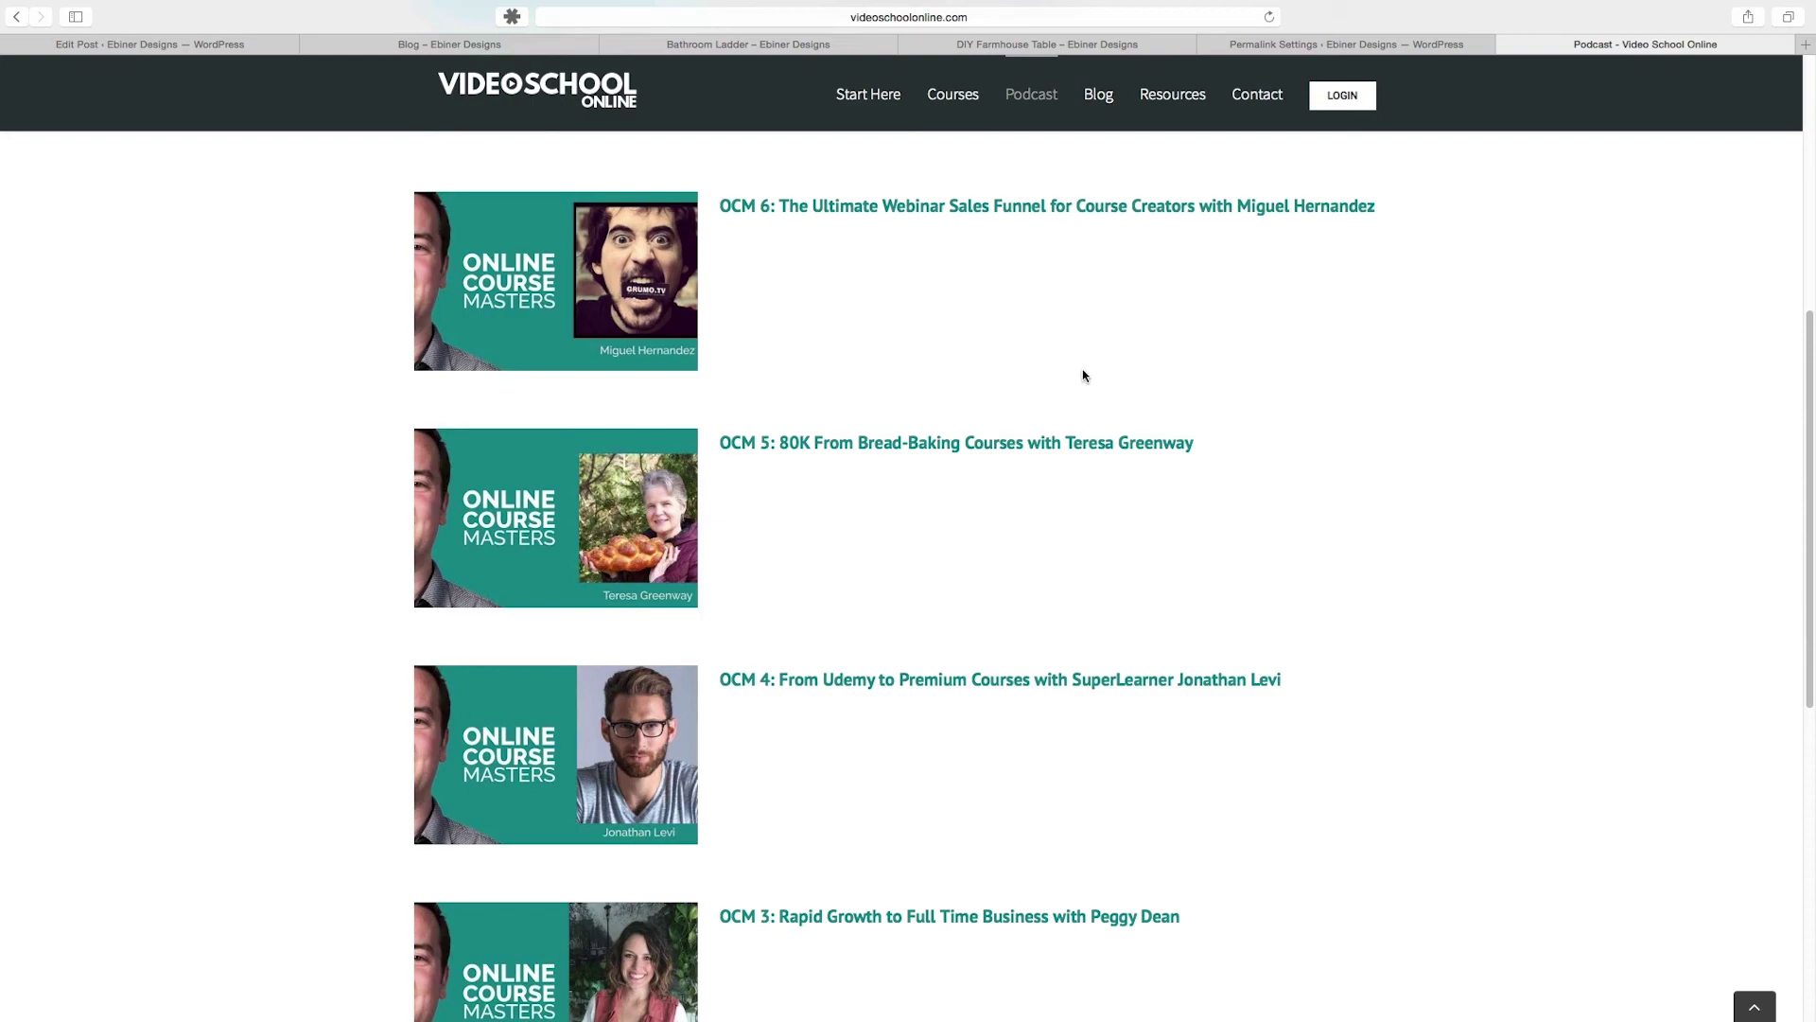
scroll(1066, 357, up, 4)
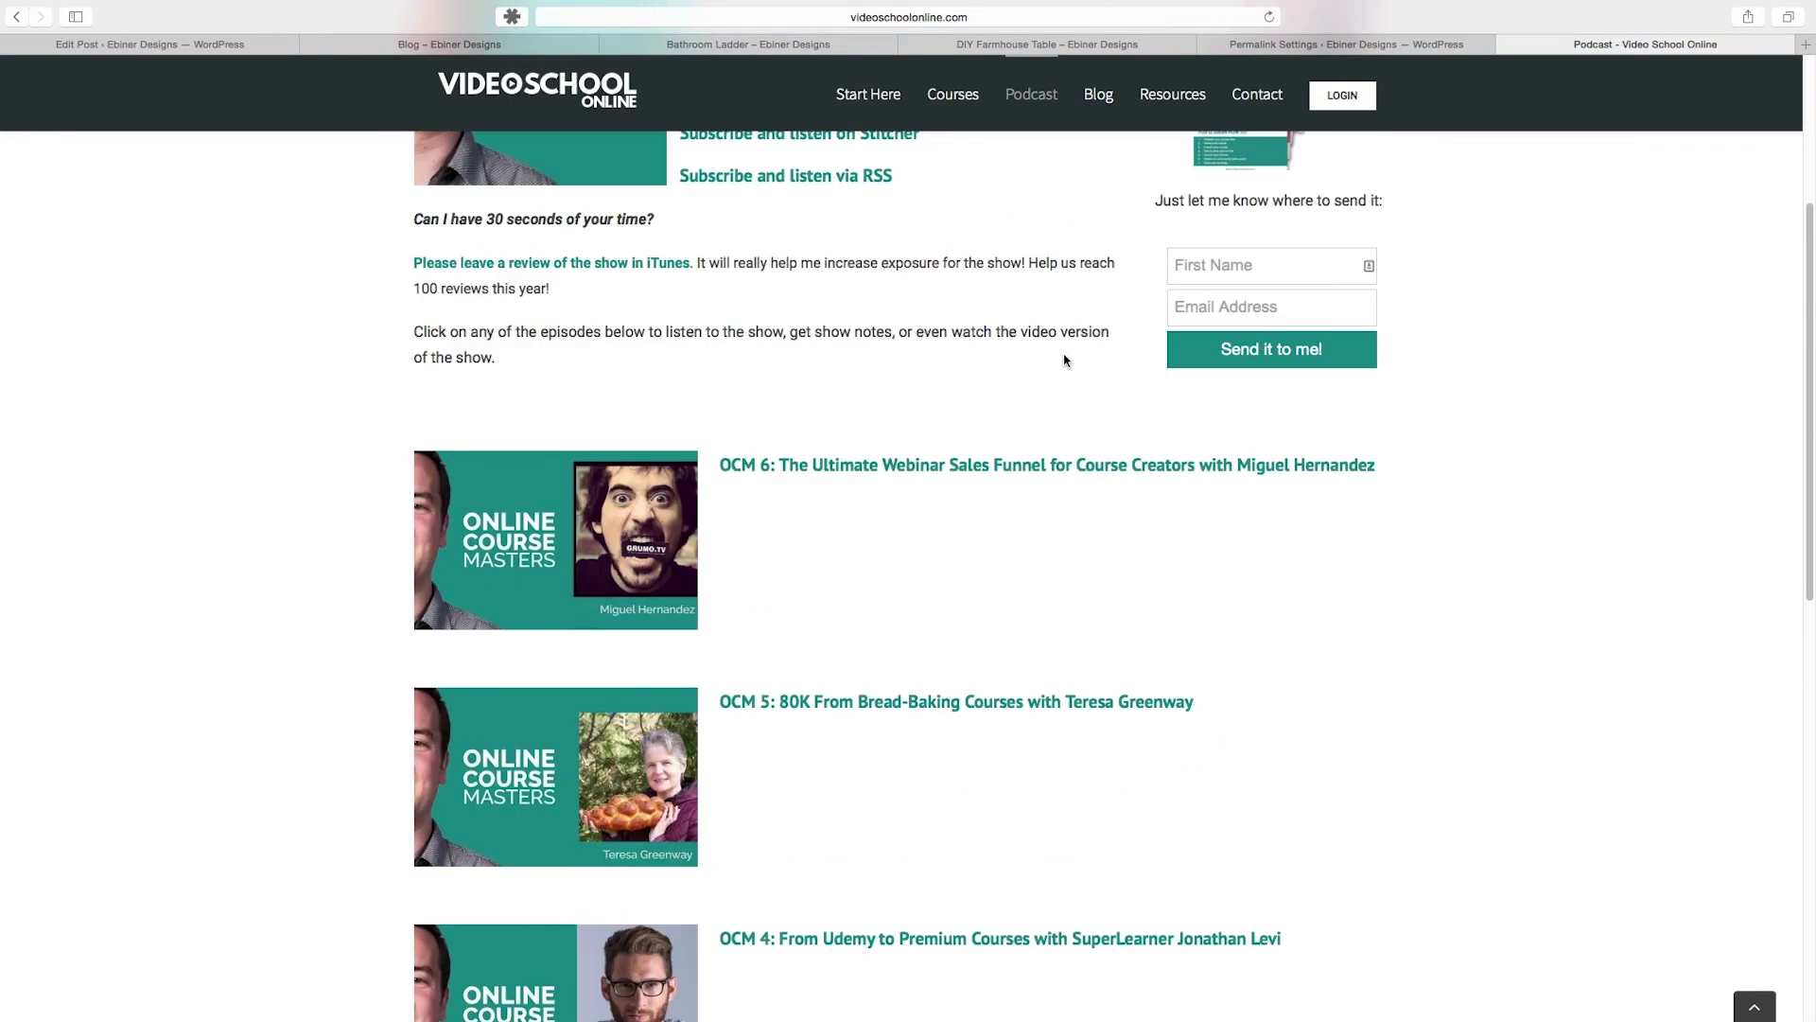
click(1097, 94)
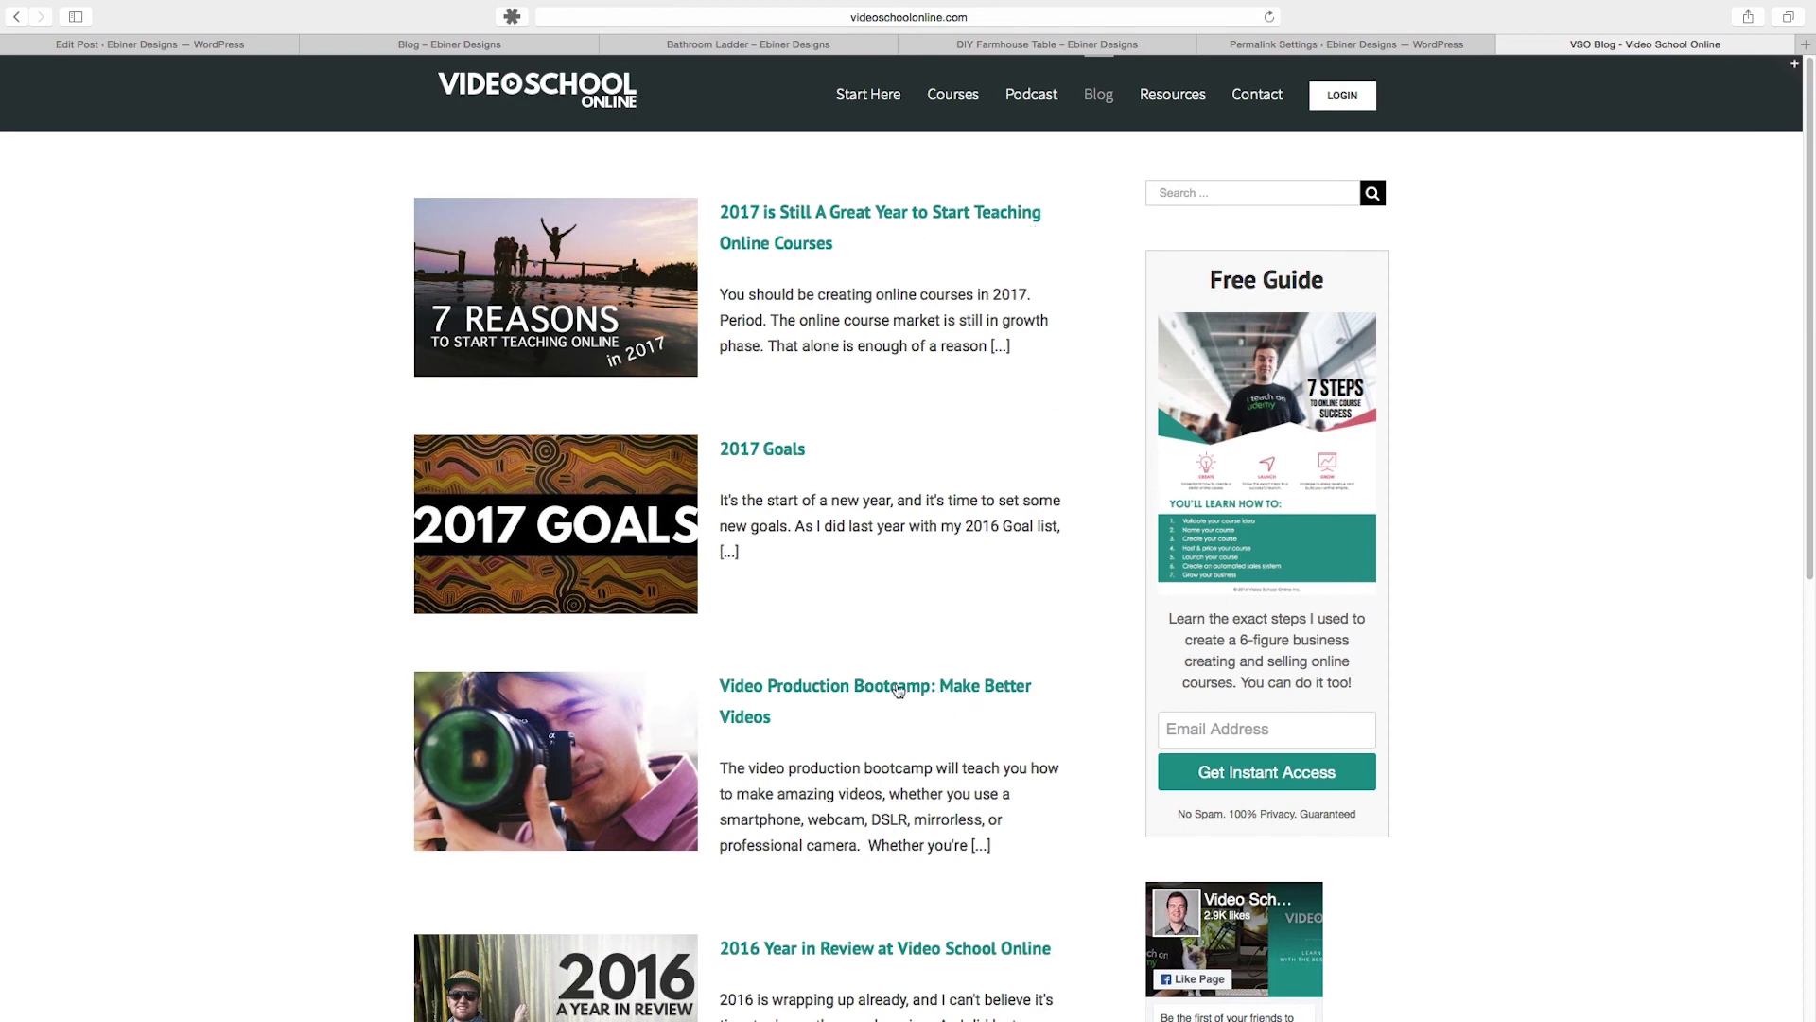
Step: Read through the Video Production Bootcamp post on Video School Online
click(825, 688)
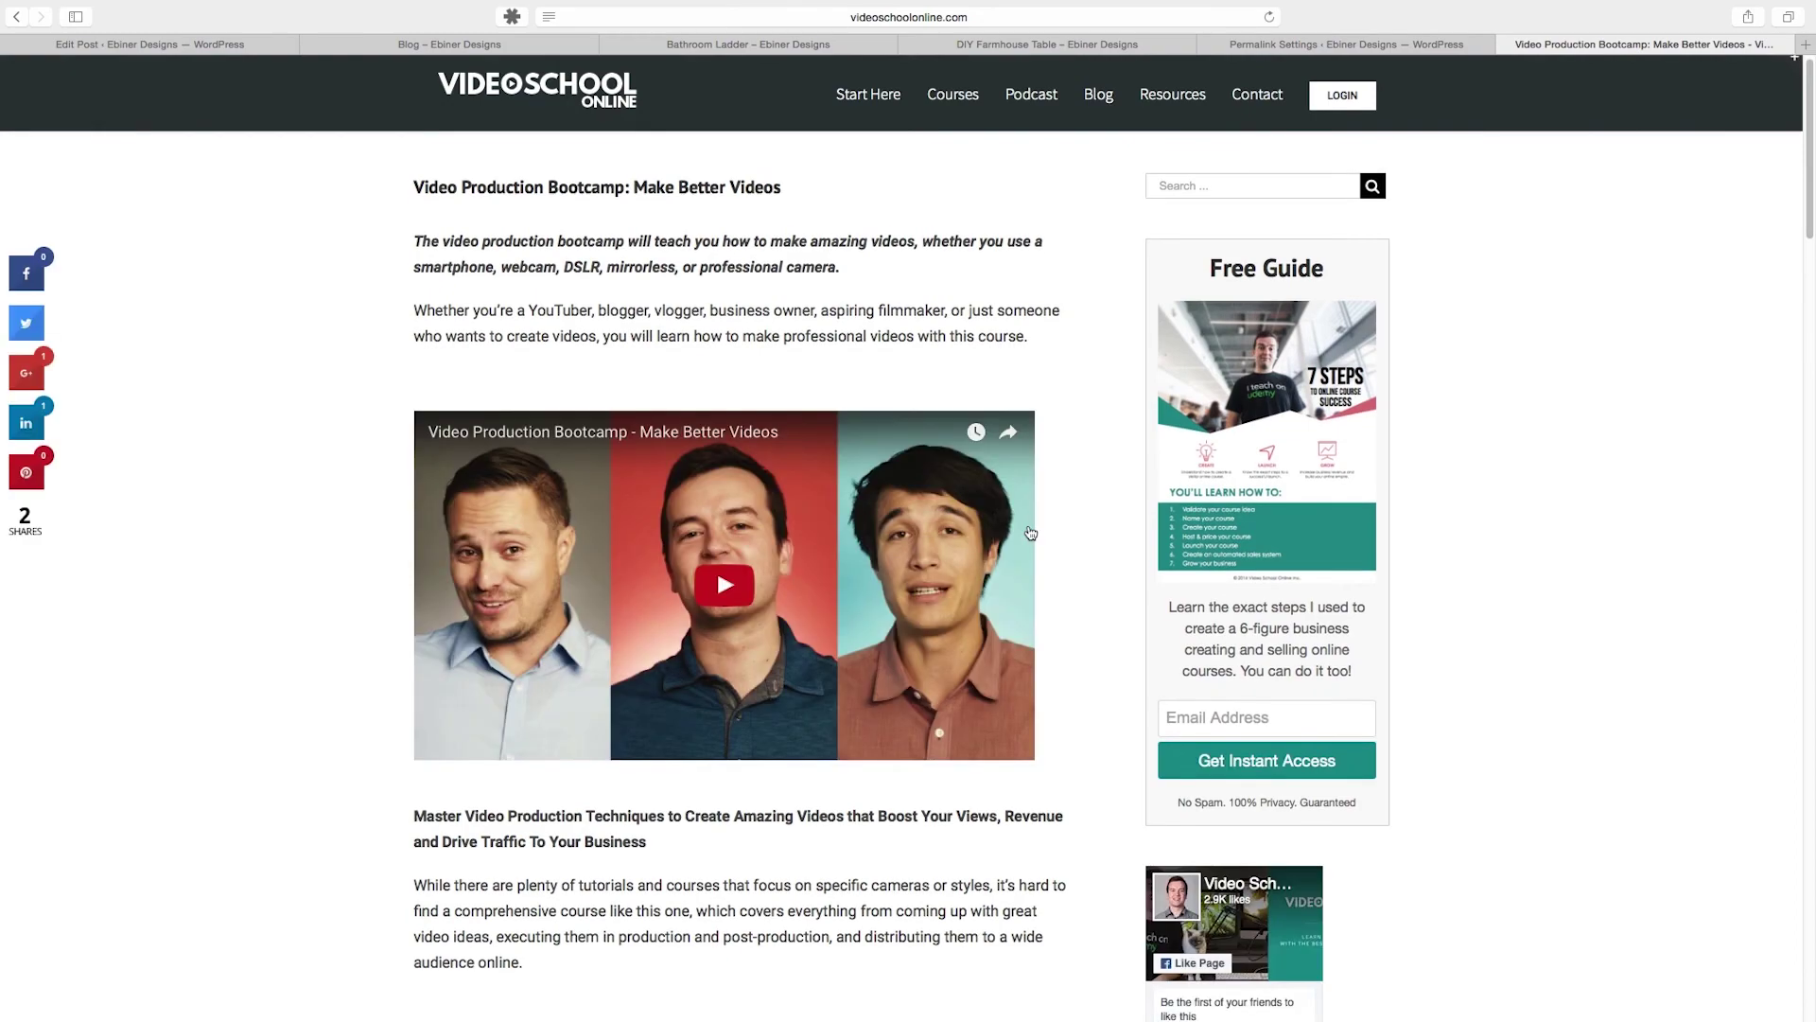
scroll(968, 511, down, 20)
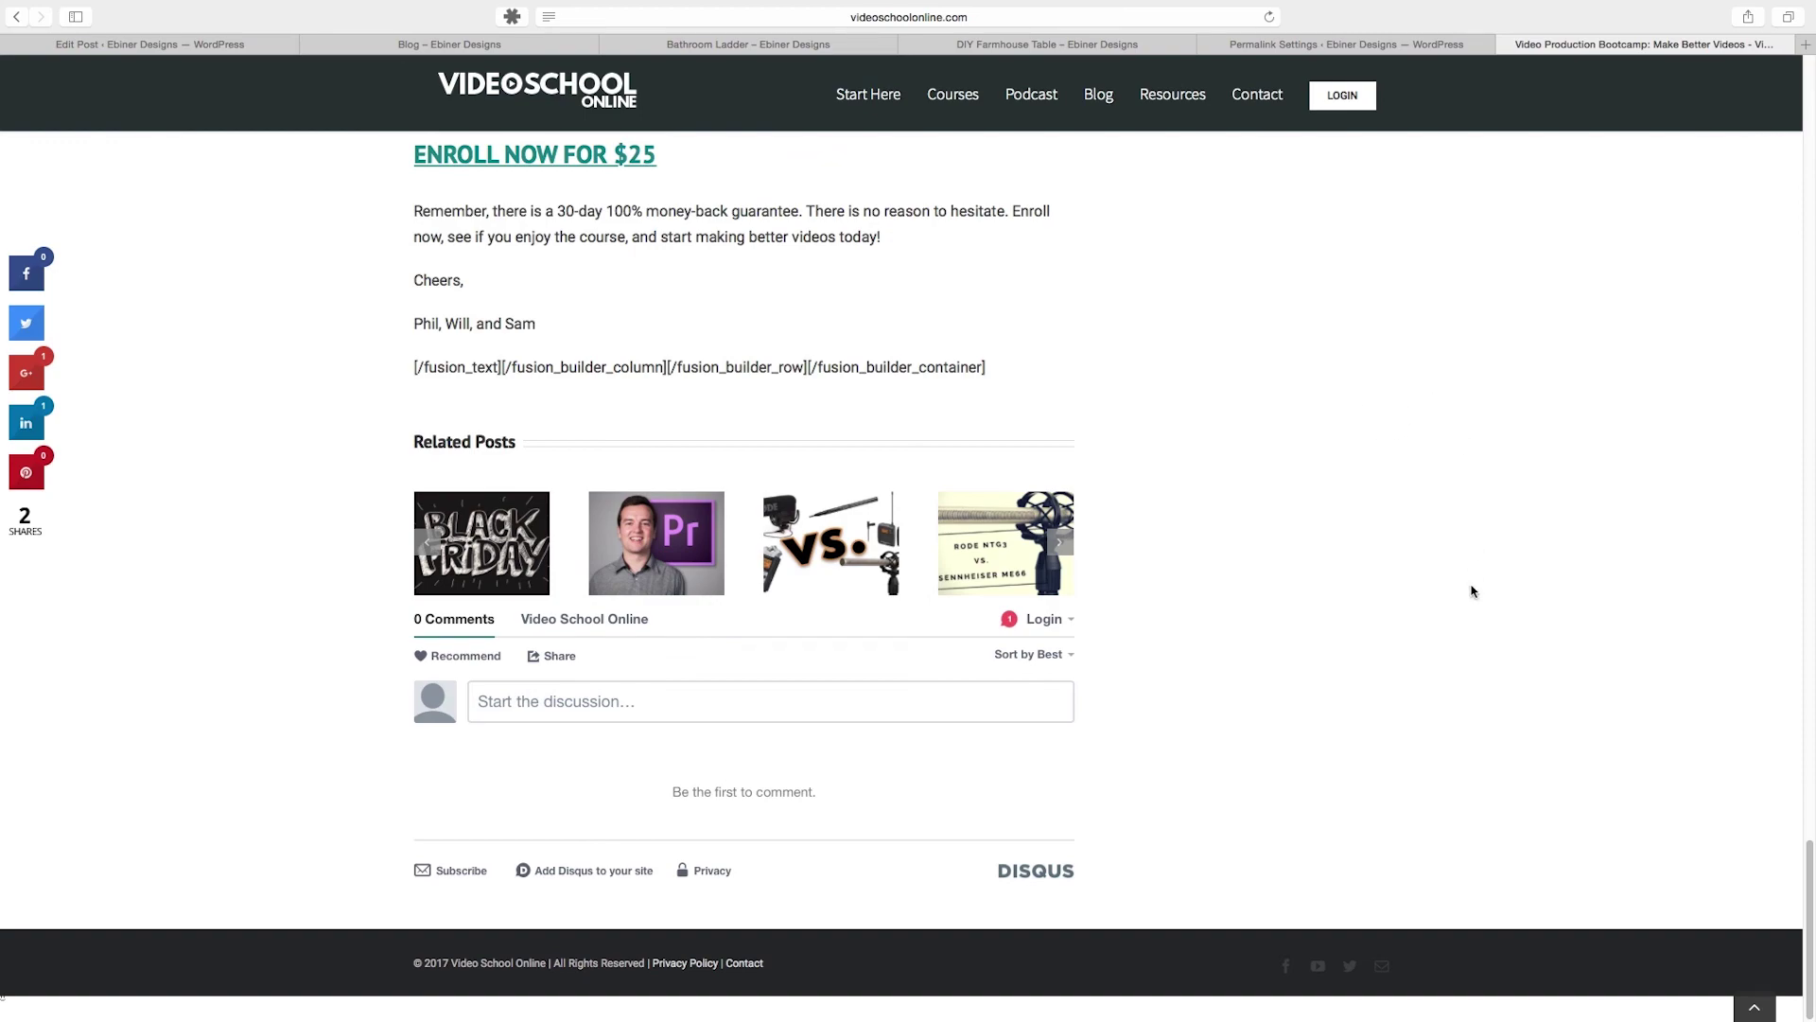
scroll(1472, 591, up, 20)
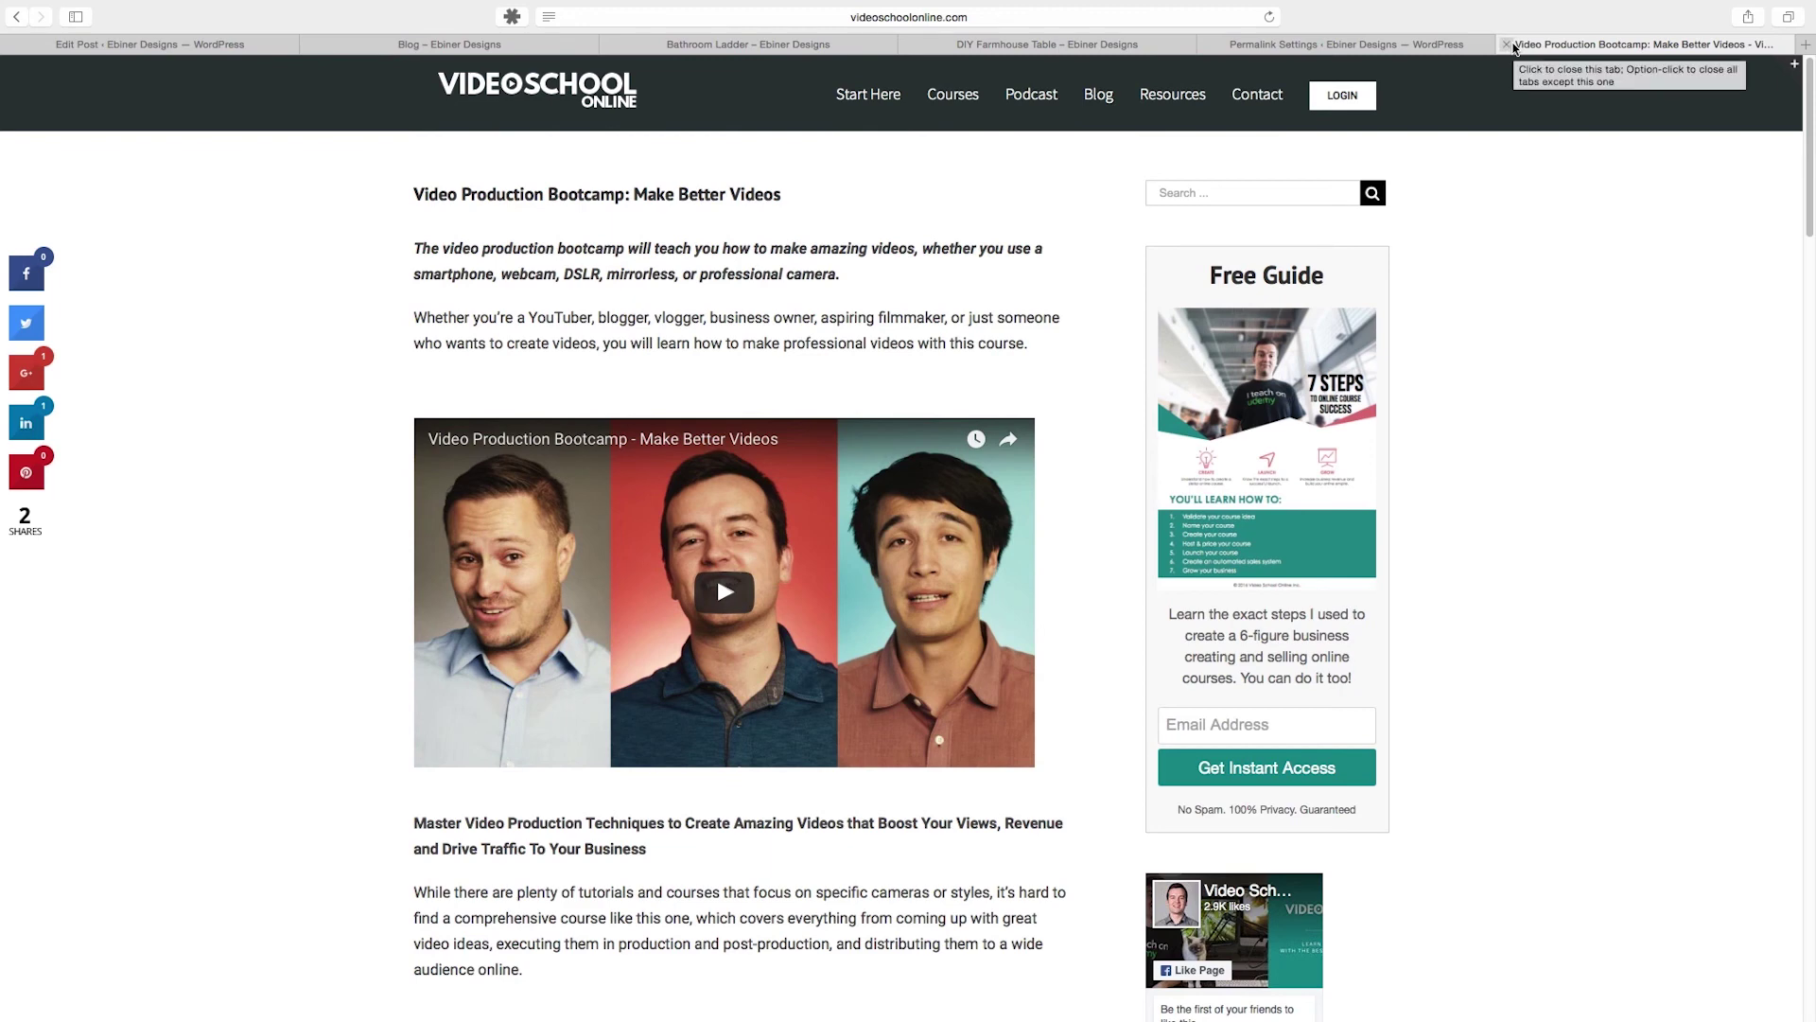
Step: Return to the Bathroom Ladder Edit Post screen to reach its empty Tags box
click(567, 45)
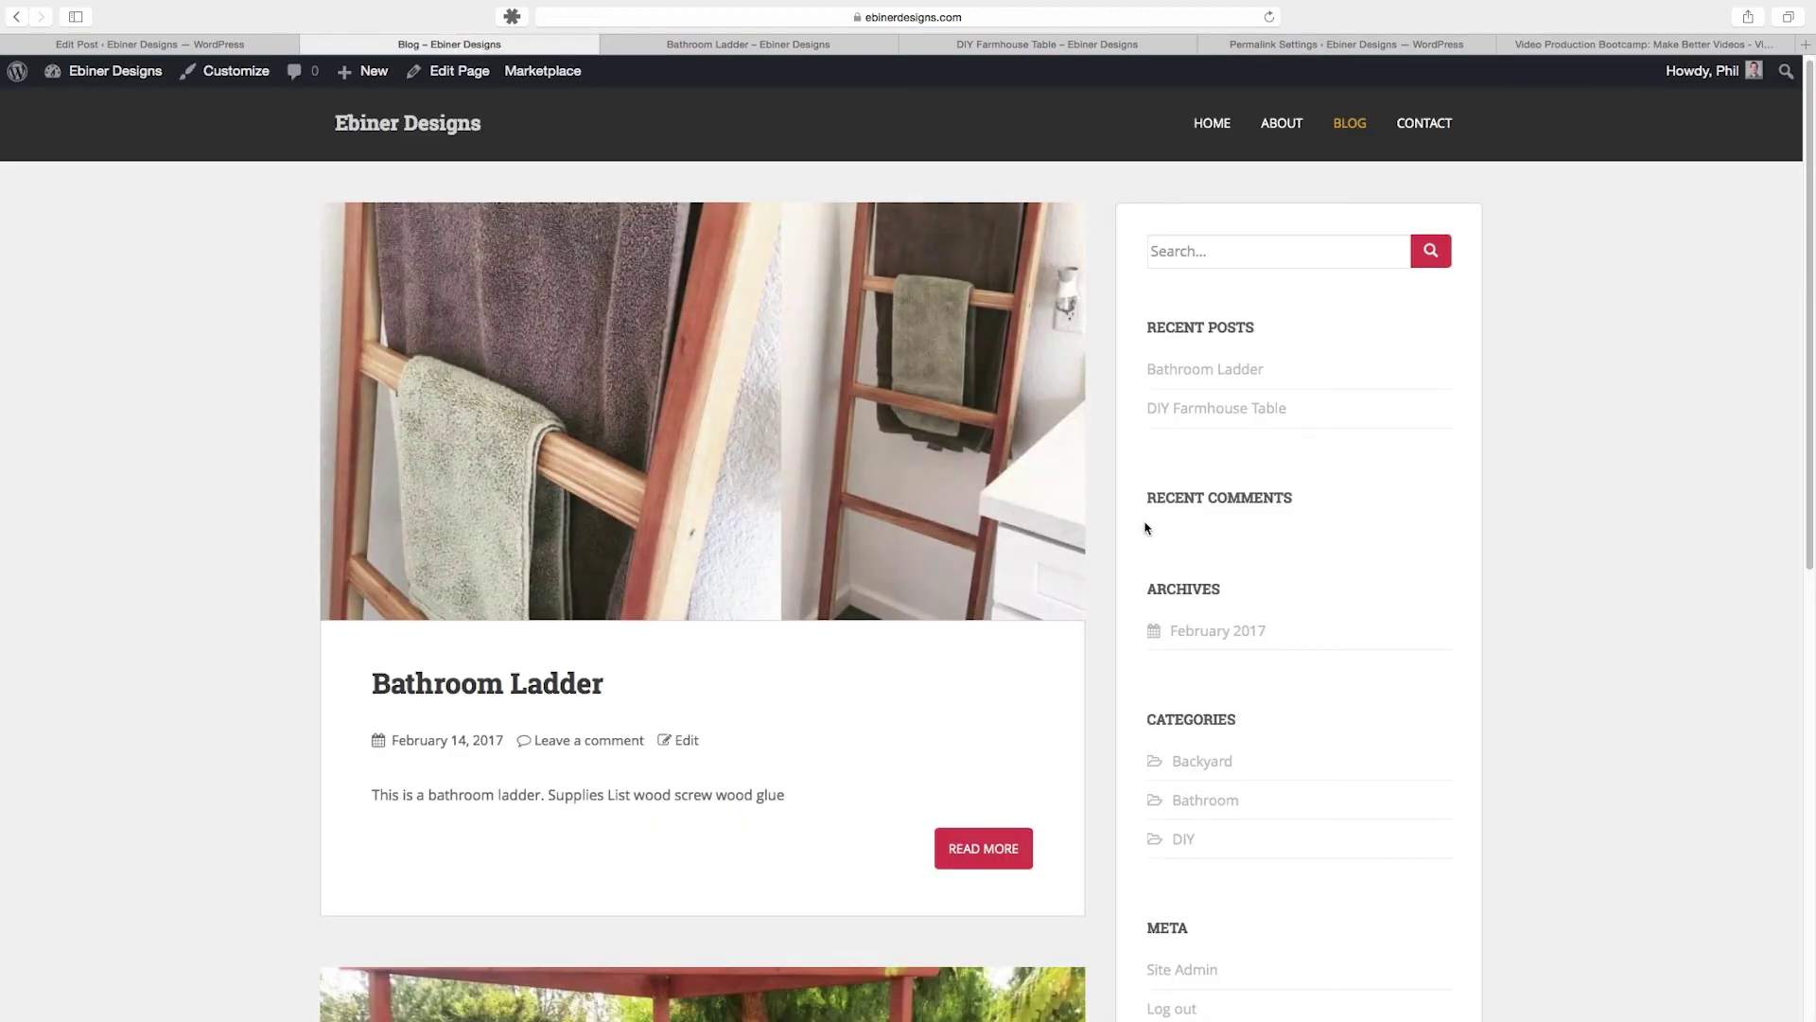
scroll(1139, 534, down, 1)
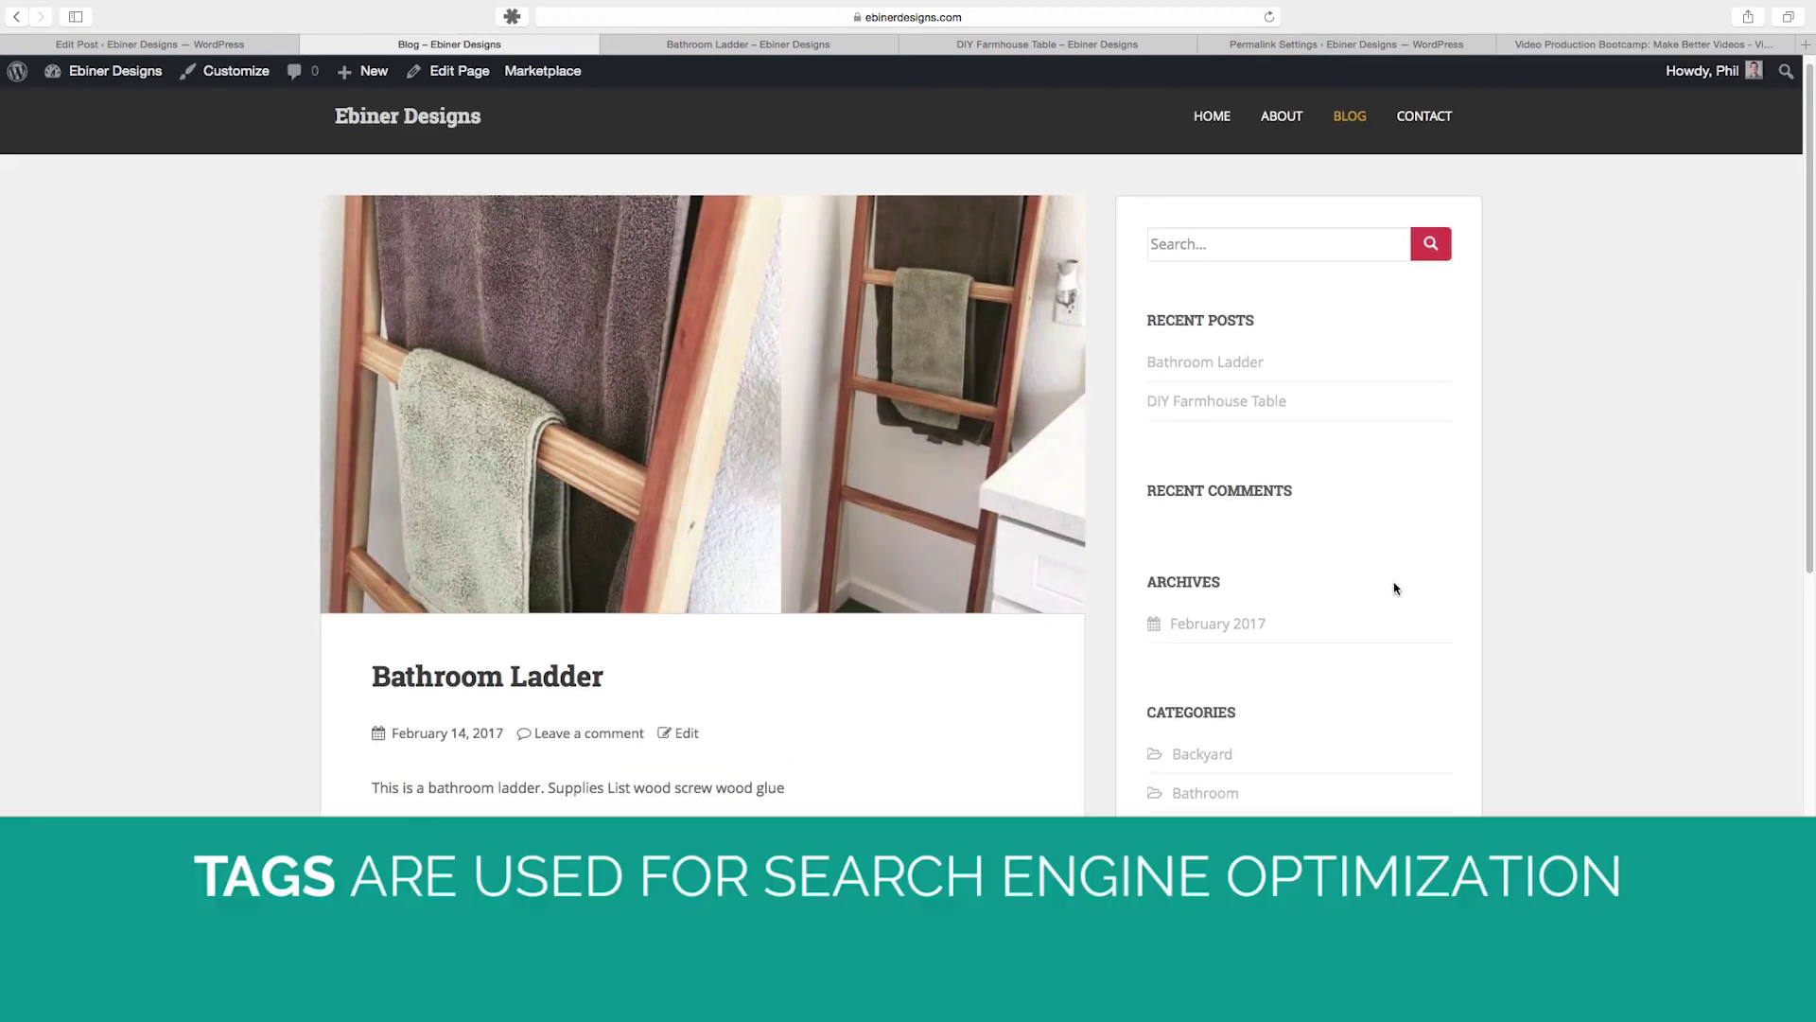
key(ctrl+shift+Tab)
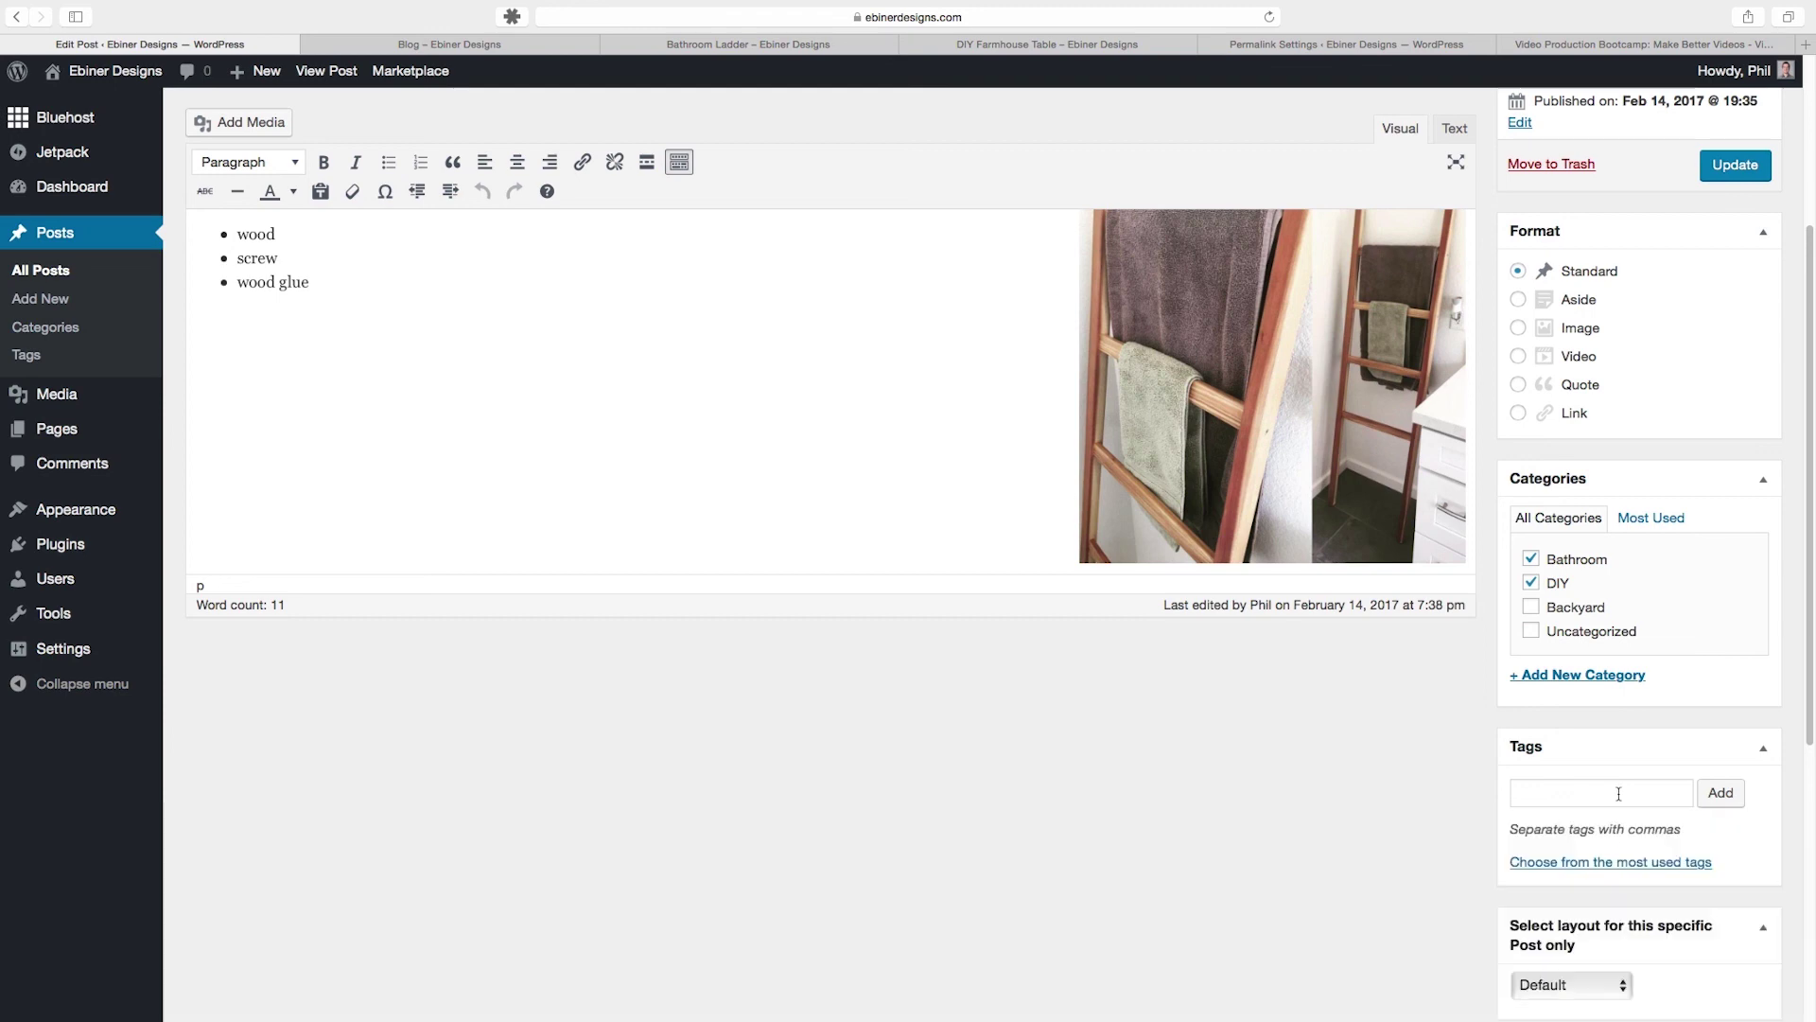
Step: Add the tags diy, woodworking, project, bathroom, ladder and towel to the post
click(1616, 797)
text(diy, wood)
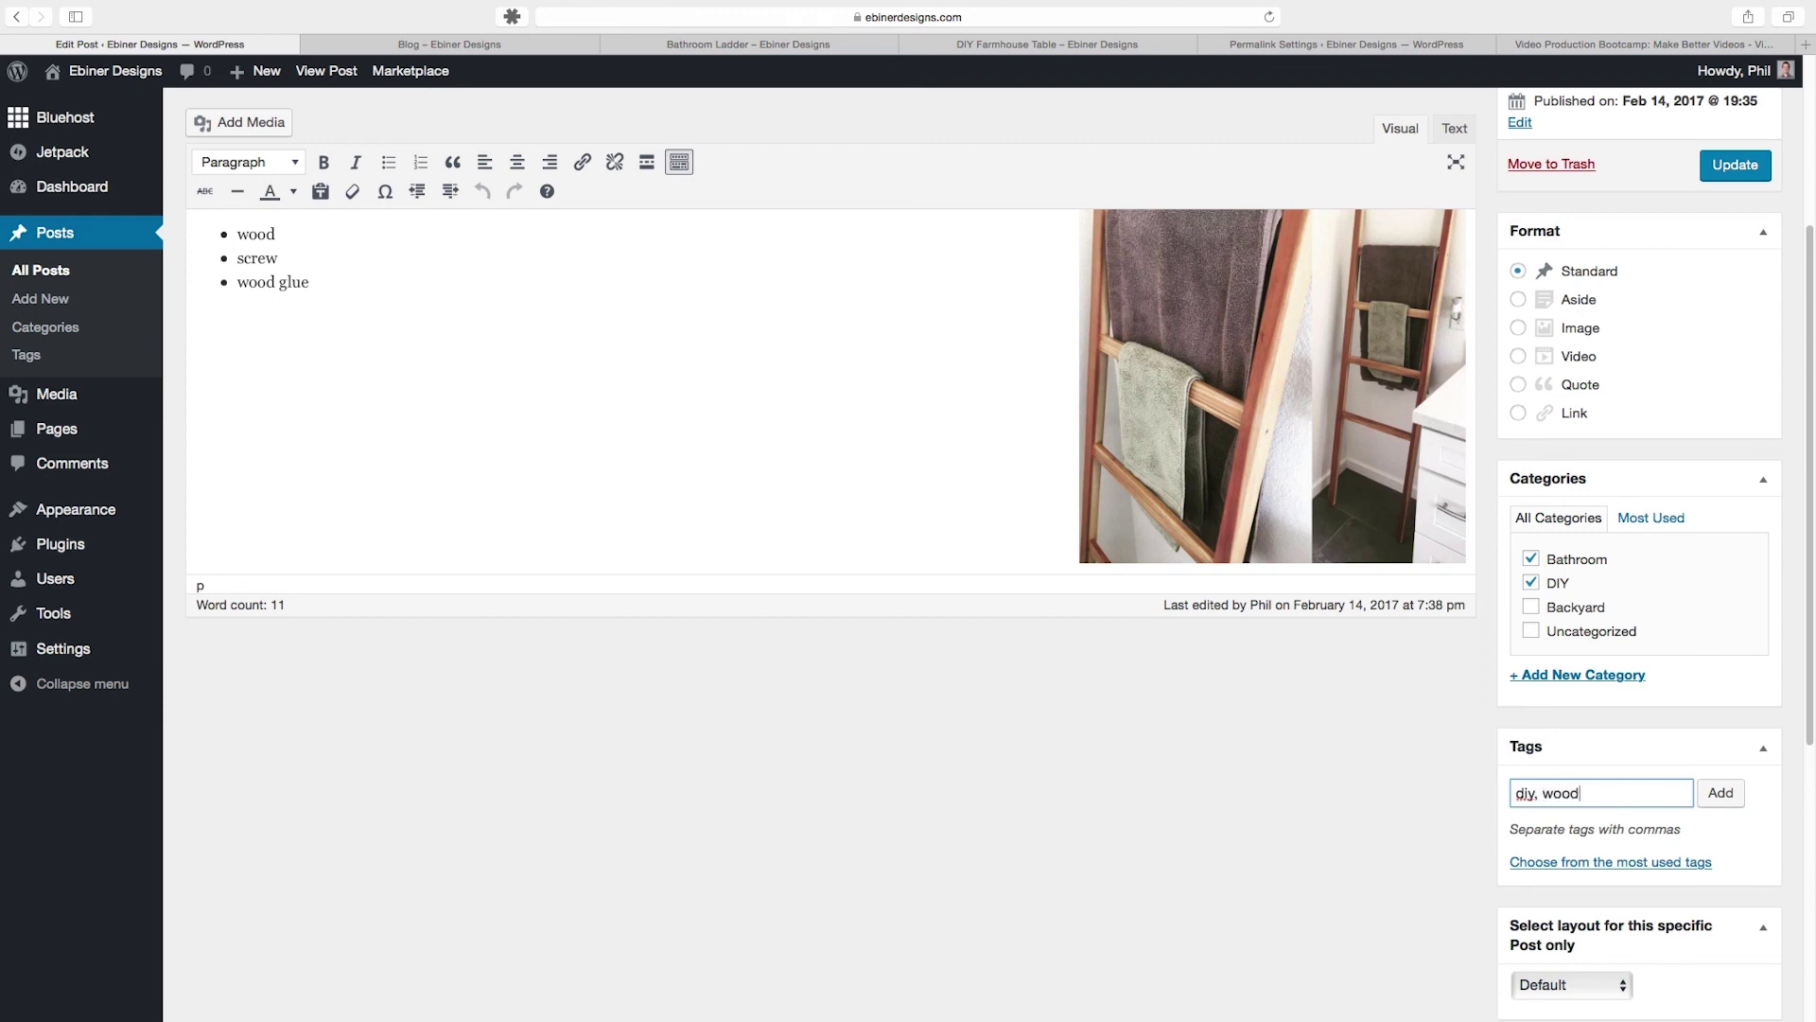
text(working, project, bath)
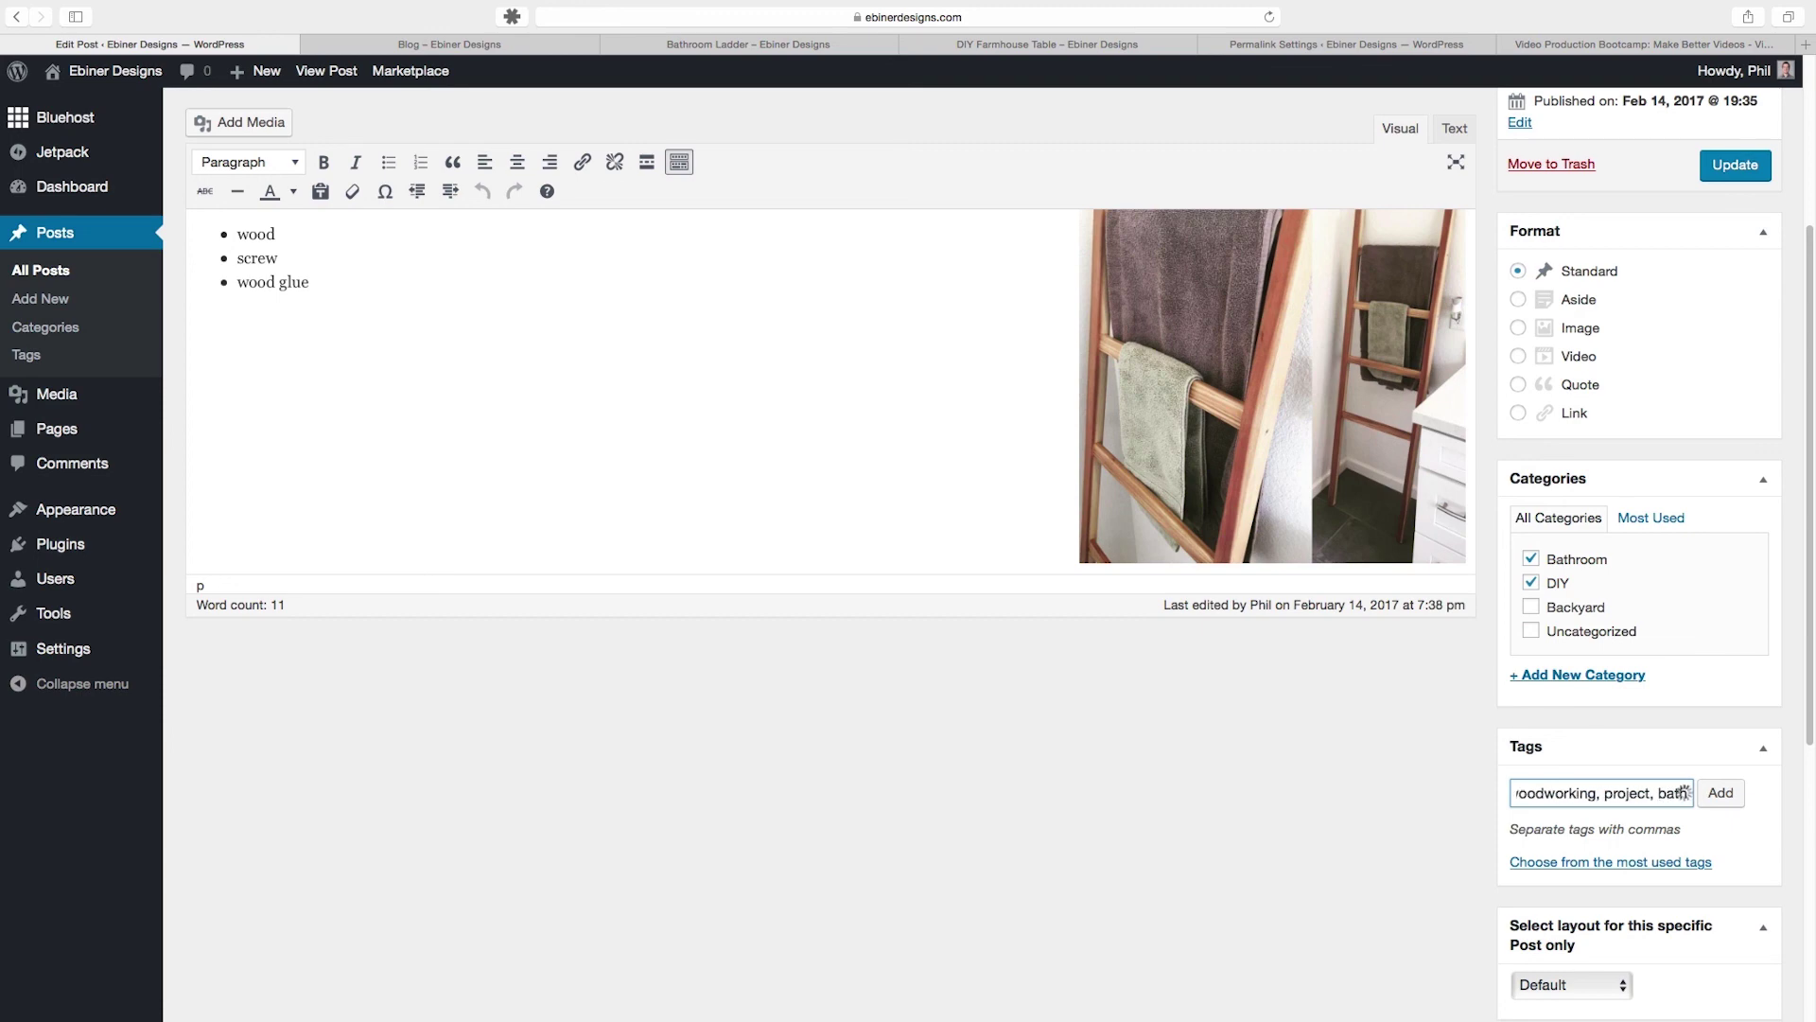
text(room, ladder, t)
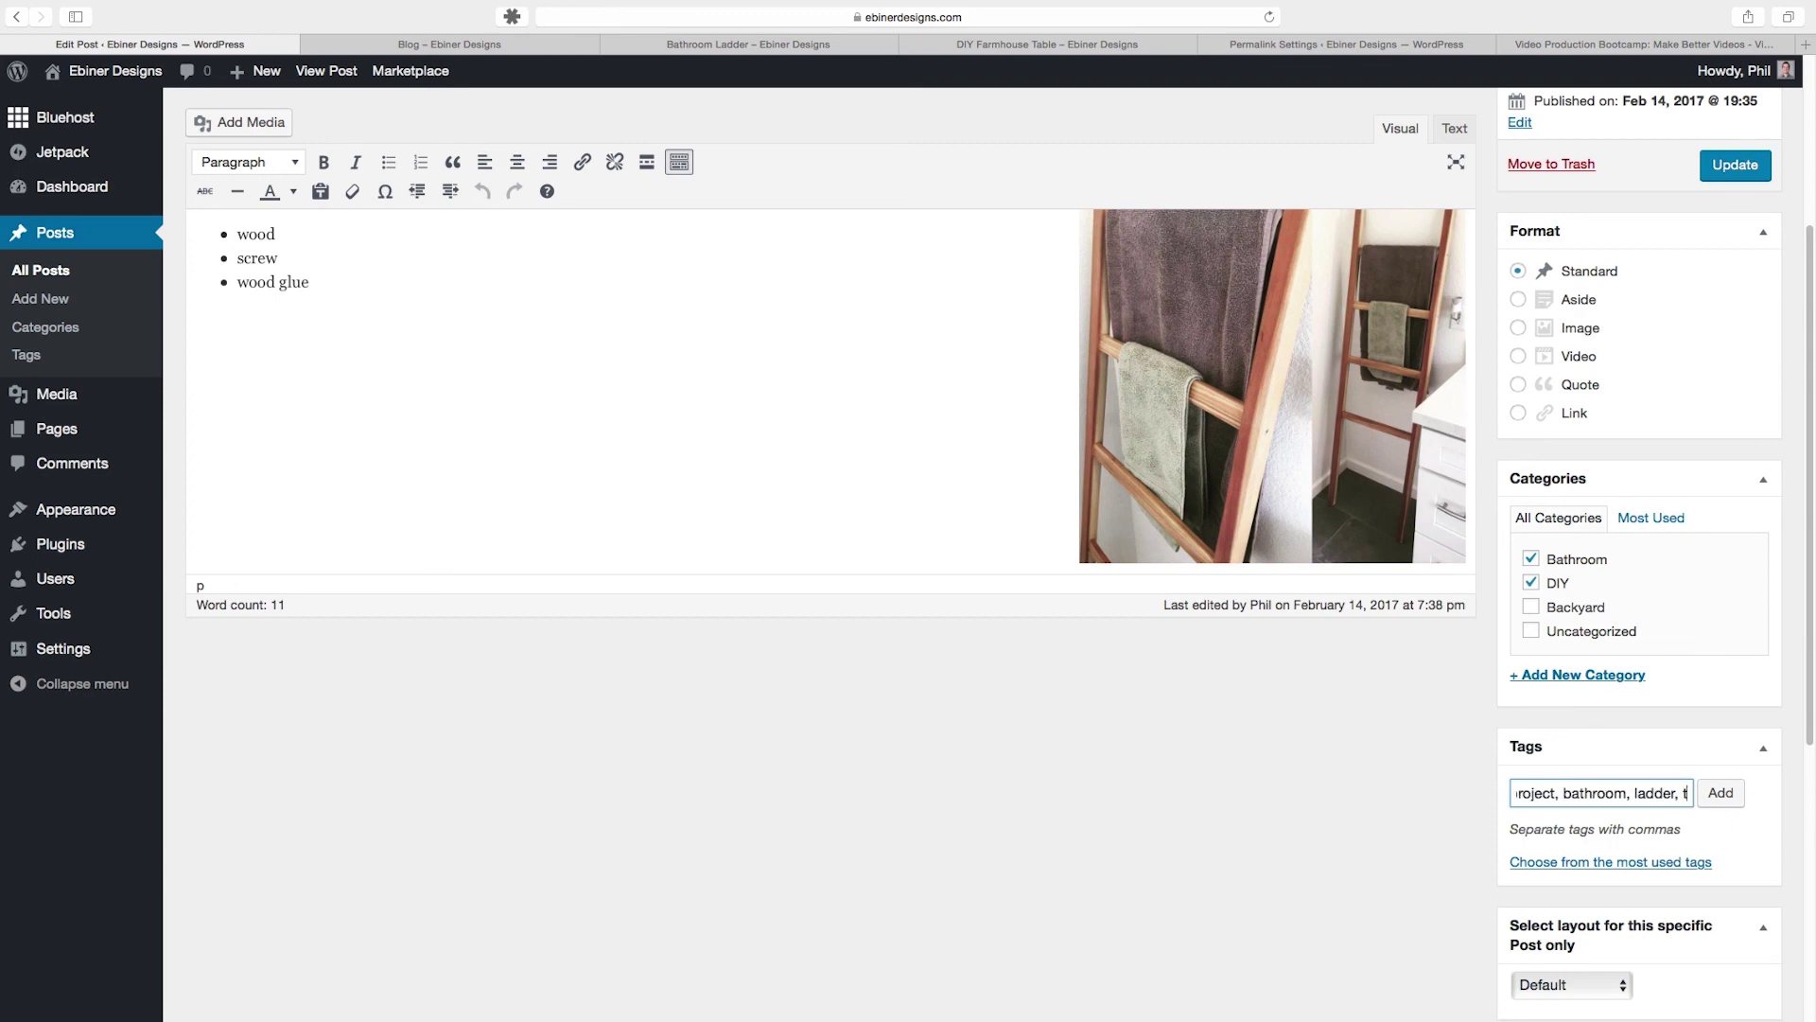
text(owel)
click(1741, 794)
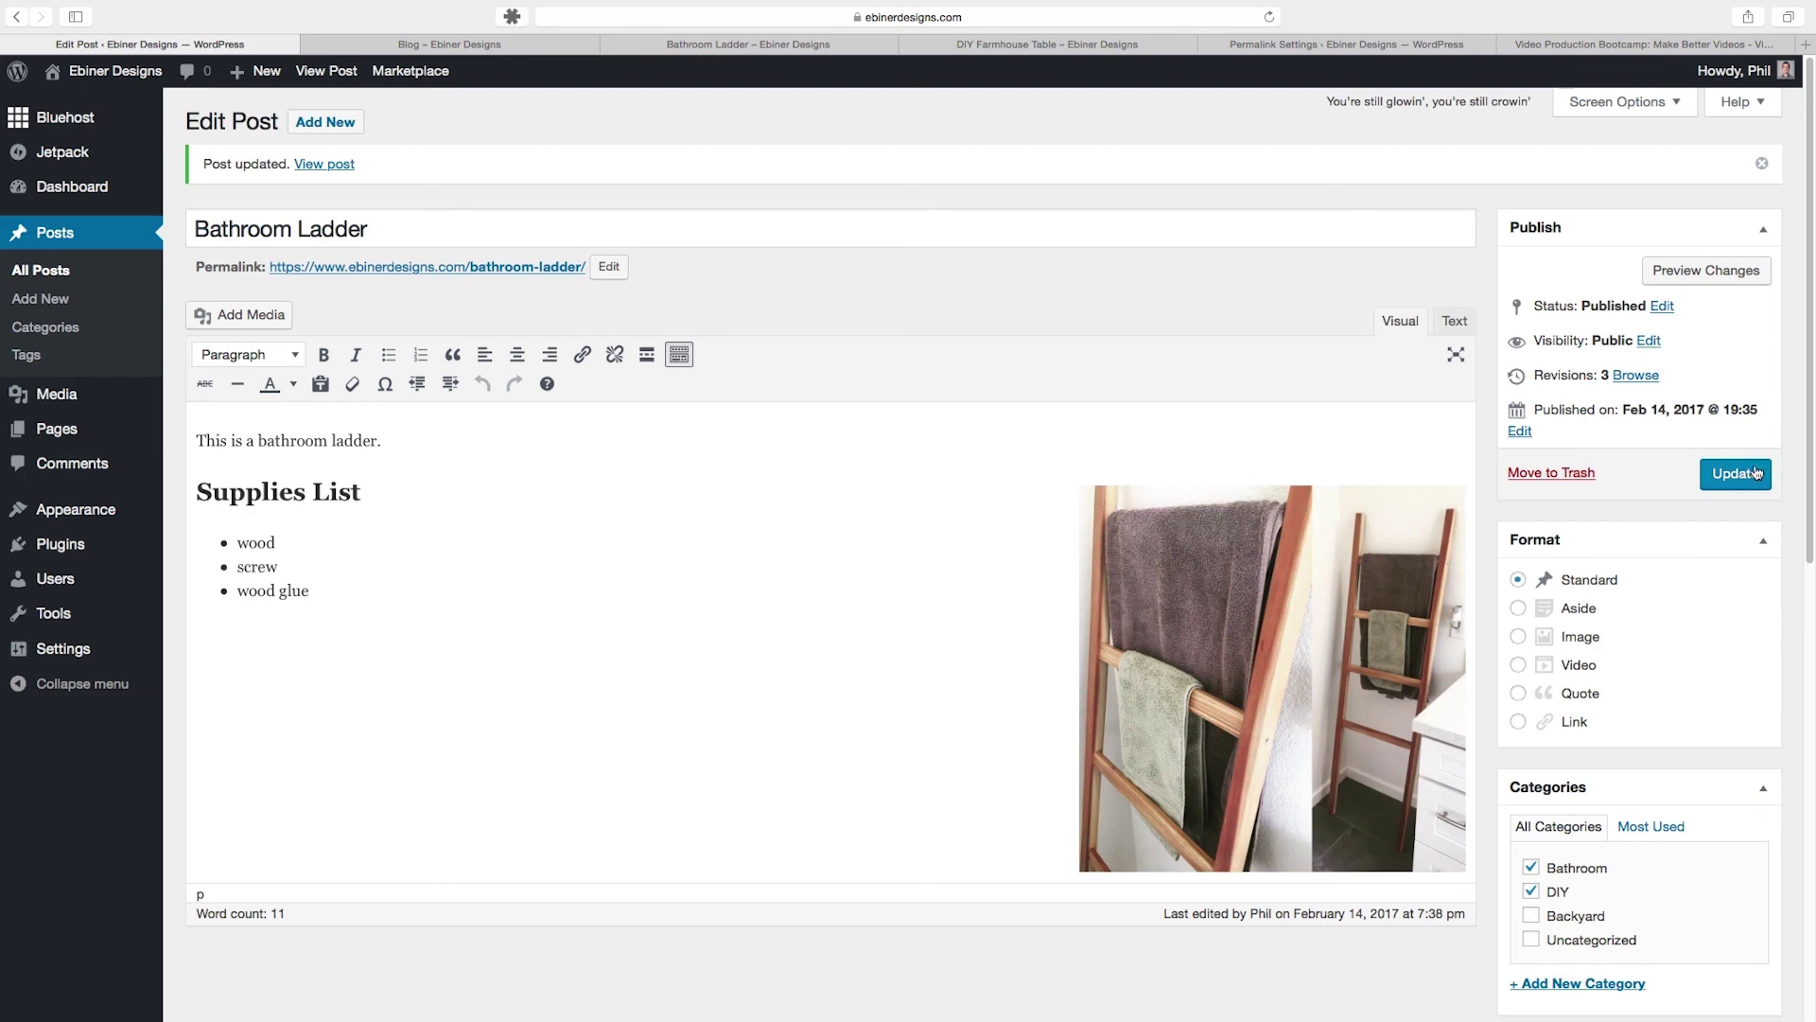
Step: Update the published Bathroom Ladder post to save its new tags
click(1755, 473)
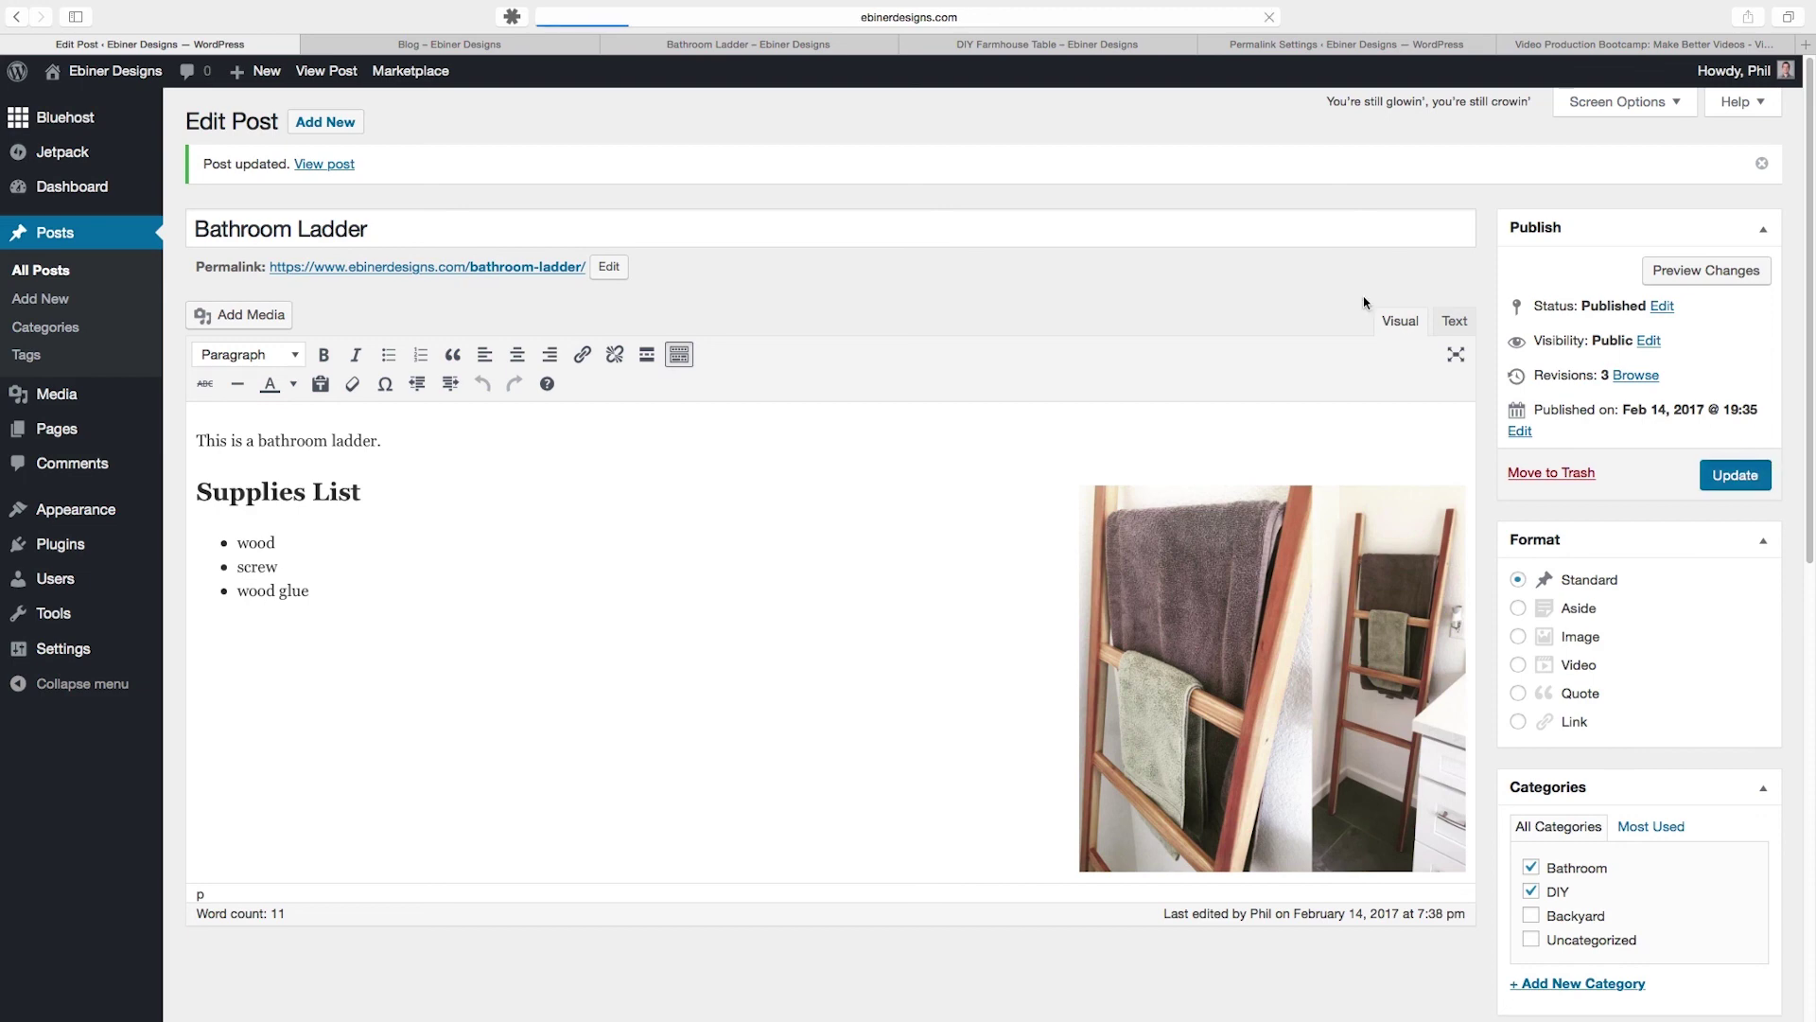